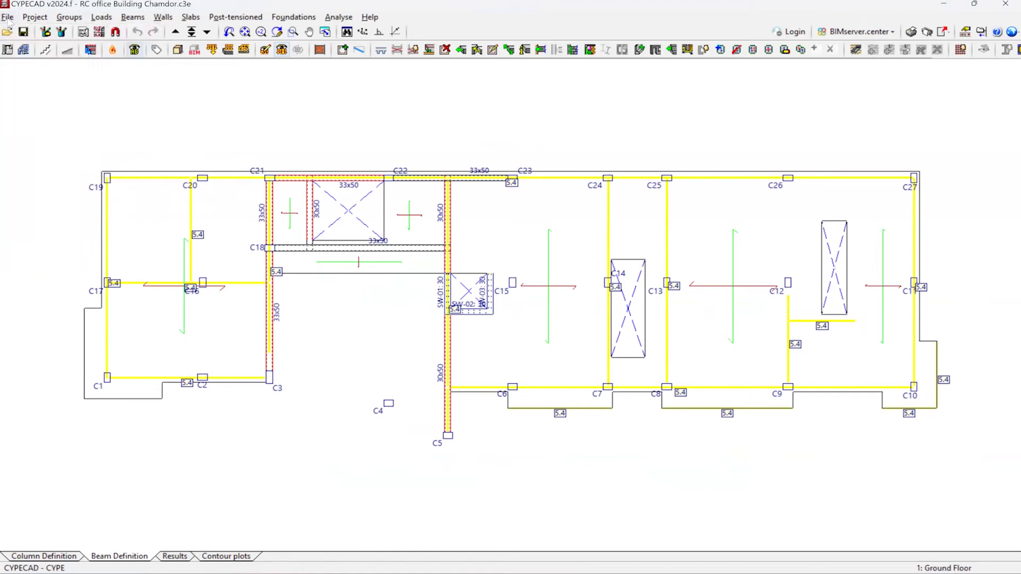
# - Open the project's general data and review the selected design codes and the concrete grades available for floor slabs
pyautogui.click(7, 49)
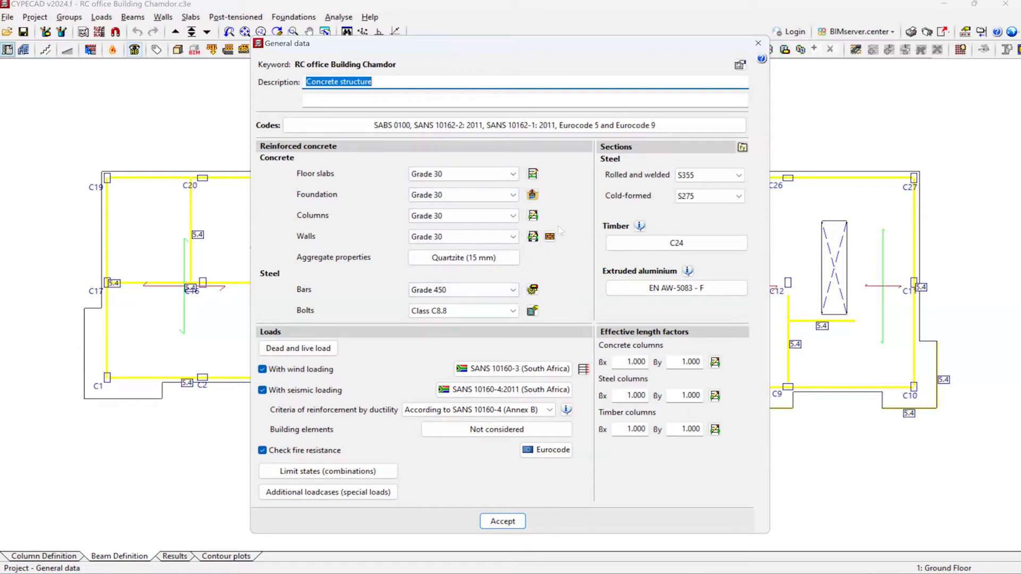
pyautogui.click(573, 130)
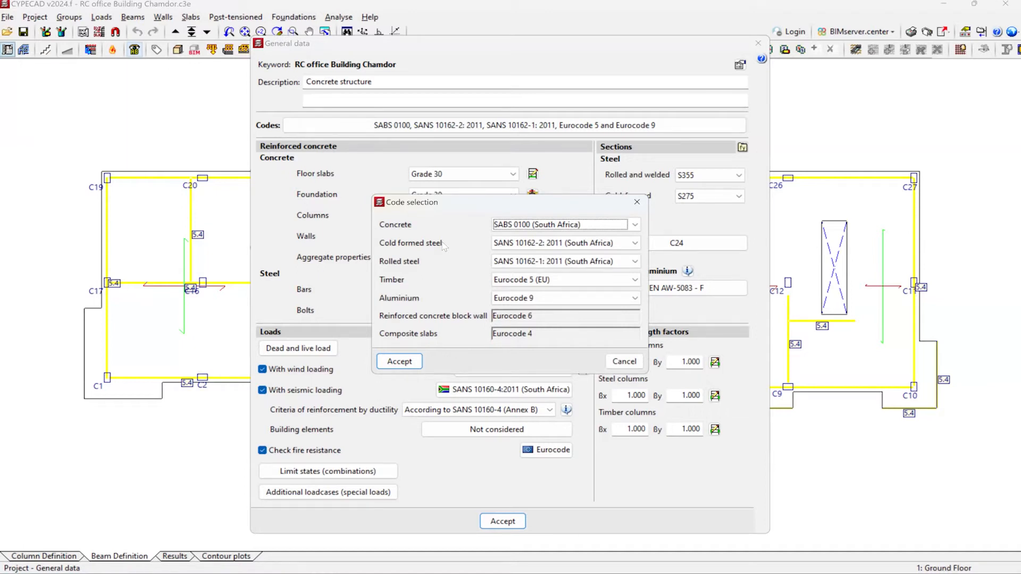
pyautogui.click(568, 243)
pyautogui.click(567, 244)
pyautogui.press('Return')
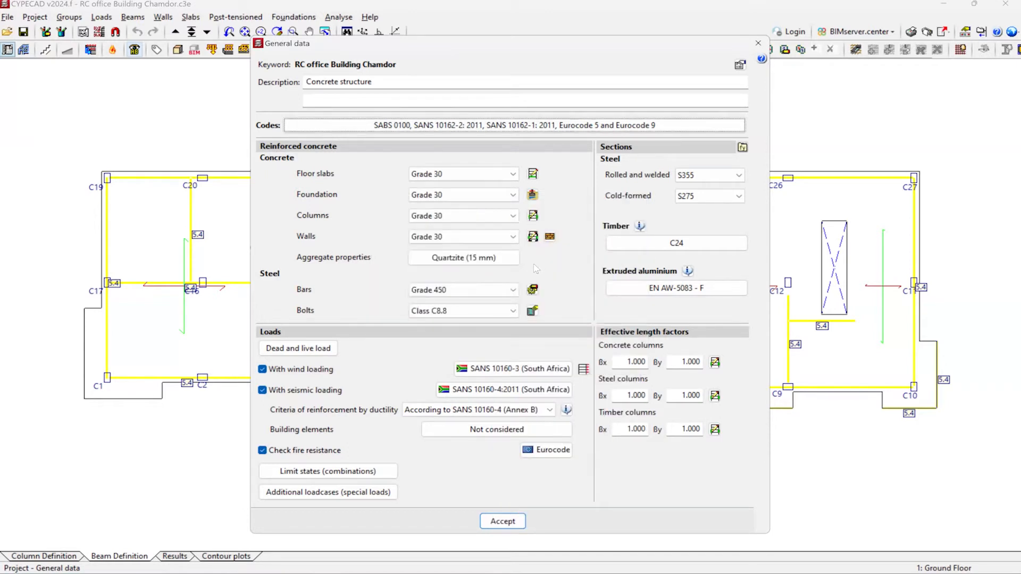
pyautogui.click(469, 176)
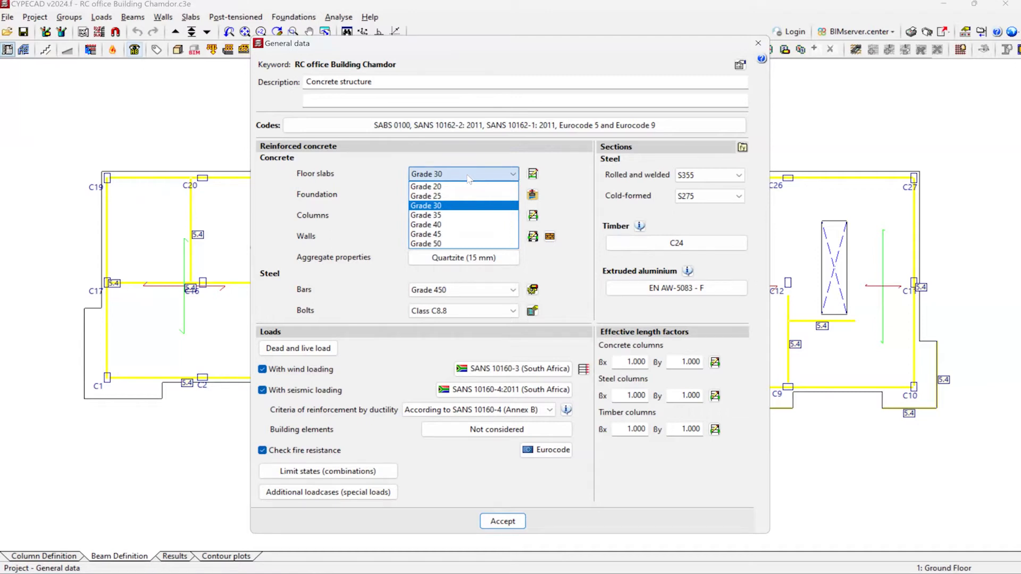
pyautogui.click(468, 179)
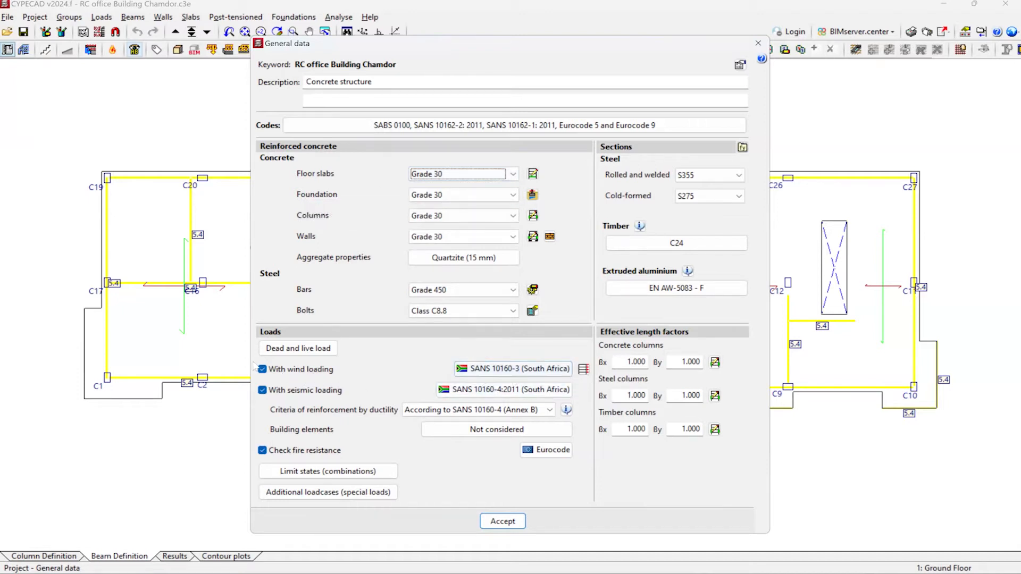
# - Review the wind loads per floor and the SANS 10160-3 wind settings, including the tributary widths explanation, and accept the general data
pyautogui.click(583, 369)
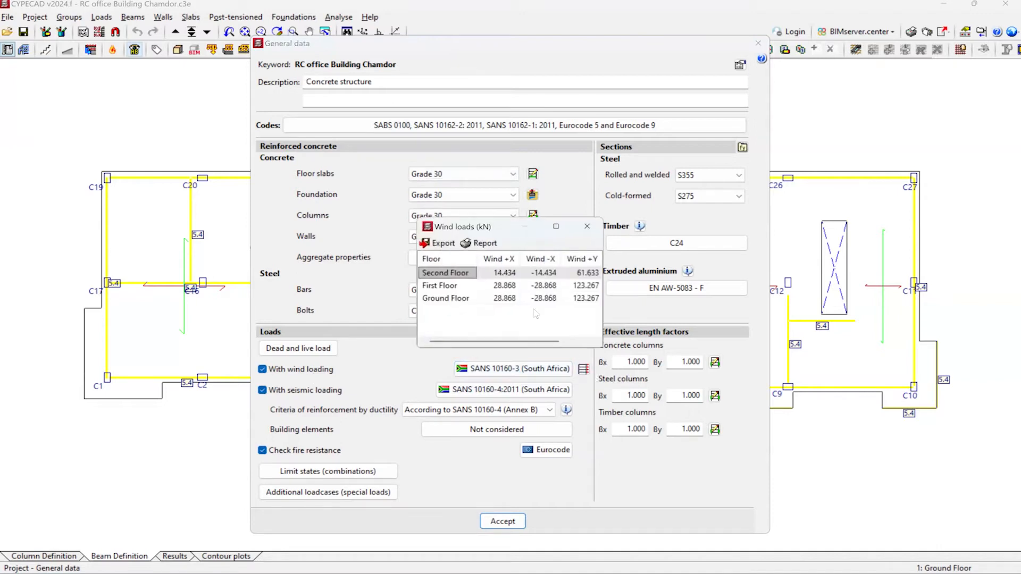
pyautogui.click(587, 226)
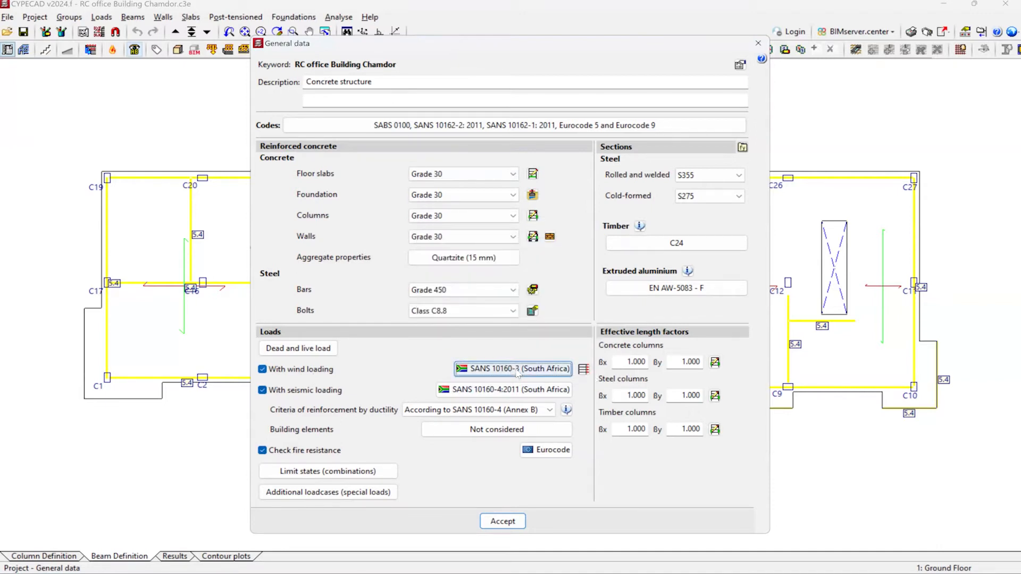
pyautogui.click(517, 368)
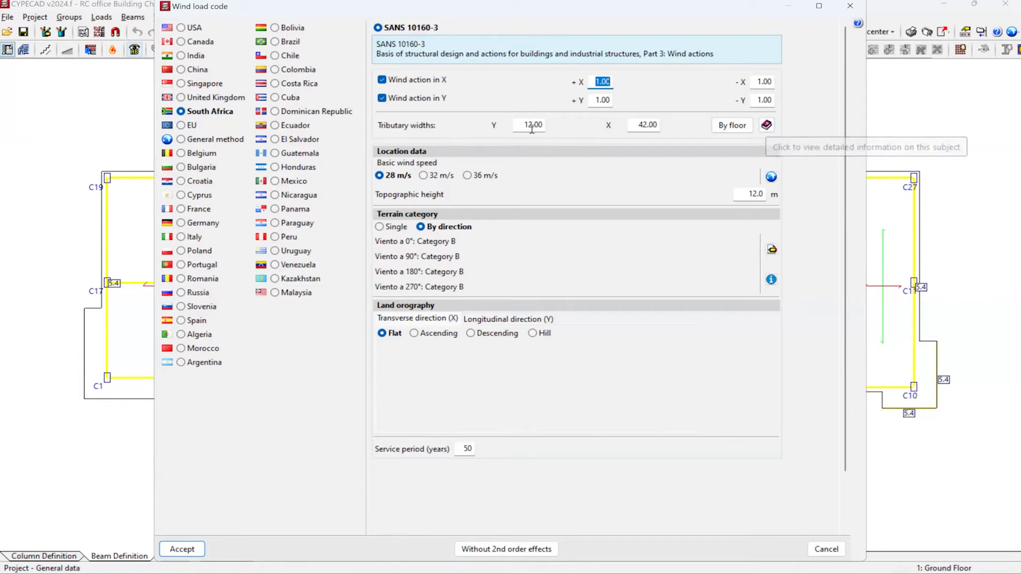
pyautogui.click(766, 125)
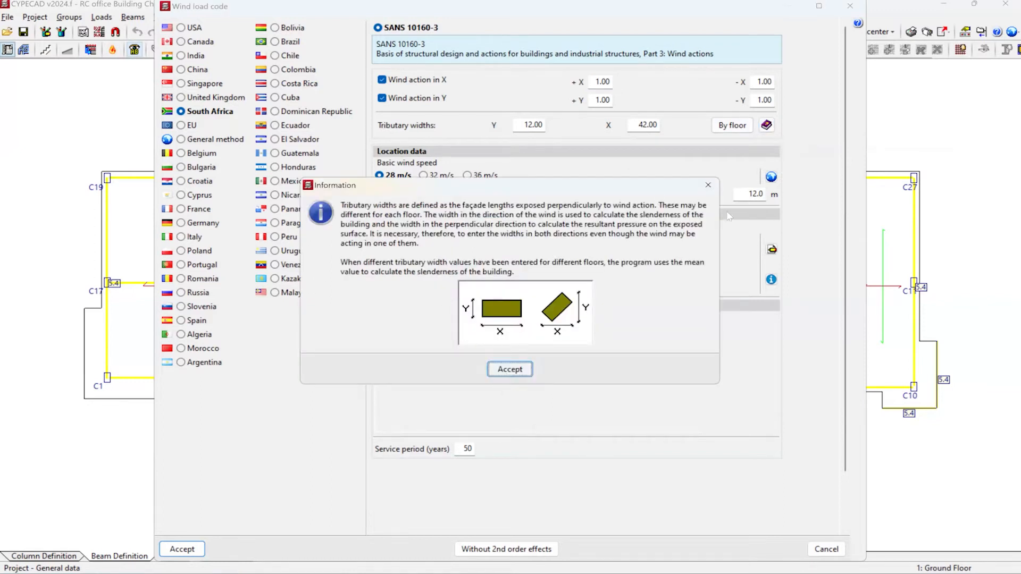
pyautogui.press('Return')
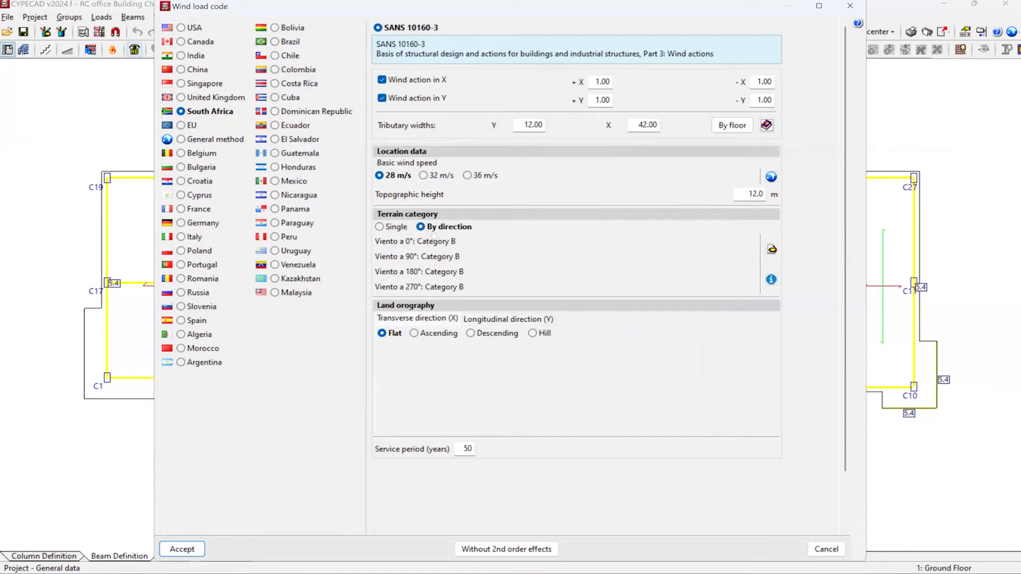
pyautogui.click(182, 549)
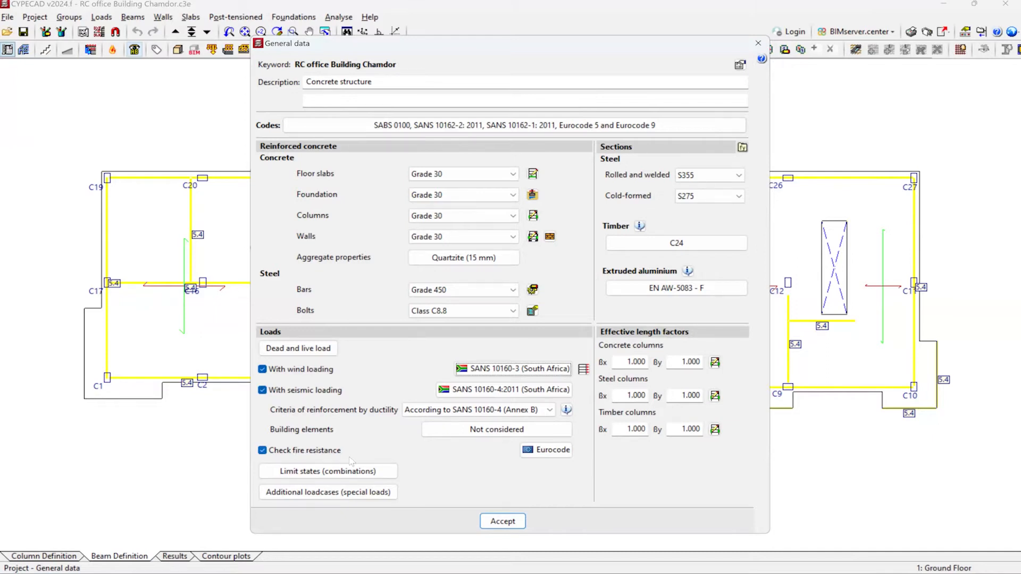
pyautogui.click(506, 521)
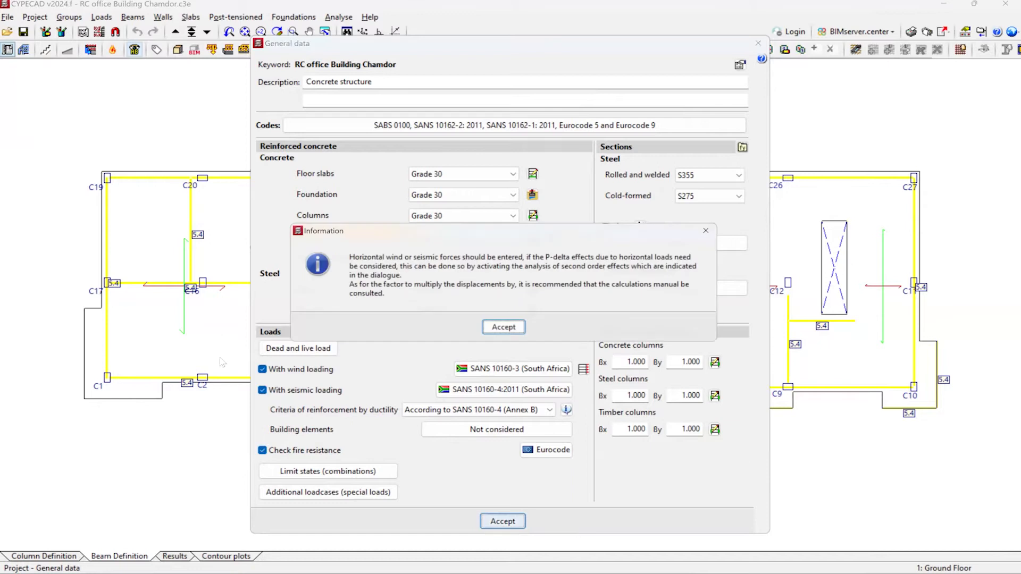
pyautogui.click(514, 332)
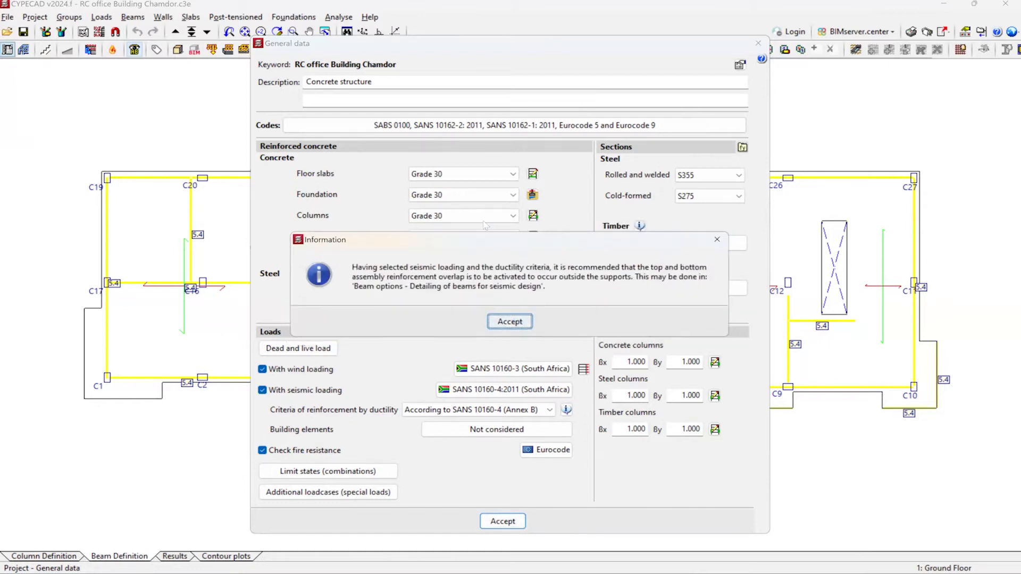
pyautogui.click(510, 323)
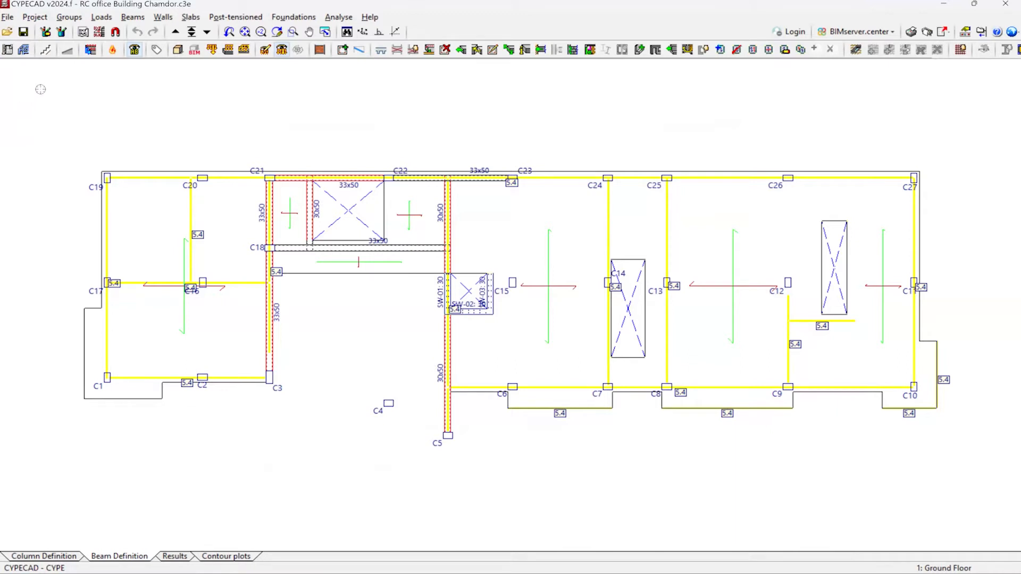
# - Switch to the column definition view and look at the seismic loading code settings in the general data
pyautogui.click(55, 556)
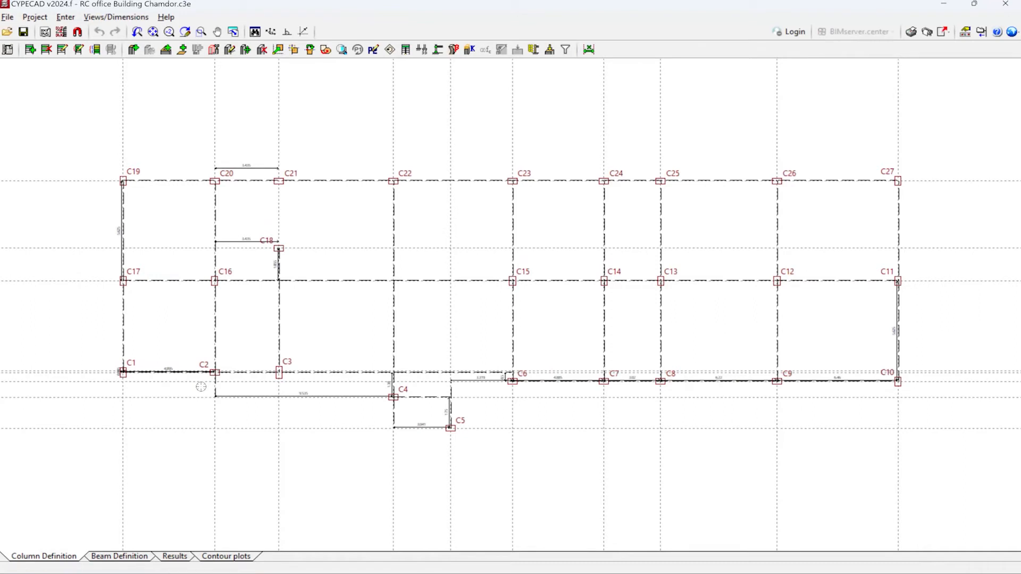
pyautogui.click(7, 50)
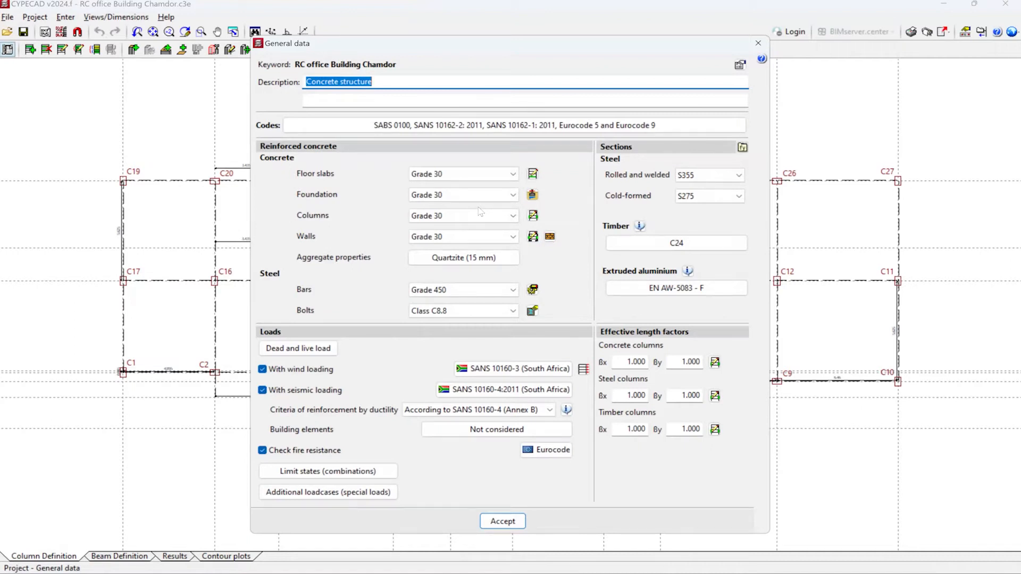
pyautogui.click(541, 392)
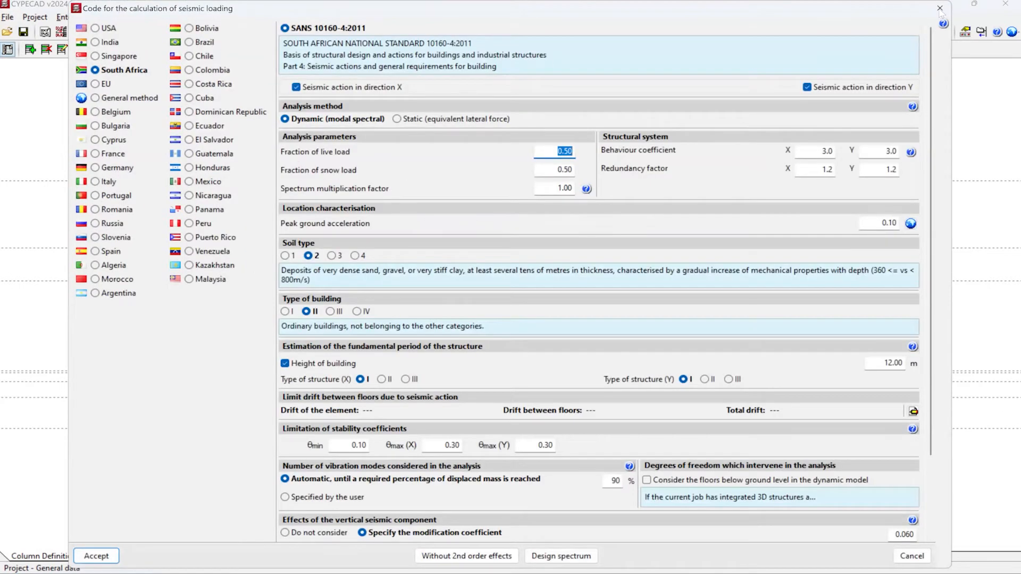
pyautogui.click(940, 8)
# - Examine the basic wind speed map of South Africa in the SANS 10160-3 wind settings and accept the wind settings
pyautogui.click(537, 371)
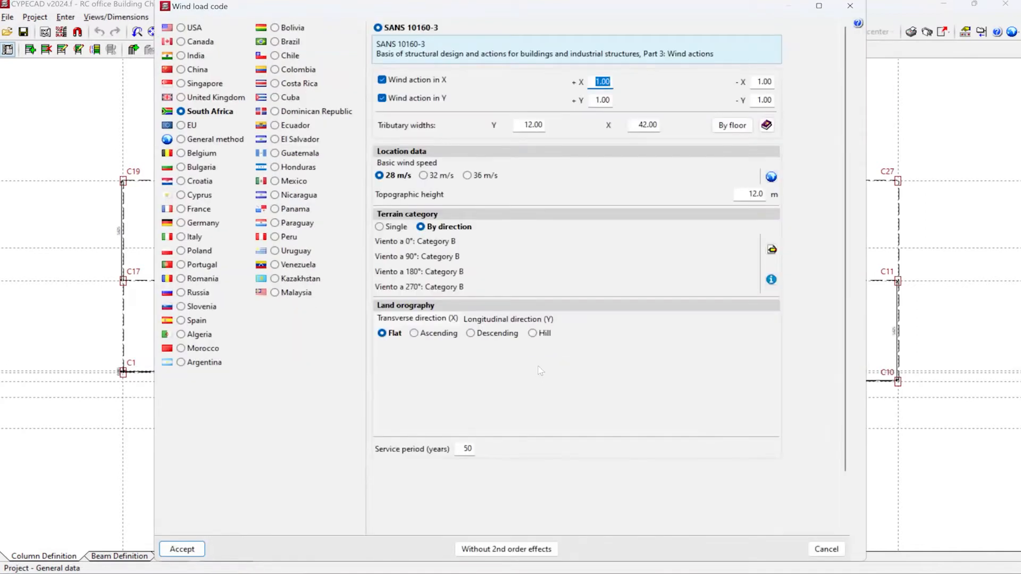
pyautogui.click(771, 176)
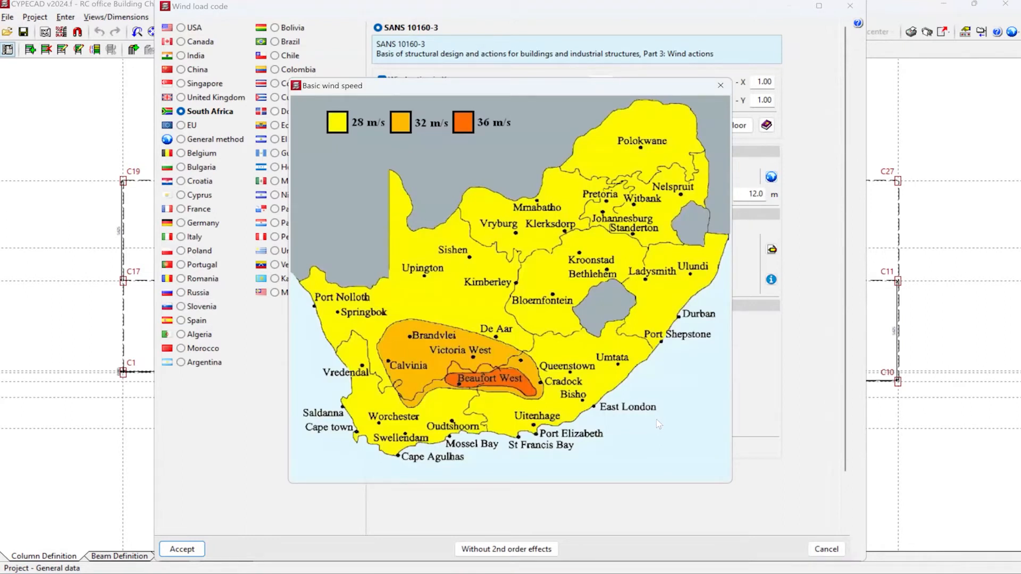
pyautogui.click(720, 86)
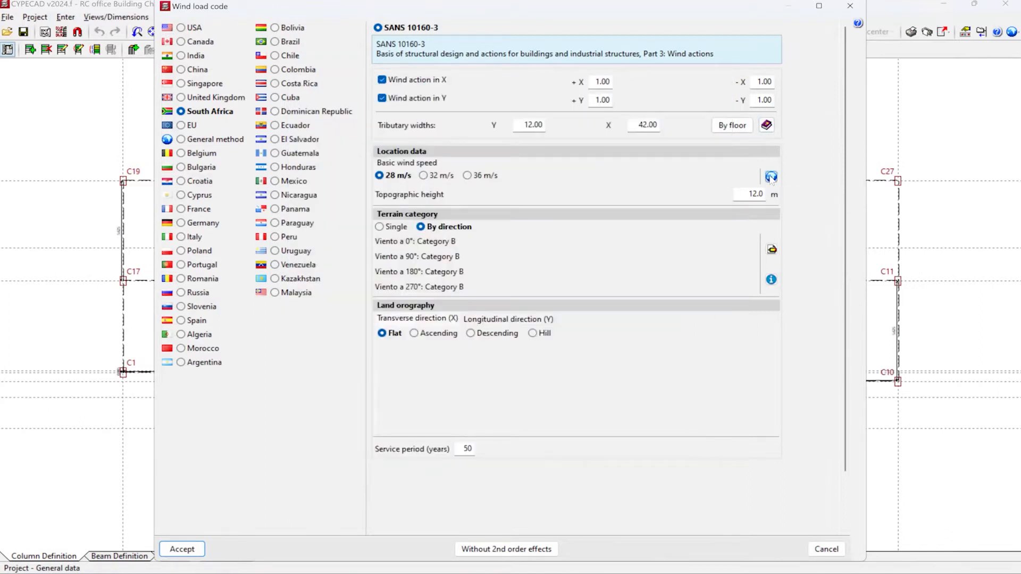
pyautogui.click(771, 177)
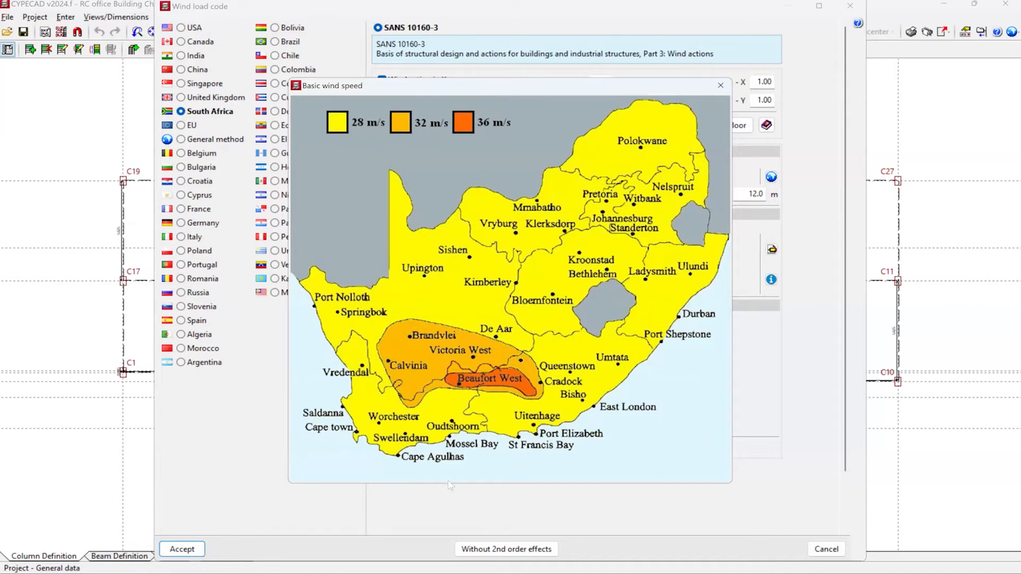
pyautogui.click(720, 85)
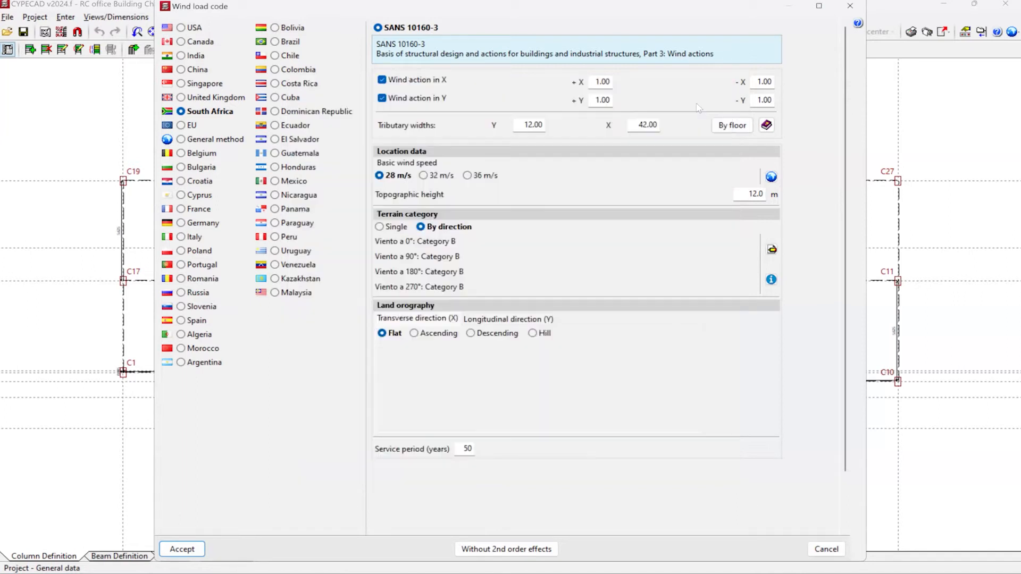
pyautogui.click(200, 548)
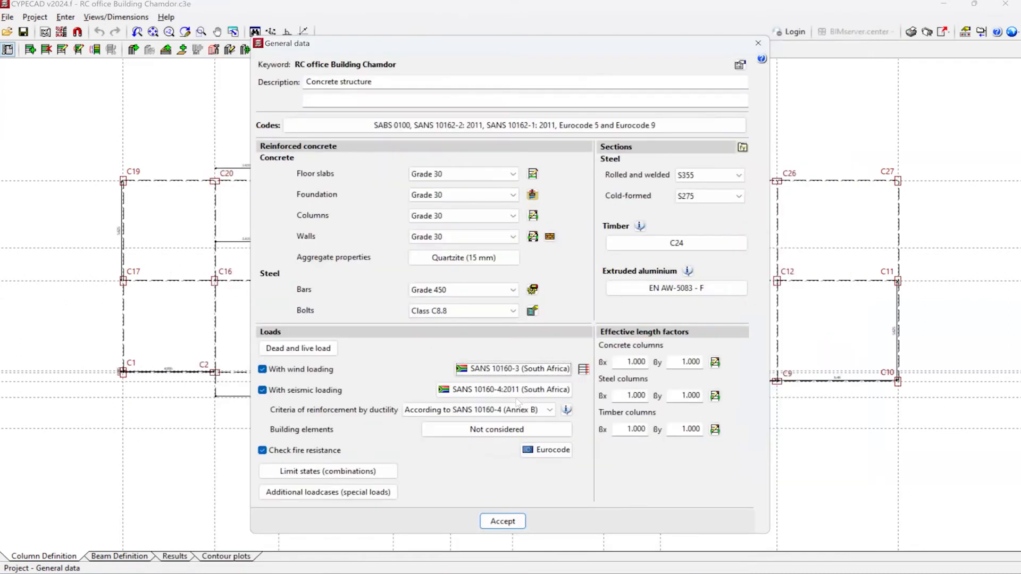
# - Examine the seismic hazard zone map in the SANS 10160-4:2011 settings and compare building types I and II, leaving type II selected
pyautogui.click(517, 390)
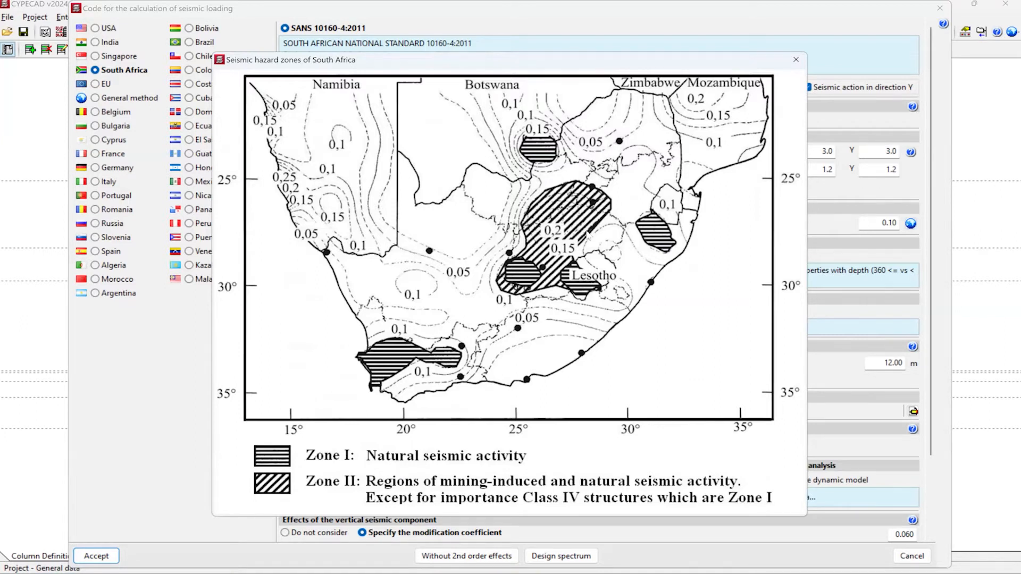
pyautogui.click(796, 60)
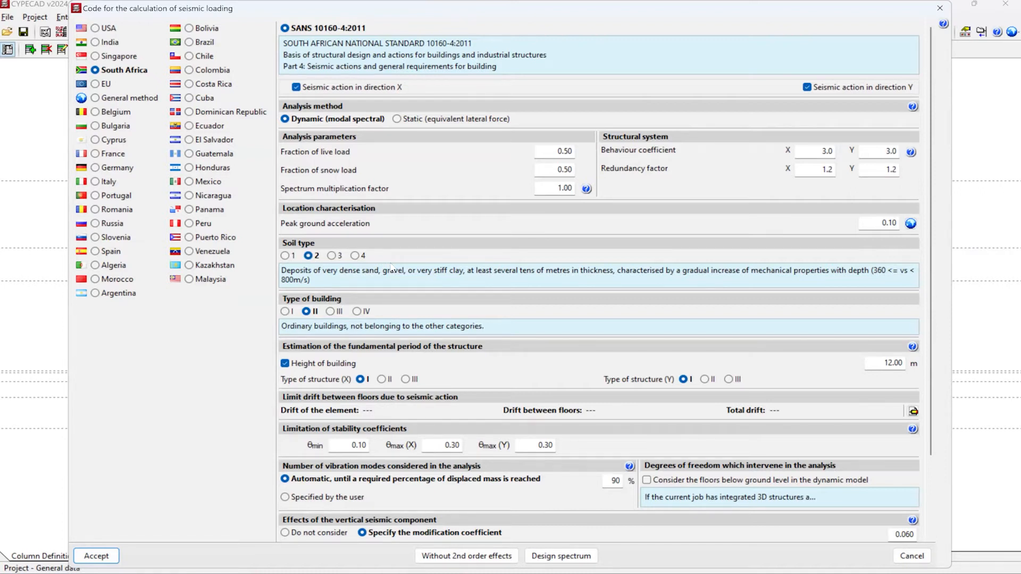
pyautogui.click(286, 312)
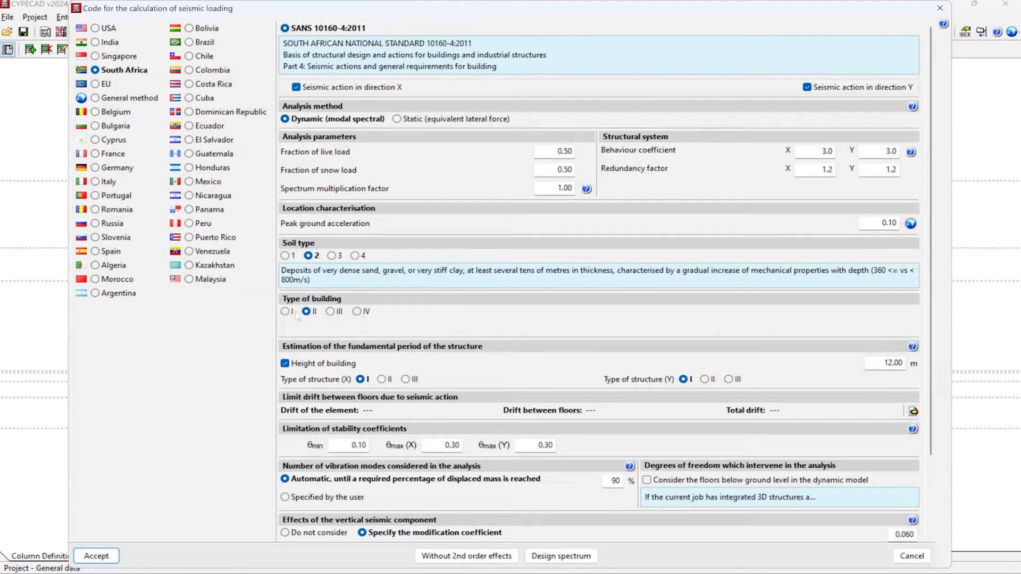
pyautogui.click(307, 313)
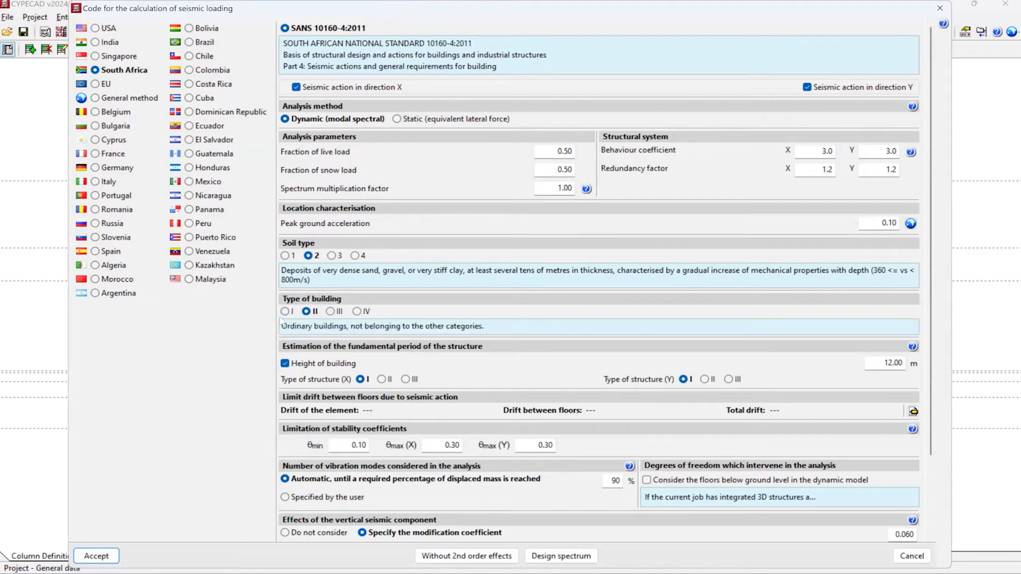
pyautogui.click(285, 312)
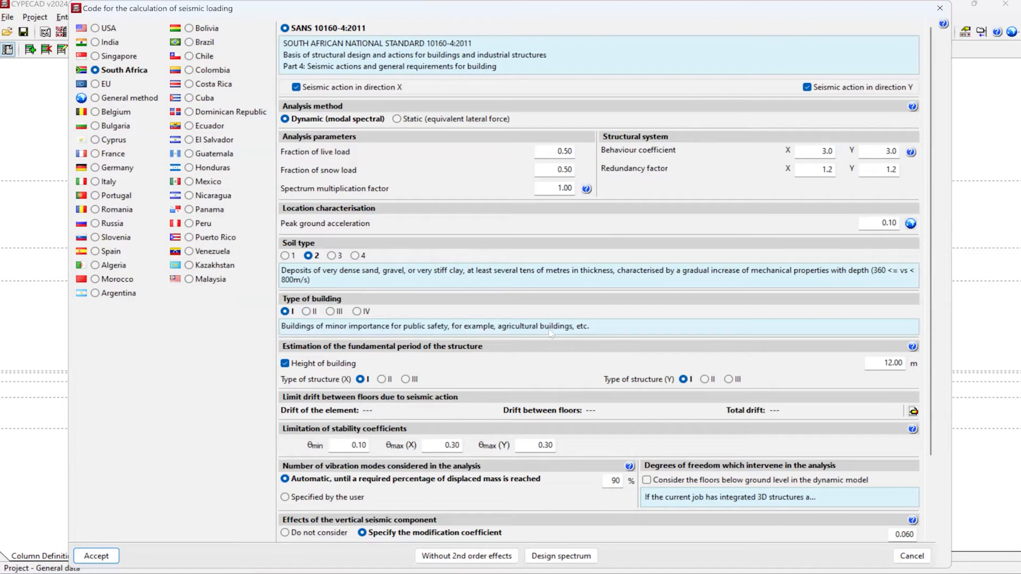
pyautogui.click(308, 311)
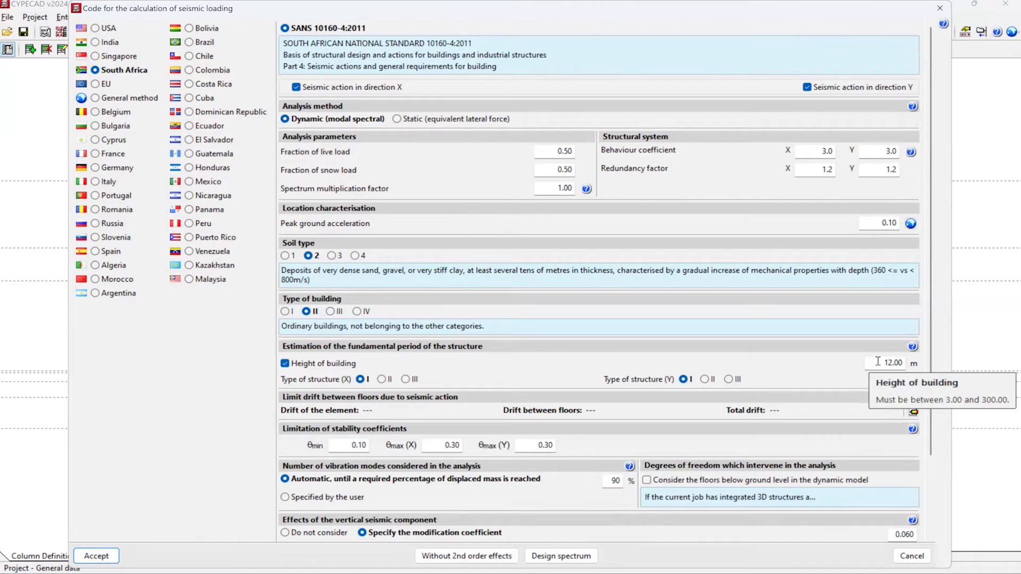
# - Review the remaining seismic settings down to the base shear condition verification and accept the seismic loading settings
pyautogui.scroll(-3, 642, 472)
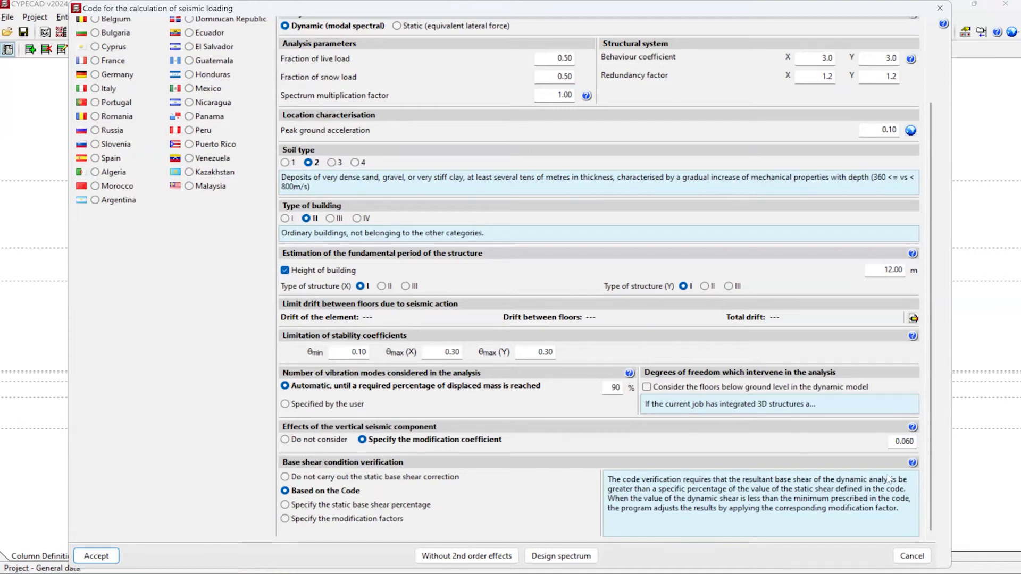
pyautogui.scroll(2, 715, 220)
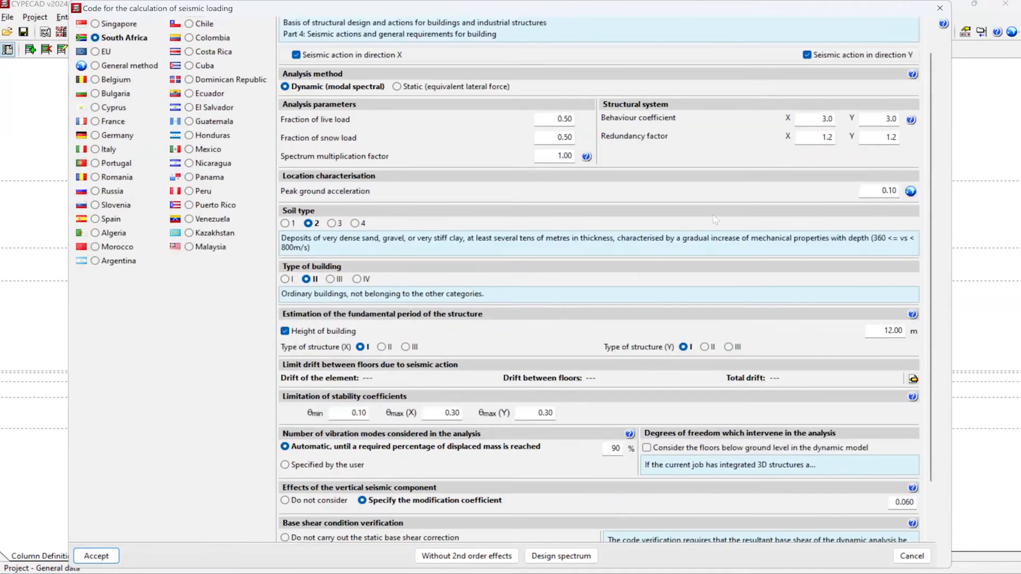
pyautogui.scroll(-2, 792, 215)
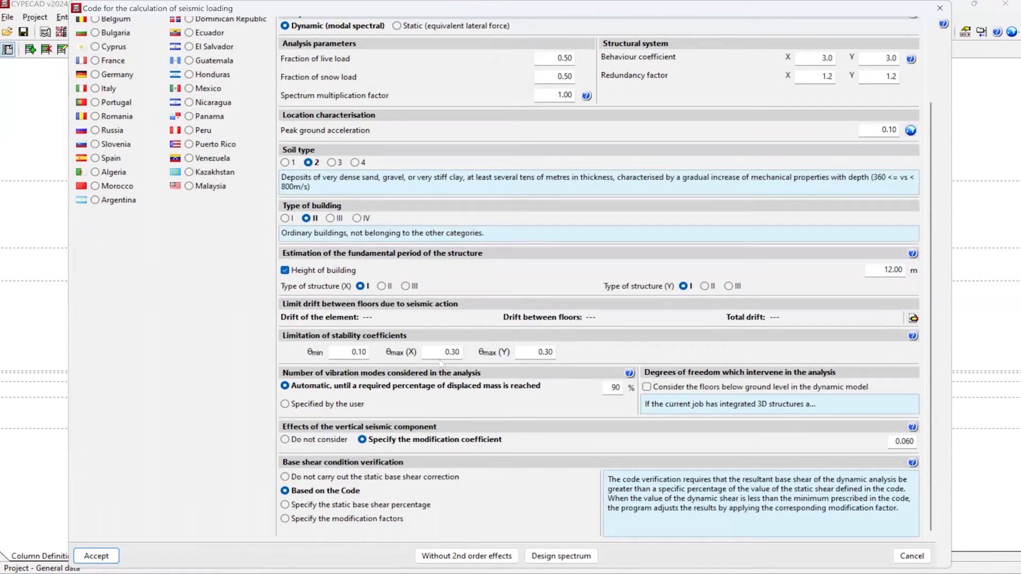
pyautogui.scroll(2, 444, 375)
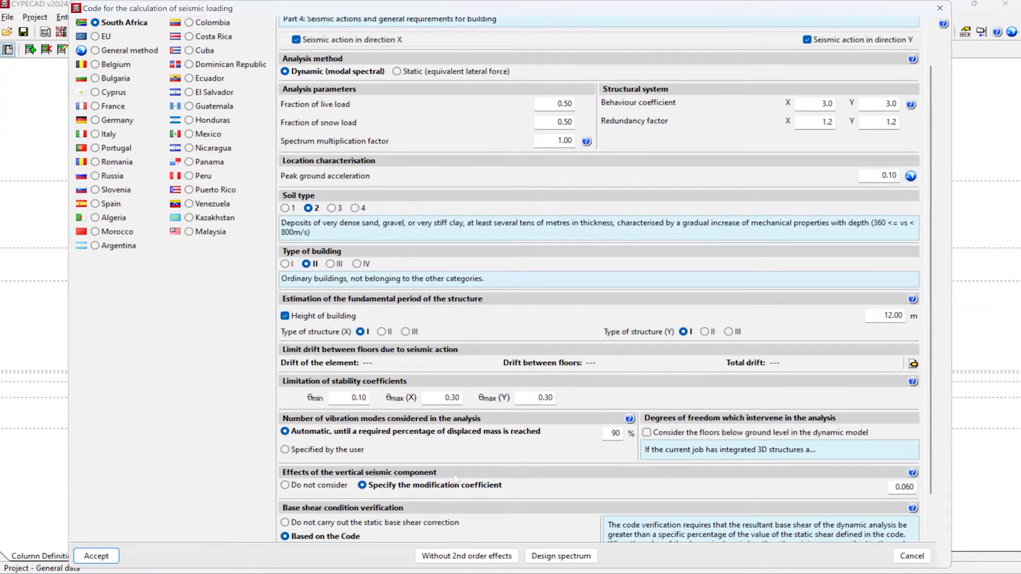
pyautogui.scroll(1, 99, 556)
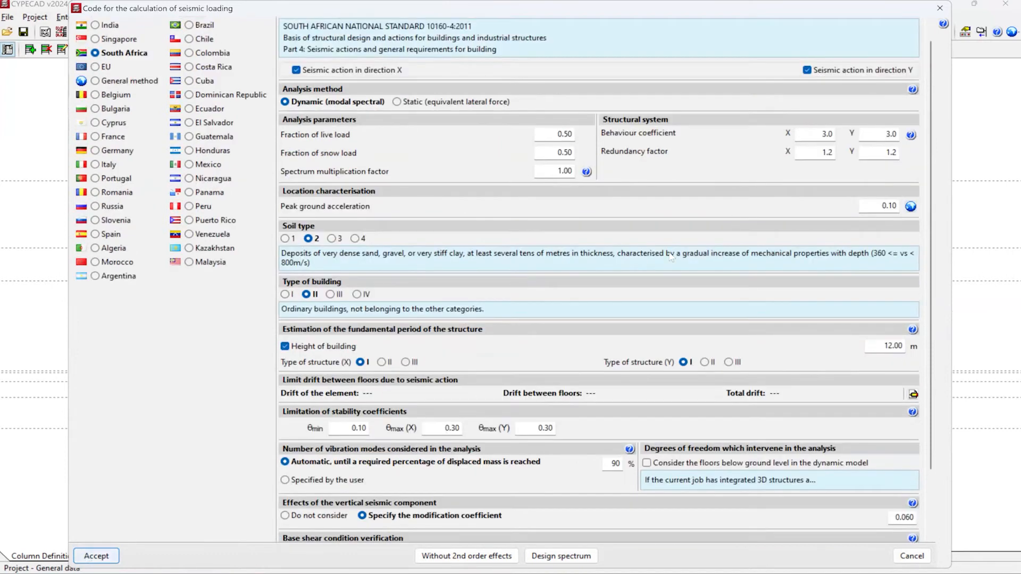
pyautogui.press('Return')
pyautogui.click(702, 341)
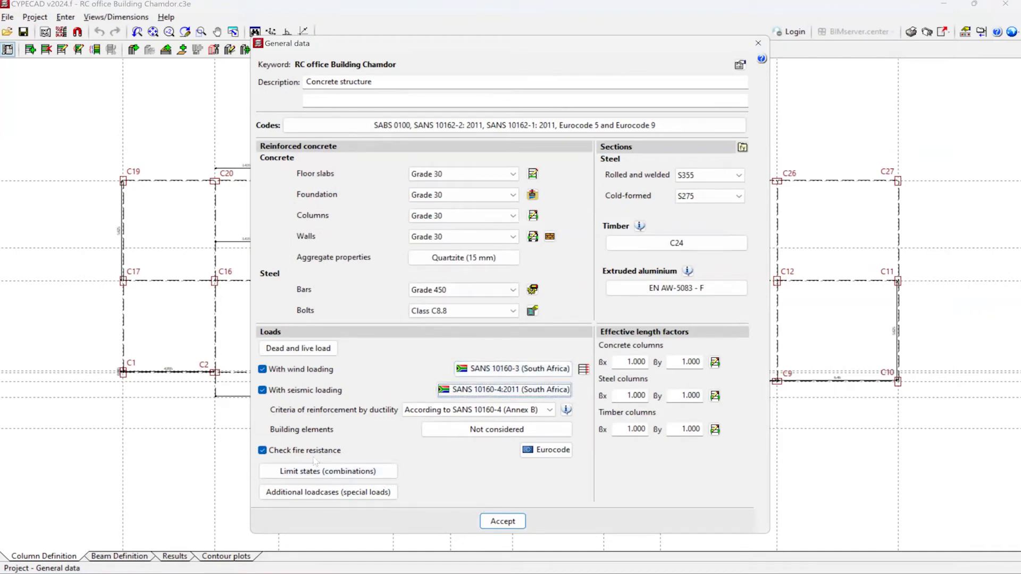
# - Accept the general data together with its information notices
pyautogui.click(503, 521)
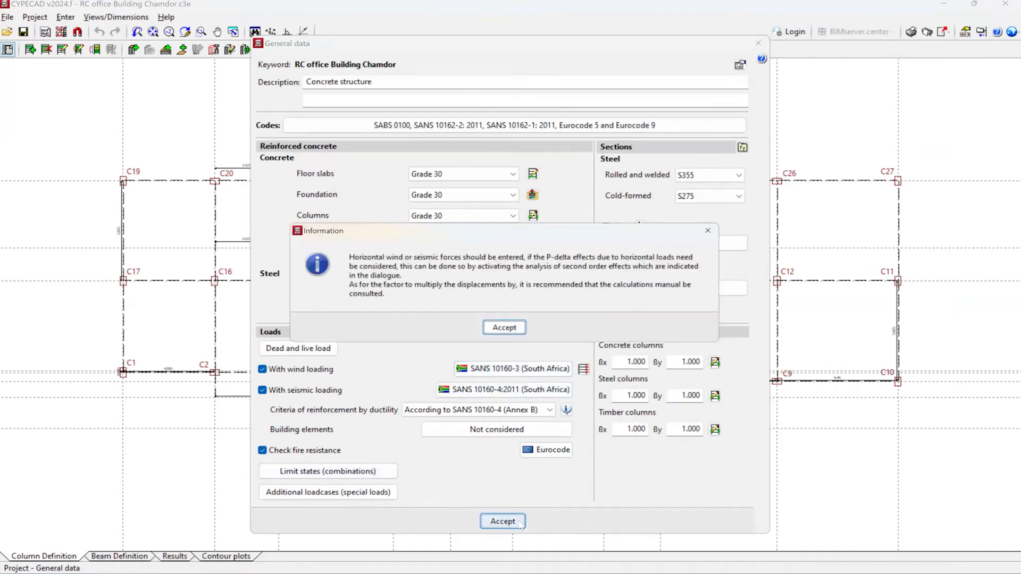
pyautogui.click(520, 332)
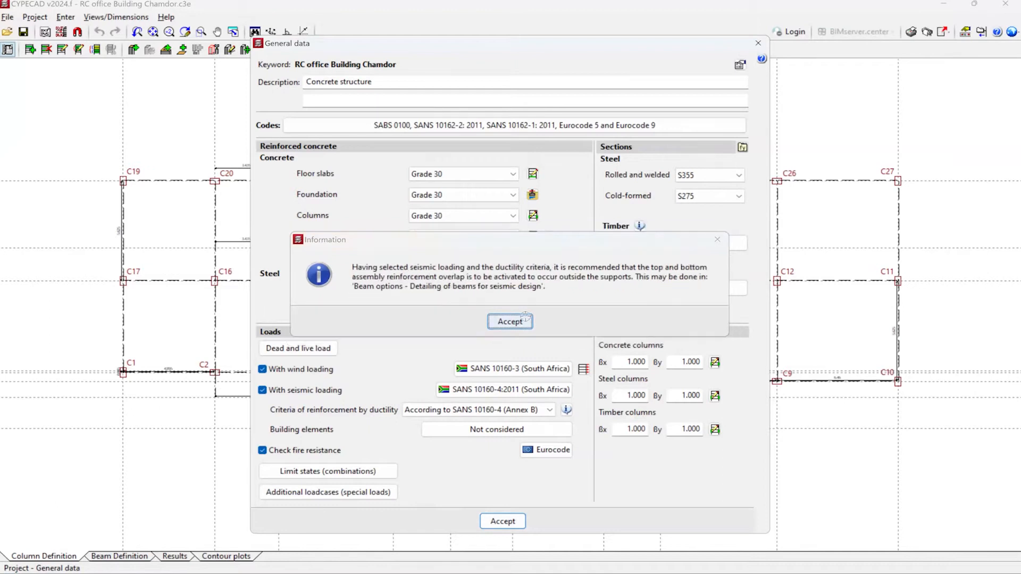
pyautogui.click(525, 319)
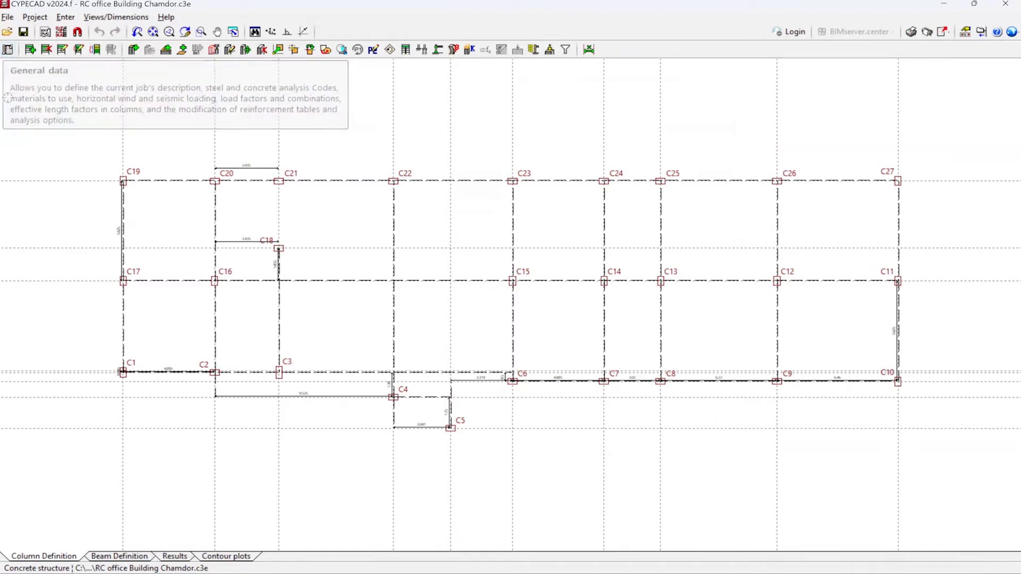
# - Reopen the general data and look at the limit states settings for load combinations
pyautogui.click(8, 50)
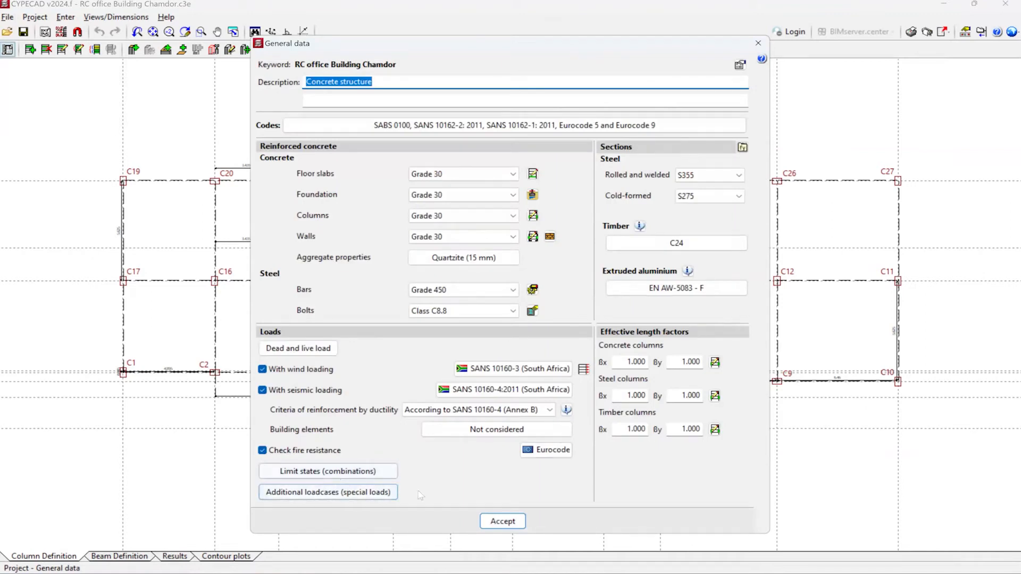
pyautogui.click(328, 471)
pyautogui.press('Escape')
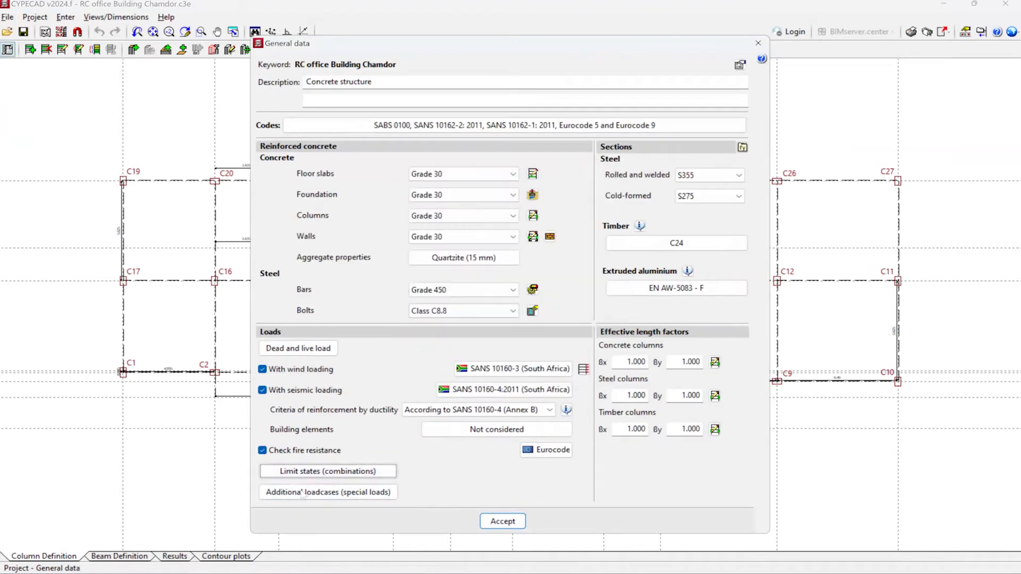
# - Examine the use categories offered for SABS 0100 and the SANS steel codes in the additional loadcases, leaving them without changes
pyautogui.click(344, 492)
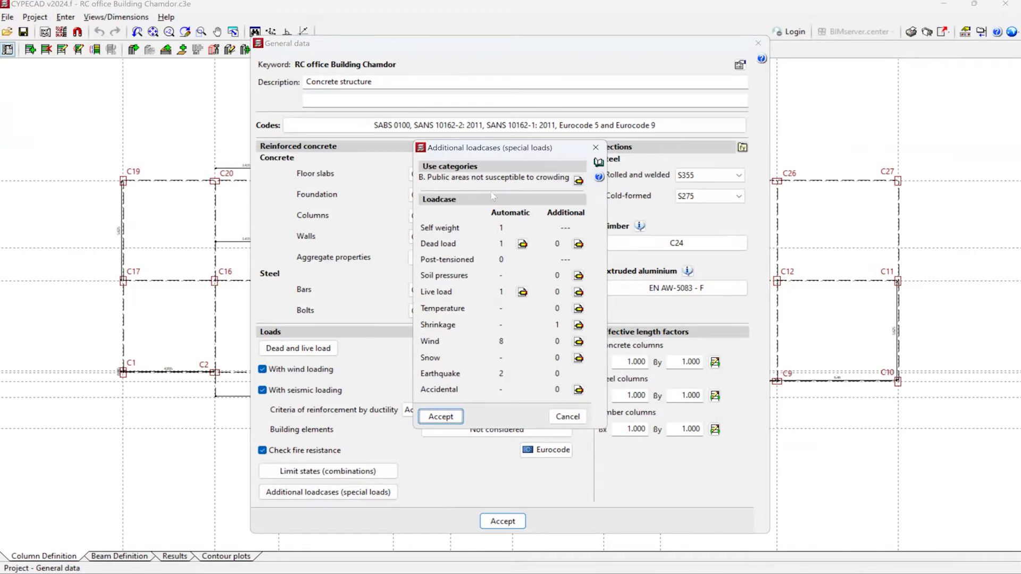
pyautogui.click(578, 180)
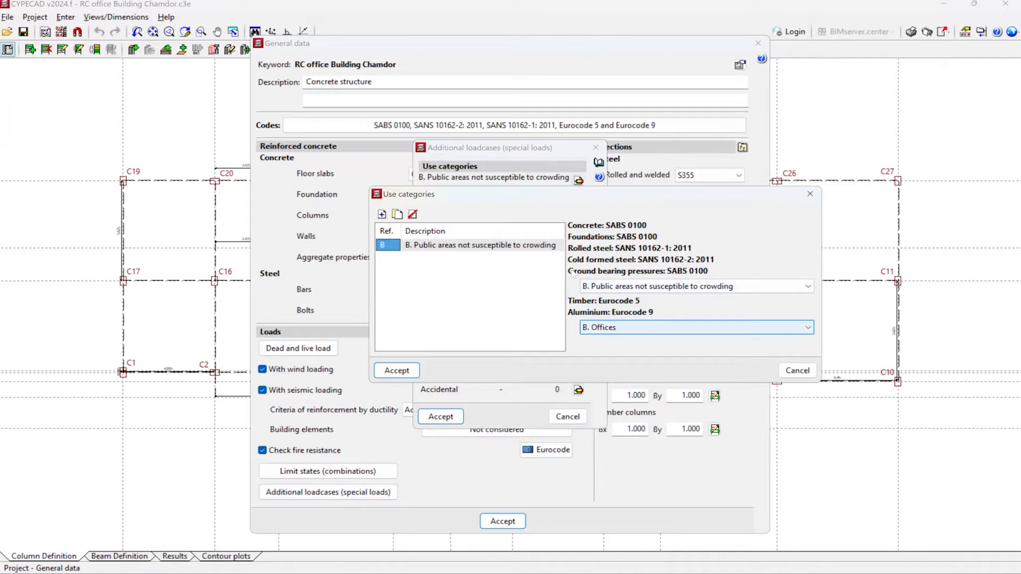
pyautogui.click(651, 287)
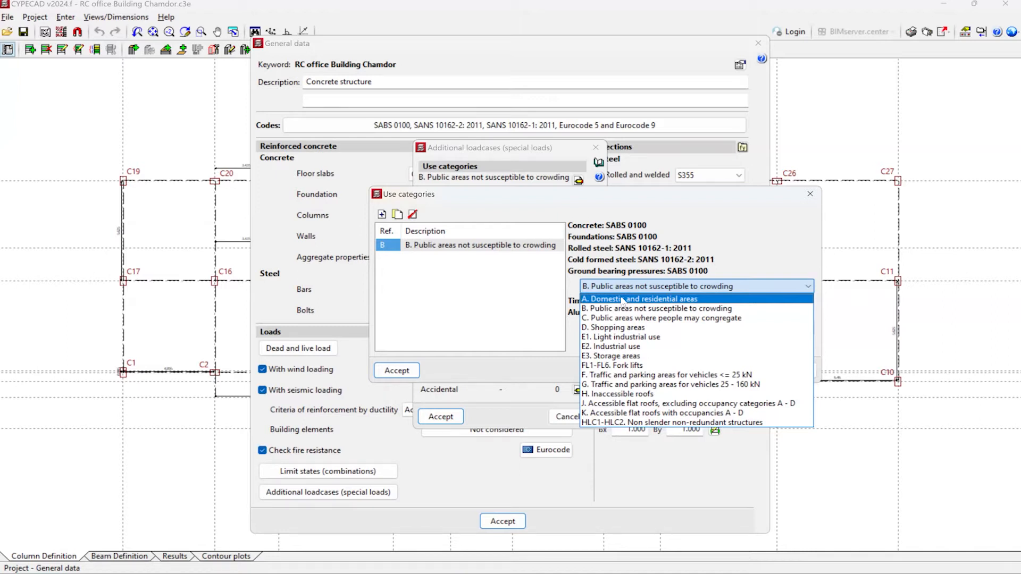
pyautogui.click(470, 311)
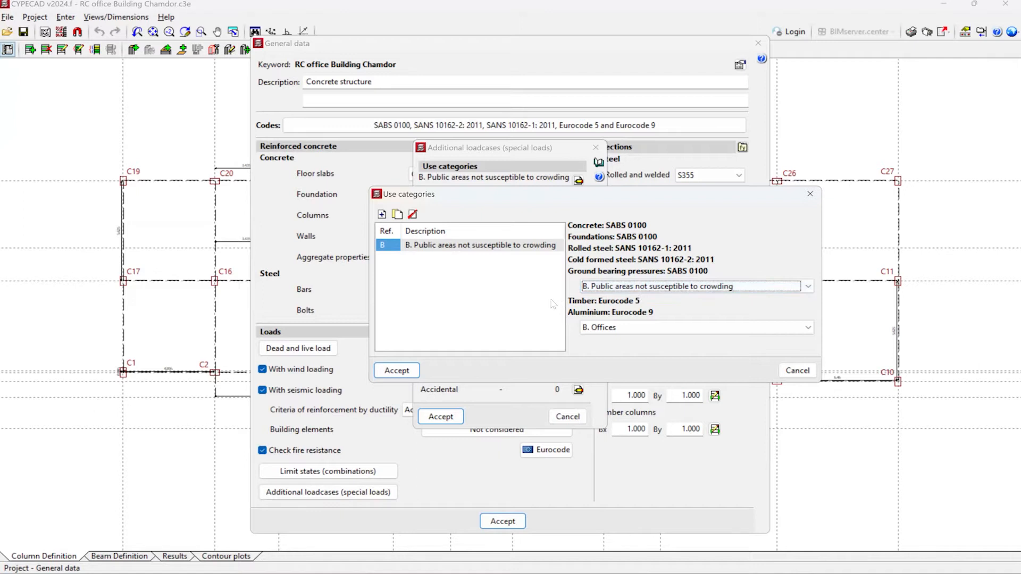
pyautogui.click(601, 289)
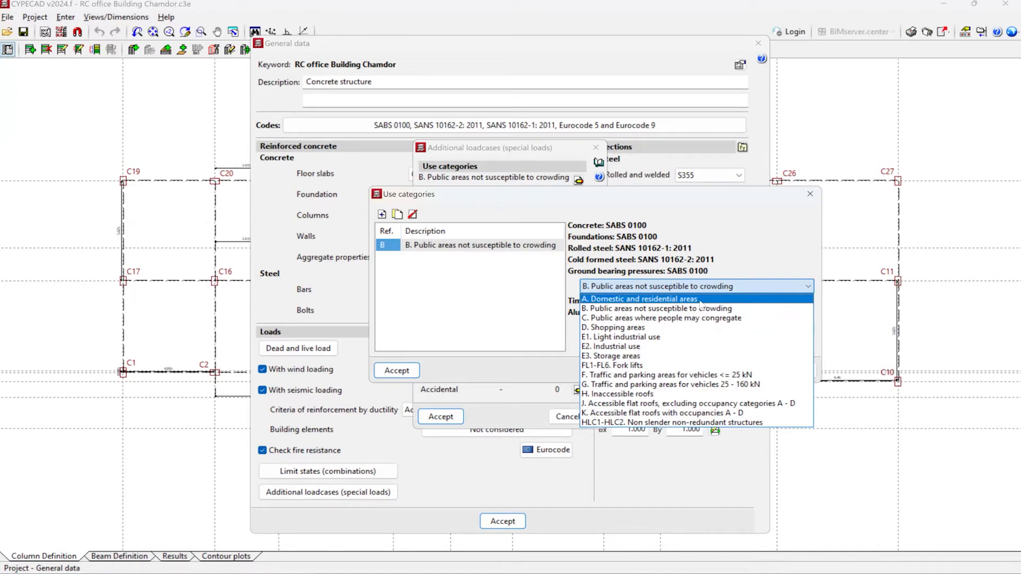
pyautogui.click(532, 307)
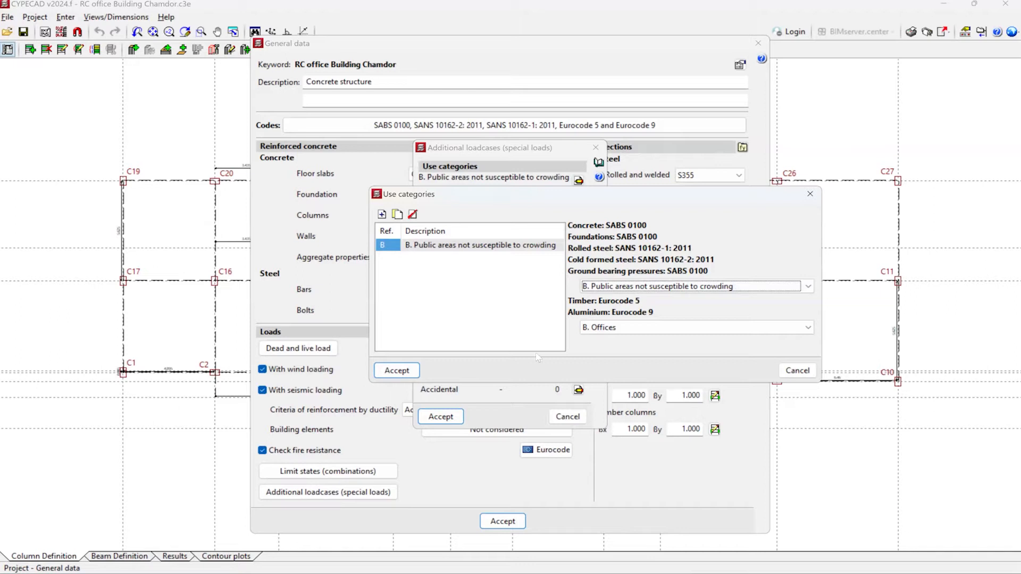
pyautogui.click(780, 374)
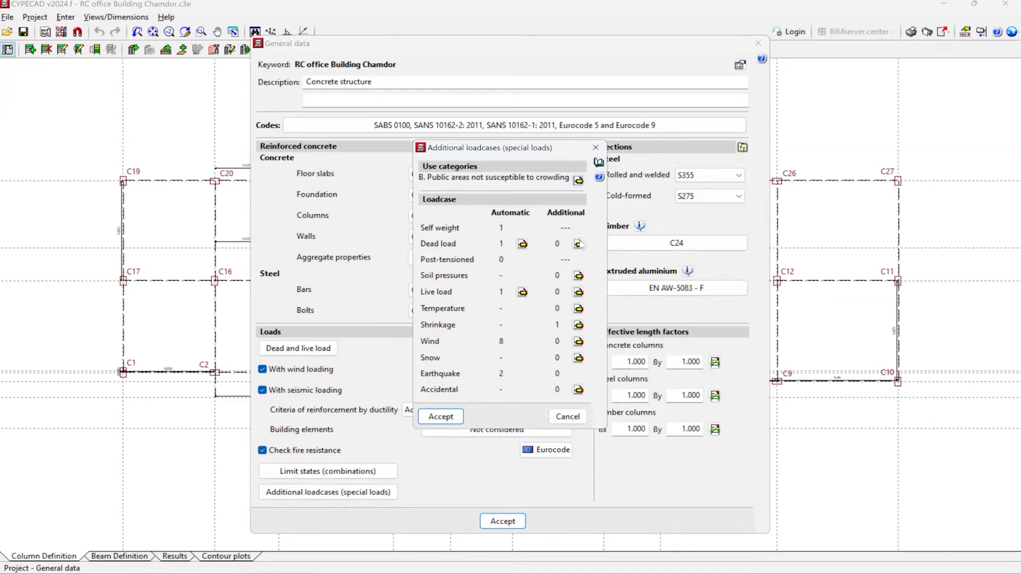
# - Inspect the additional shrinkage loadcase R 1 and leave the special loads settings without changes
pyautogui.click(578, 325)
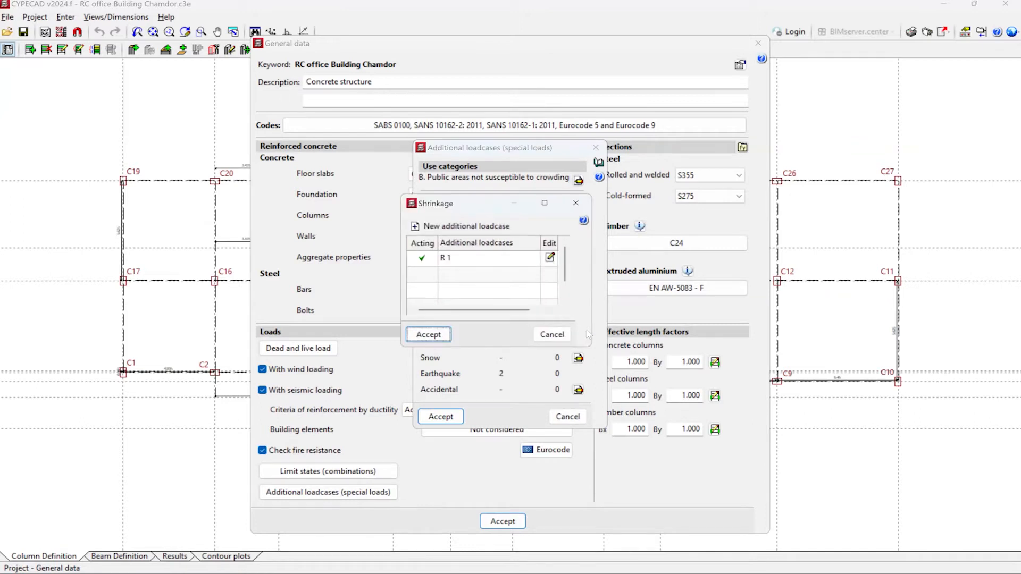
pyautogui.click(575, 203)
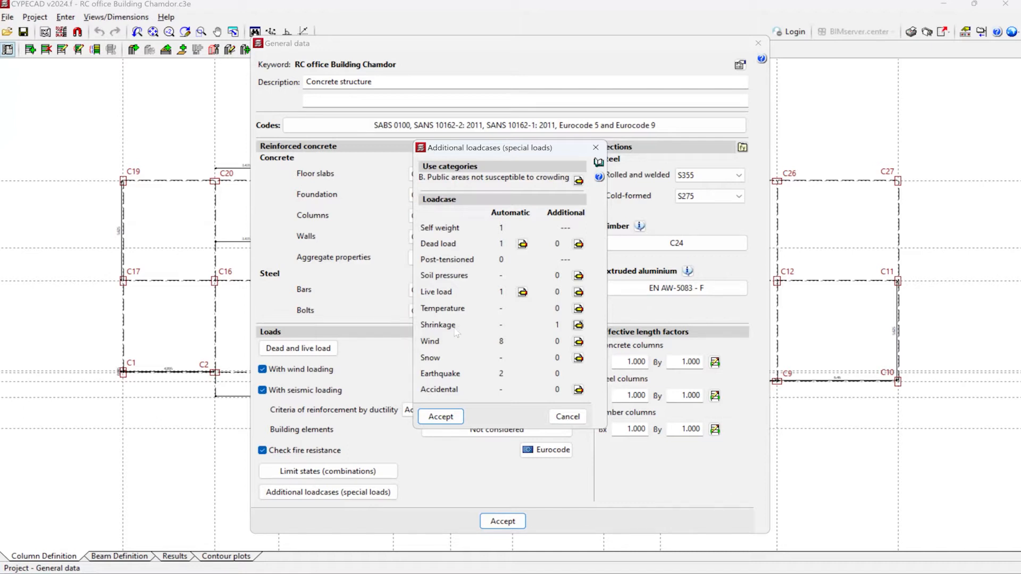
pyautogui.click(578, 325)
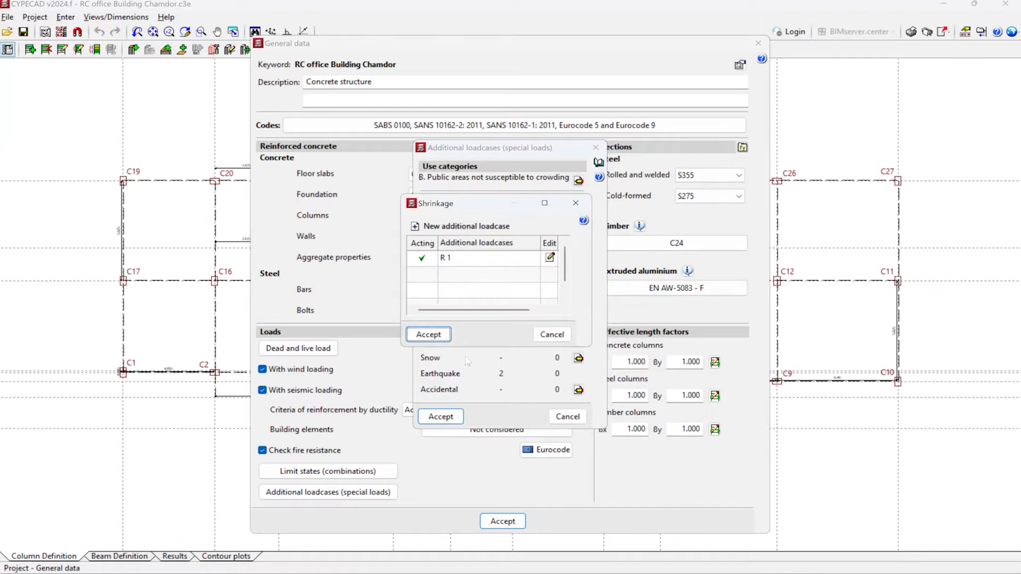
pyautogui.click(552, 338)
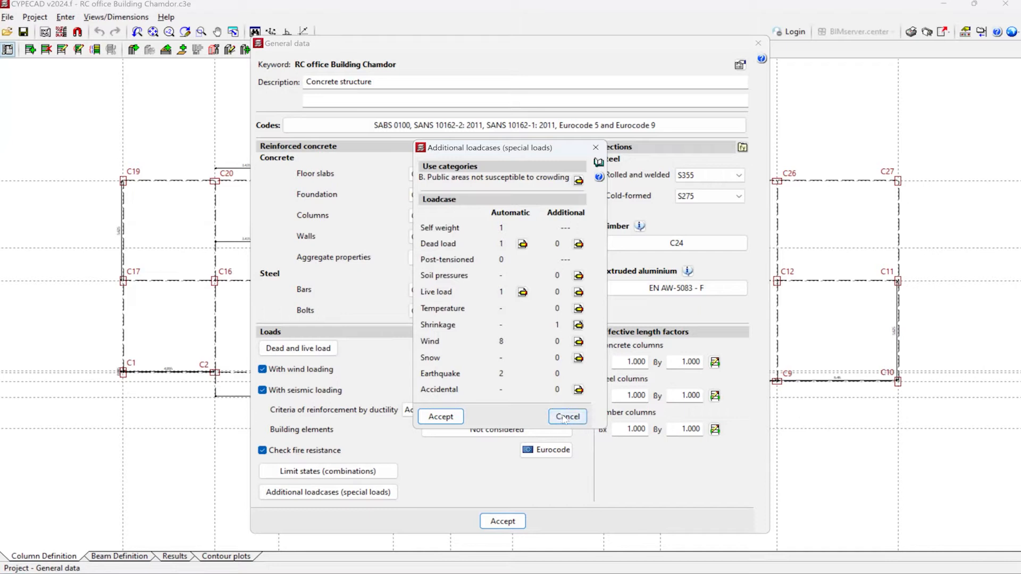
pyautogui.press('Escape')
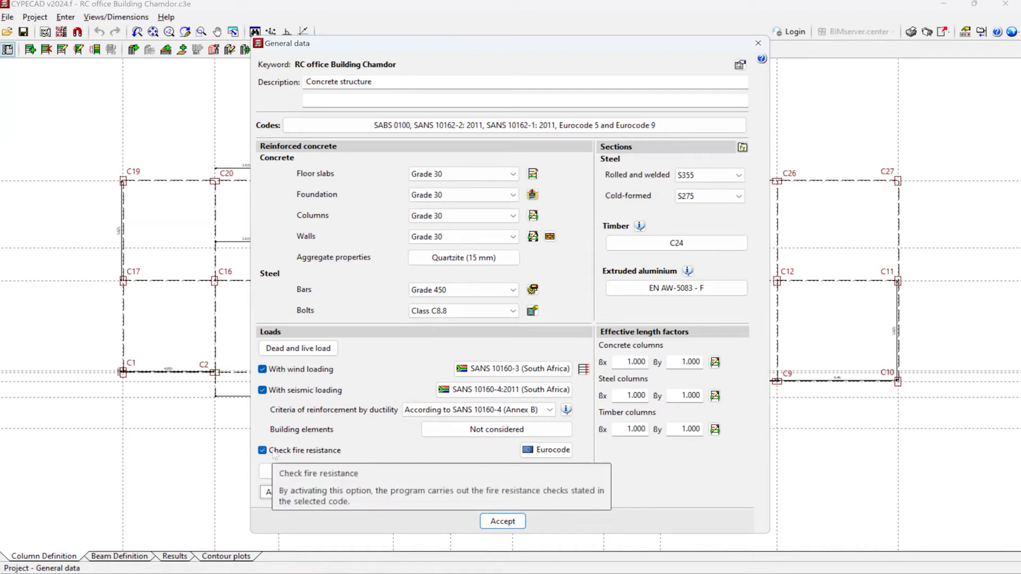
# - Review the Eurocode fire resistance check data for the floor groups and accept the general data
pyautogui.click(546, 450)
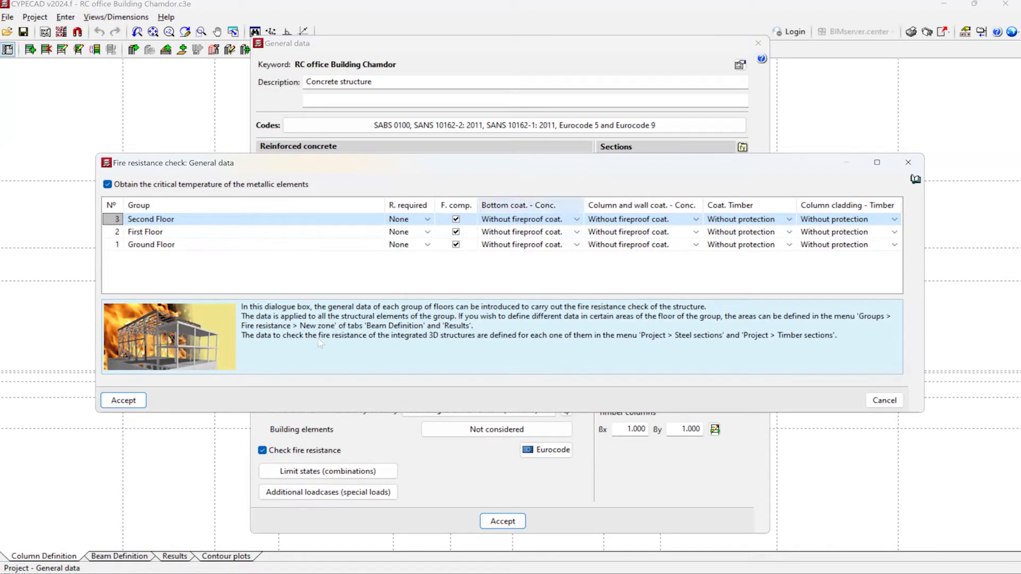
pyautogui.press('Return')
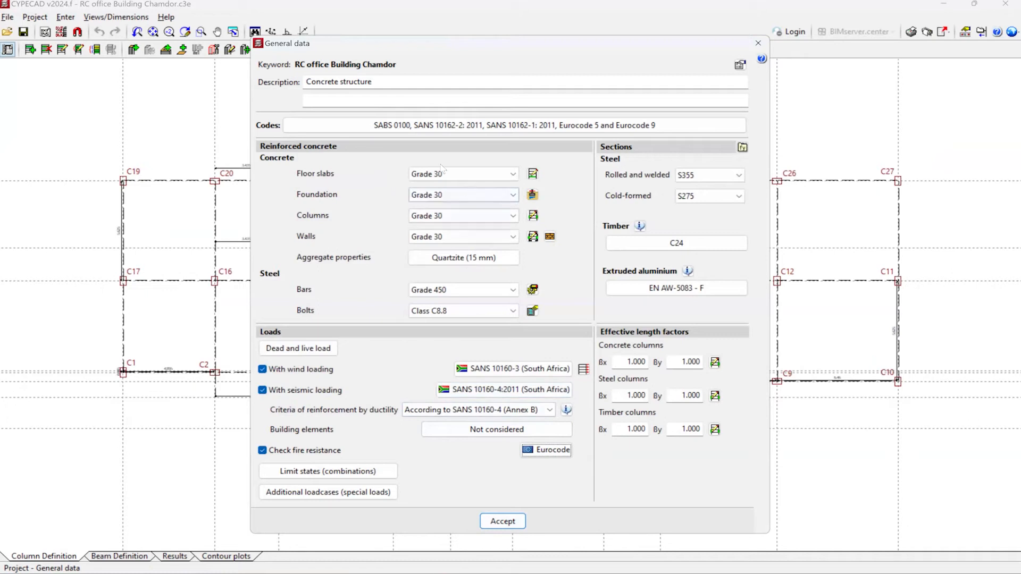
pyautogui.click(523, 519)
pyautogui.press('Return')
pyautogui.press('Return')
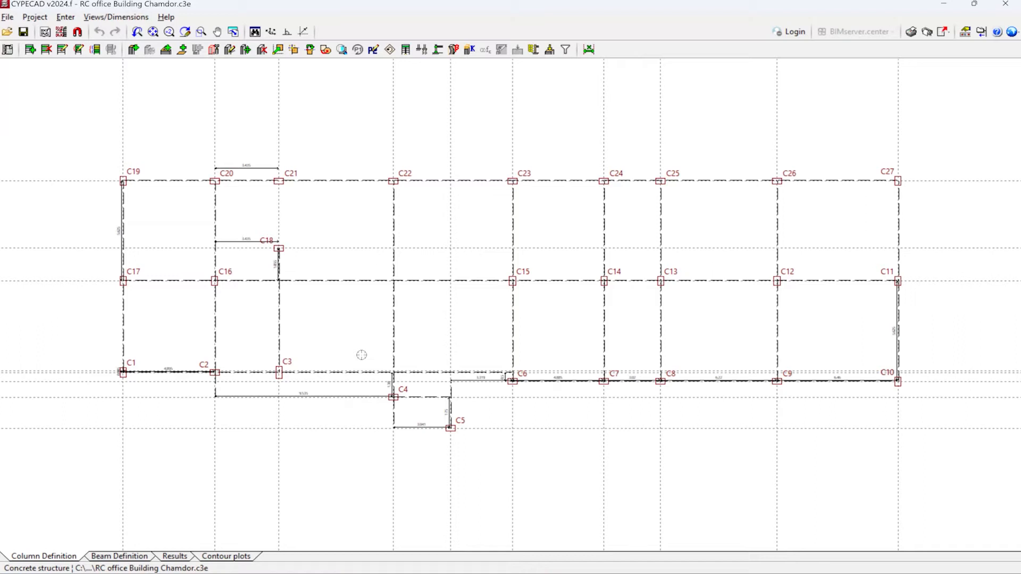
pyautogui.click(45, 32)
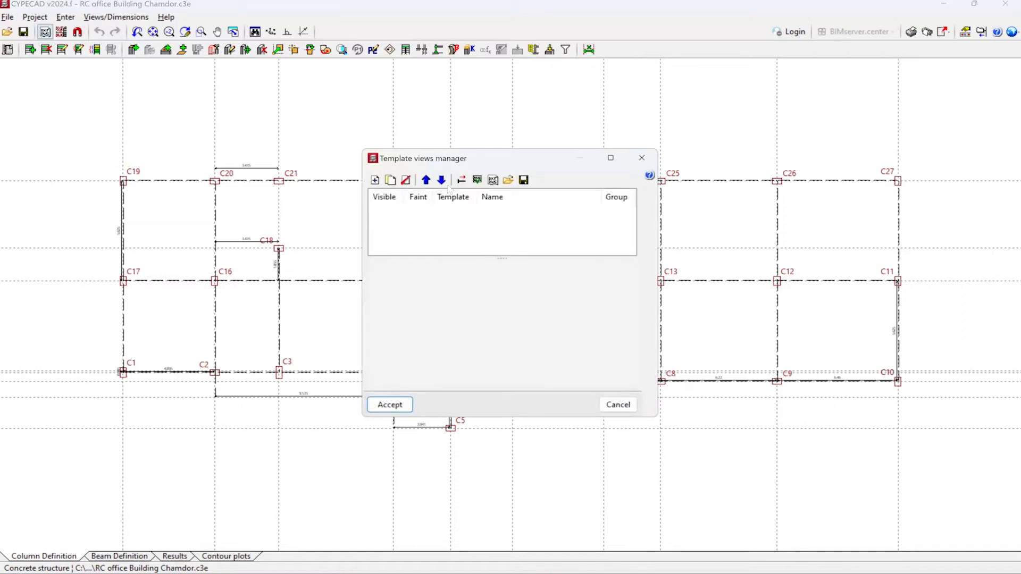
pyautogui.click(374, 180)
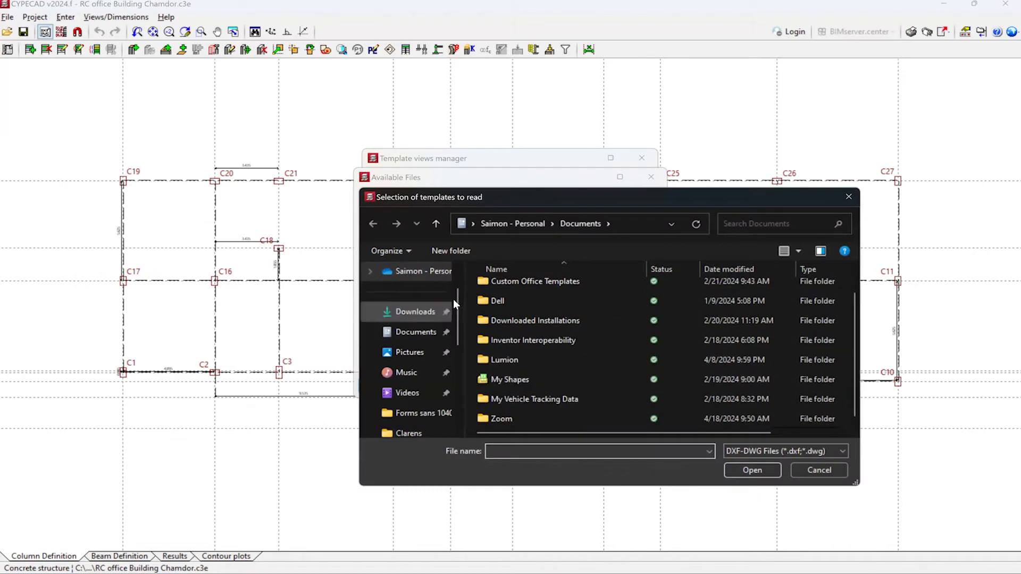
pyautogui.scroll(-5, 420, 319)
pyautogui.click(849, 197)
pyautogui.click(651, 177)
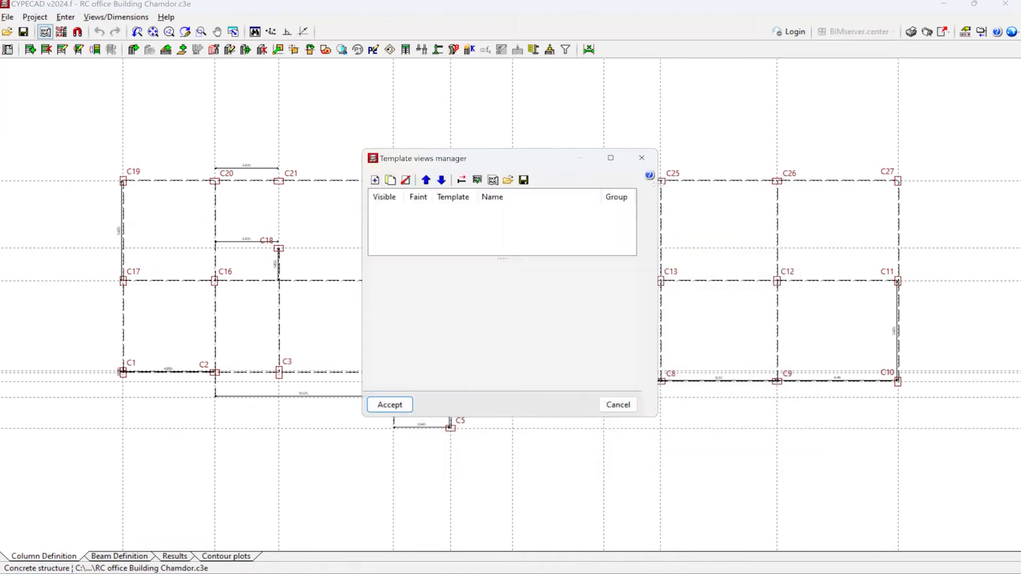
pyautogui.click(641, 158)
# - Begin adding a DXF-DWG template view and browse to the 2024 folder inside 2024 Files on drive D
pyautogui.click(45, 31)
pyautogui.click(375, 181)
pyautogui.scroll(-1, 566, 276)
pyautogui.scroll(-3, 424, 407)
pyautogui.click(417, 372)
pyautogui.scroll(-5, 530, 303)
pyautogui.scroll(2, 579, 346)
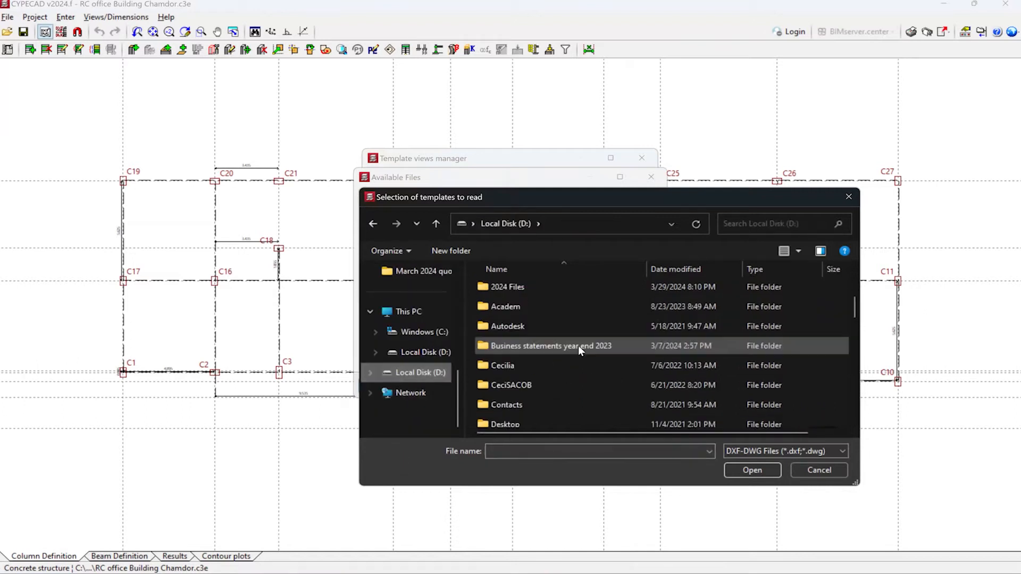
pyautogui.doubleClick(530, 286)
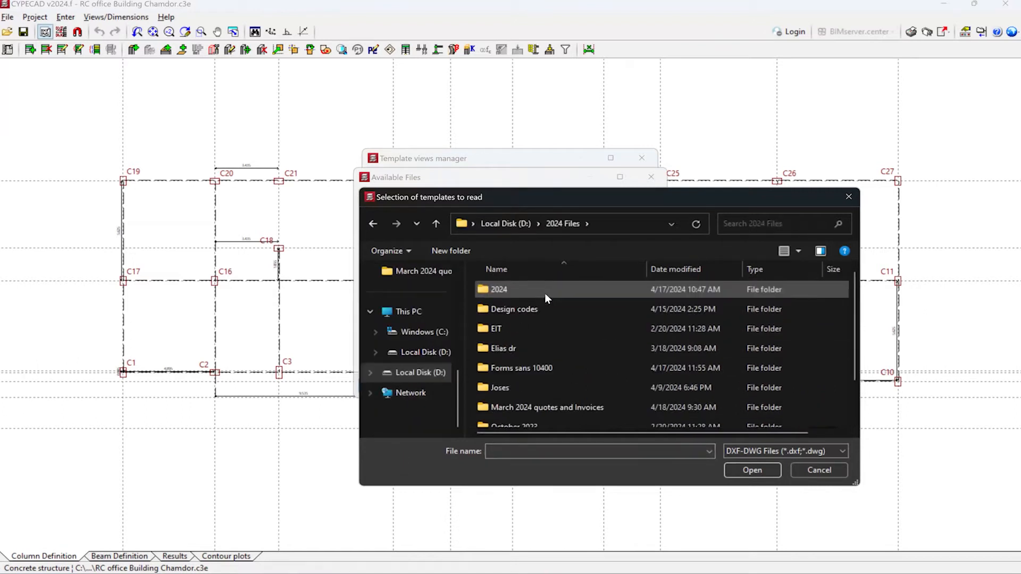
pyautogui.doubleClick(534, 289)
# - Locate the Chamdor office drawing in the Chamdor office folder, select it, and cancel the template import
pyautogui.scroll(-5, 547, 362)
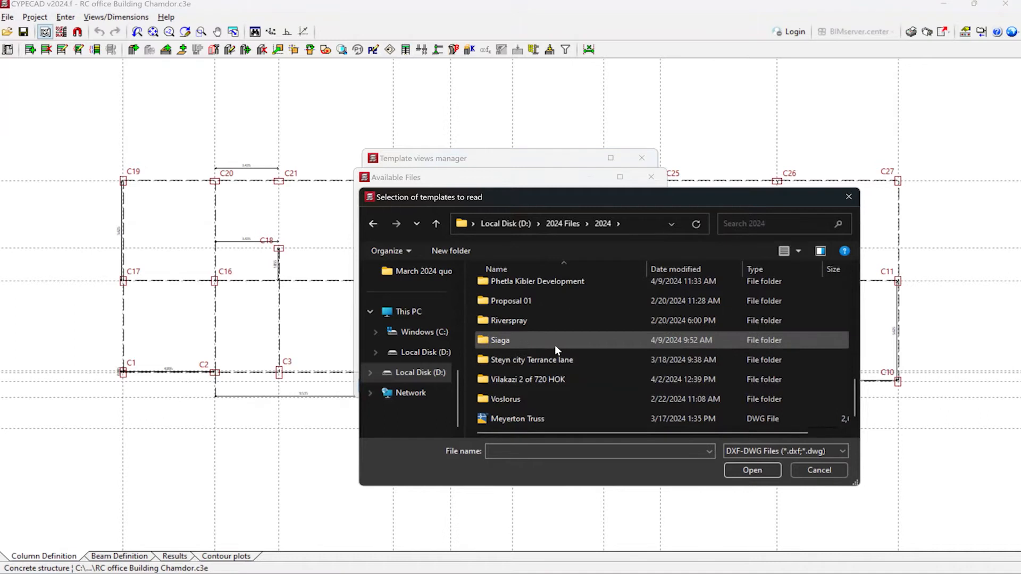
pyautogui.scroll(1, 554, 349)
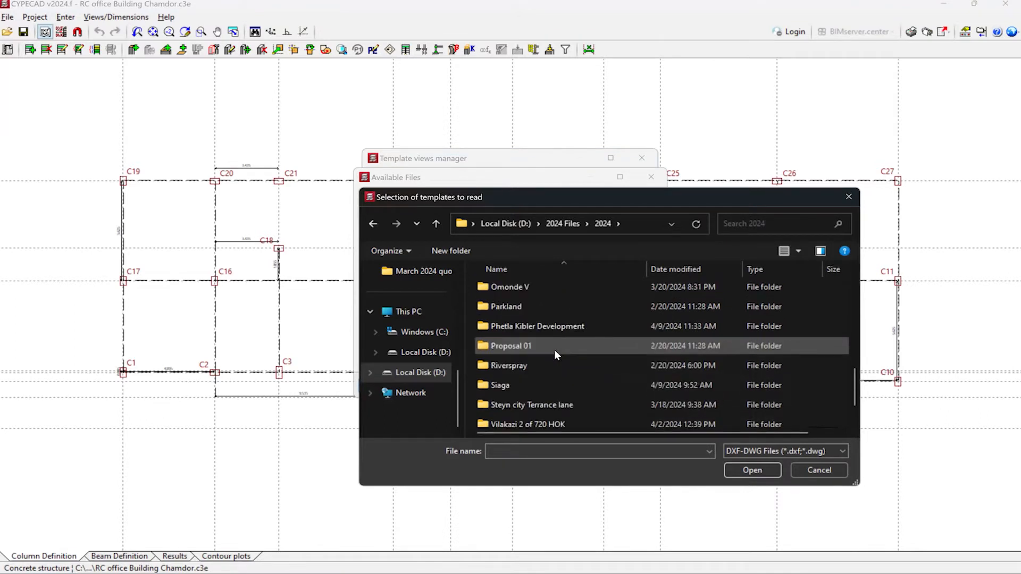
pyautogui.scroll(-1, 548, 377)
pyautogui.scroll(4, 531, 345)
pyautogui.scroll(1, 522, 353)
pyautogui.scroll(-5, 518, 348)
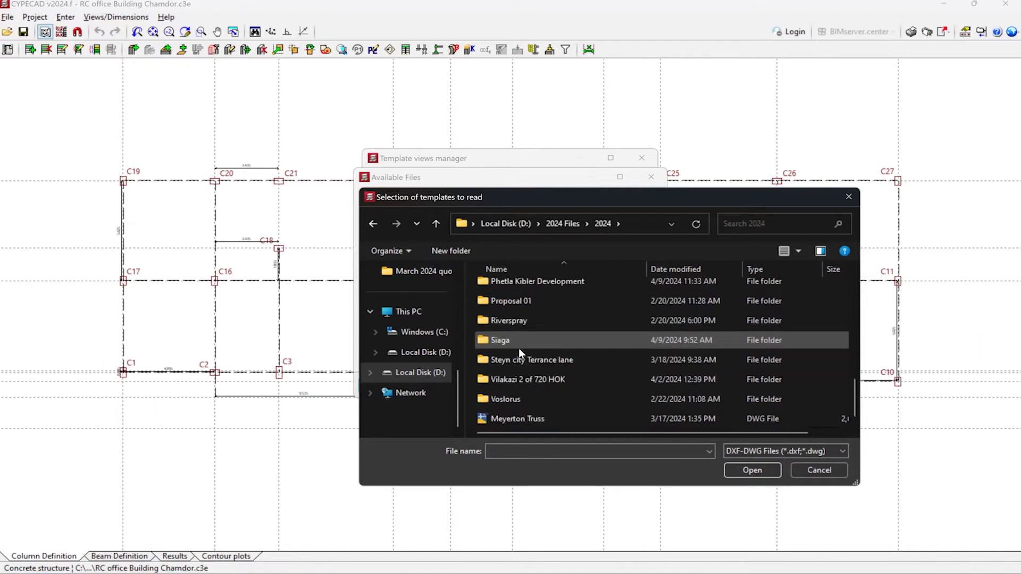
pyautogui.scroll(8, 532, 327)
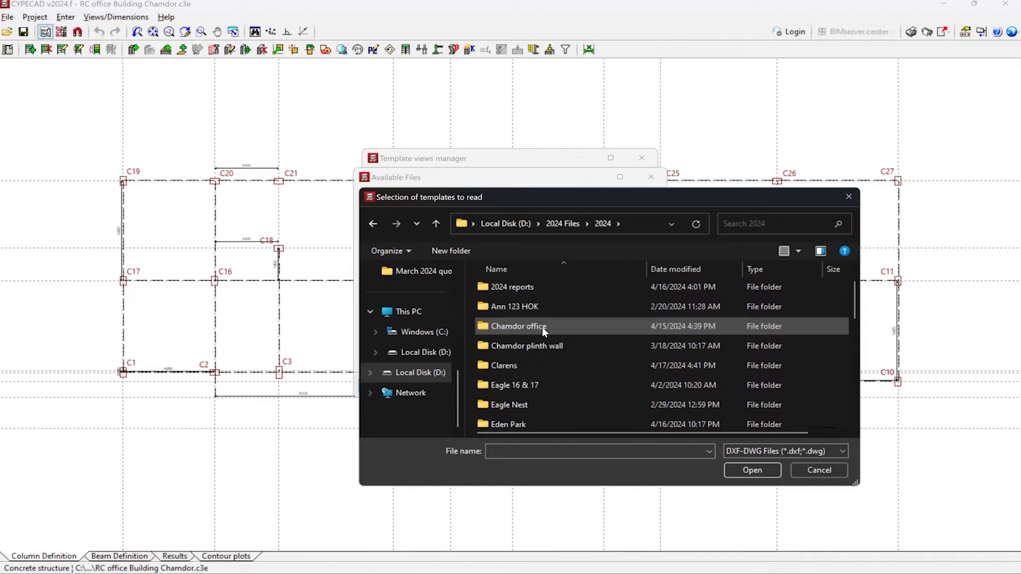
pyautogui.doubleClick(531, 326)
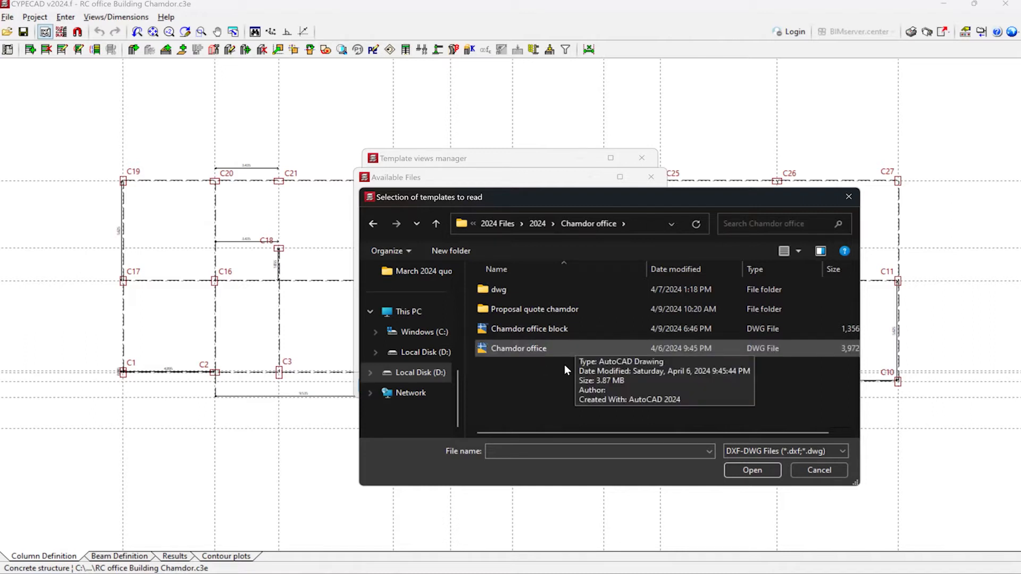
pyautogui.click(493, 348)
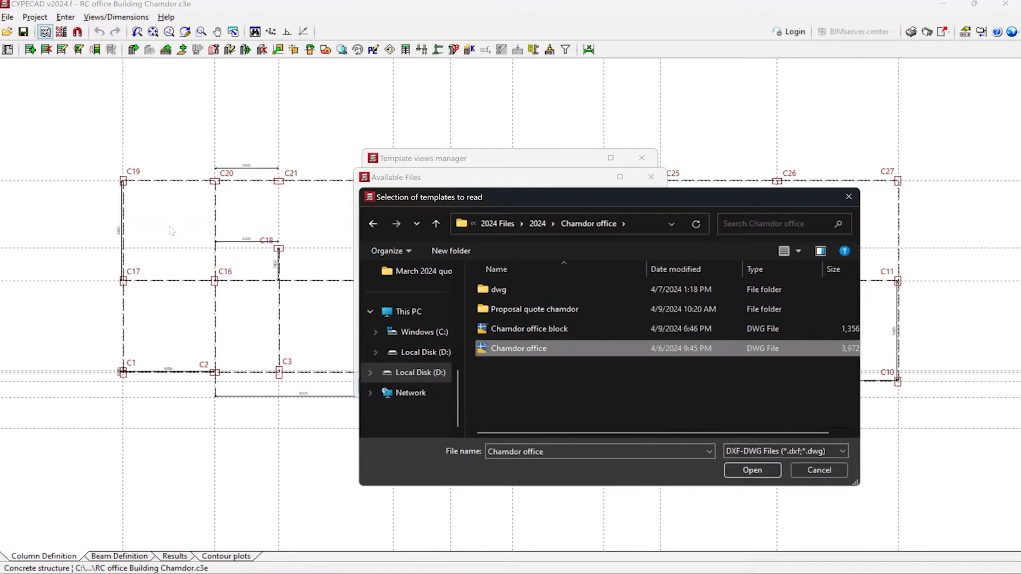
pyautogui.click(811, 470)
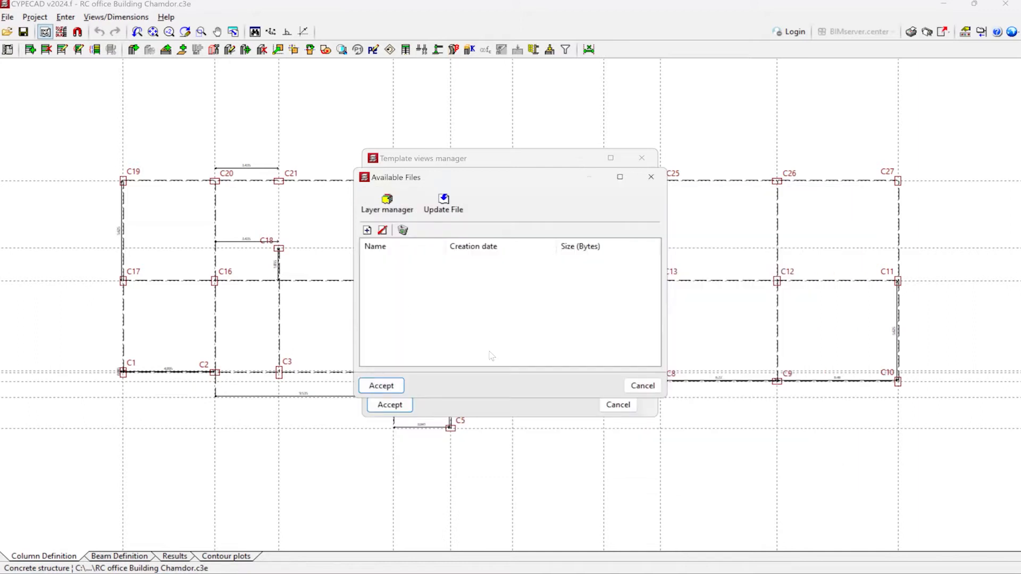
pyautogui.click(618, 400)
pyautogui.click(618, 403)
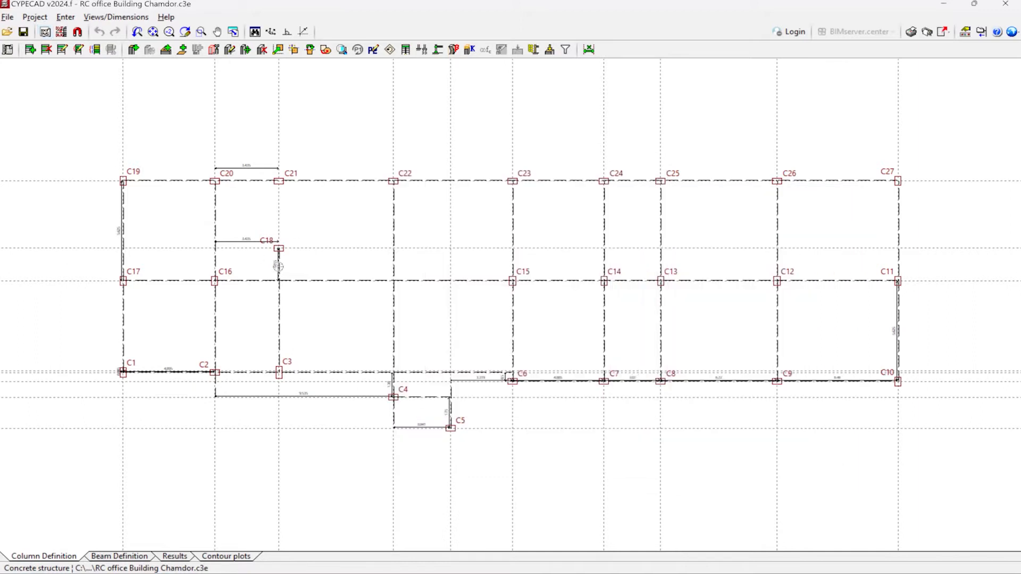
# - Open column C1 for editing, inspect its floor groups, section widths and external fixity, and leave its data unchanged
pyautogui.scroll(4, 101, 190)
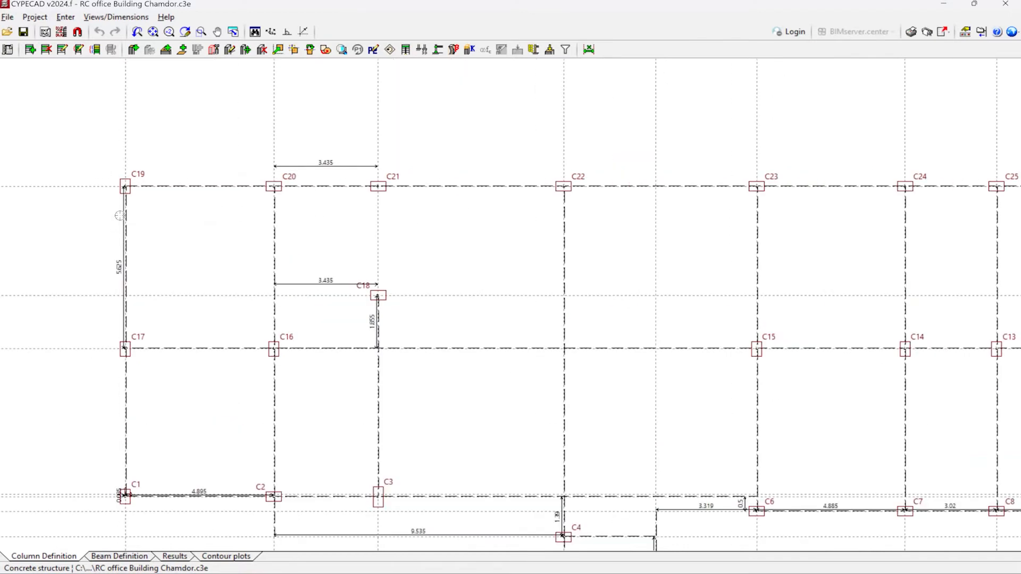
pyautogui.scroll(-2, 478, 226)
pyautogui.scroll(3, 250, 178)
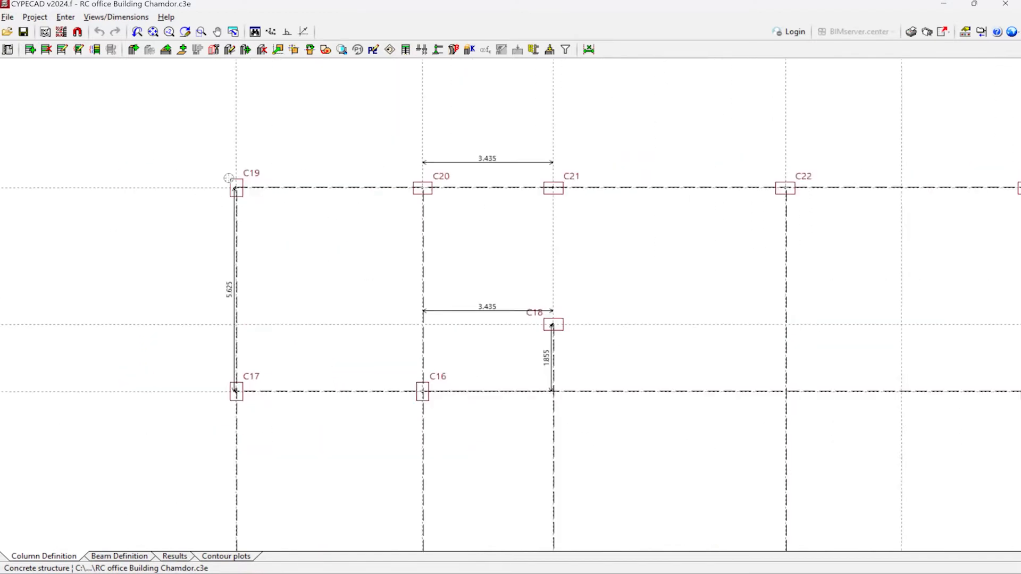
pyautogui.click(230, 49)
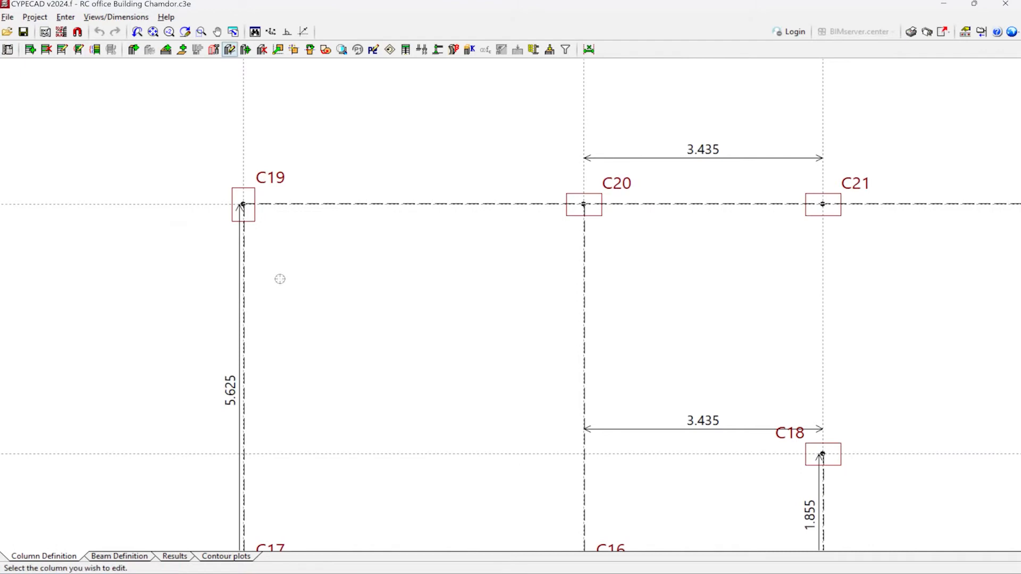
pyautogui.click(255, 218)
pyautogui.press('Escape')
pyautogui.scroll(-4, 242, 207)
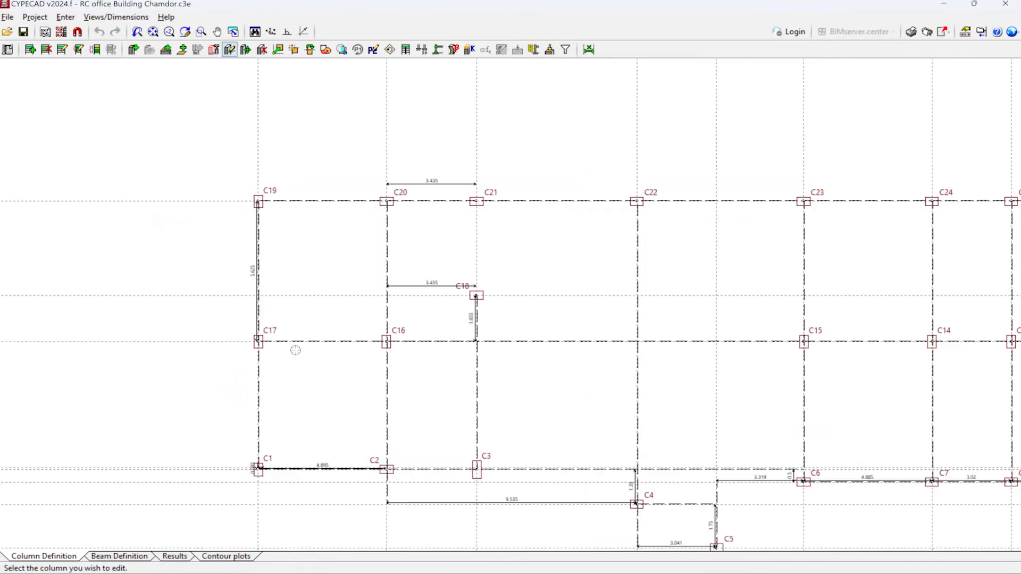
pyautogui.scroll(4, 223, 371)
pyautogui.click(222, 371)
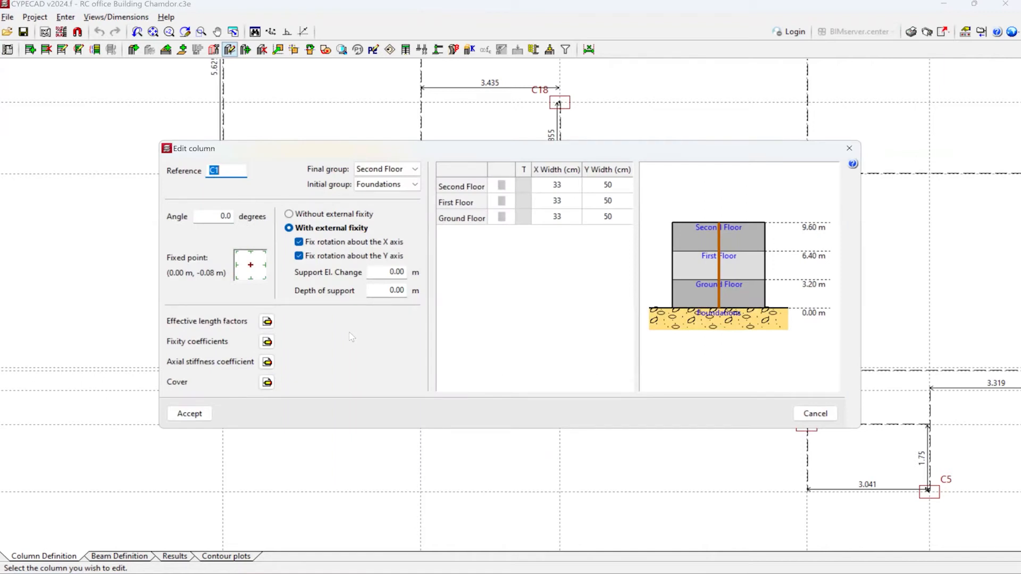
pyautogui.press('Escape')
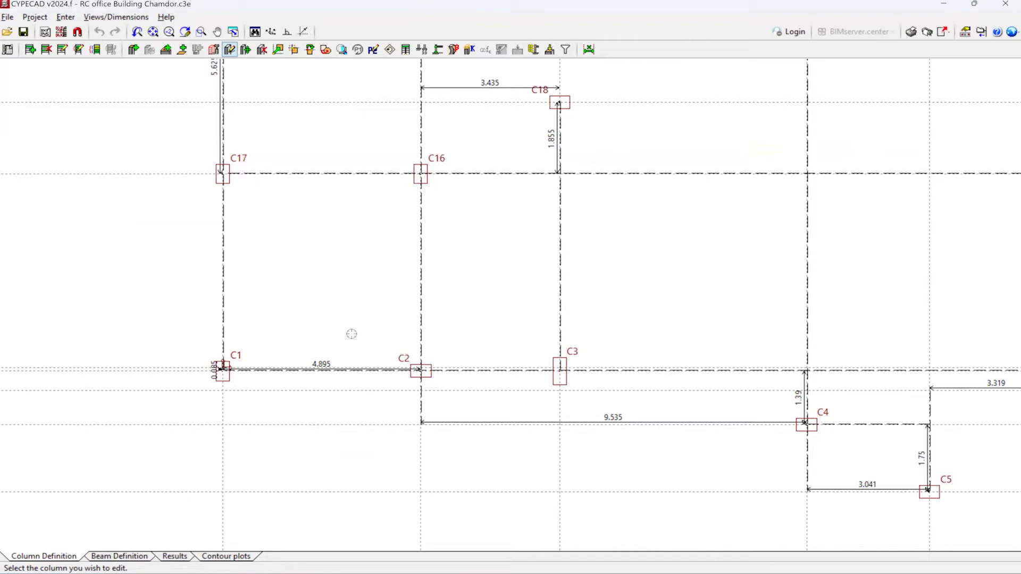
pyautogui.click(222, 369)
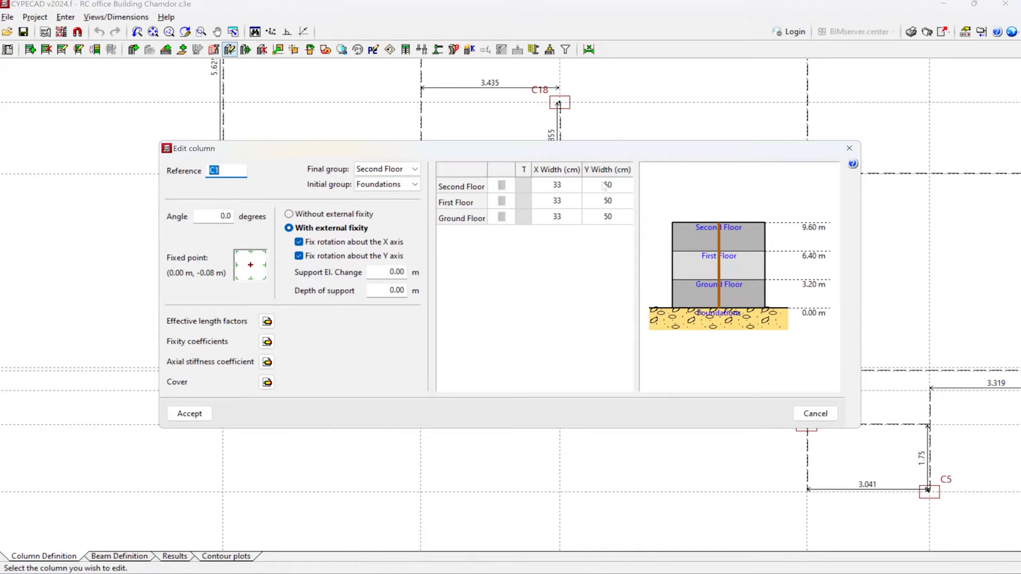
pyautogui.press('Escape')
# - Examine the overall column layout from C1 to C27 and the dimensions between the columns
pyautogui.scroll(-6, 241, 326)
pyautogui.scroll(-3, 300, 382)
pyautogui.scroll(2, 716, 275)
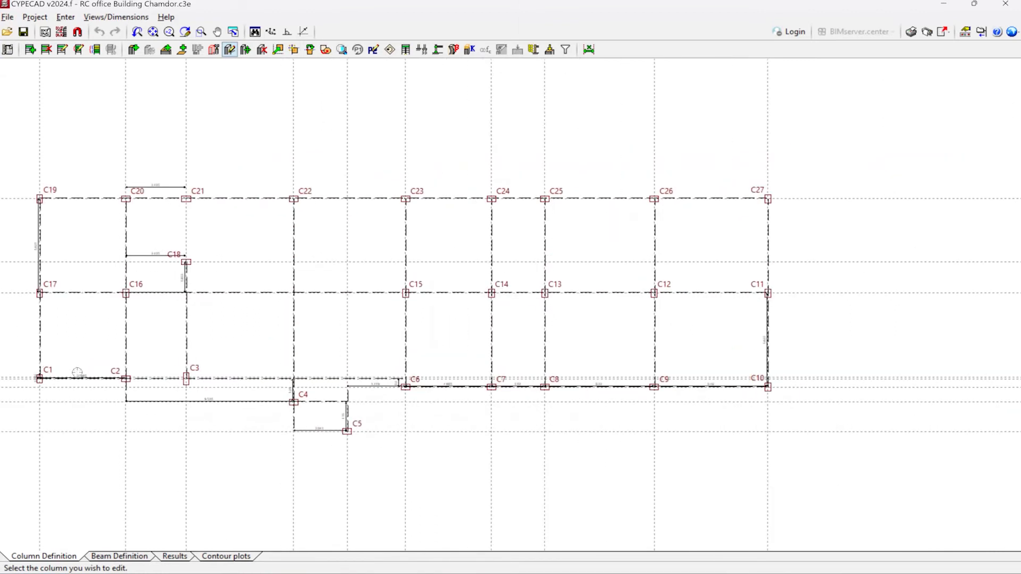
pyautogui.scroll(-1, 591, 352)
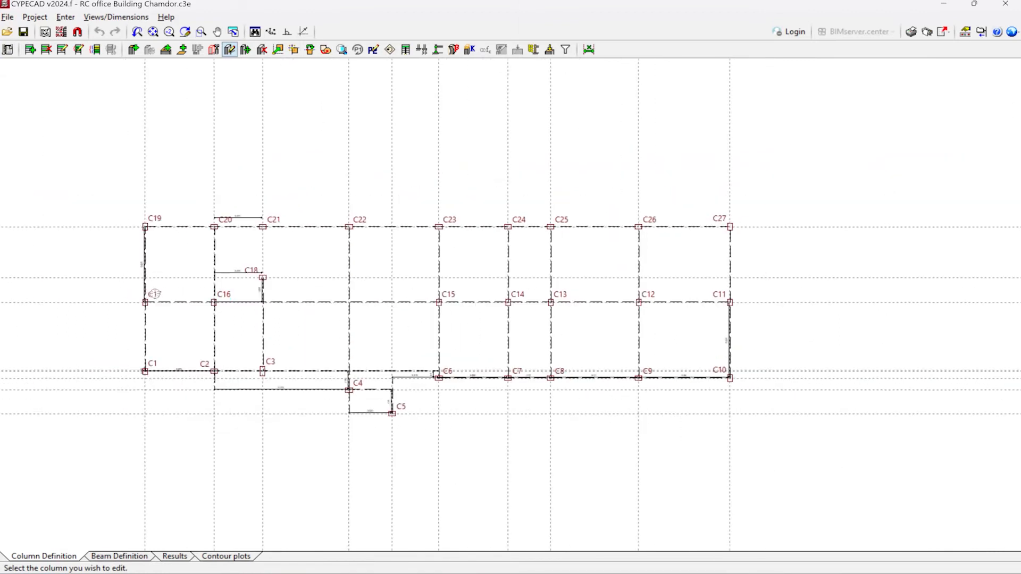
pyautogui.scroll(1, 154, 293)
pyautogui.scroll(1, 198, 353)
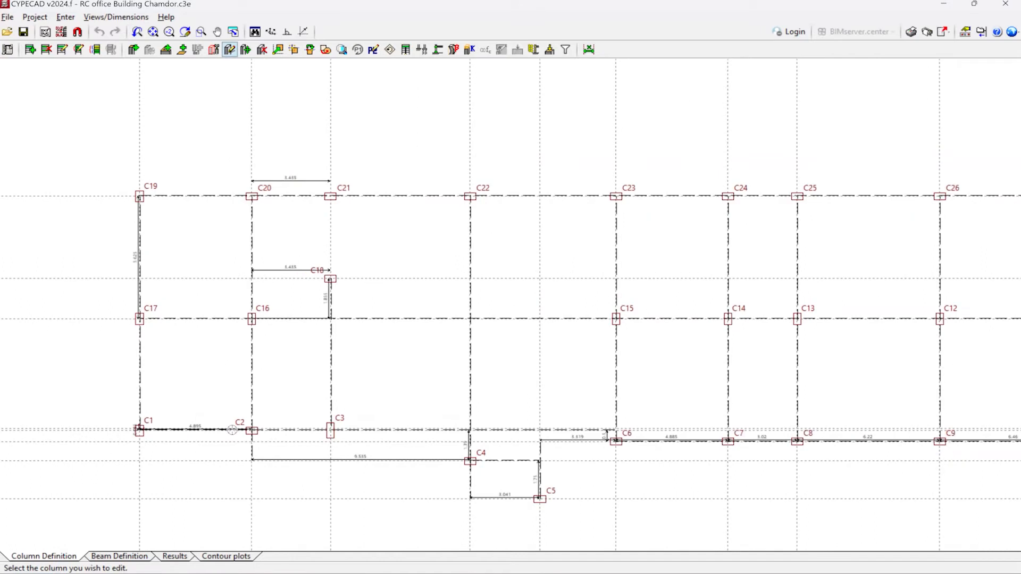
pyautogui.scroll(-1, 242, 479)
pyautogui.scroll(-1, 226, 359)
pyautogui.scroll(1, 269, 413)
# - Show the Ground Floor beam definition and look over the available beam, wall and slab commands
pyautogui.click(100, 557)
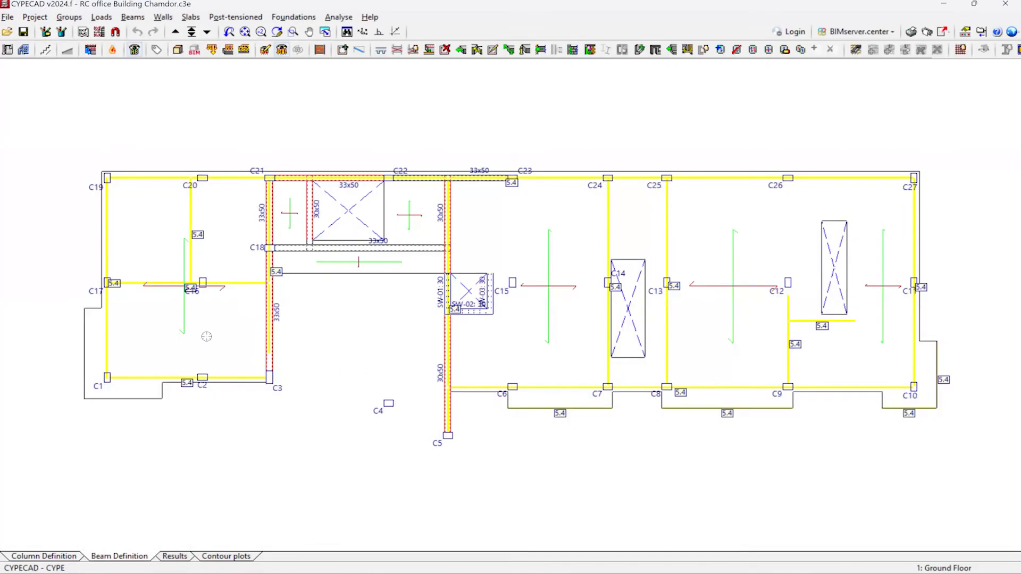
pyautogui.scroll(2, 206, 336)
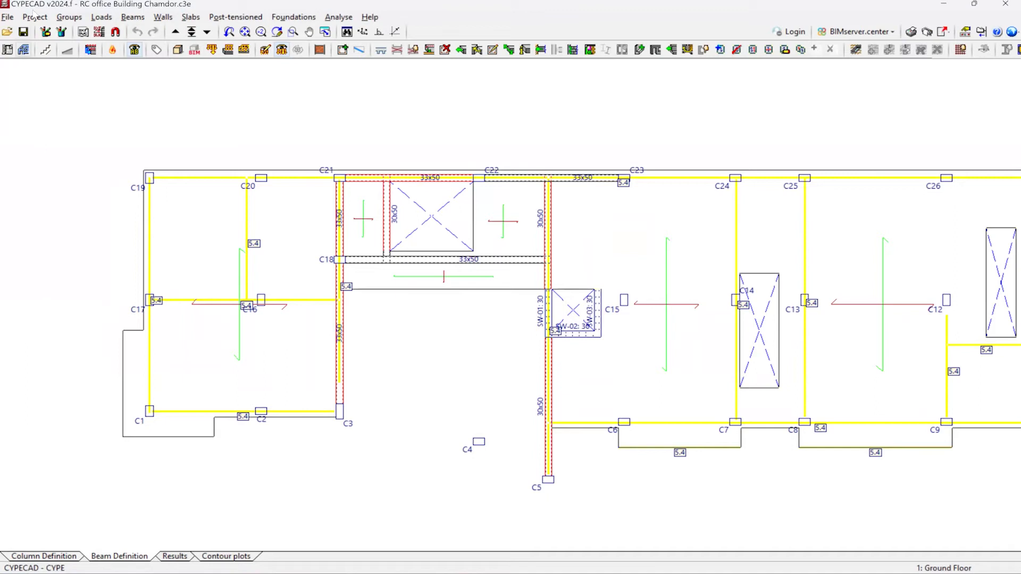
pyautogui.click(132, 17)
pyautogui.click(189, 18)
pyautogui.click(187, 17)
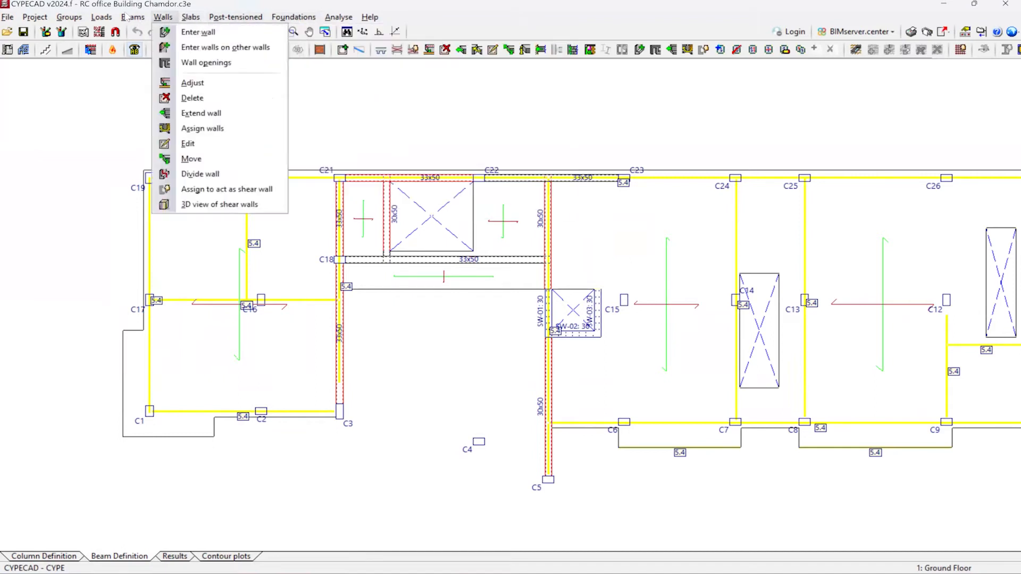
pyautogui.moveTo(131, 21)
pyautogui.click(429, 314)
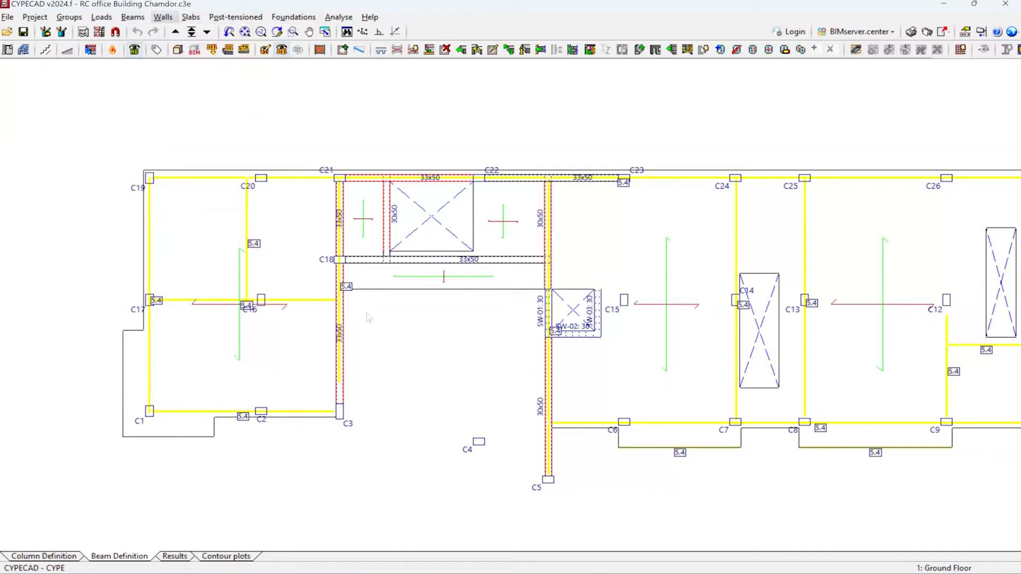
# - Open the 3D view of the building, inspect the frame, slabs, footings and roof trusses from several sides, and close it
pyautogui.click(177, 51)
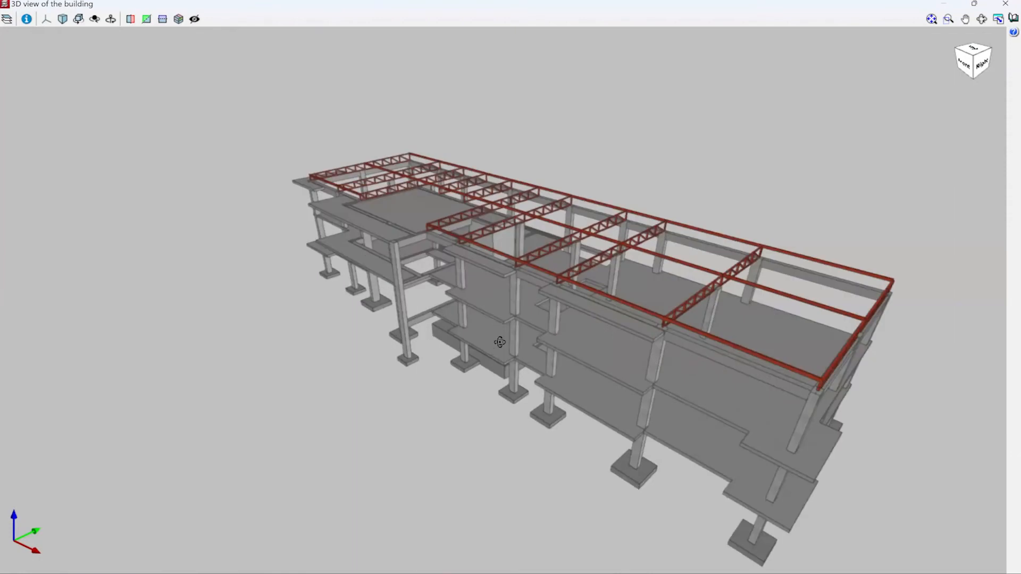
pyautogui.moveTo(220, 422); pyautogui.dragTo(473, 340)
pyautogui.moveTo(389, 426); pyautogui.dragTo(632, 410)
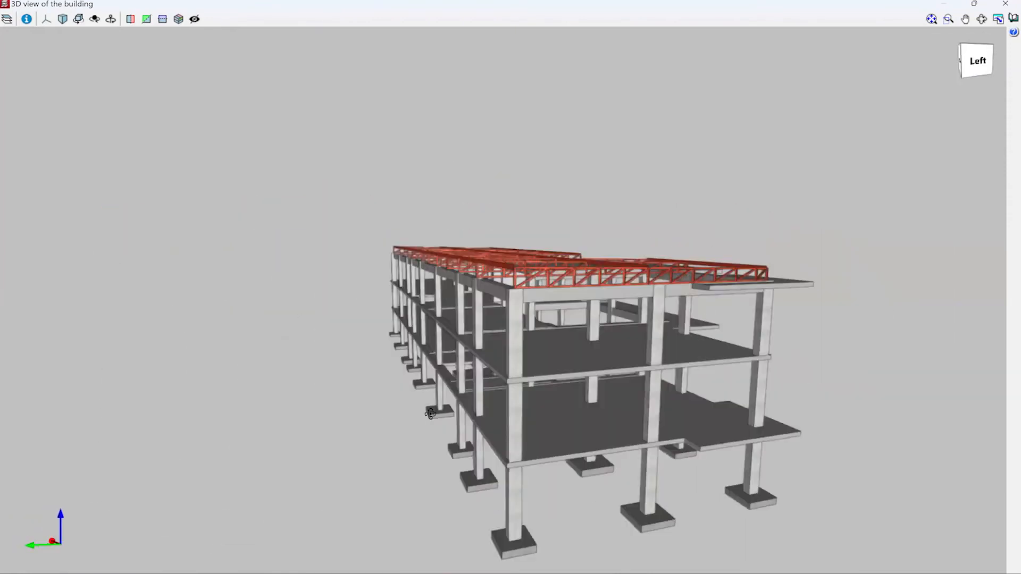
pyautogui.moveTo(430, 415); pyautogui.dragTo(670, 334)
pyautogui.moveTo(468, 394); pyautogui.dragTo(612, 373)
pyautogui.scroll(-3, 612, 372)
pyautogui.moveTo(362, 367); pyautogui.dragTo(589, 266)
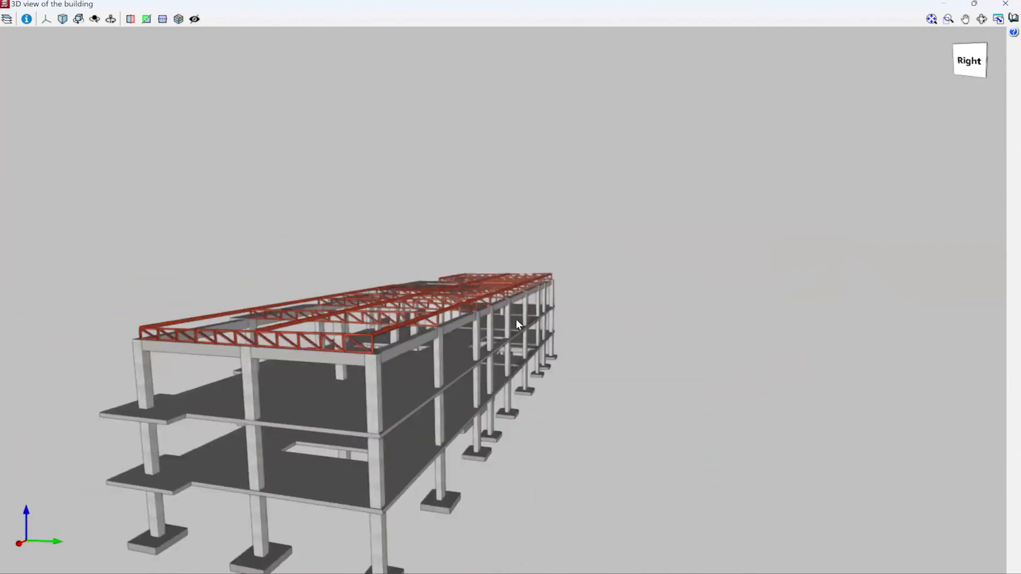
pyautogui.scroll(-4, 589, 266)
pyautogui.moveTo(403, 356); pyautogui.dragTo(473, 332)
pyautogui.click(1005, 4)
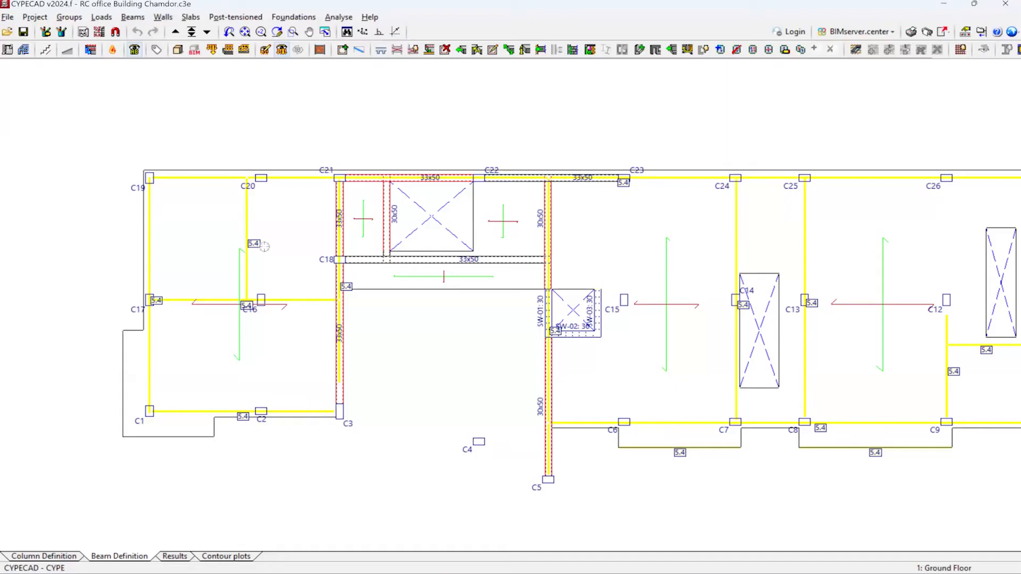
# - Check the Foundations and First Floor plans, return to the Ground Floor and review the available beam commands
pyautogui.click(207, 32)
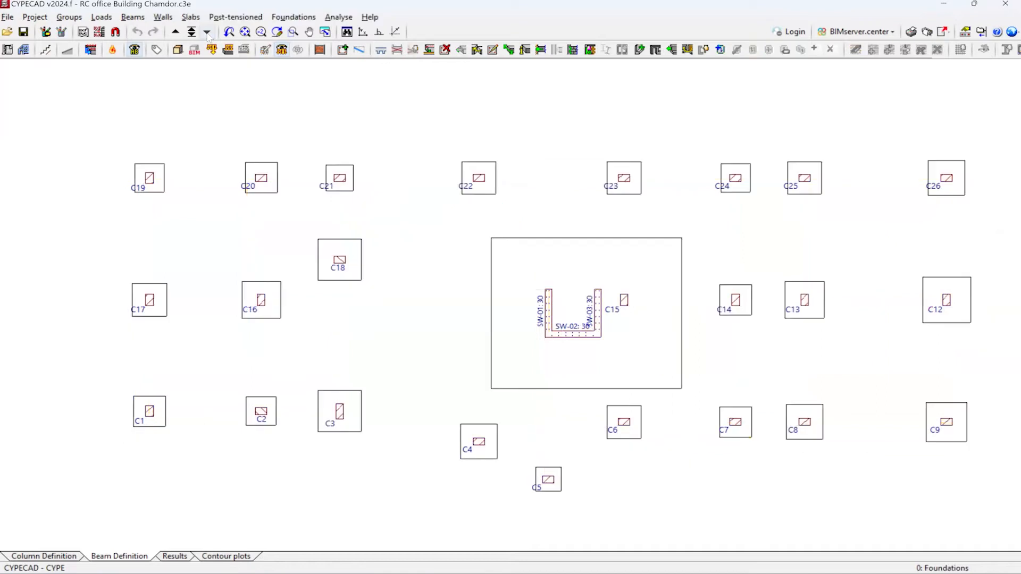
pyautogui.click(176, 32)
pyautogui.click(175, 31)
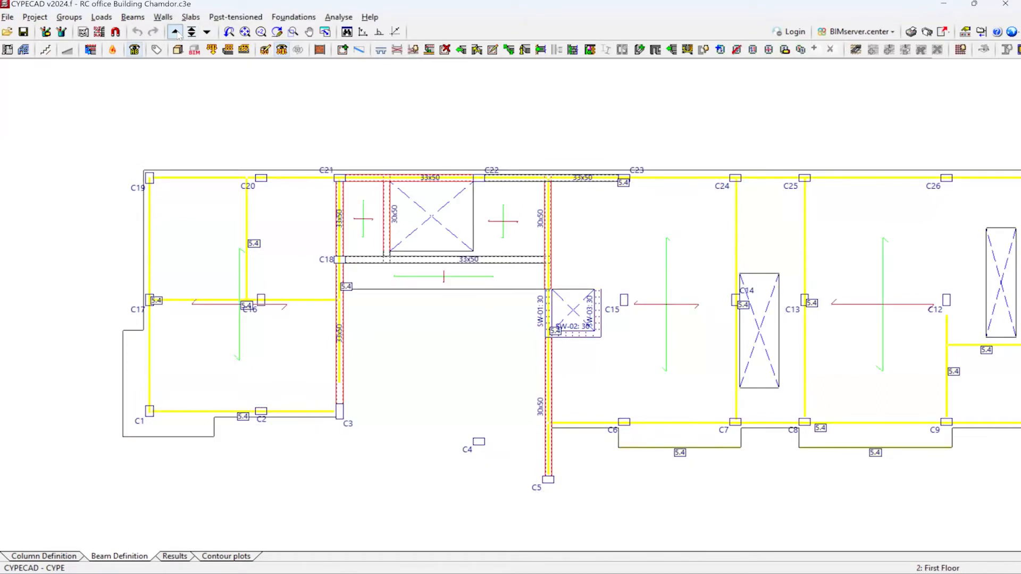
pyautogui.click(207, 33)
pyautogui.click(132, 17)
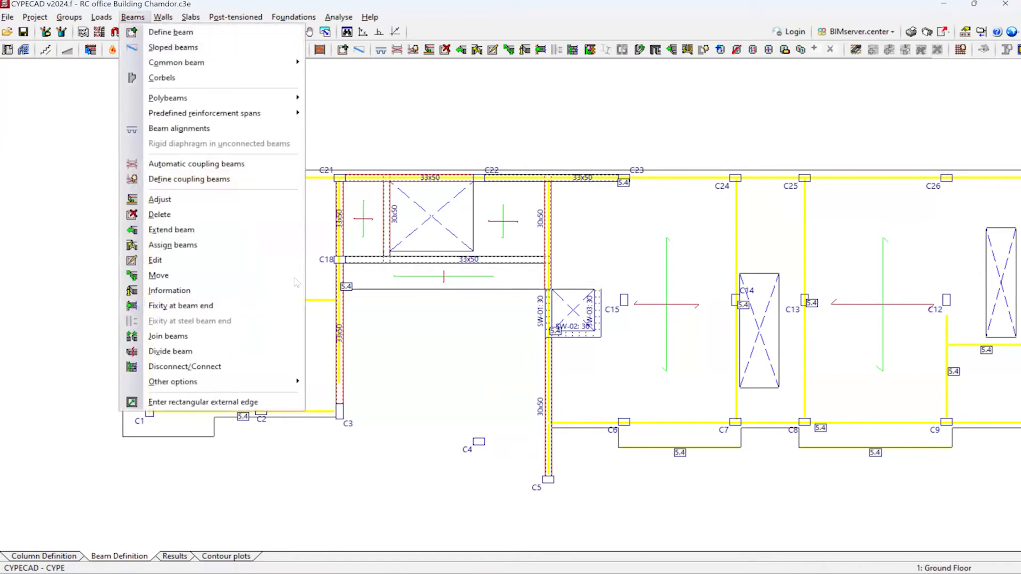
pyautogui.click(342, 318)
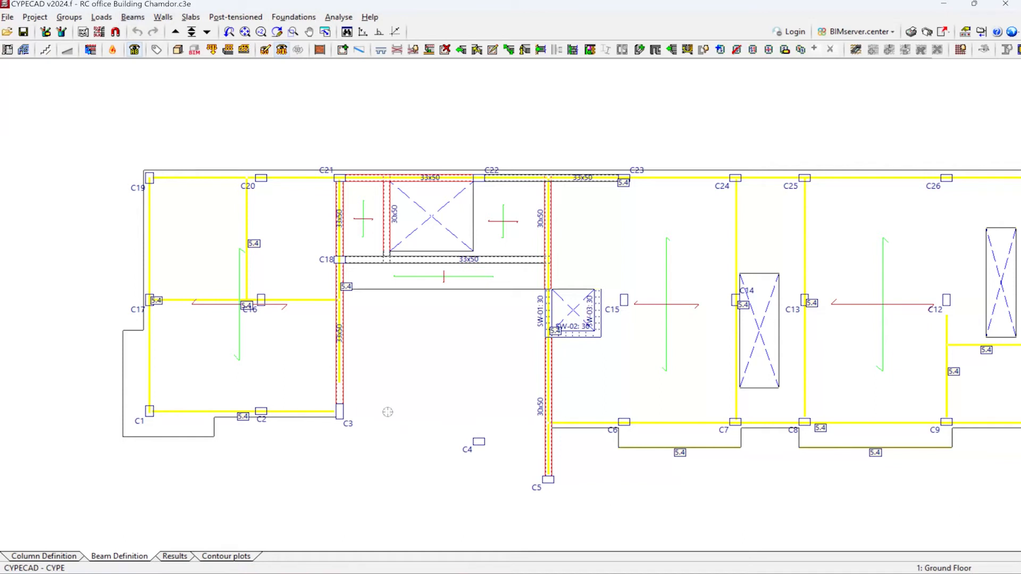
# - Examine the Ground Floor beams around columns C21, C18 and C3 and across the whole floor plan
pyautogui.scroll(3, 336, 502)
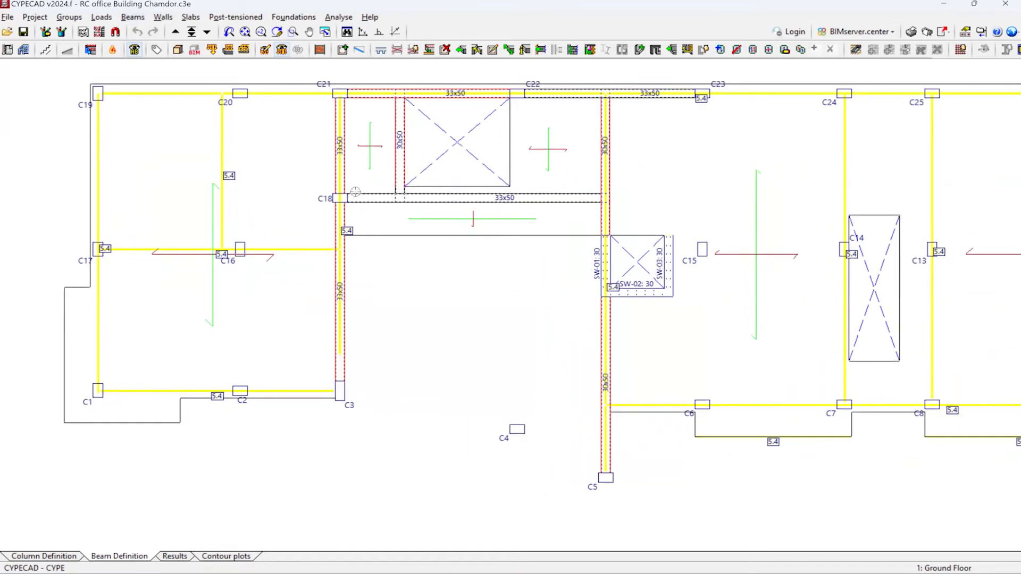
pyautogui.scroll(1, 336, 502)
pyautogui.scroll(-2, 340, 500)
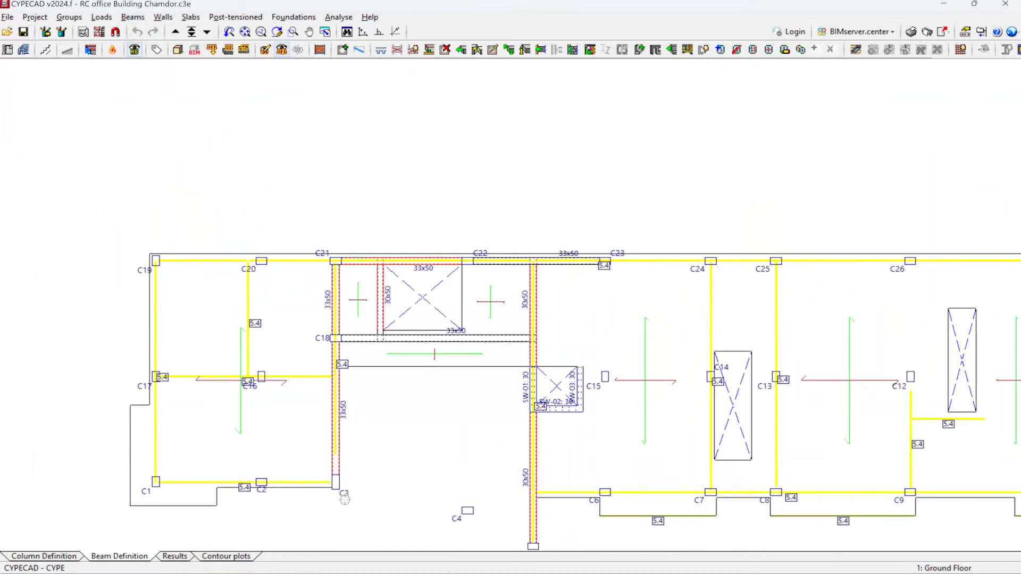
pyautogui.scroll(1, 350, 193)
pyautogui.scroll(2, 334, 401)
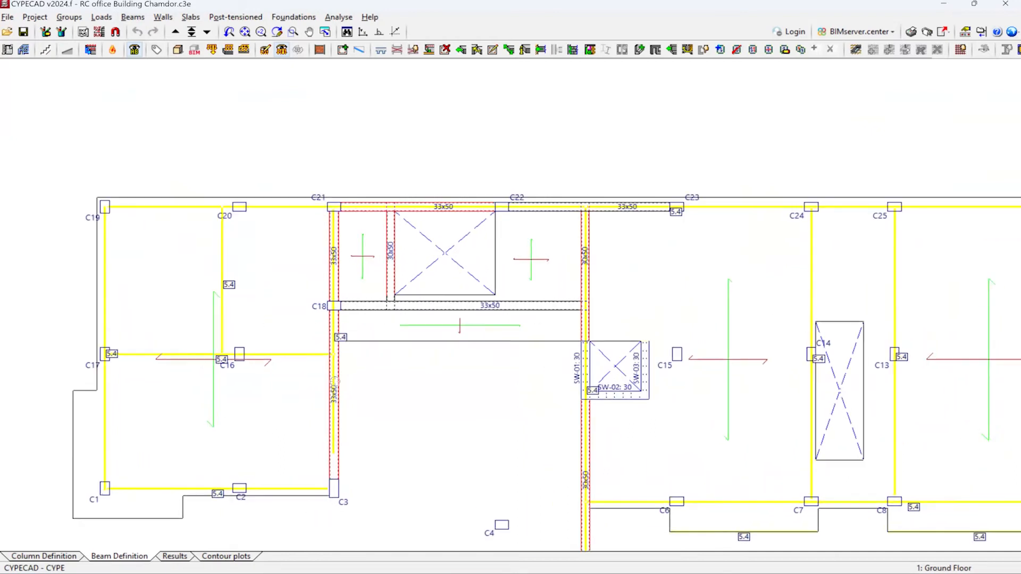
pyautogui.scroll(-4, 335, 305)
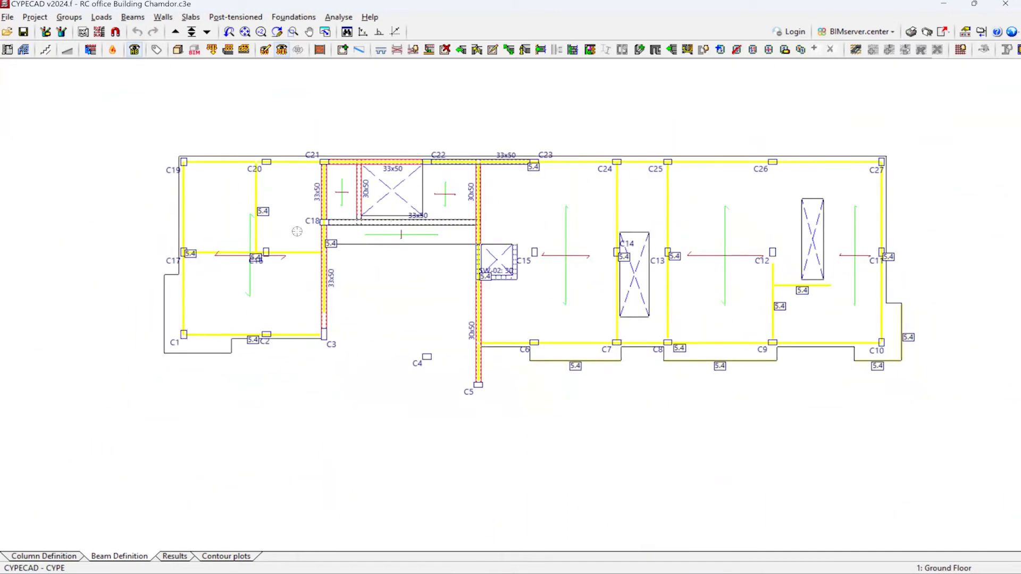
pyautogui.scroll(-2, 306, 219)
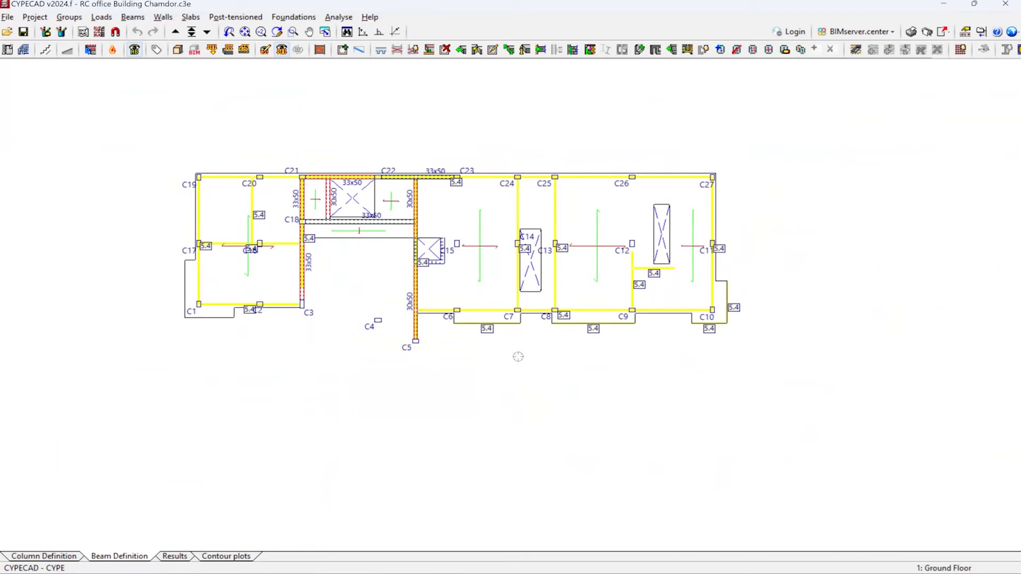
pyautogui.scroll(2, 313, 215)
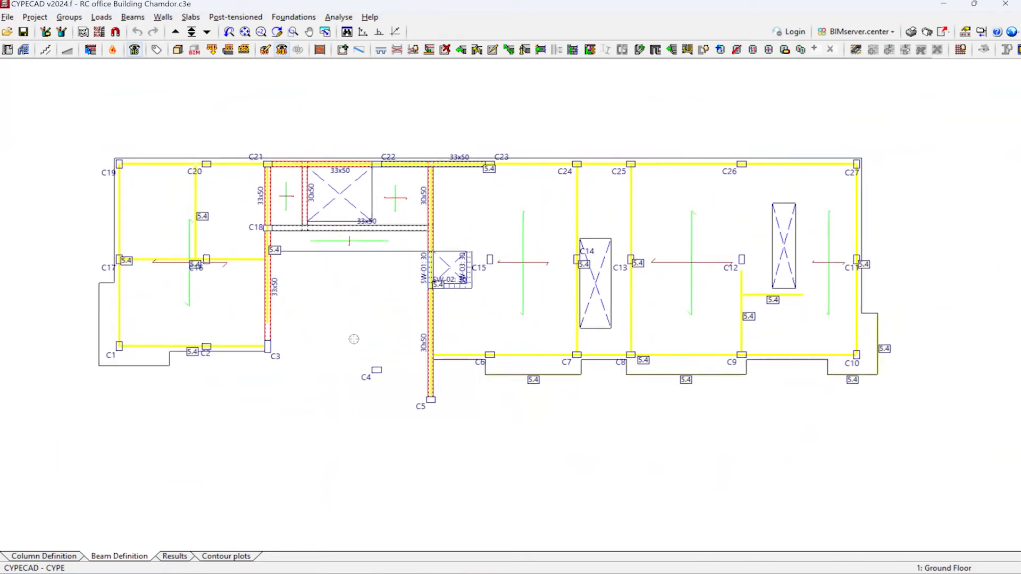
# - Reopen the 3D building view, inspect the structure from the left and front sides and from below the slabs, and close it
pyautogui.click(178, 50)
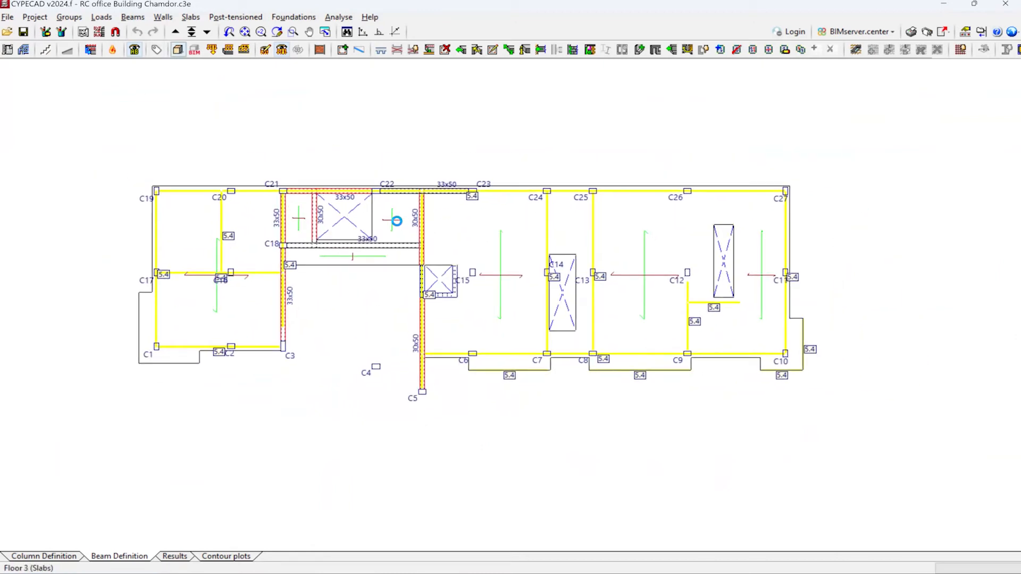
pyautogui.scroll(3, 372, 303)
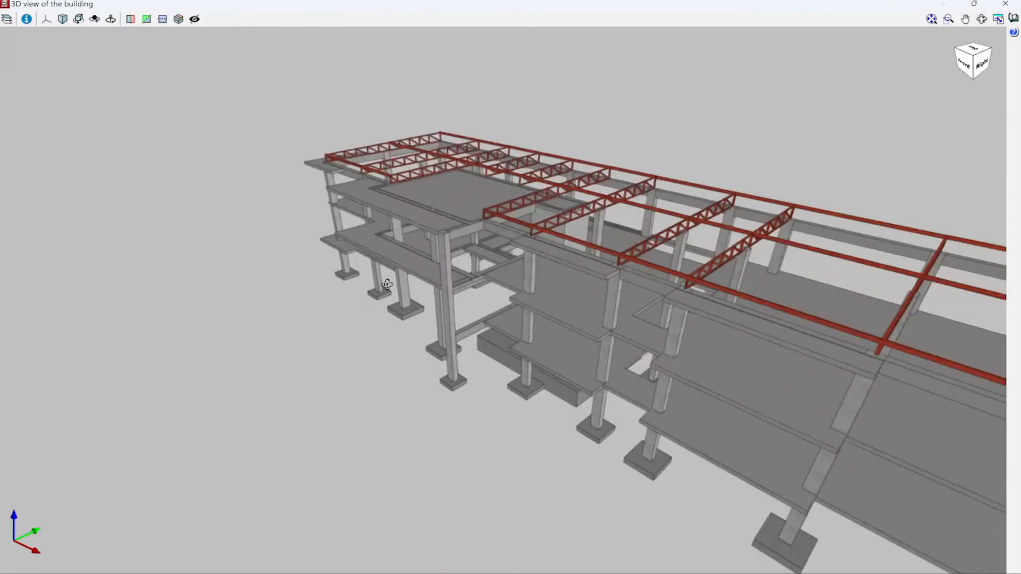
pyautogui.moveTo(458, 272); pyautogui.dragTo(686, 207)
pyautogui.moveTo(358, 283); pyautogui.dragTo(519, 303)
pyautogui.scroll(-3, 443, 231)
pyautogui.moveTo(442, 232); pyautogui.dragTo(509, 228)
pyautogui.scroll(-4, 611, 327)
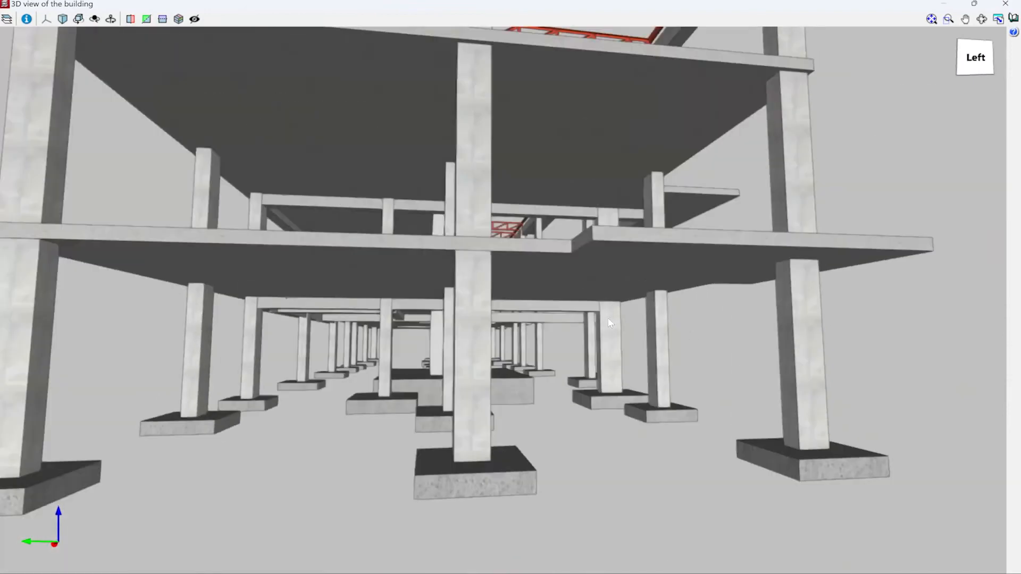
pyautogui.scroll(-4, 611, 323)
pyautogui.moveTo(611, 322); pyautogui.dragTo(214, 352)
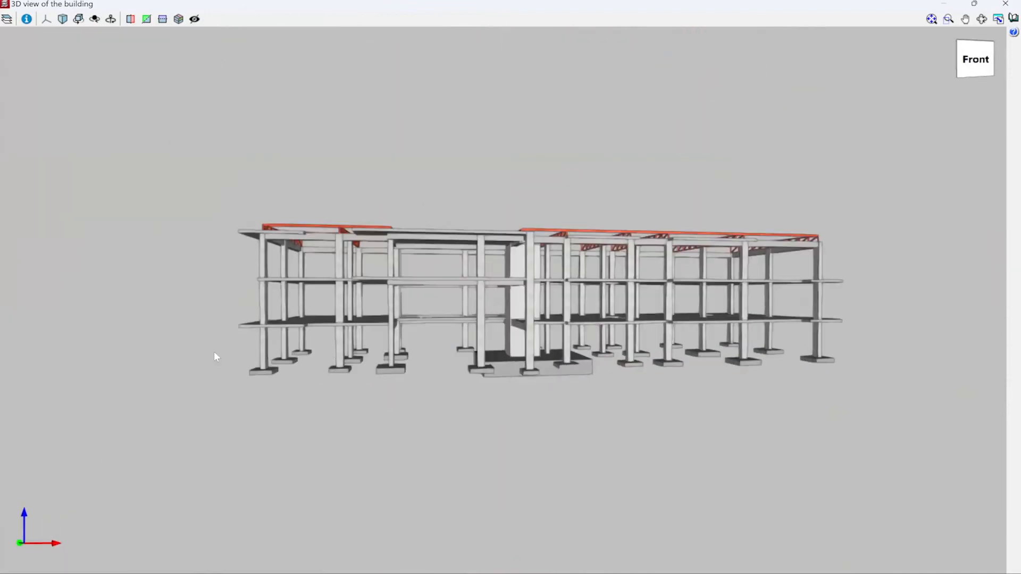
pyautogui.scroll(6, 214, 352)
pyautogui.moveTo(143, 339); pyautogui.dragTo(274, 362)
pyautogui.scroll(3, 159, 313)
pyautogui.scroll(-10, 289, 363)
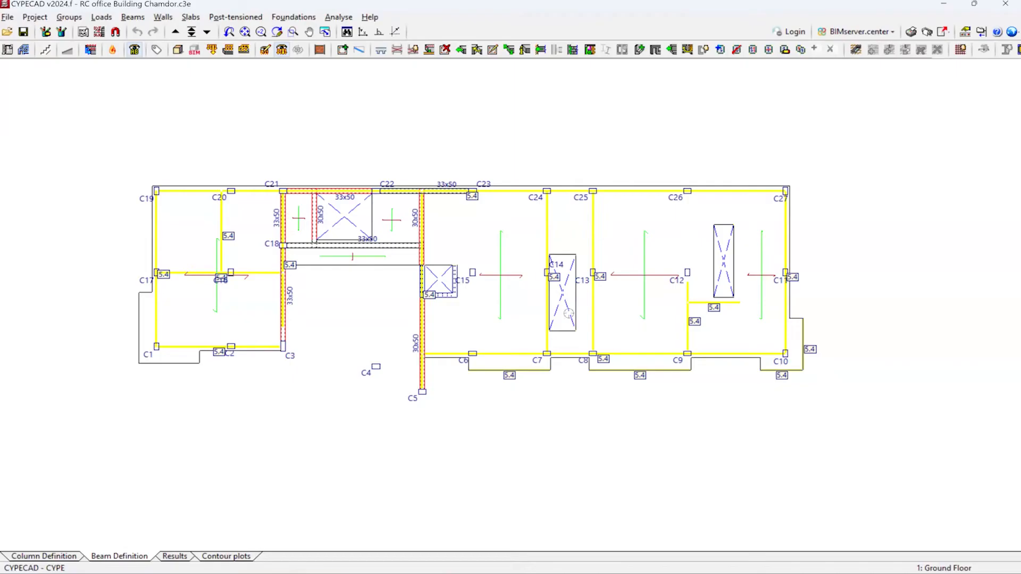
# - Examine shear walls SW-01, SW-02 and SW-03 around the shaft opening near column C15 on the Ground Floor plan
pyautogui.scroll(6, 468, 279)
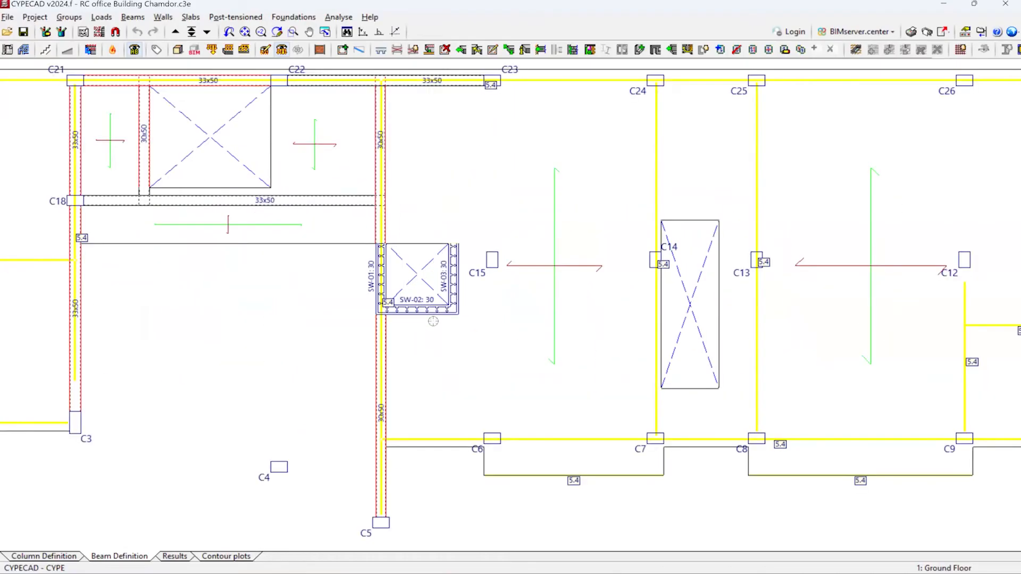
pyautogui.scroll(2, 393, 232)
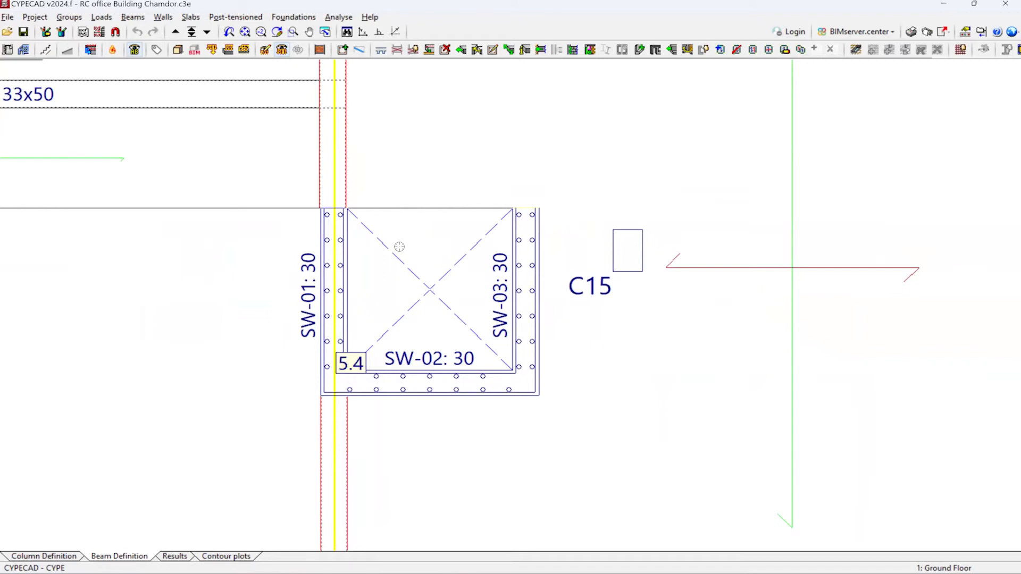
pyautogui.scroll(1, 345, 228)
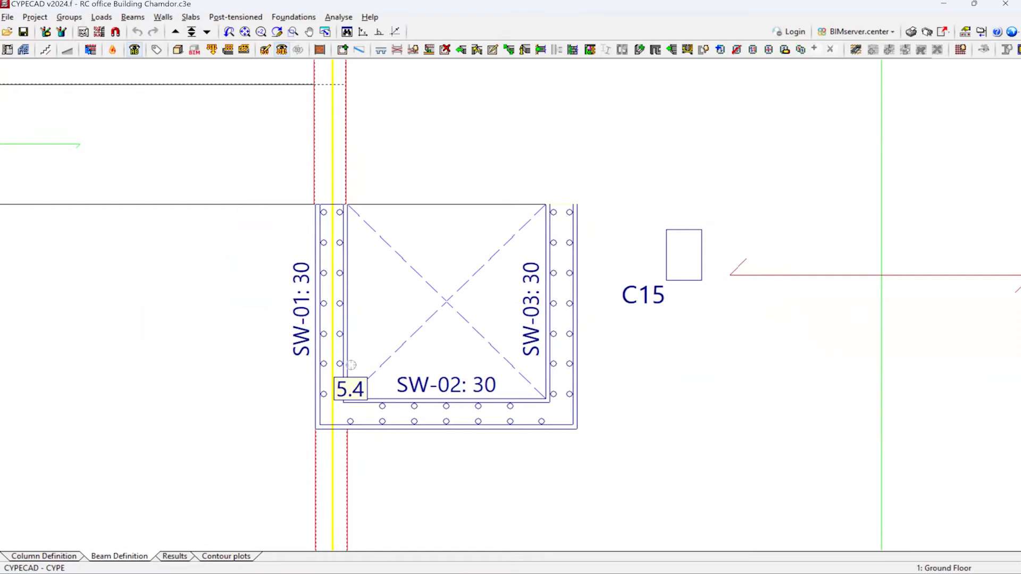
pyautogui.scroll(-8, 458, 424)
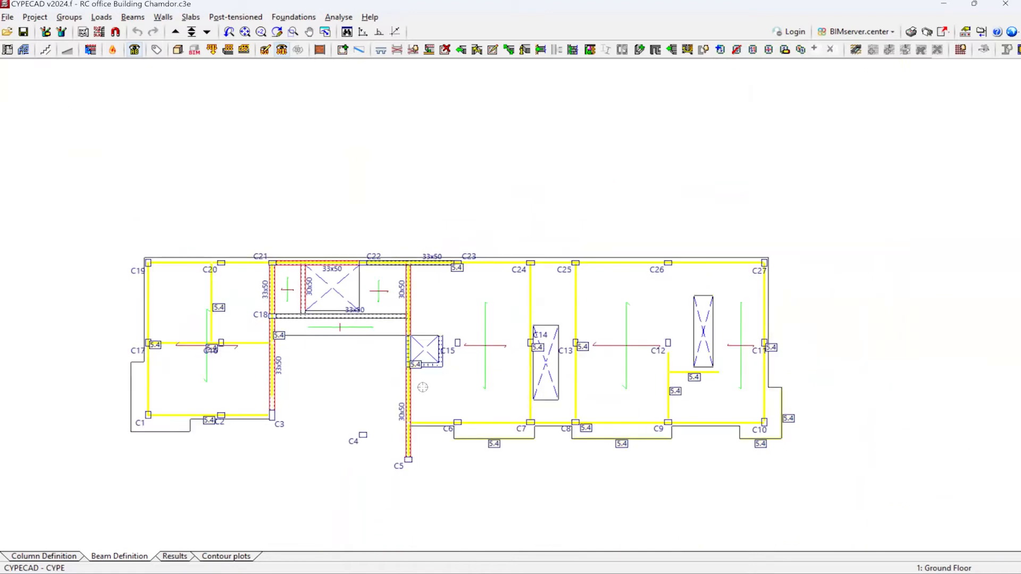
pyautogui.scroll(1, 423, 385)
pyautogui.scroll(1, 451, 360)
pyautogui.scroll(2, 418, 329)
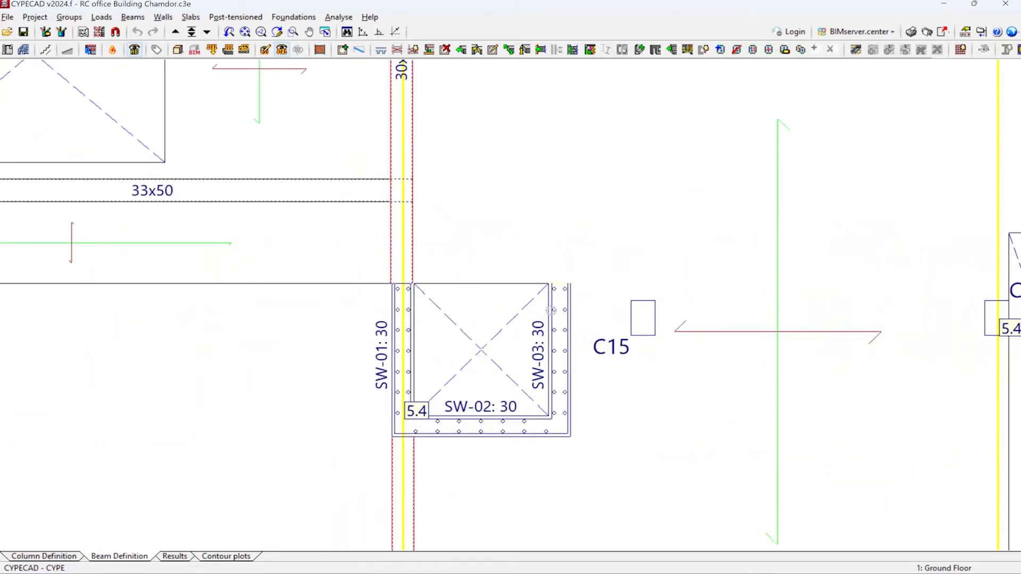
# - Check the definition options for a new reinforced concrete wall, including floor range, thicknesses and strip footing, and close them without entering a wall
pyautogui.click(169, 19)
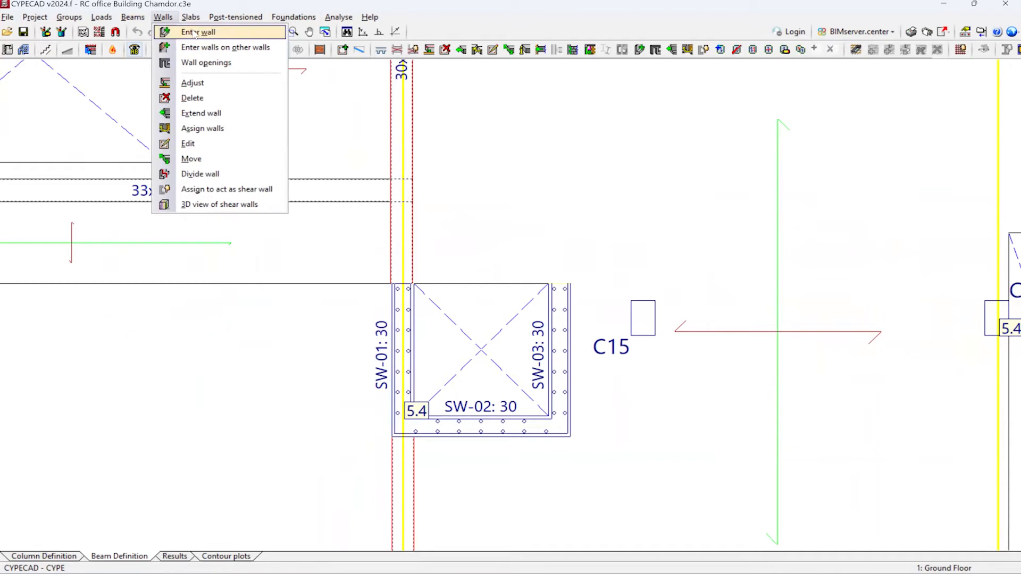
pyautogui.click(181, 33)
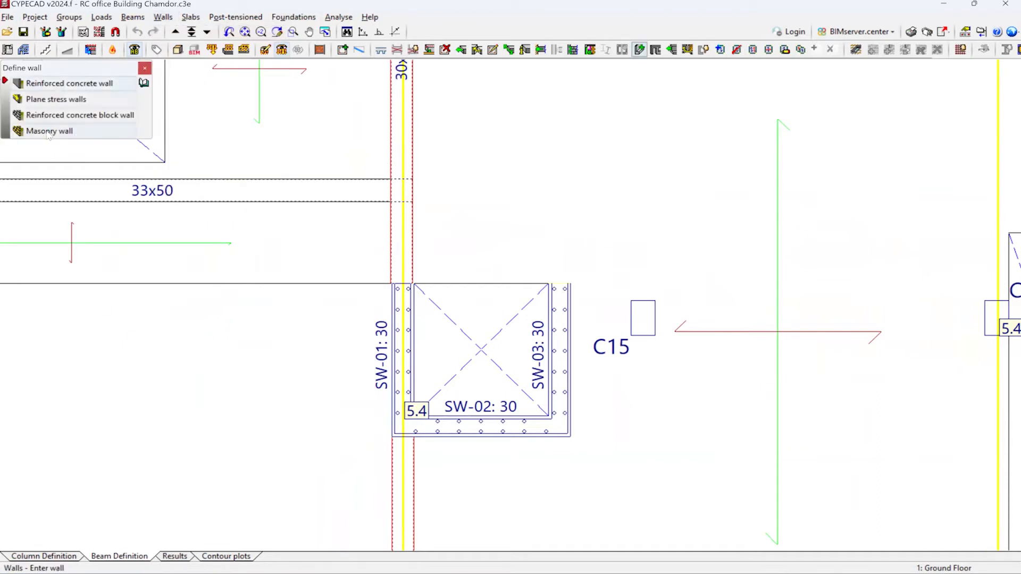
pyautogui.click(69, 83)
pyautogui.click(379, 196)
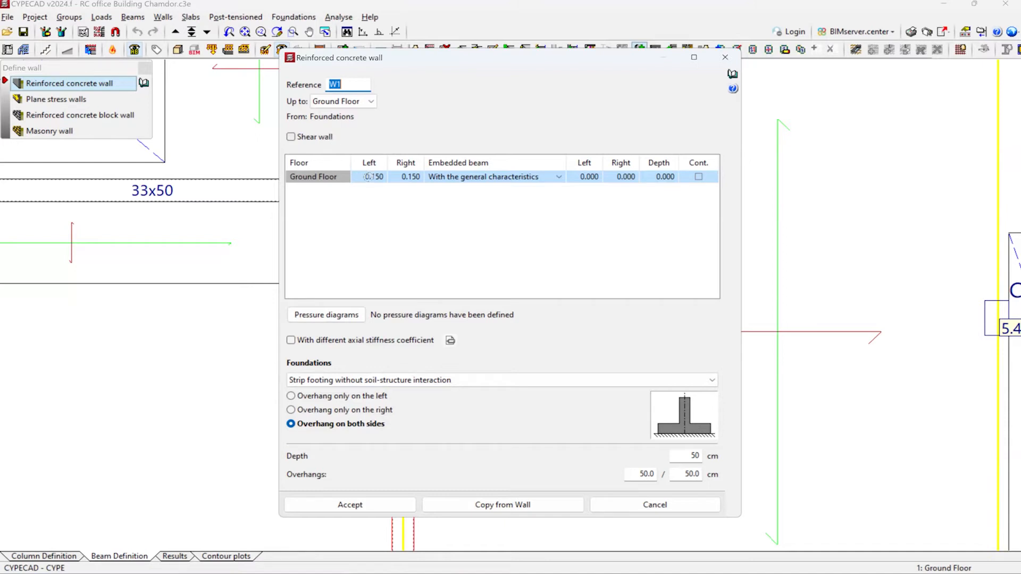
pyautogui.press('Escape')
pyautogui.click(144, 69)
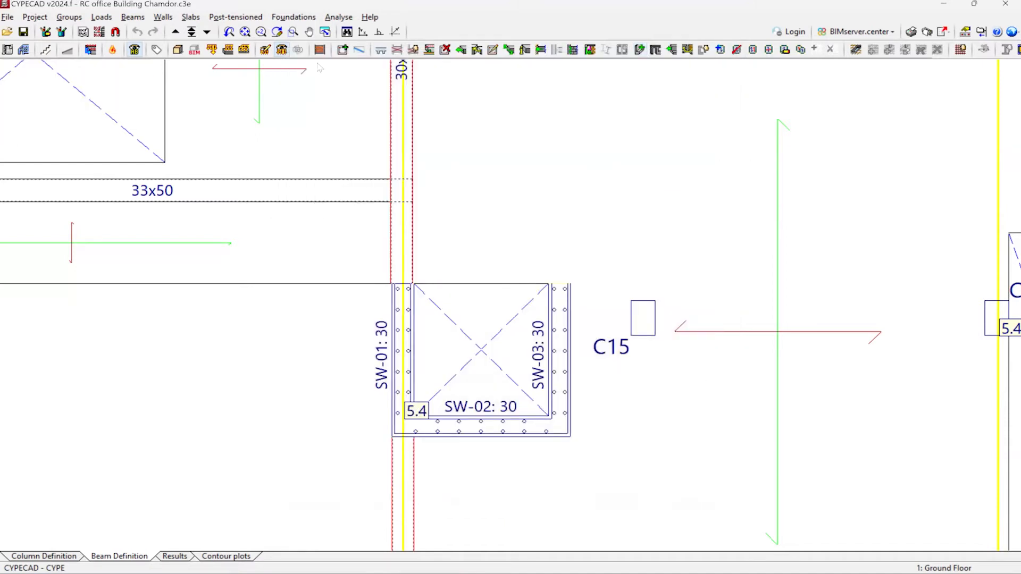
# - Review the floor range, thicknesses and foundation fixity of shear wall SW-01 in its edit dialog, and close it
pyautogui.click(175, 23)
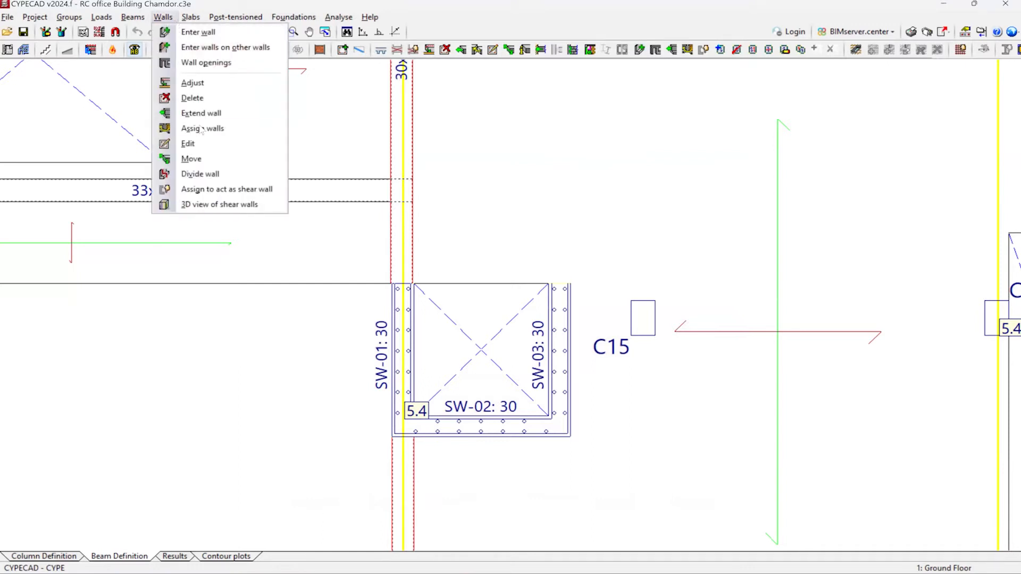
pyautogui.click(199, 147)
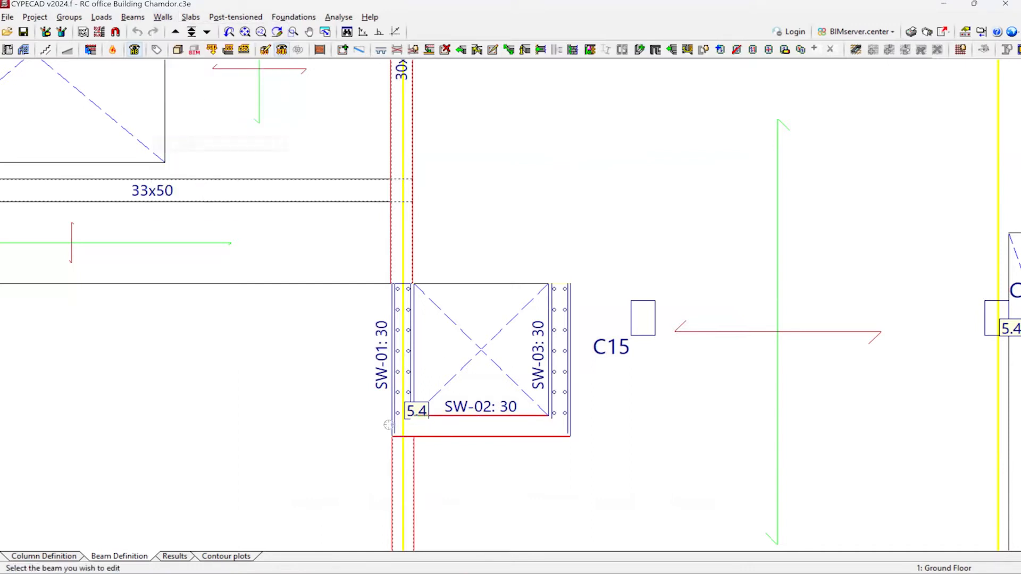
pyautogui.click(403, 372)
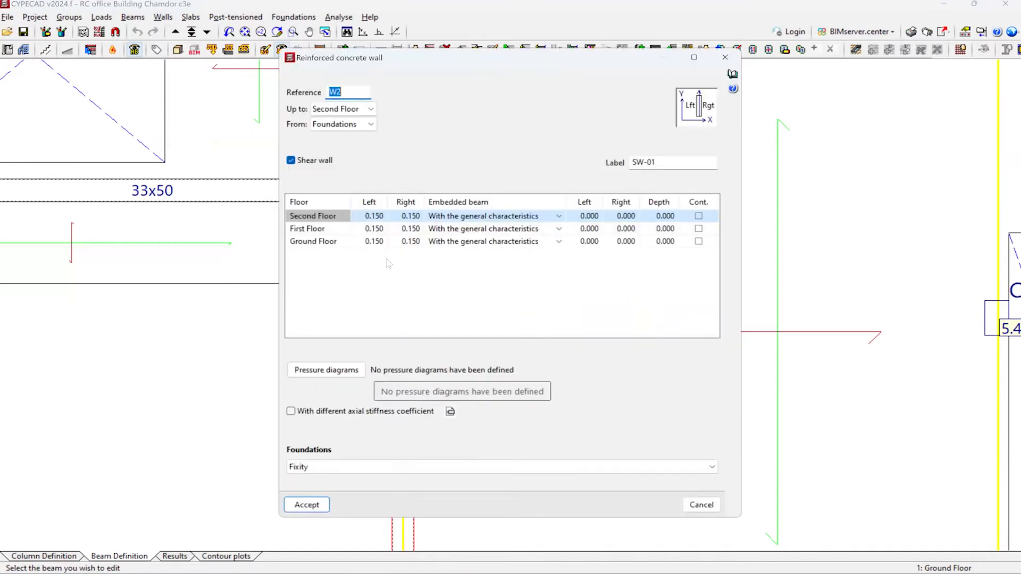
pyautogui.click(307, 505)
pyautogui.scroll(2, 391, 390)
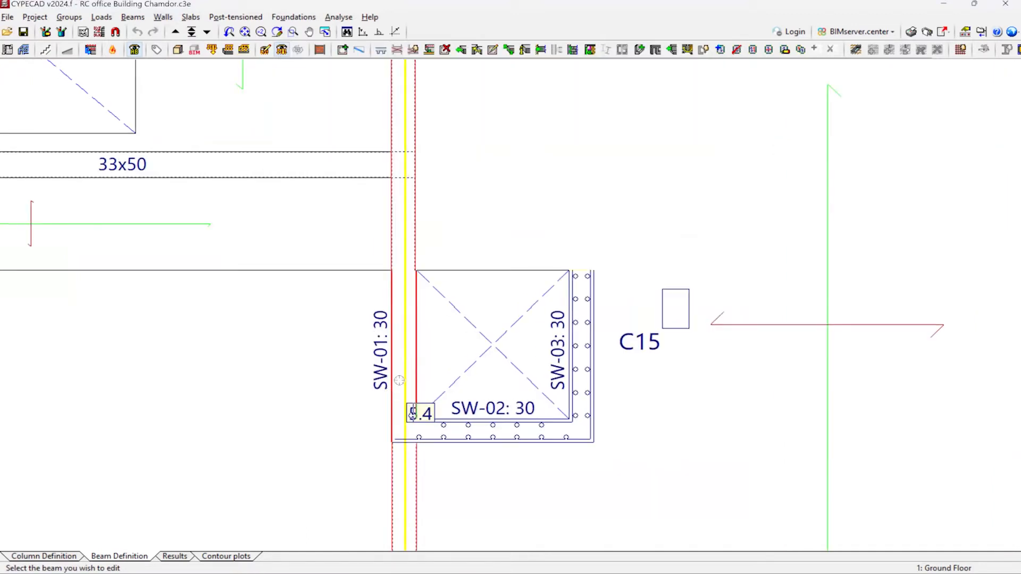
pyautogui.click(419, 343)
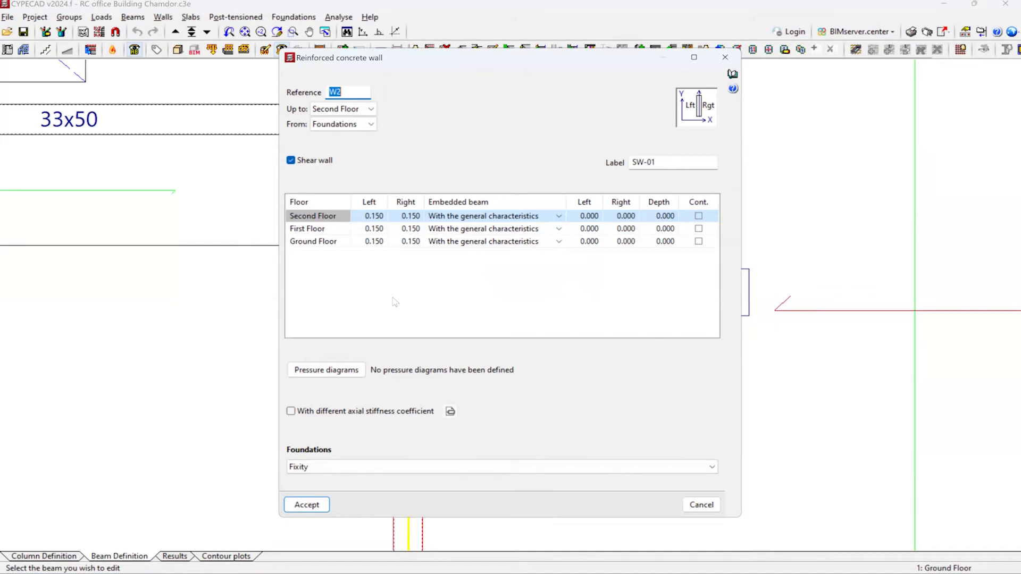
pyautogui.press('Escape')
pyautogui.scroll(1, 302, 240)
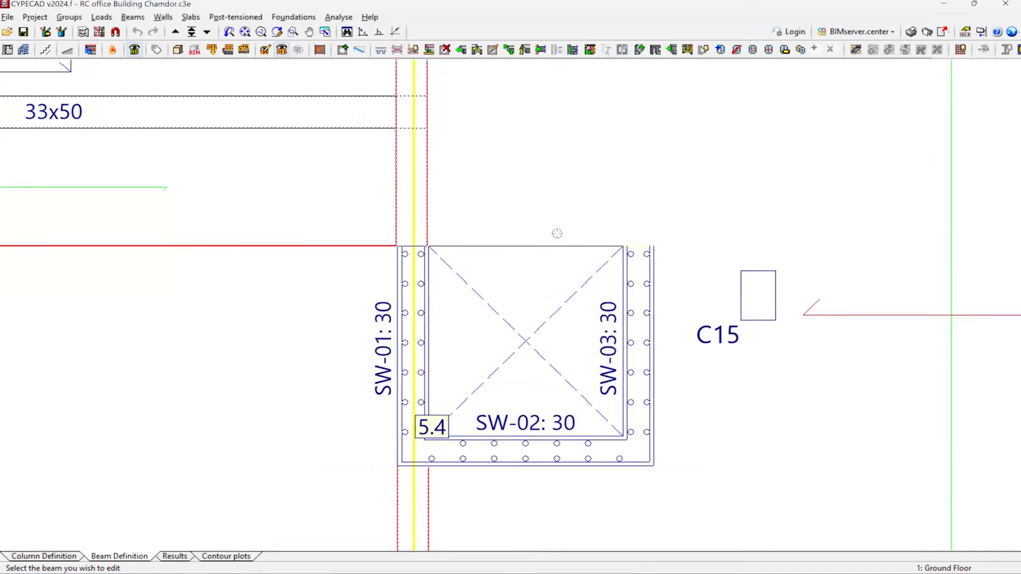
# - Check the definition options for a new masonry wall, including thicknesses and footing, and close them without entering a wall
pyautogui.scroll(-5, 557, 233)
pyautogui.click(163, 17)
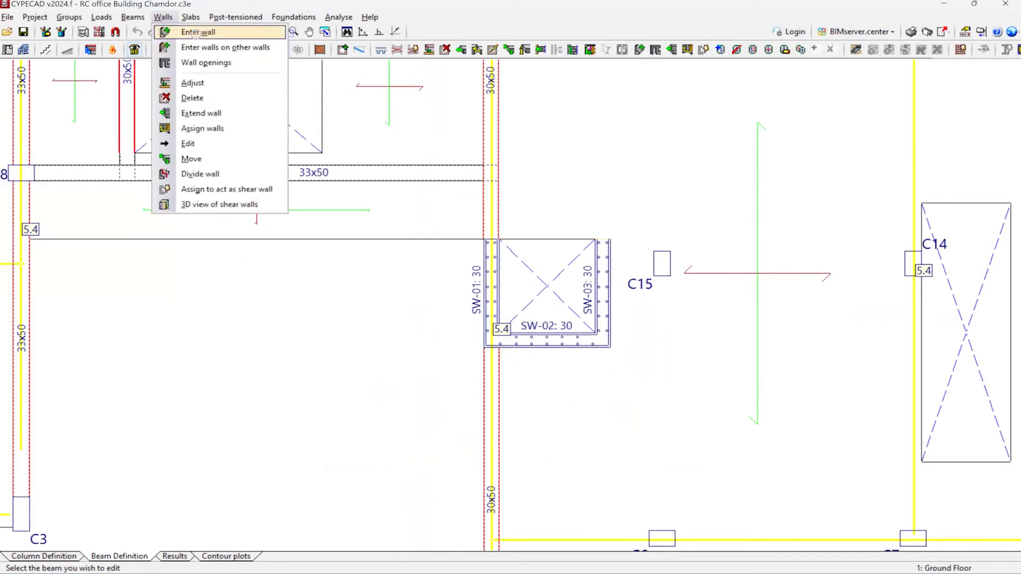
pyautogui.click(186, 33)
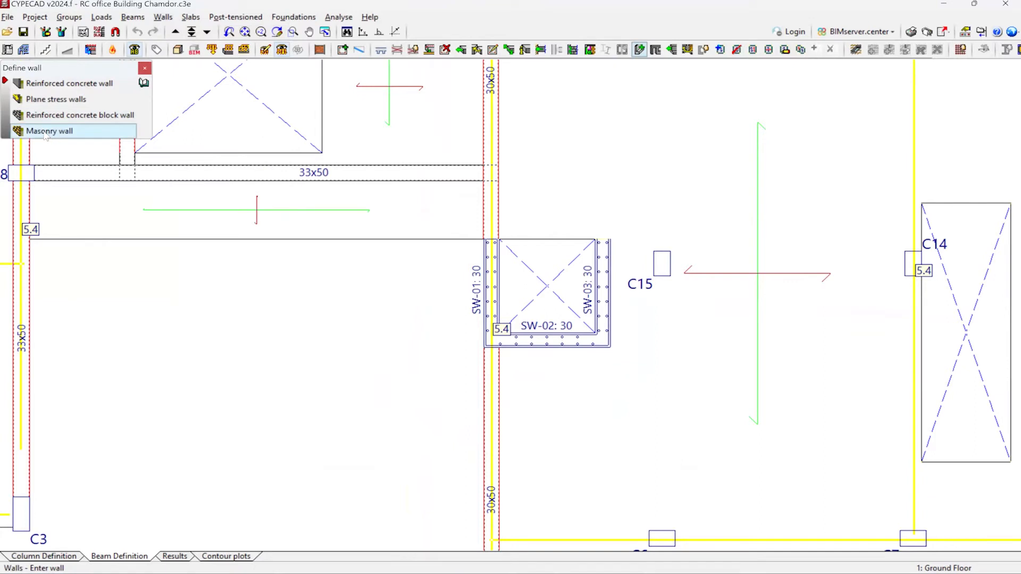
pyautogui.click(45, 133)
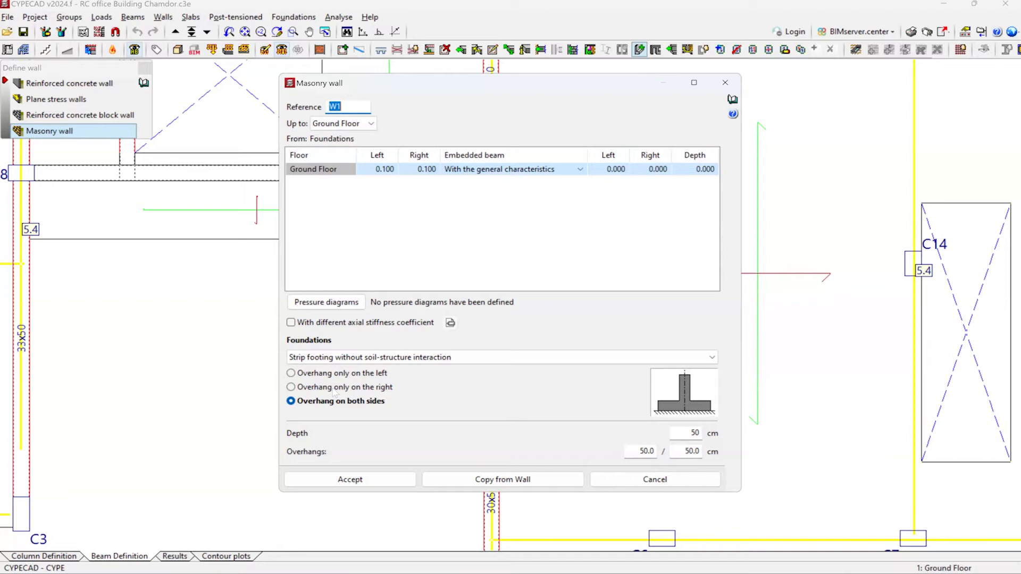
pyautogui.press('Escape')
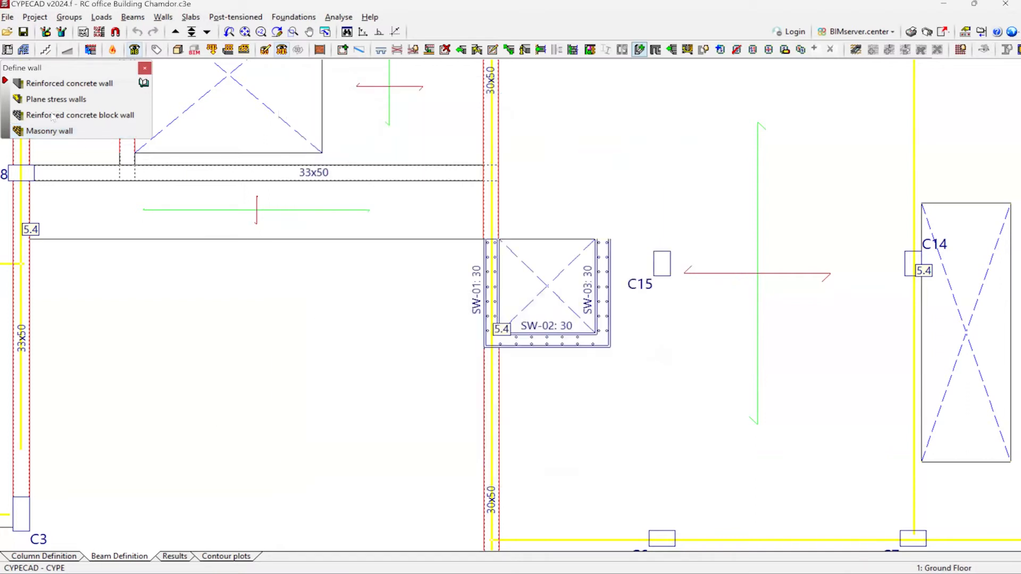
# - Reopen the properties of shear wall SW-01, accept them unchanged and examine the plan around the shaft walls
pyautogui.click(163, 17)
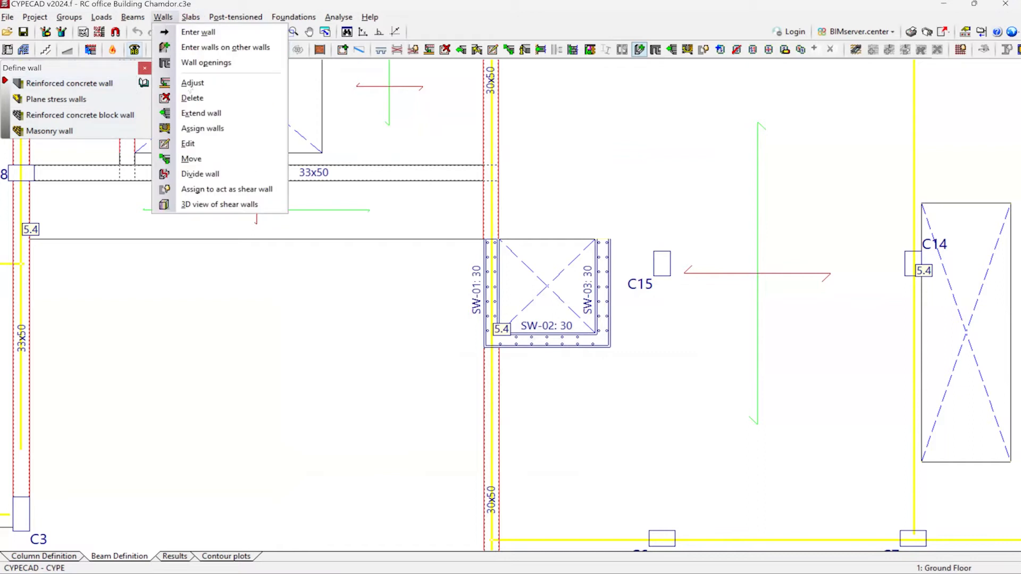
pyautogui.click(206, 145)
pyautogui.click(488, 313)
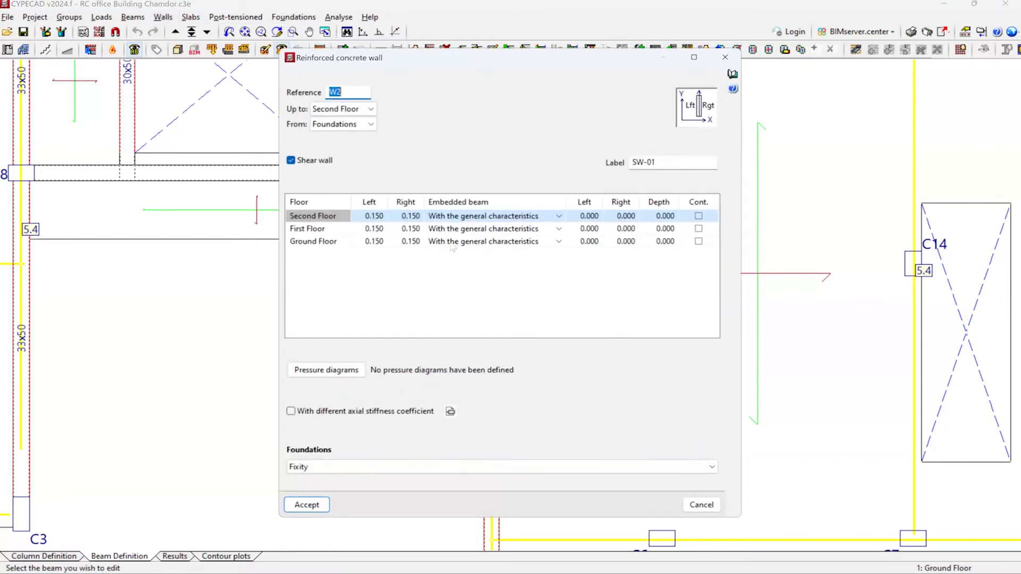
pyautogui.click(307, 505)
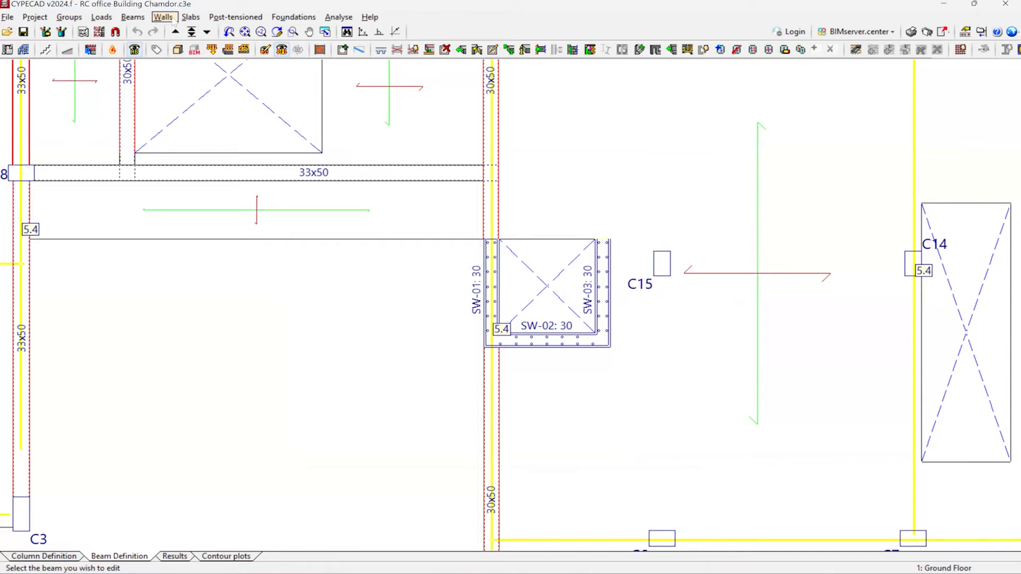
pyautogui.scroll(3, 503, 320)
pyautogui.scroll(-5, 503, 319)
pyautogui.scroll(2, 501, 388)
pyautogui.scroll(2, 494, 372)
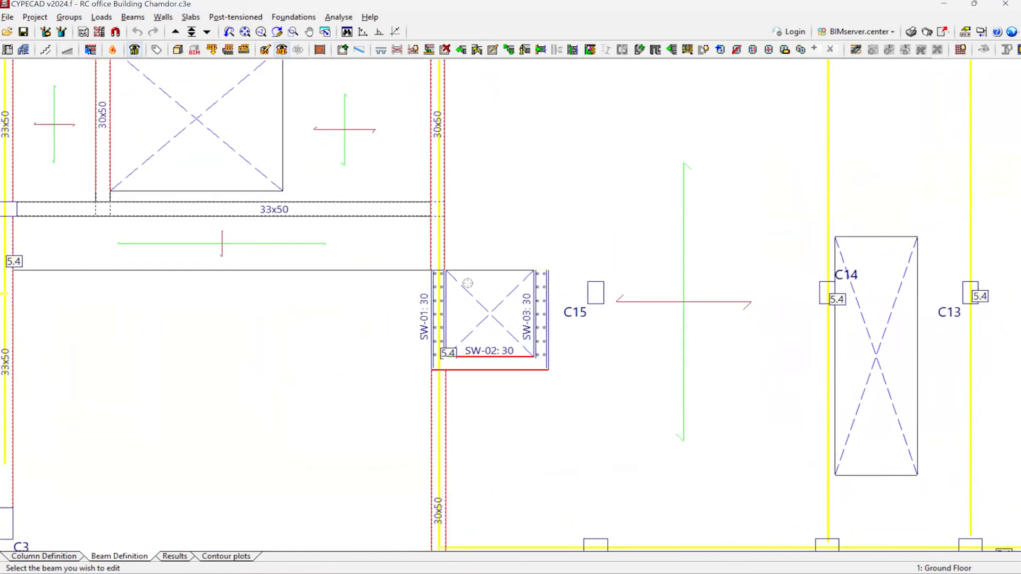
# - Set up a new reinforced concrete wall up to the Ground Floor as a shear wall, with left and right thicknesses of 0.150
pyautogui.click(133, 17)
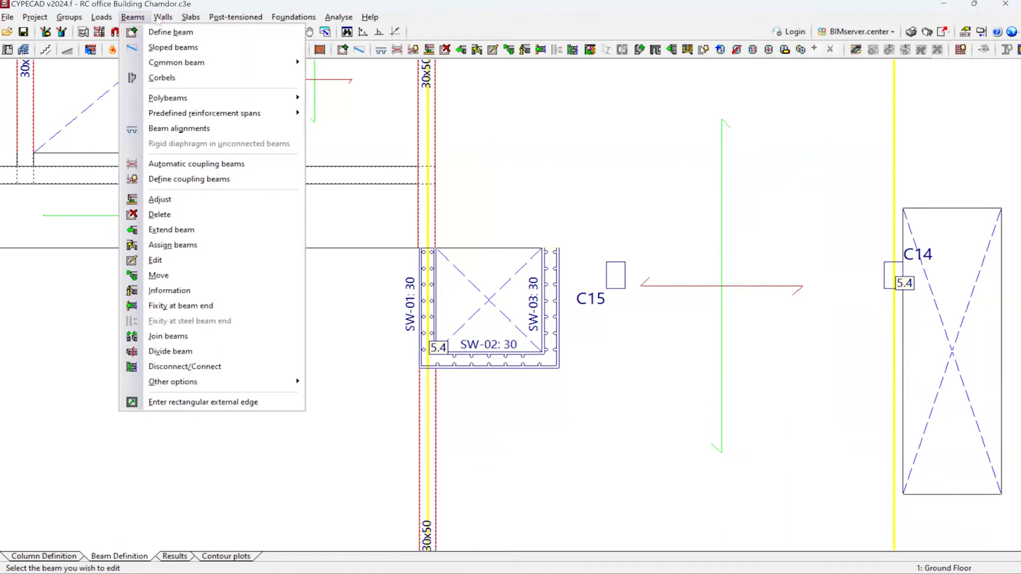
pyautogui.moveTo(159, 19)
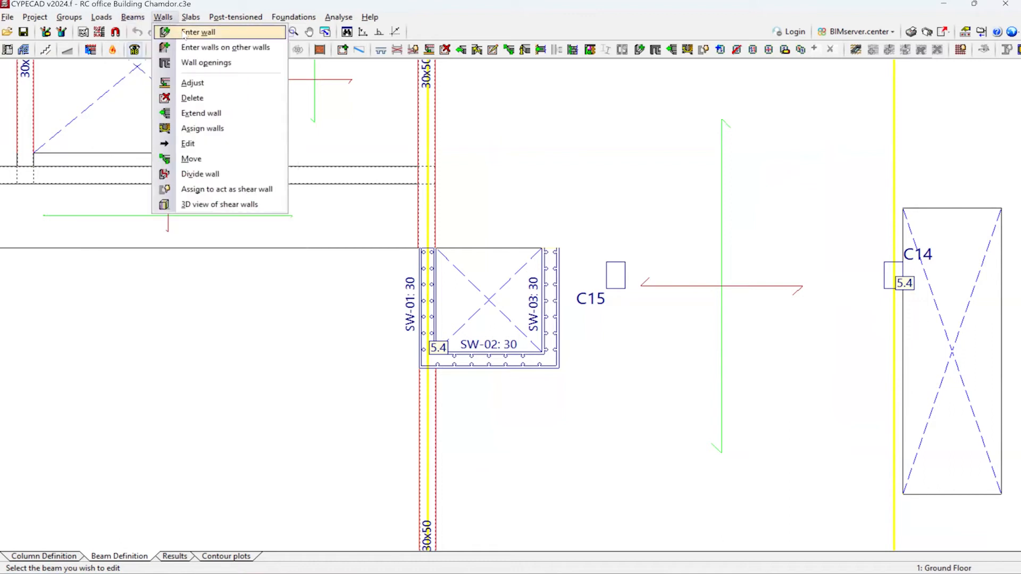
pyautogui.click(192, 32)
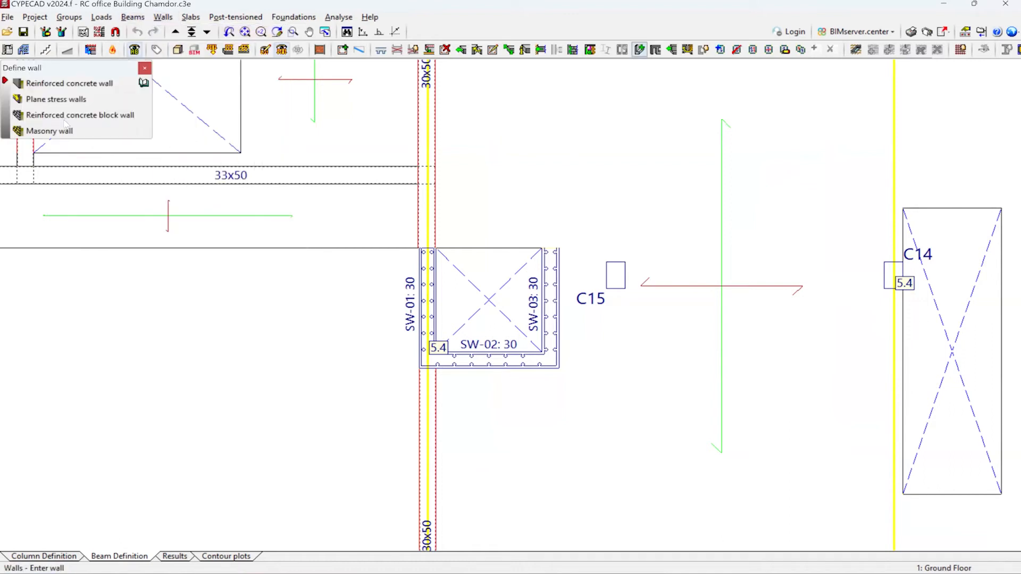
pyautogui.click(56, 89)
pyautogui.click(301, 138)
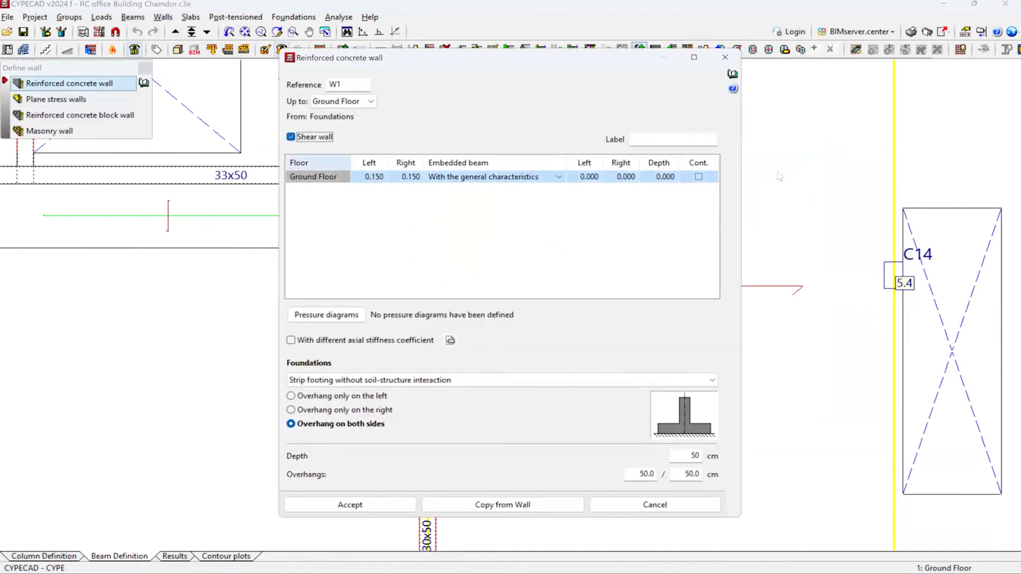
pyautogui.click(383, 179)
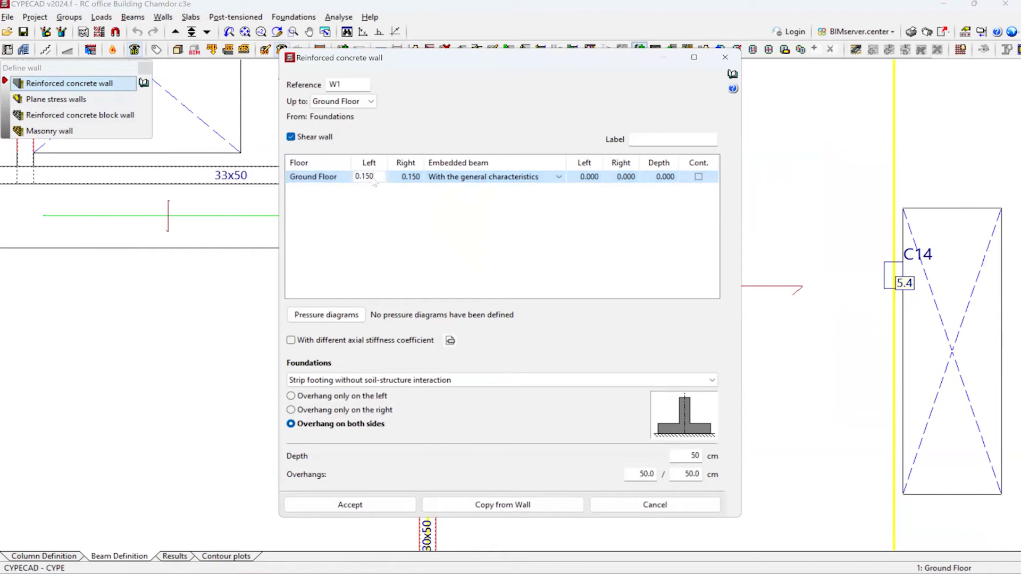
pyautogui.click(413, 181)
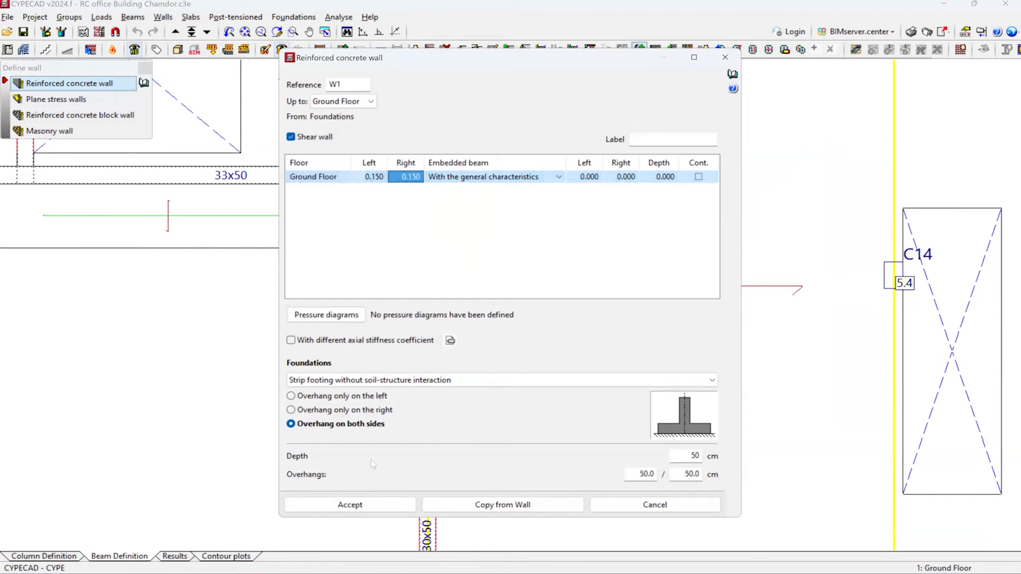
pyautogui.press('Return')
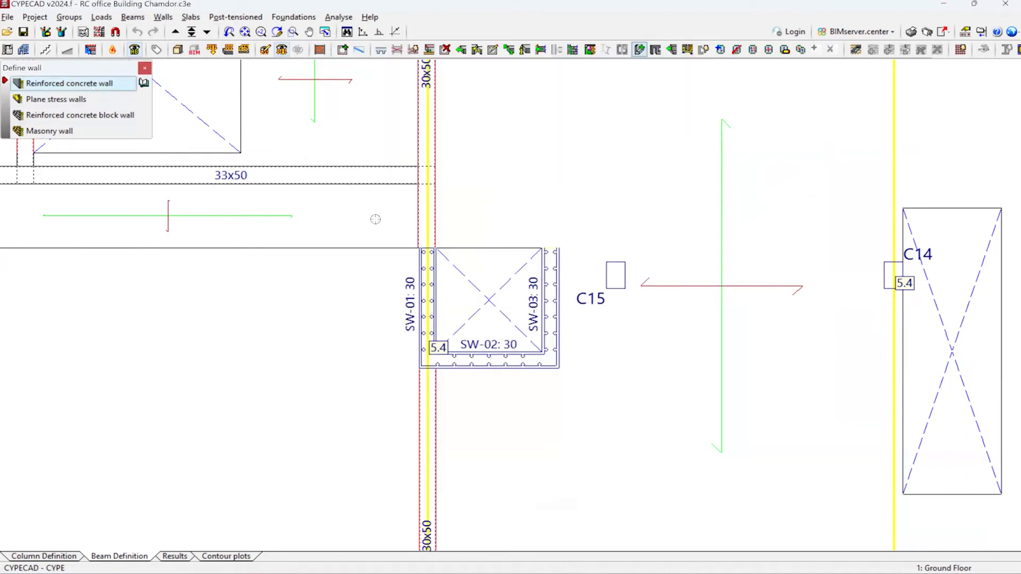
# - Review the floor range, thicknesses and foundation settings of shear wall SW-03 in its edit dialog, and close it
pyautogui.scroll(4, 508, 289)
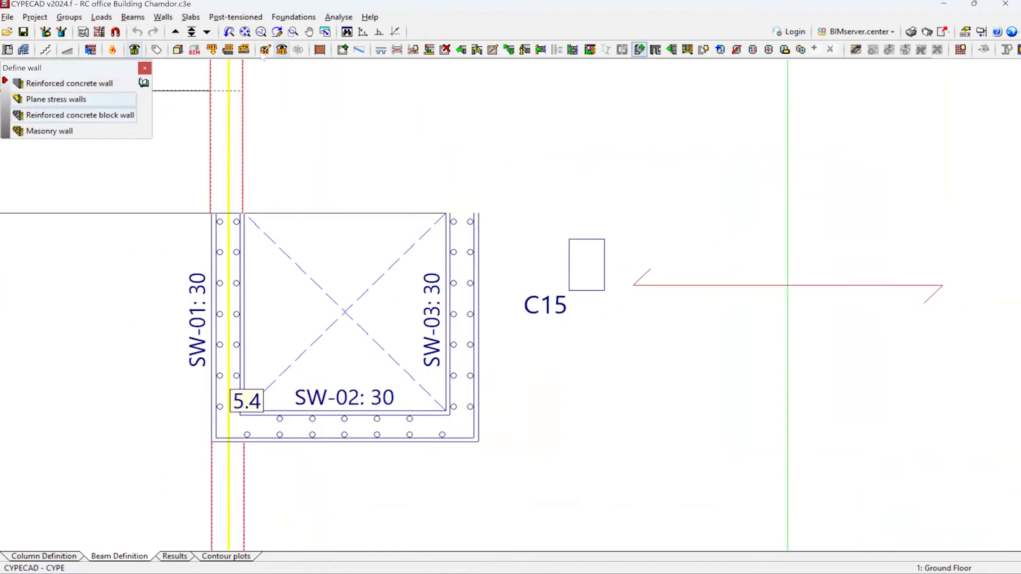
pyautogui.click(163, 17)
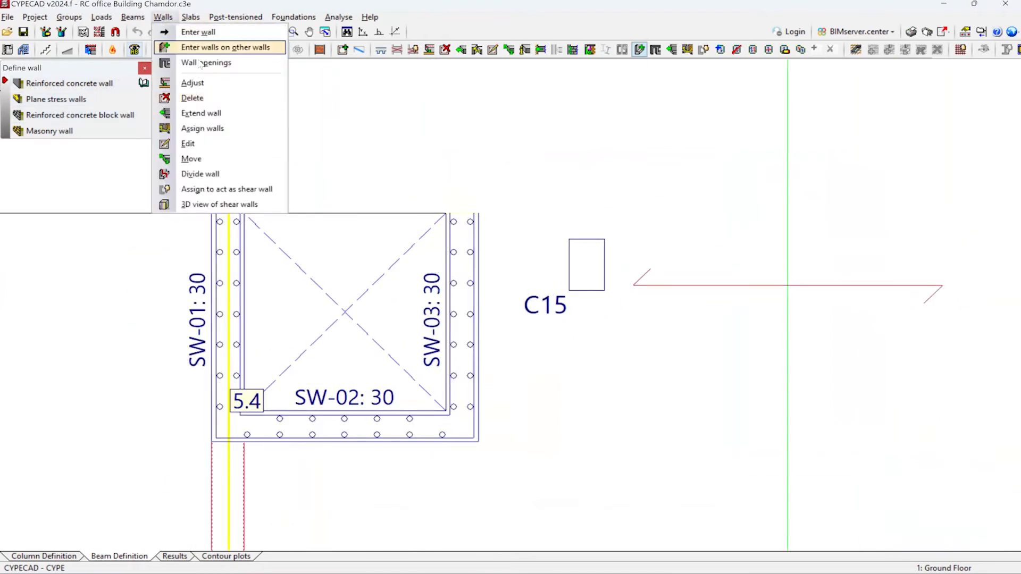
pyautogui.click(207, 33)
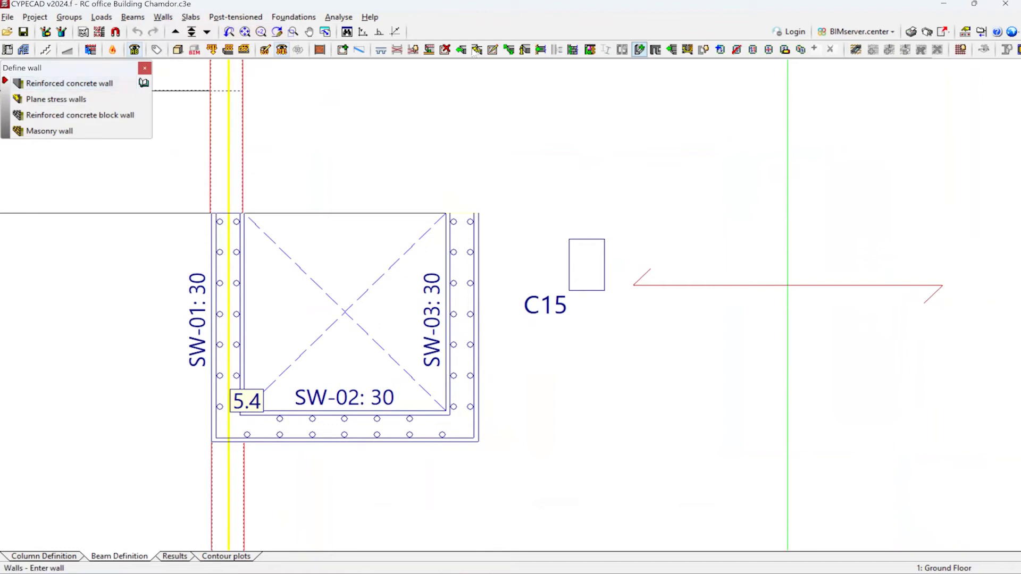
pyautogui.click(493, 50)
pyautogui.click(471, 361)
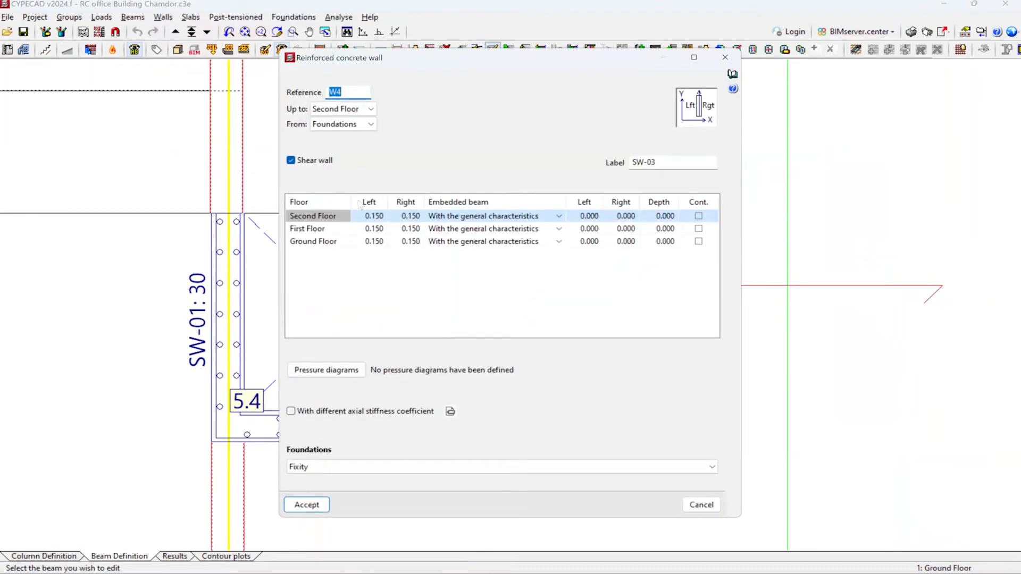
pyautogui.press('Escape')
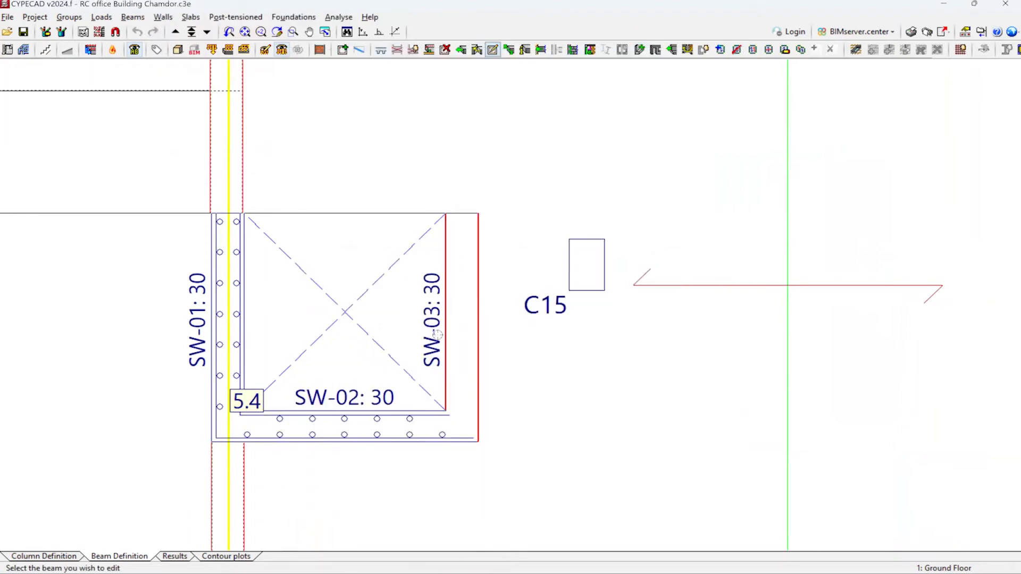
# - Review the foundation types offered for shear wall SW-03, keep Fixity, and close its properties
pyautogui.click(470, 326)
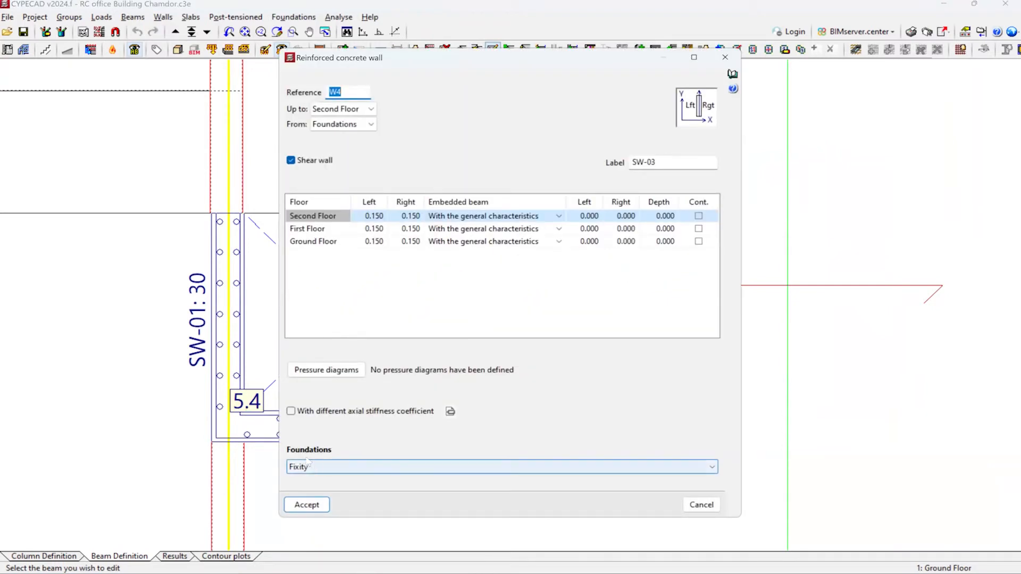
pyautogui.click(387, 467)
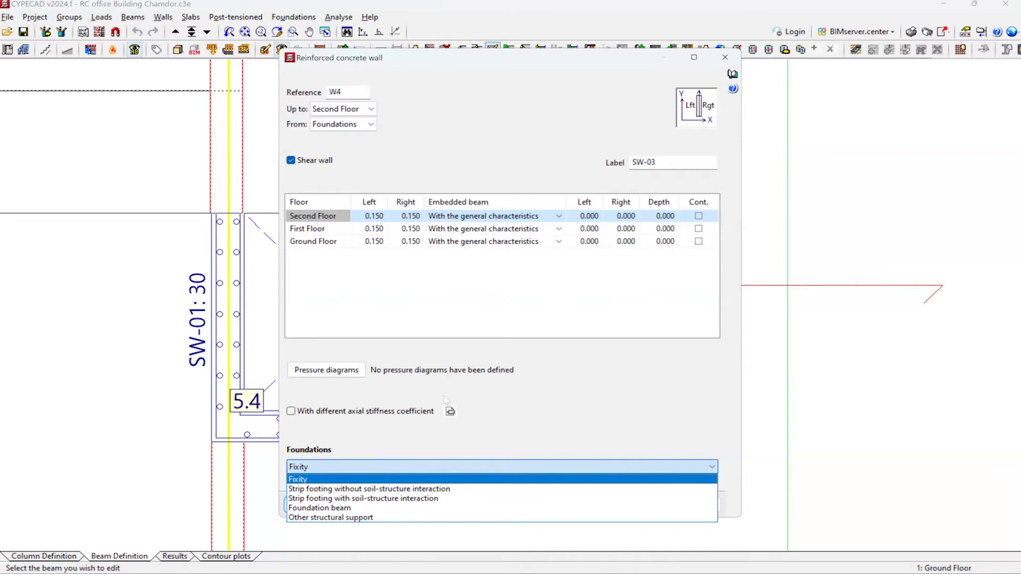
pyautogui.click(297, 471)
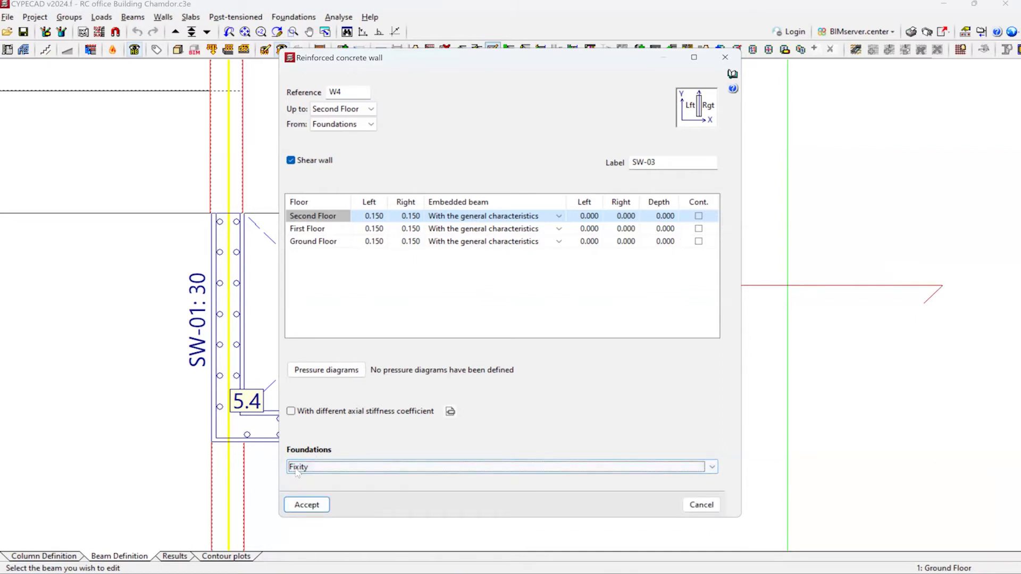
pyautogui.click(307, 504)
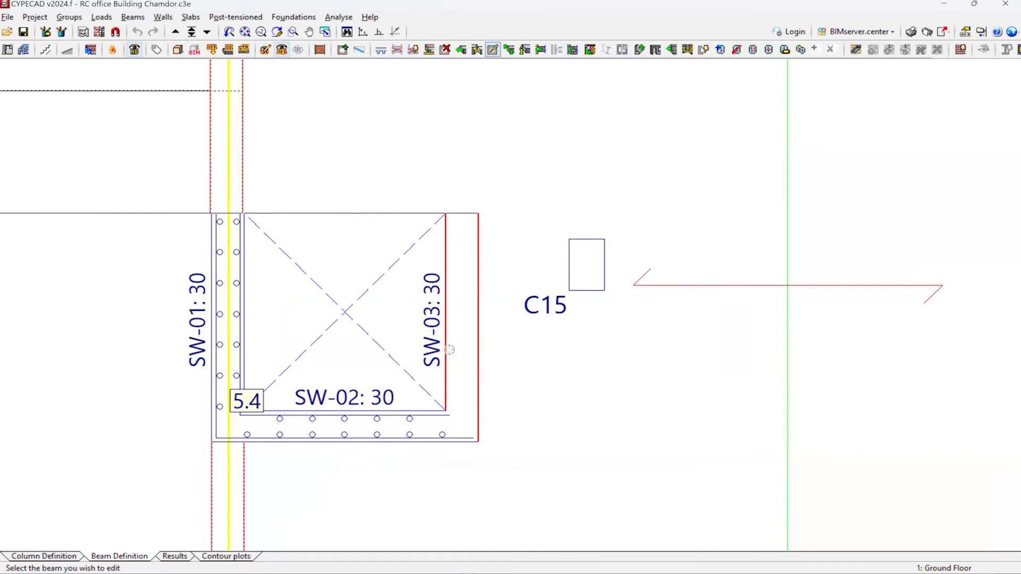
pyautogui.click(445, 319)
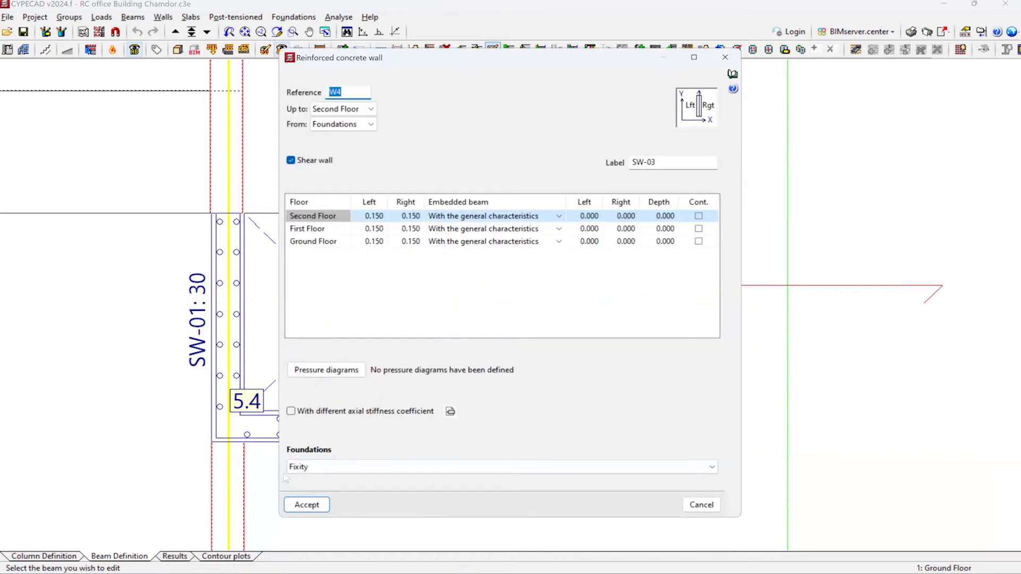
pyautogui.click(338, 468)
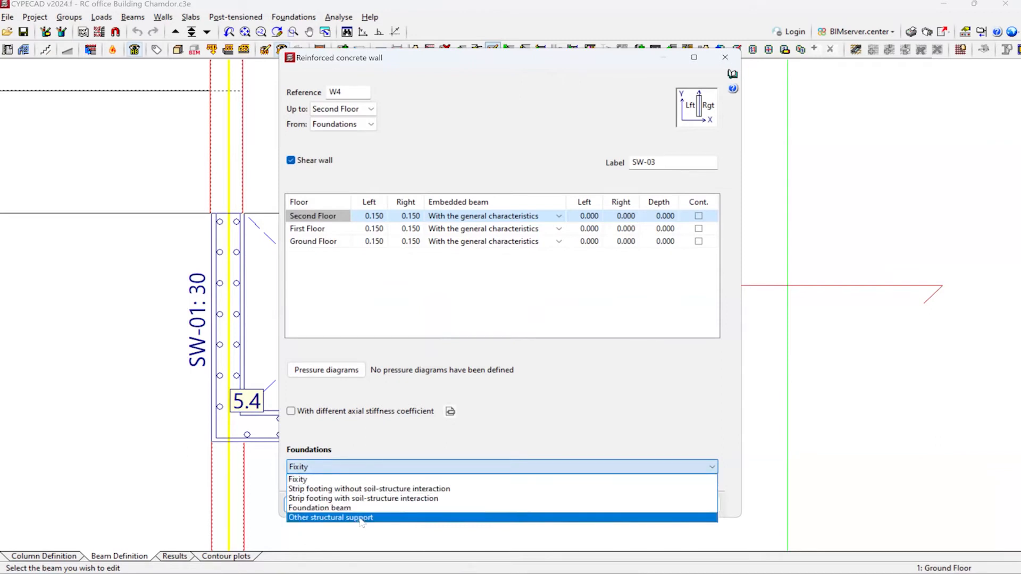
pyautogui.press('Escape')
pyautogui.press('Escape')
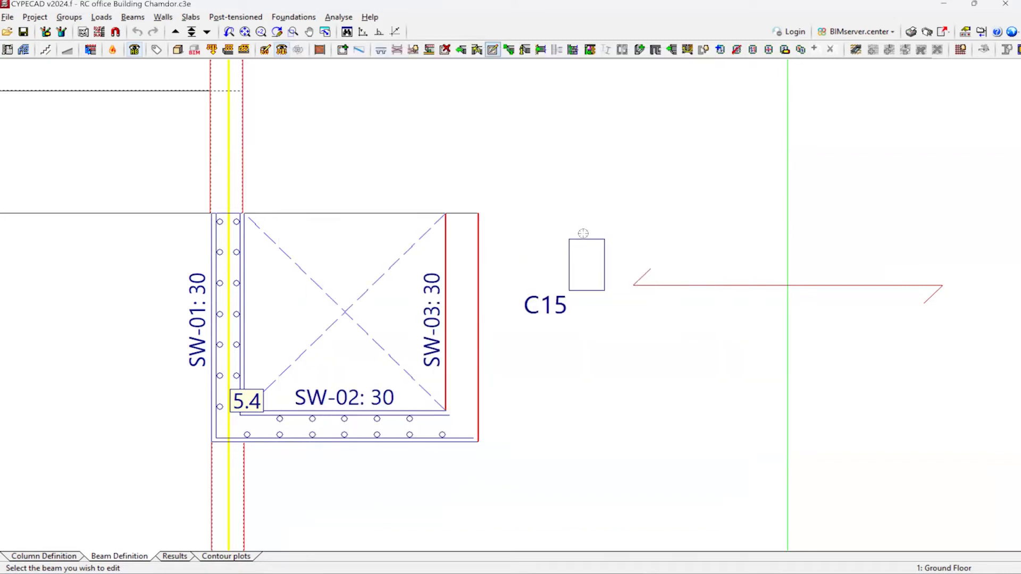
# - Switch the plan view from the Ground Floor to the Foundations group
pyautogui.scroll(2, 540, 244)
pyautogui.scroll(2, 569, 213)
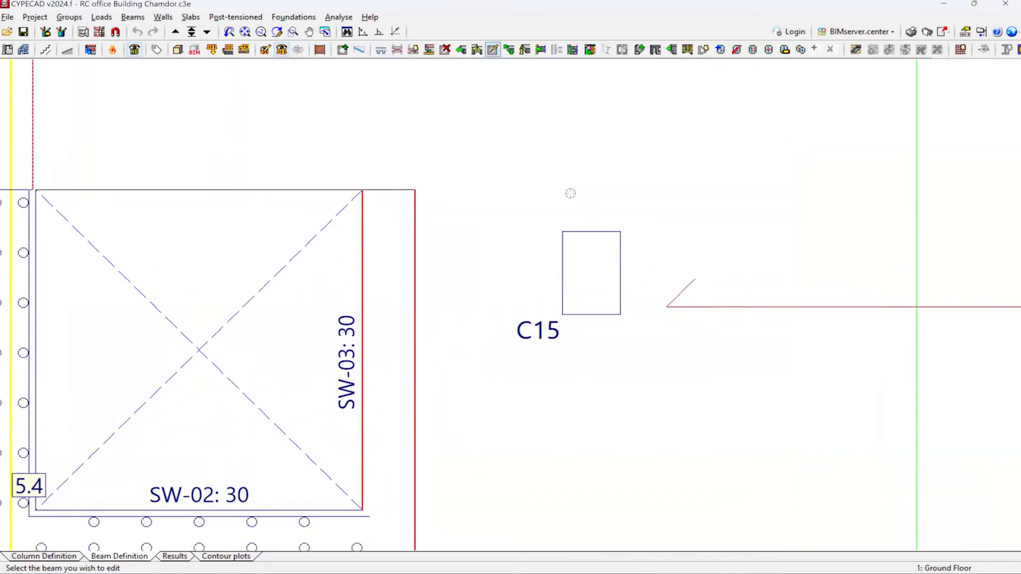
pyautogui.click(206, 32)
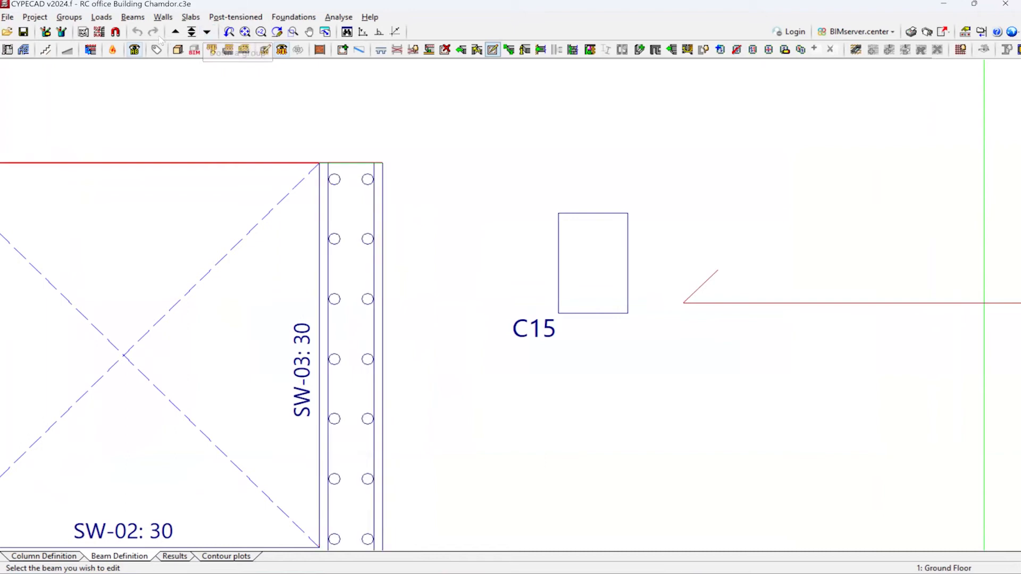
pyautogui.click(191, 32)
pyautogui.click(524, 377)
pyautogui.press('Return')
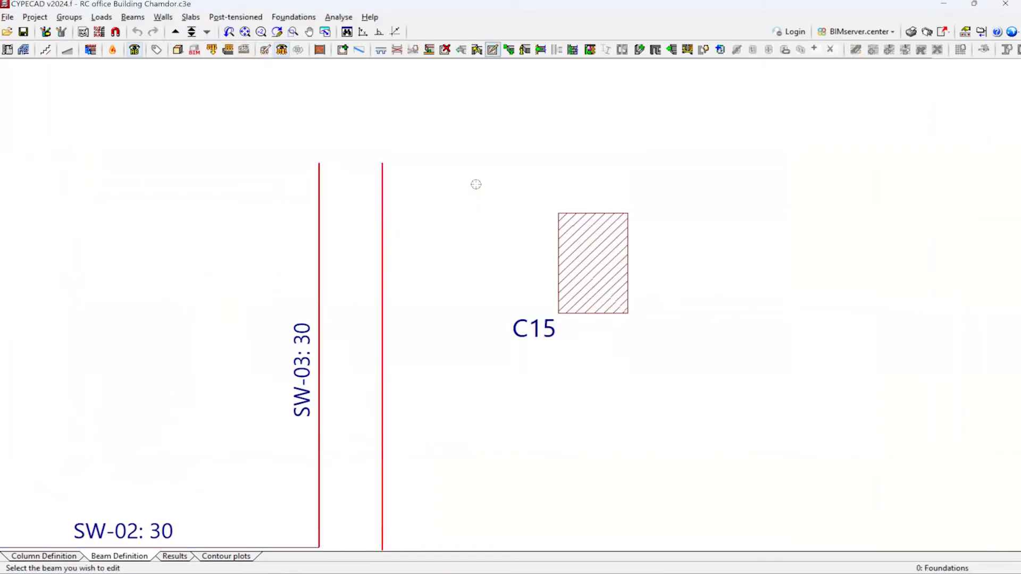
# - Examine the foundation plan around shaft walls SW-01 to SW-03 and column C15, including the footing outline surrounding them
pyautogui.scroll(-5, 449, 351)
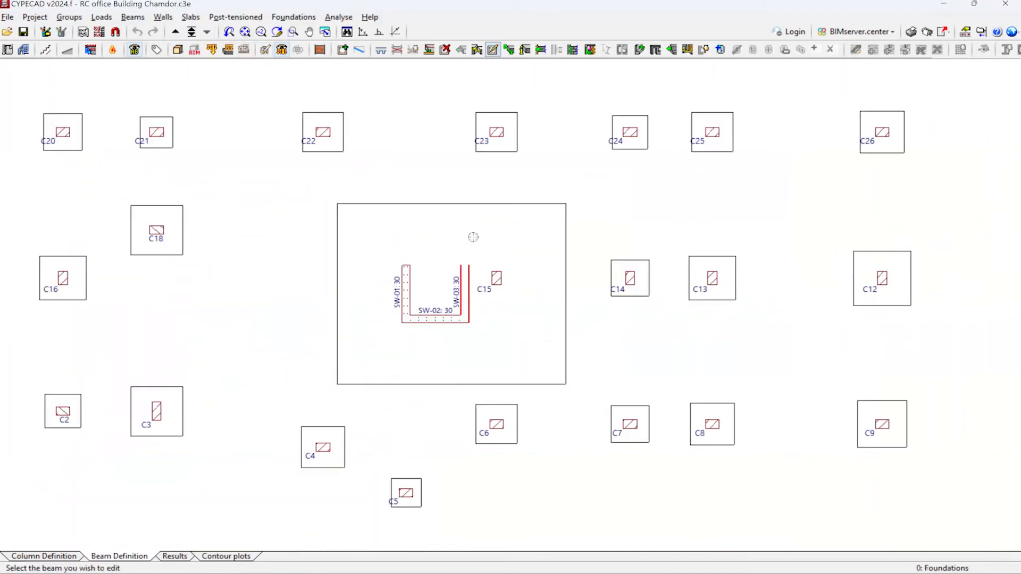
pyautogui.scroll(1, 448, 410)
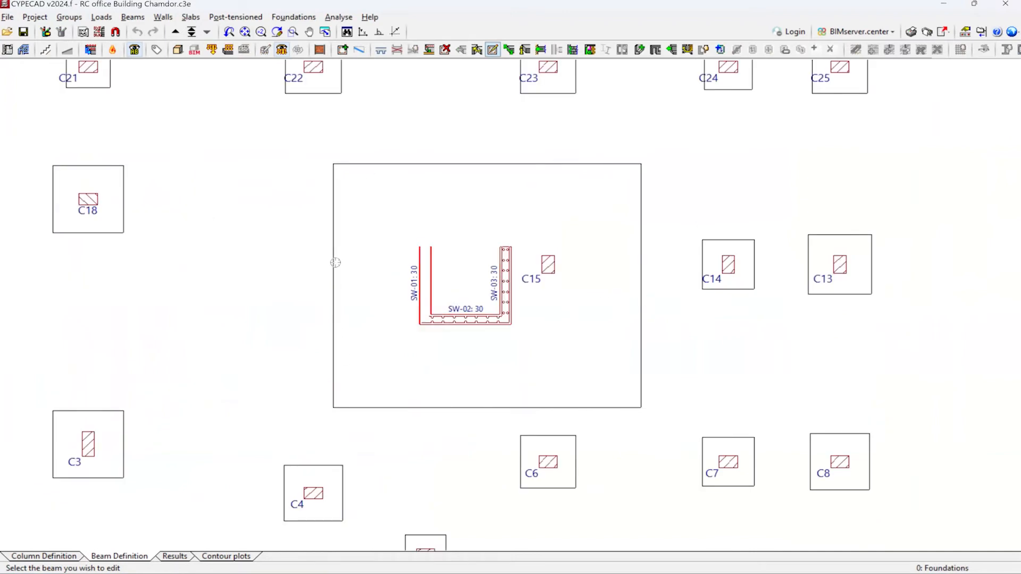
pyautogui.scroll(1, 336, 262)
pyautogui.scroll(2, 447, 282)
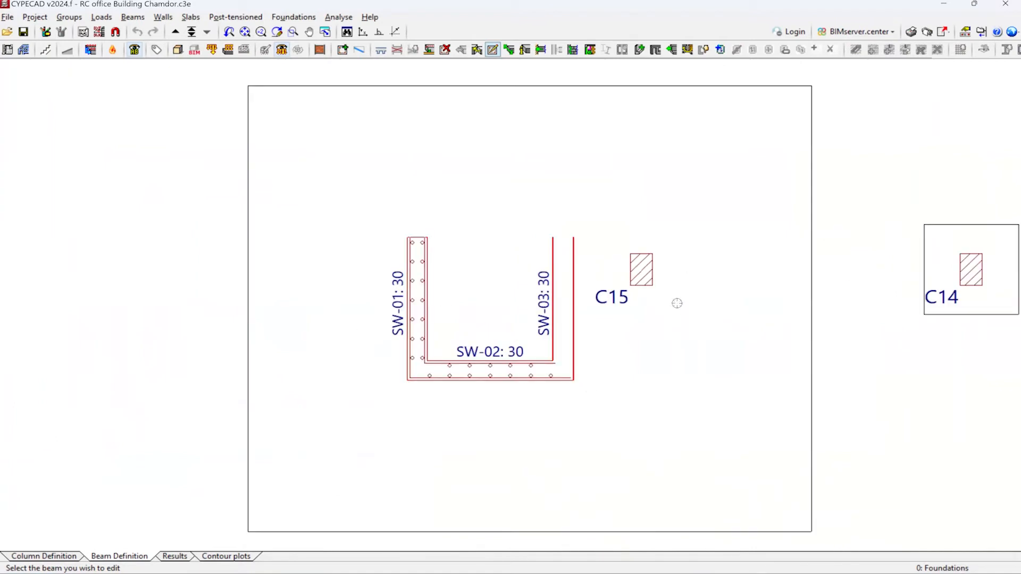
pyautogui.scroll(1, 675, 300)
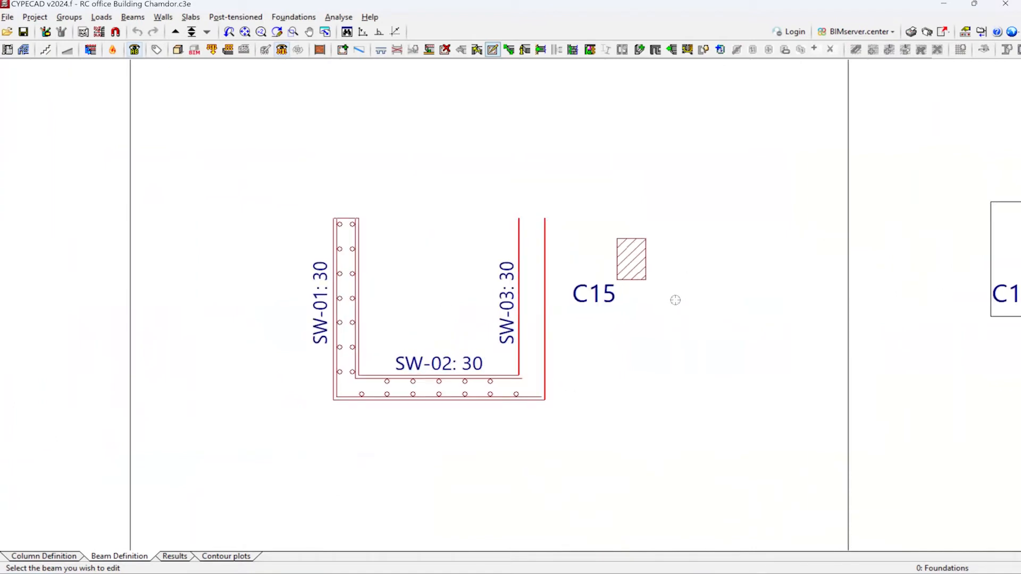
pyautogui.scroll(2, 653, 258)
pyautogui.scroll(2, 695, 246)
pyautogui.scroll(1, 575, 182)
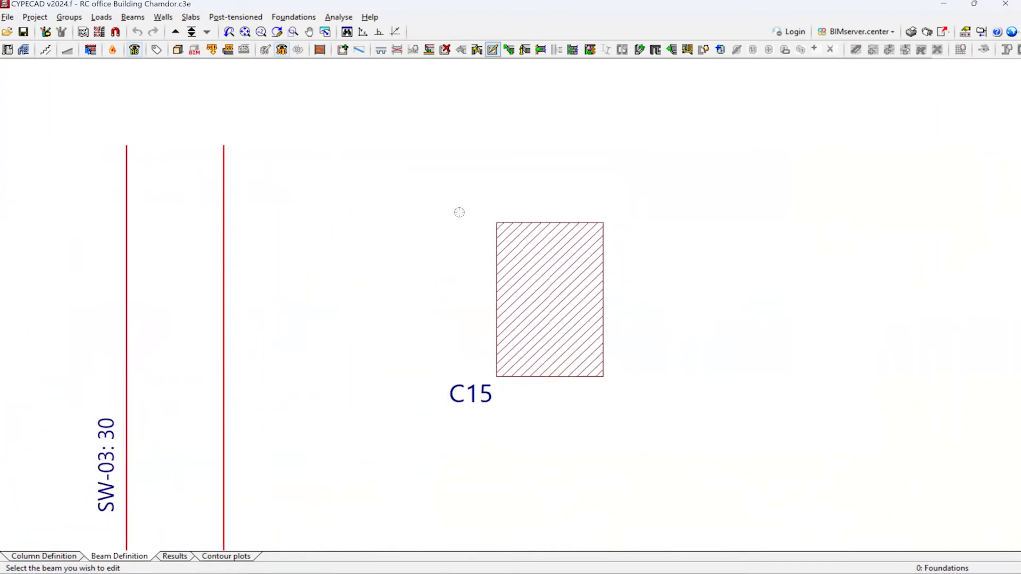
pyautogui.scroll(-3, 466, 225)
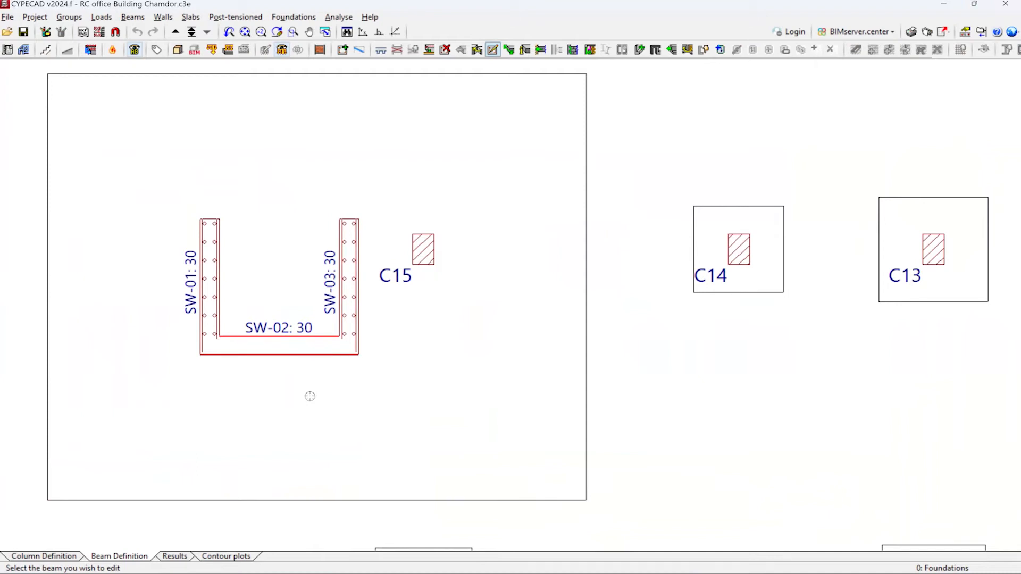
pyautogui.scroll(-2, 472, 383)
pyautogui.scroll(2, 441, 337)
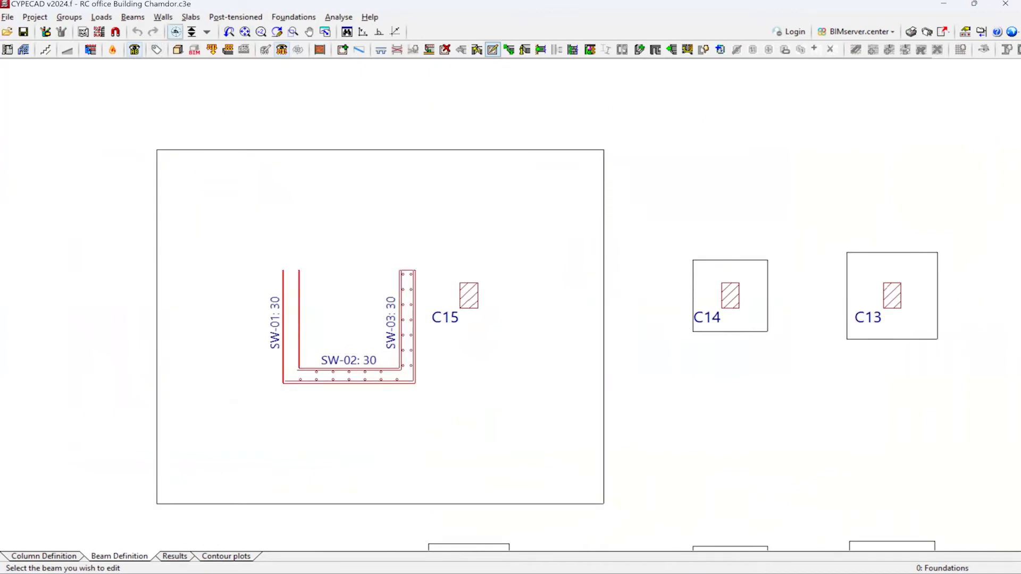
# - Return to the Ground Floor group and examine the plan around the shaft walls and column C15
pyautogui.click(175, 32)
pyautogui.scroll(3, 514, 349)
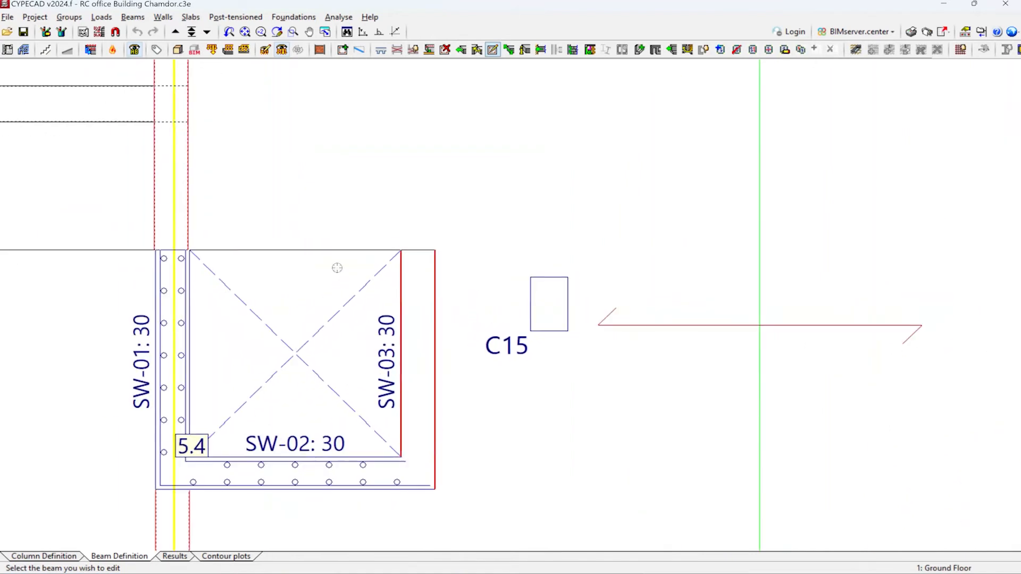
pyautogui.scroll(-1, 426, 330)
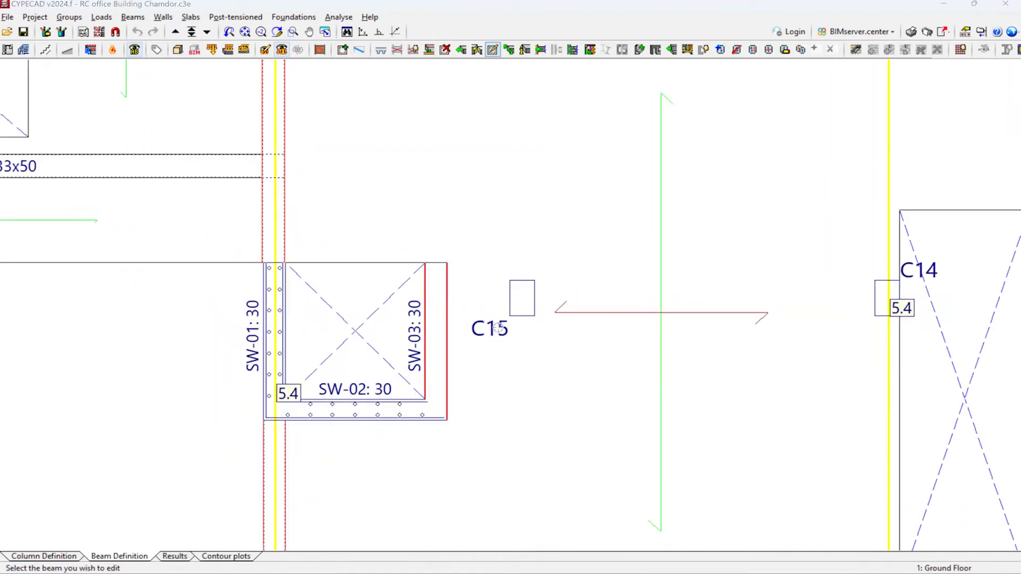
pyautogui.press('super')
pyautogui.press('super')
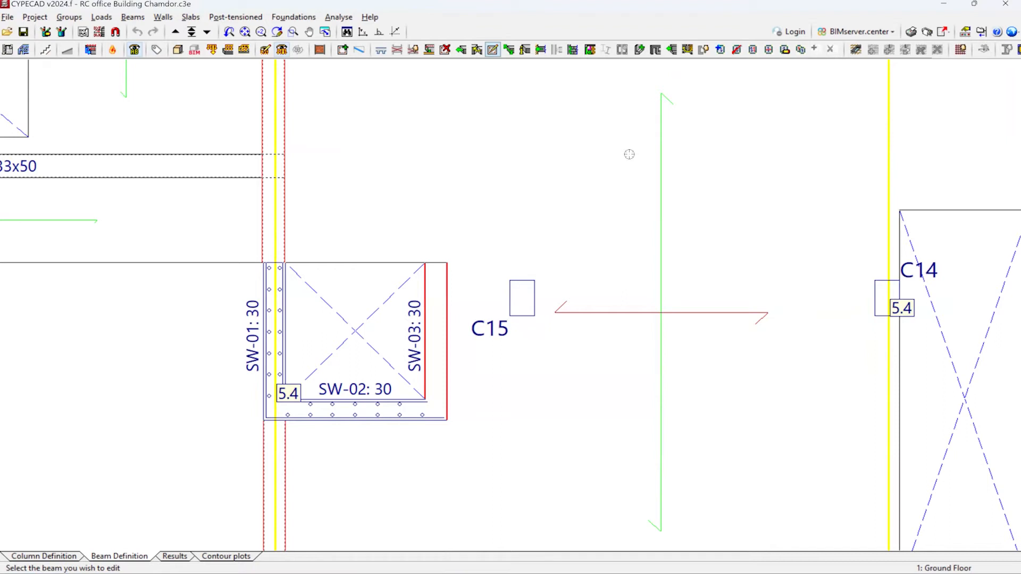
pyautogui.scroll(-5, 336, 309)
pyautogui.scroll(5, 364, 299)
pyautogui.scroll(-3, 327, 267)
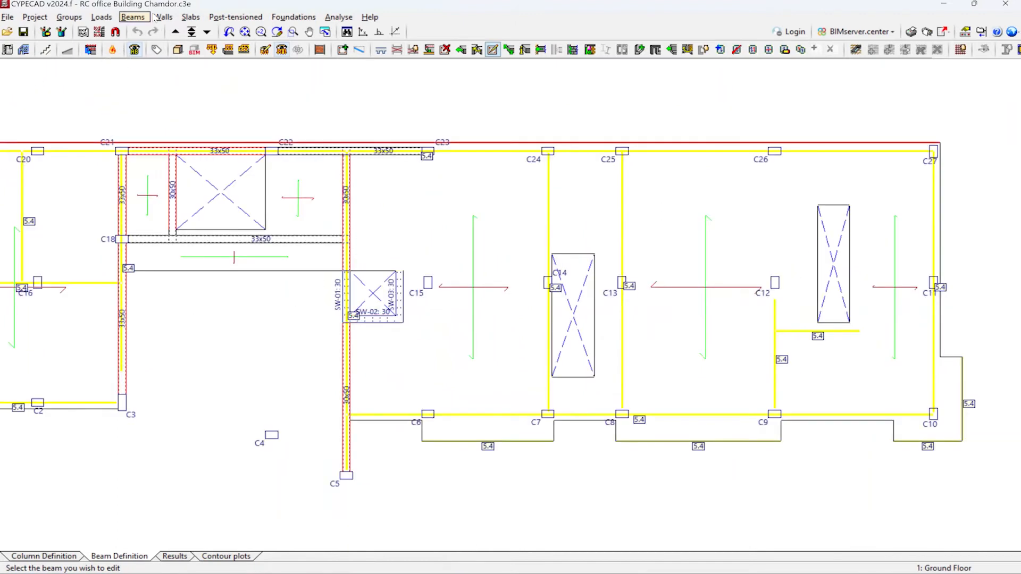
# - Set up a new reinforced concrete wall up to the Ground Floor as a shear wall labelled sw-04
pyautogui.click(161, 17)
pyautogui.click(177, 33)
pyautogui.click(71, 83)
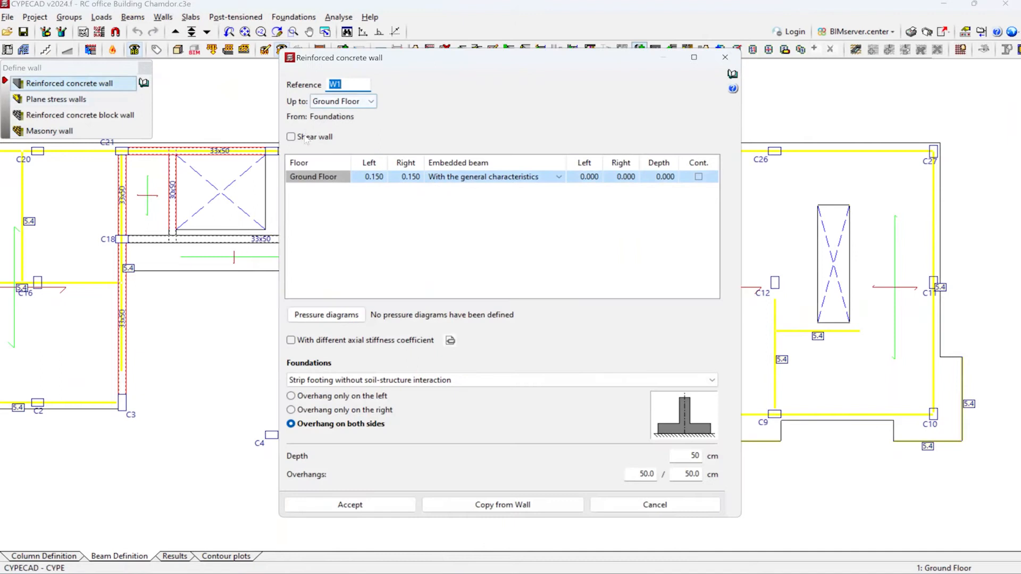
pyautogui.click(306, 137)
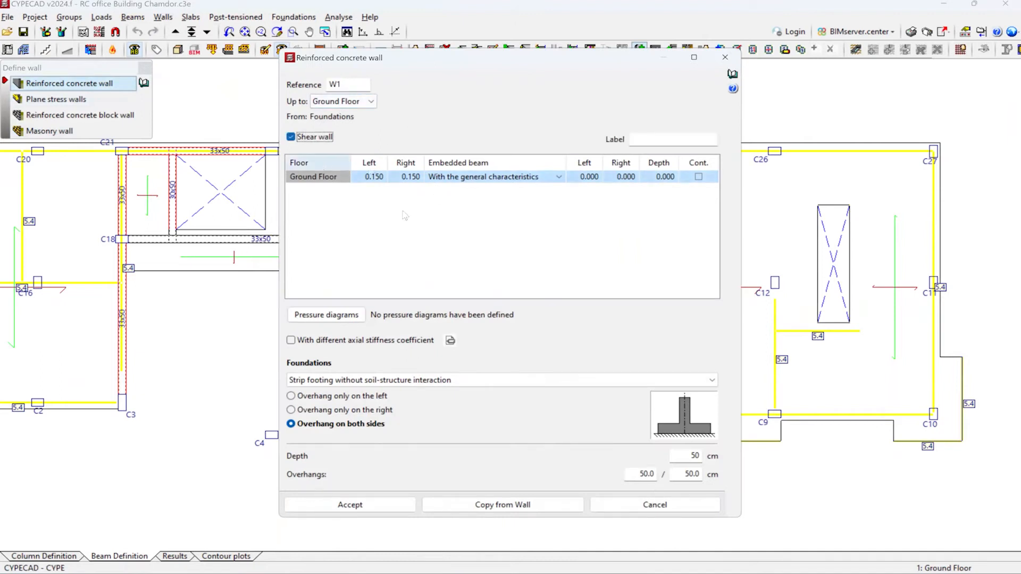
pyautogui.click(354, 509)
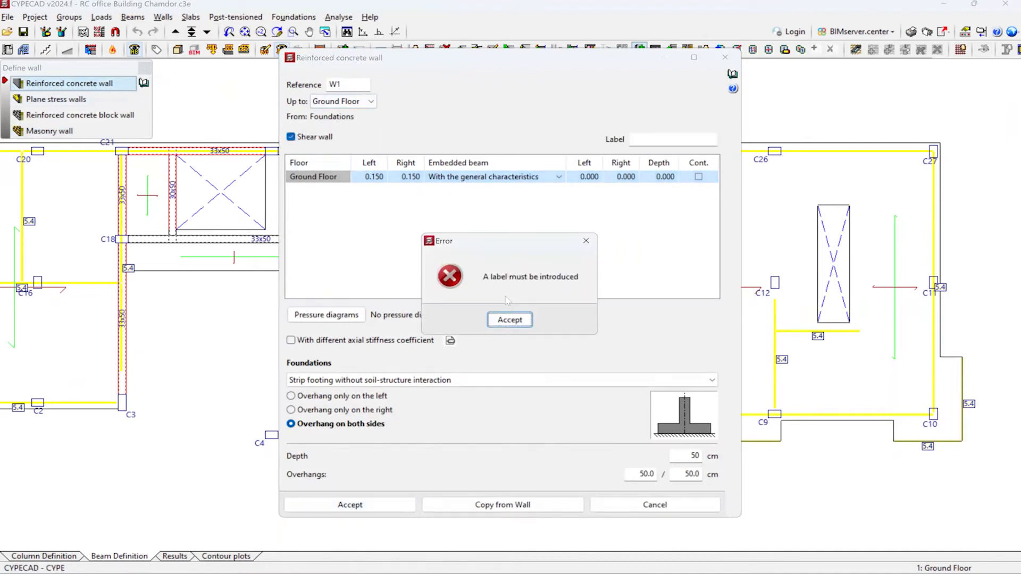
pyautogui.click(512, 320)
pyautogui.click(657, 139)
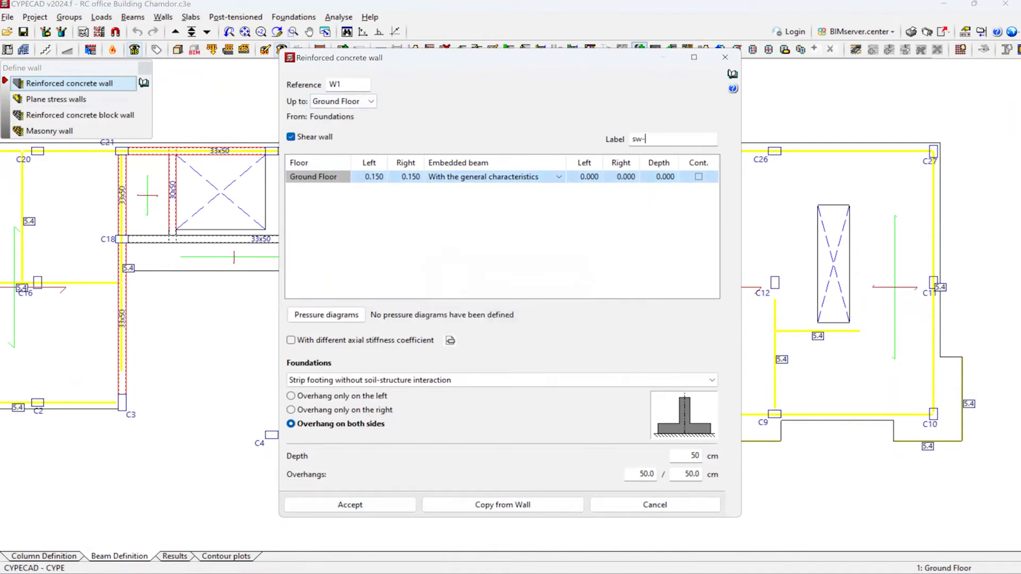
pyautogui.write('sw-04')
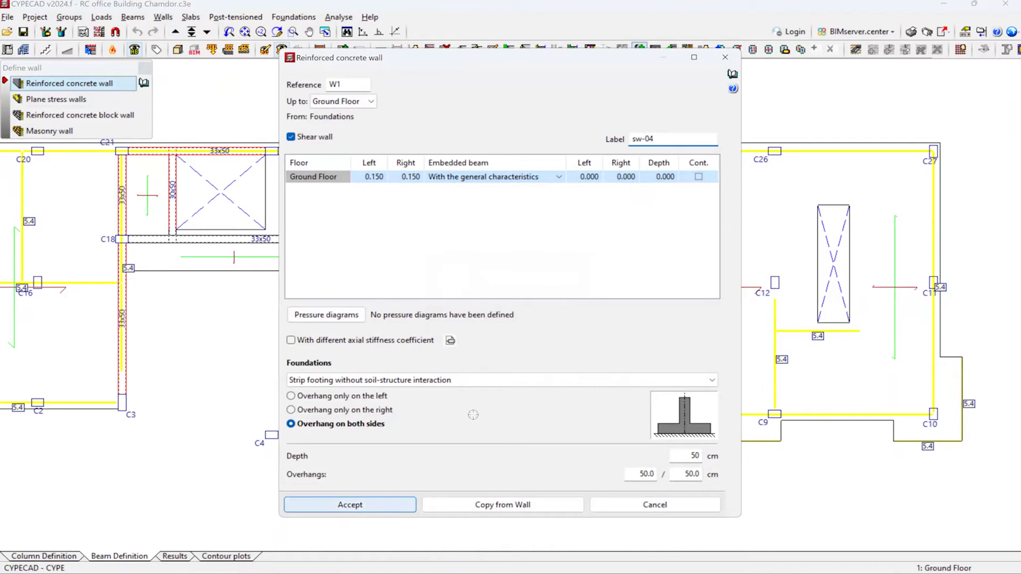
pyautogui.click(355, 508)
pyautogui.scroll(-5, 436, 245)
pyautogui.click(429, 389)
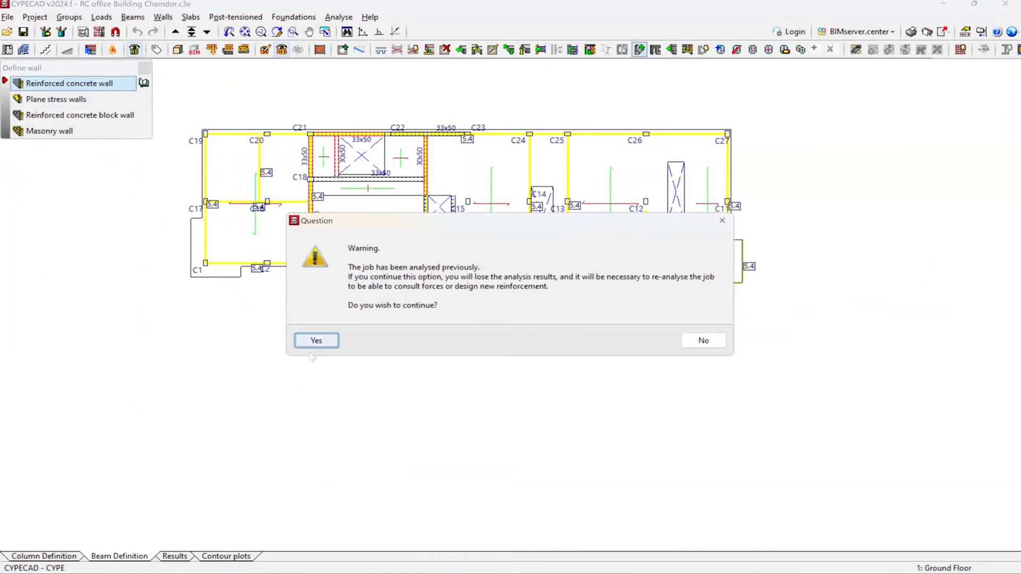
pyautogui.click(316, 343)
pyautogui.scroll(2, 381, 384)
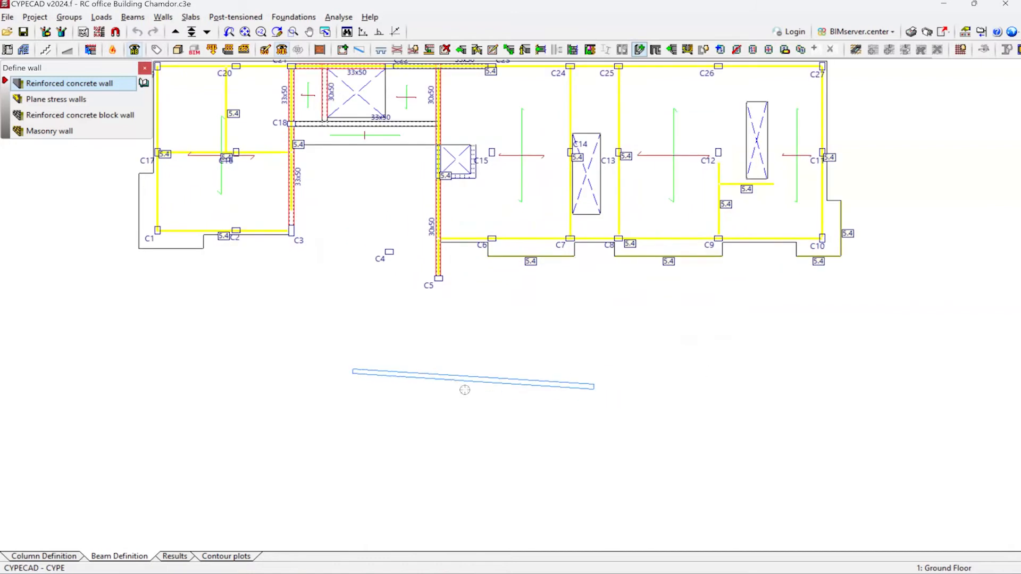
pyautogui.click(461, 51)
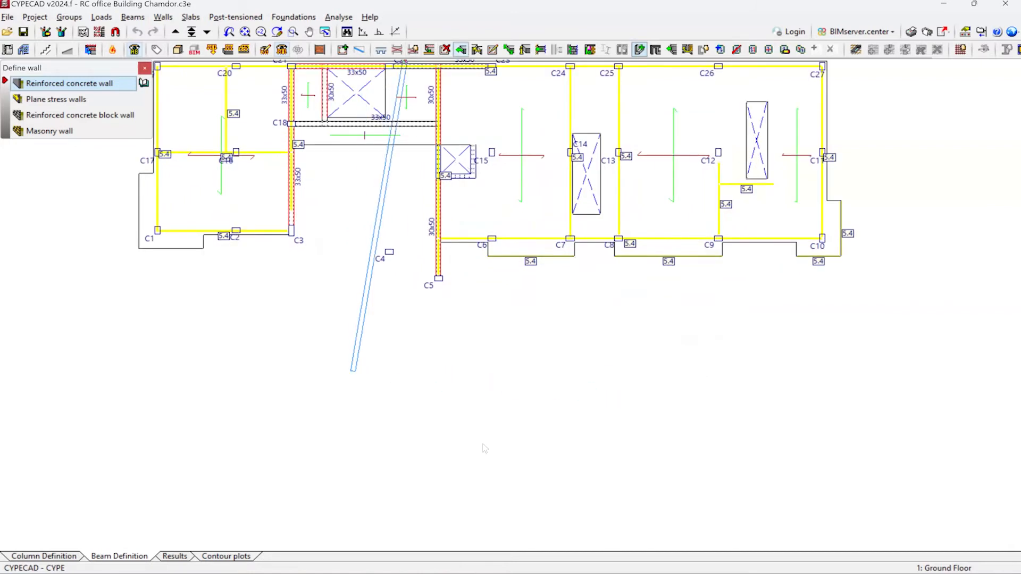
pyautogui.press('Escape')
# - Turn on orthogonal mode and start entering a reinforced concrete wall again with the sw-04 shear wall settings
pyautogui.click(378, 33)
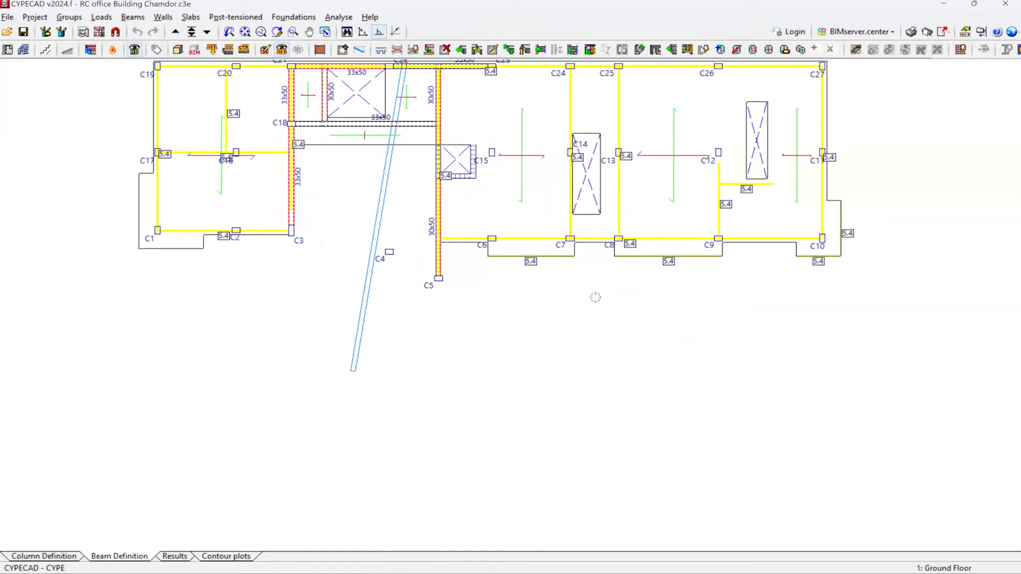
pyautogui.scroll(-4, 444, 380)
pyautogui.scroll(3, 449, 344)
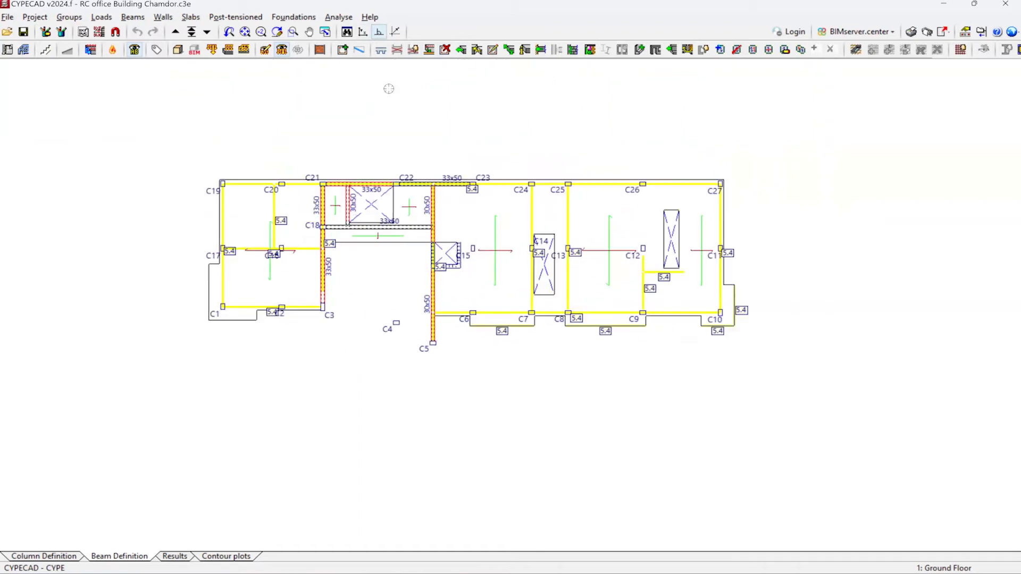
pyautogui.scroll(2, 388, 89)
pyautogui.click(163, 17)
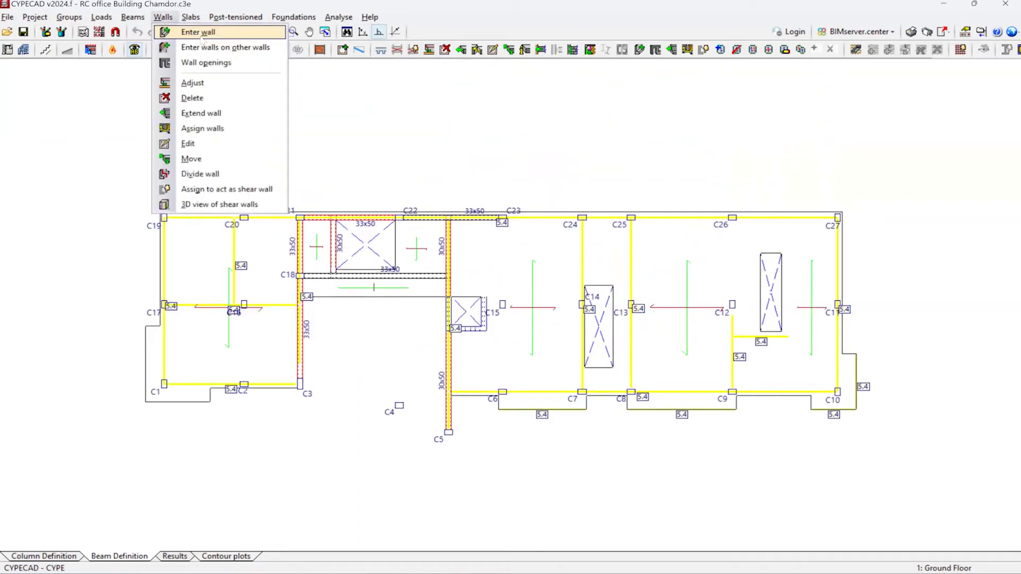
pyautogui.click(199, 33)
pyautogui.click(69, 83)
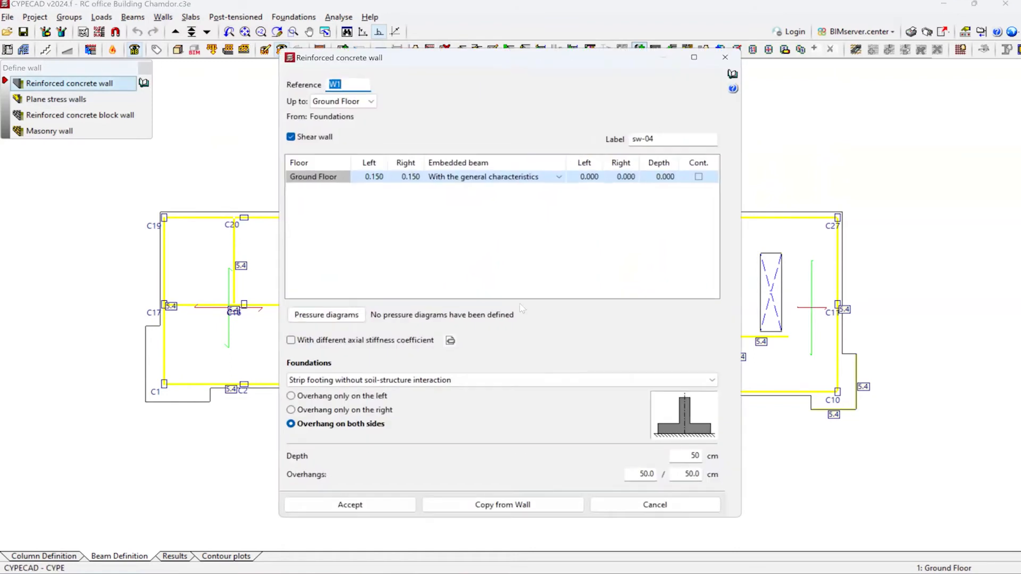
pyautogui.click(351, 504)
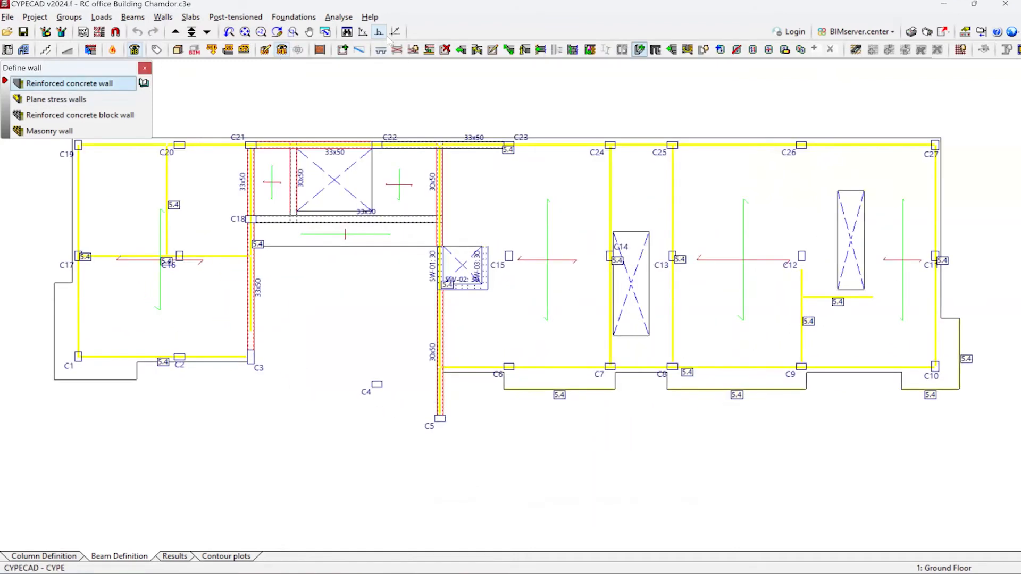
# - Draw a horizontal sw-04 wall below column C5 and a vertical one running down from its far end
pyautogui.click(428, 455)
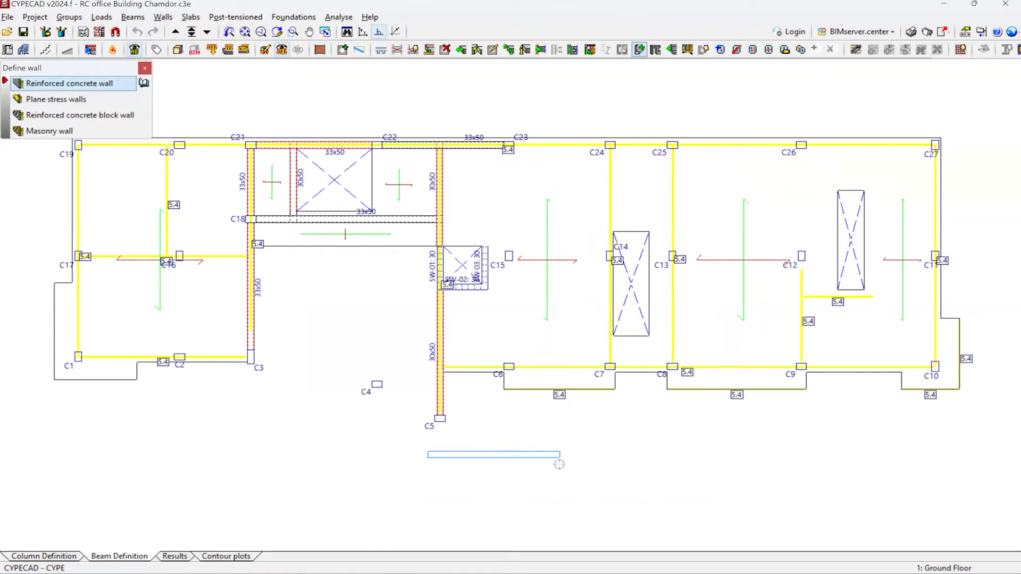
pyautogui.scroll(6, 417, 474)
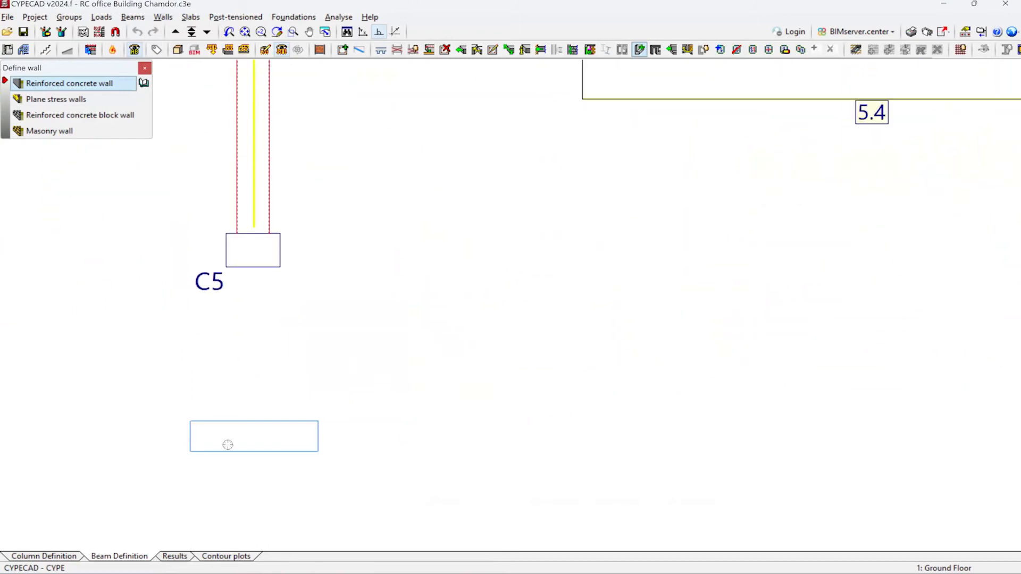
pyautogui.scroll(-3, 170, 443)
pyautogui.click(418, 457)
pyautogui.scroll(-4, 434, 359)
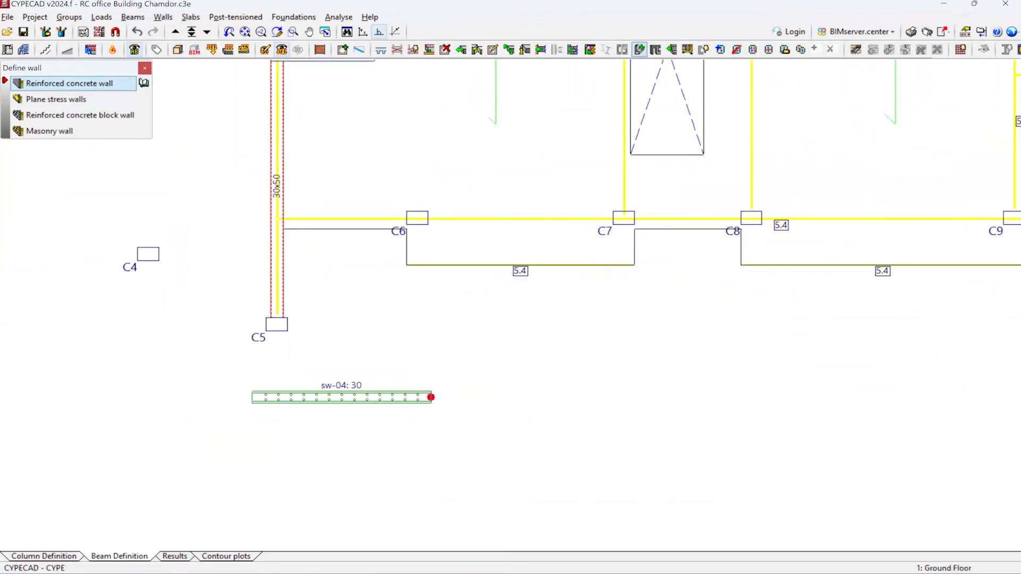
pyautogui.click(435, 468)
# - Draw a third sw-04 wall downward from the free end of the horizontal wall to form a U shape
pyautogui.click(349, 374)
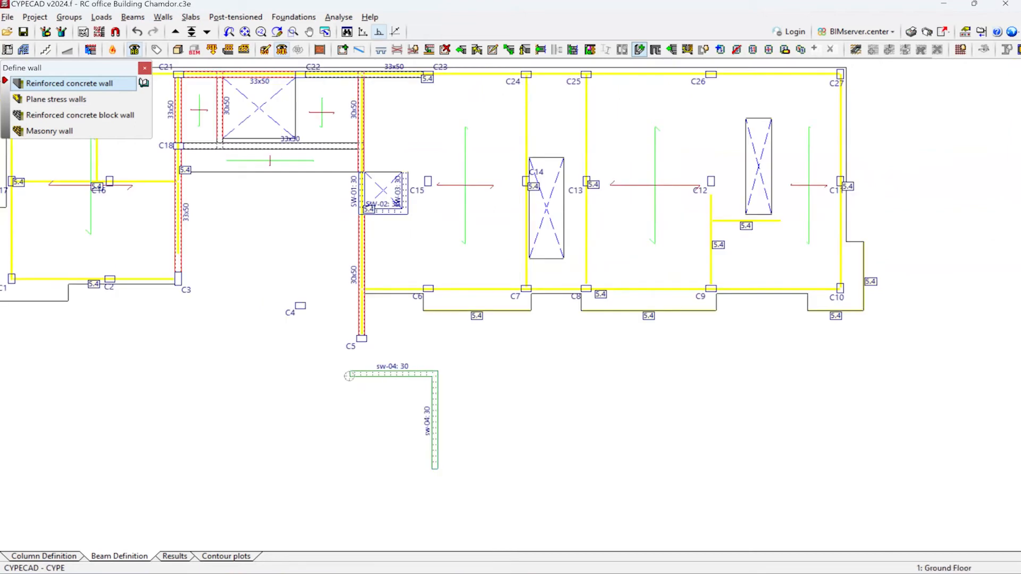
pyautogui.scroll(2, 350, 439)
pyautogui.scroll(3, 349, 364)
pyautogui.rightClick(349, 361)
pyautogui.click(351, 351)
pyautogui.scroll(1, 342, 459)
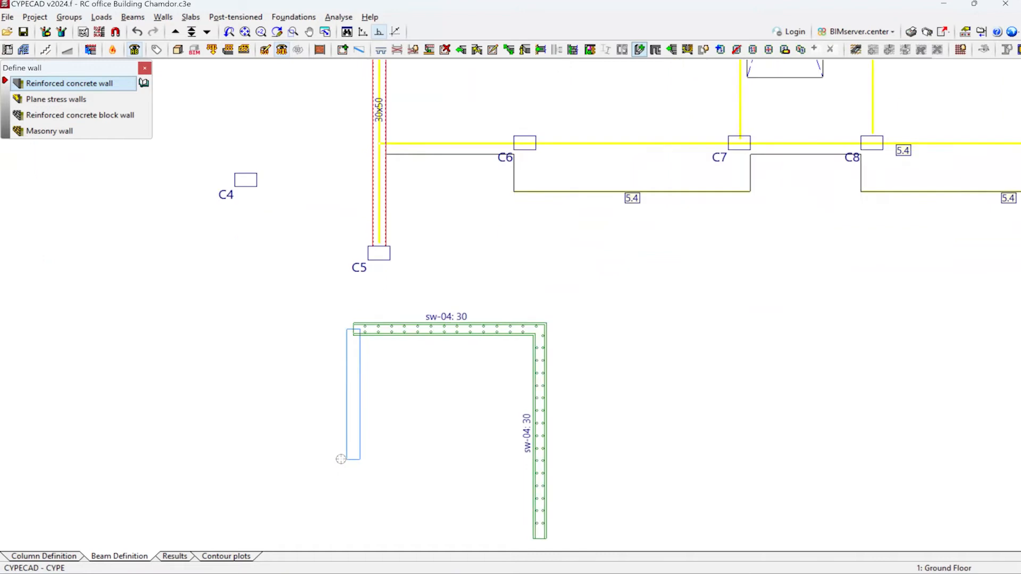
pyautogui.scroll(1, 341, 459)
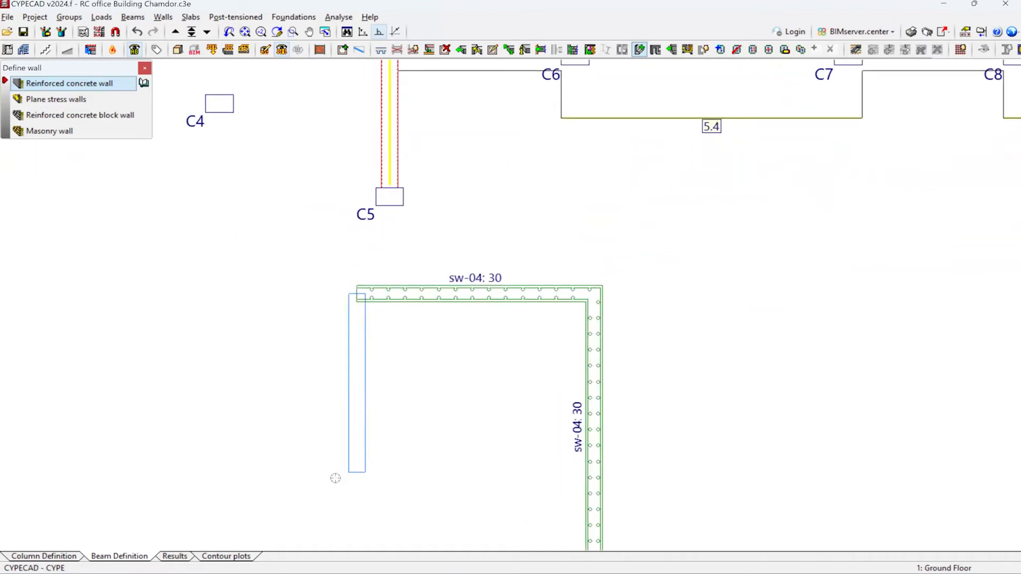
pyautogui.click(335, 484)
pyautogui.scroll(-5, 422, 417)
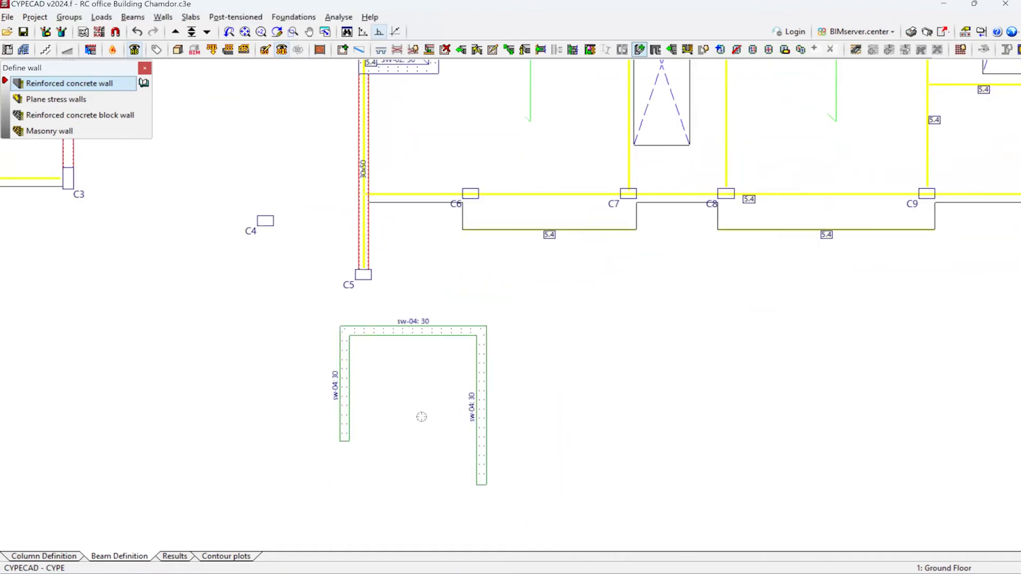
pyautogui.scroll(4, 747, 257)
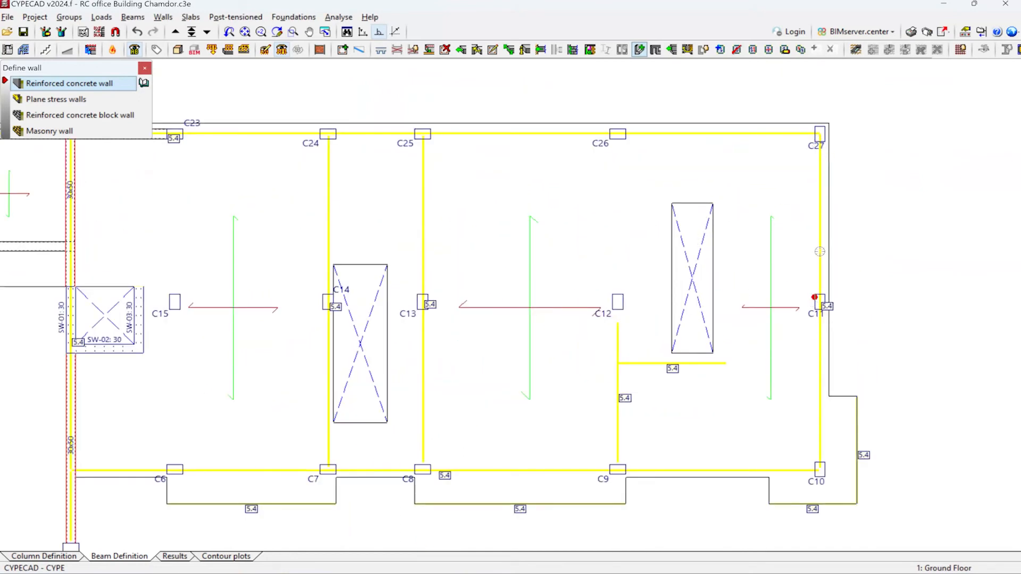
pyautogui.click(819, 134)
pyautogui.scroll(-6, 786, 278)
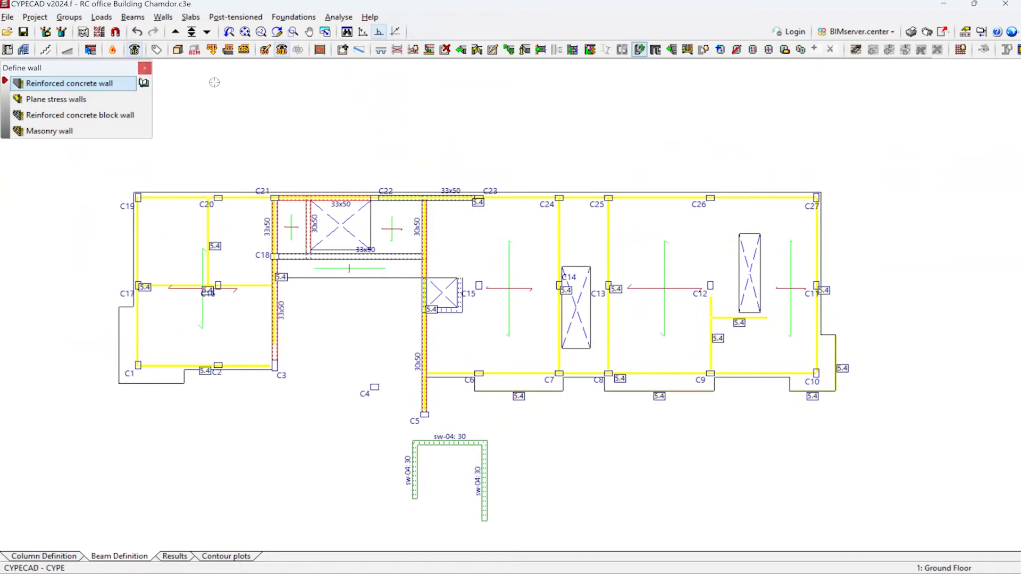
pyautogui.click(145, 68)
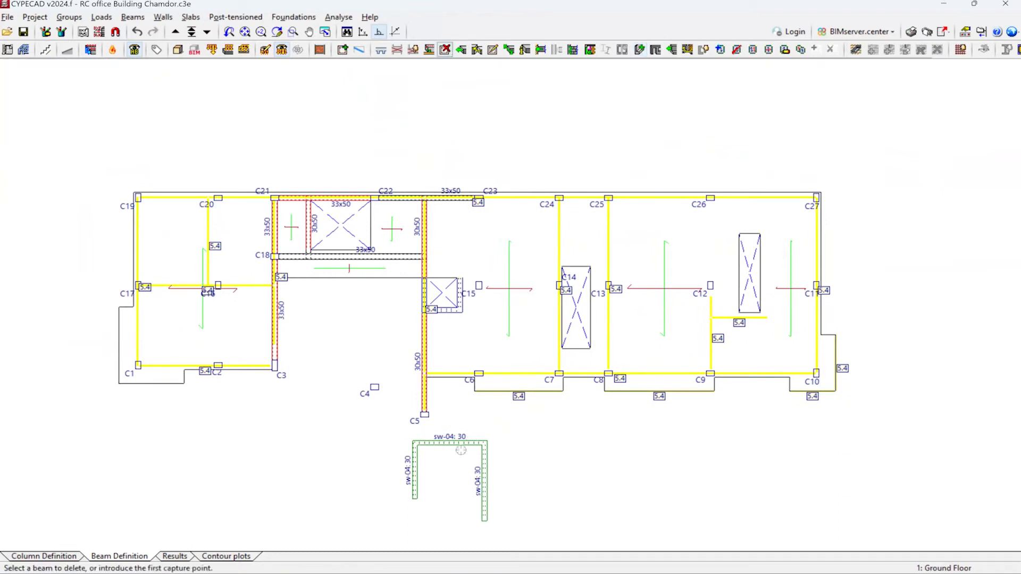
# - Delete all three sw-04 walls below column C5 entirely
pyautogui.click(509, 499)
pyautogui.click(394, 442)
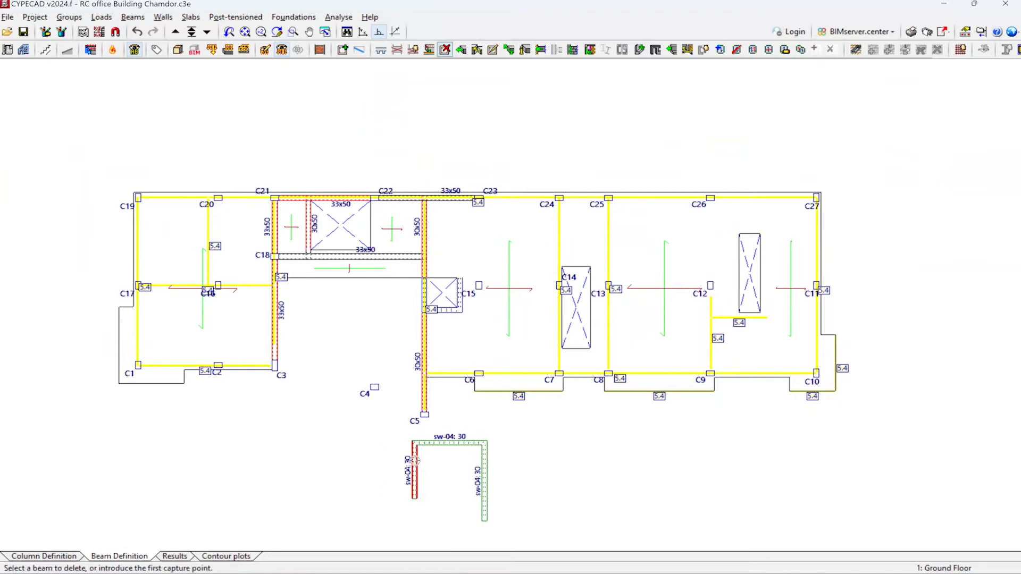
pyautogui.click(506, 283)
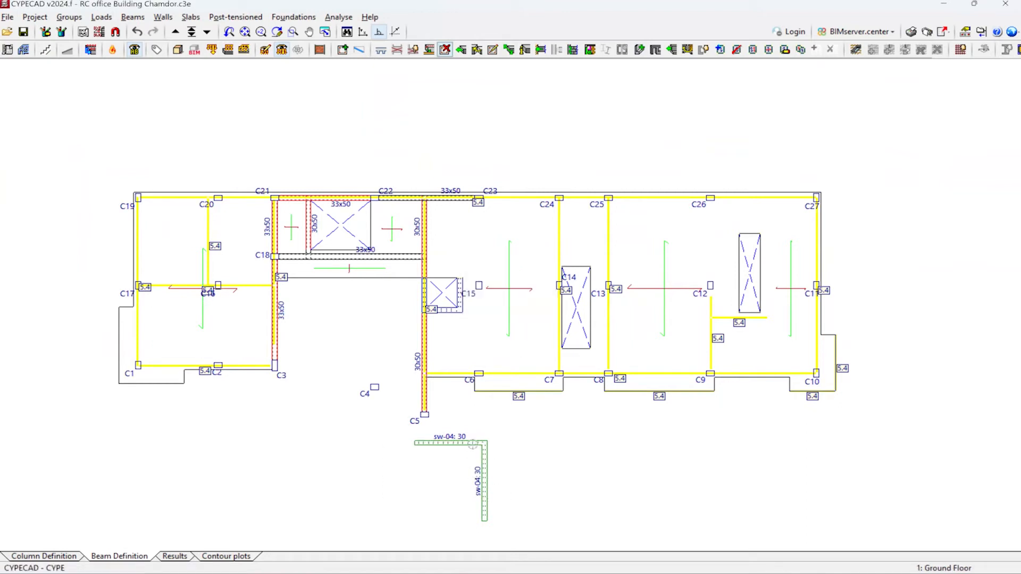
pyautogui.click(509, 281)
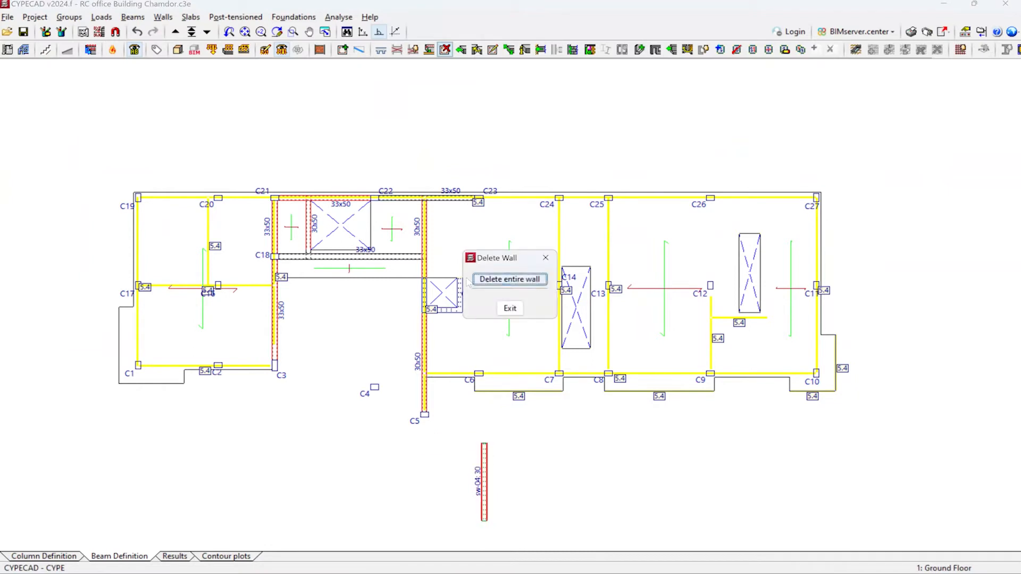
pyautogui.click(508, 281)
# - Examine the Ground Floor plan around the shaft walls and the slab edge outside columns C1, C2 and C17
pyautogui.scroll(2, 471, 137)
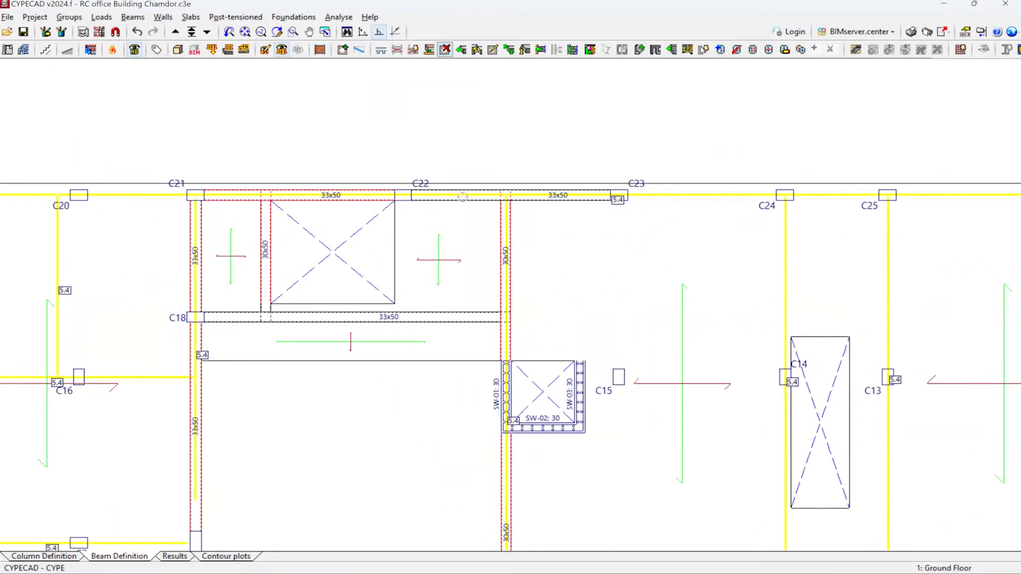
pyautogui.scroll(-3, 255, 144)
pyautogui.scroll(2, 178, 80)
pyautogui.scroll(1, 178, 81)
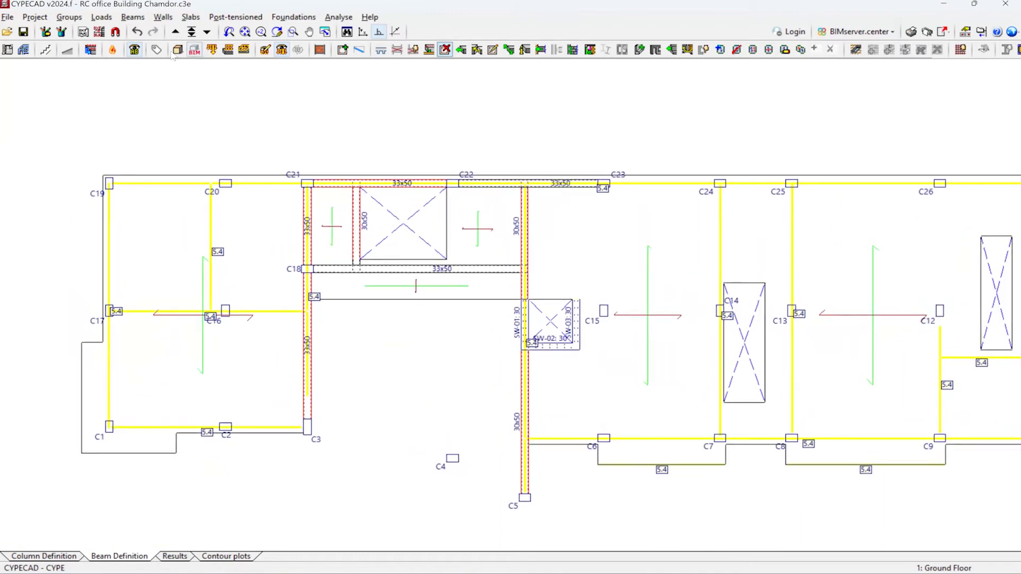
pyautogui.click(342, 49)
pyautogui.press('Escape')
pyautogui.scroll(4, 80, 410)
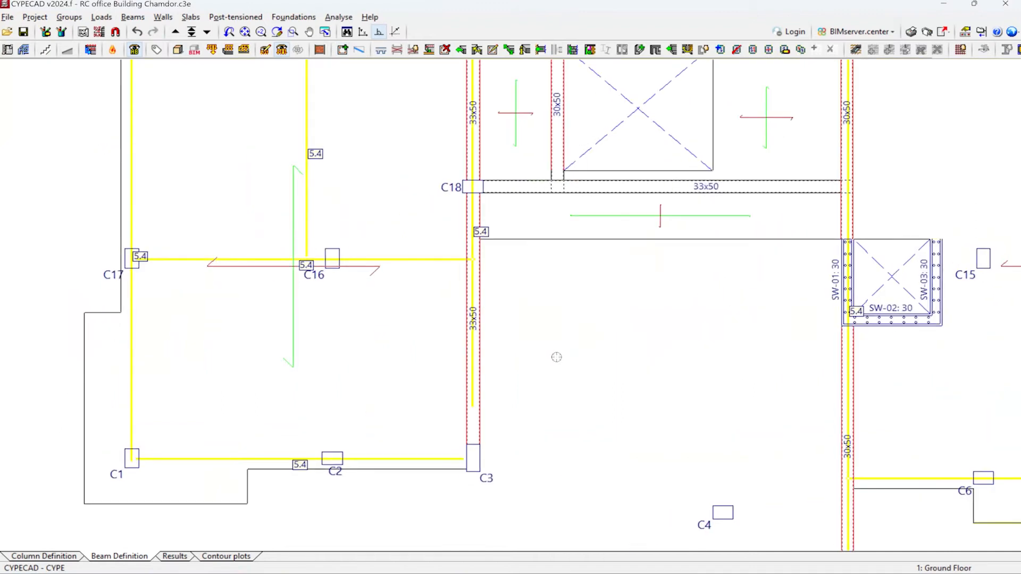
pyautogui.scroll(-3, 348, 374)
pyautogui.scroll(1, 351, 375)
pyautogui.scroll(3, 361, 420)
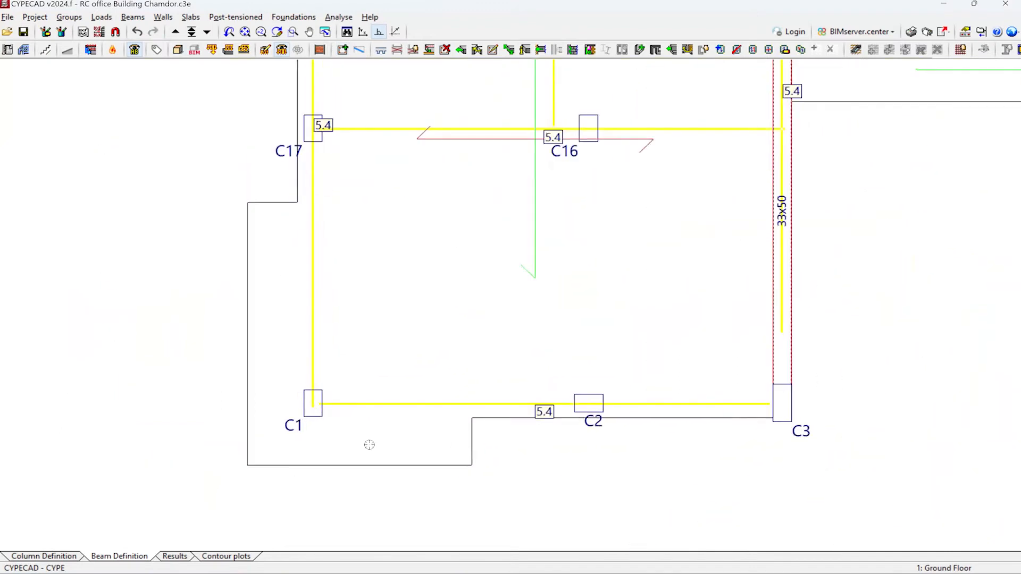
# - Open the 3D view of the building and examine the slab overhangs beyond the corner columns
pyautogui.click(178, 49)
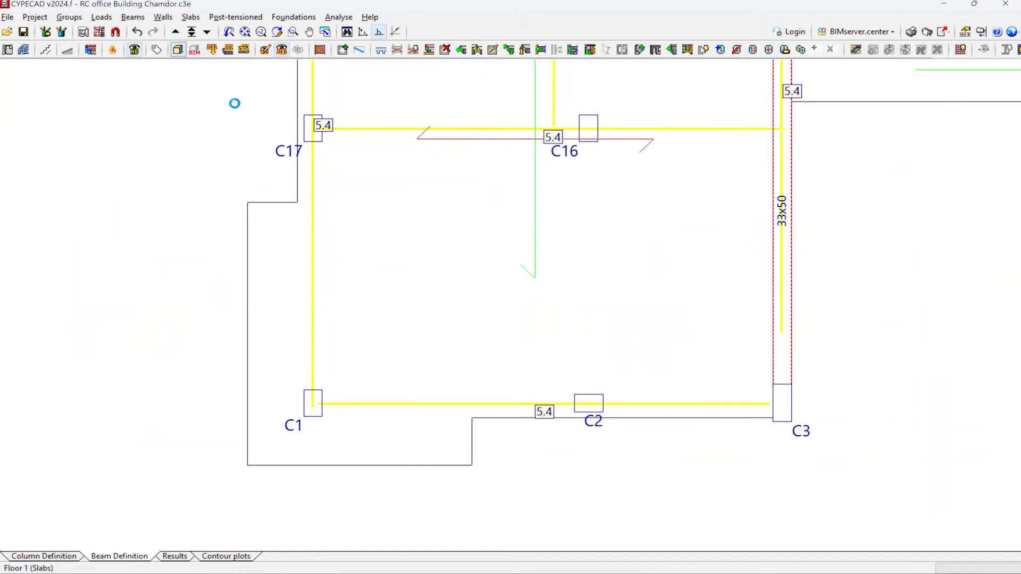
pyautogui.scroll(3, 345, 304)
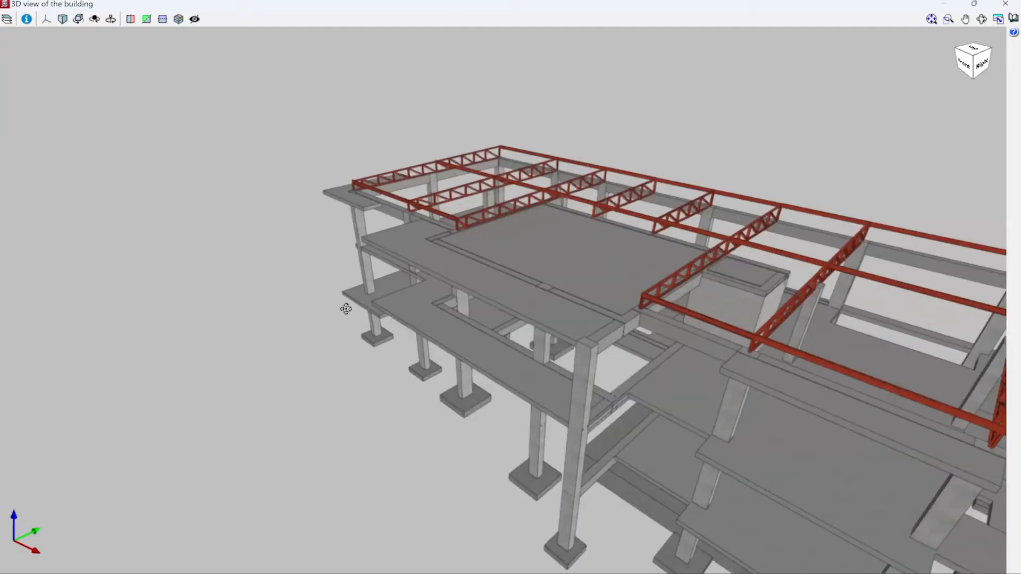
pyautogui.keyDown('shift'); pyautogui.moveTo(603, 212); pyautogui.dragTo(574, 346, button='middle'); pyautogui.keyUp('shift')
pyautogui.scroll(-5, 574, 350)
pyautogui.keyDown('shift'); pyautogui.moveTo(524, 385); pyautogui.dragTo(350, 492, button='middle'); pyautogui.keyUp('shift')
pyautogui.scroll(2, 351, 490)
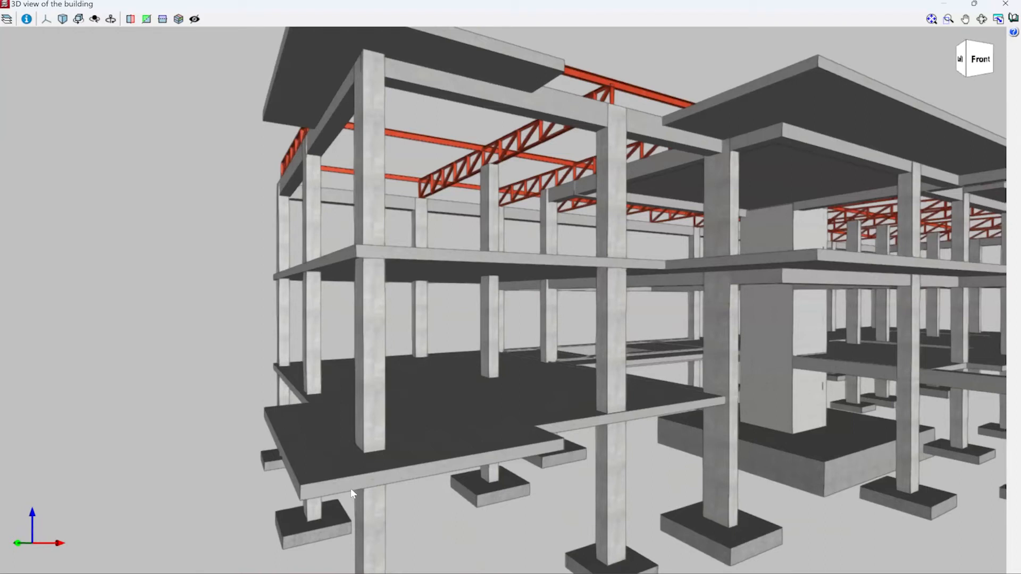
pyautogui.keyDown('shift'); pyautogui.moveTo(395, 459); pyautogui.dragTo(548, 409, button='middle'); pyautogui.keyUp('shift')
pyautogui.keyDown('shift'); pyautogui.moveTo(282, 449); pyautogui.dragTo(559, 380, button='middle'); pyautogui.keyUp('shift')
pyautogui.scroll(4, 104, 387)
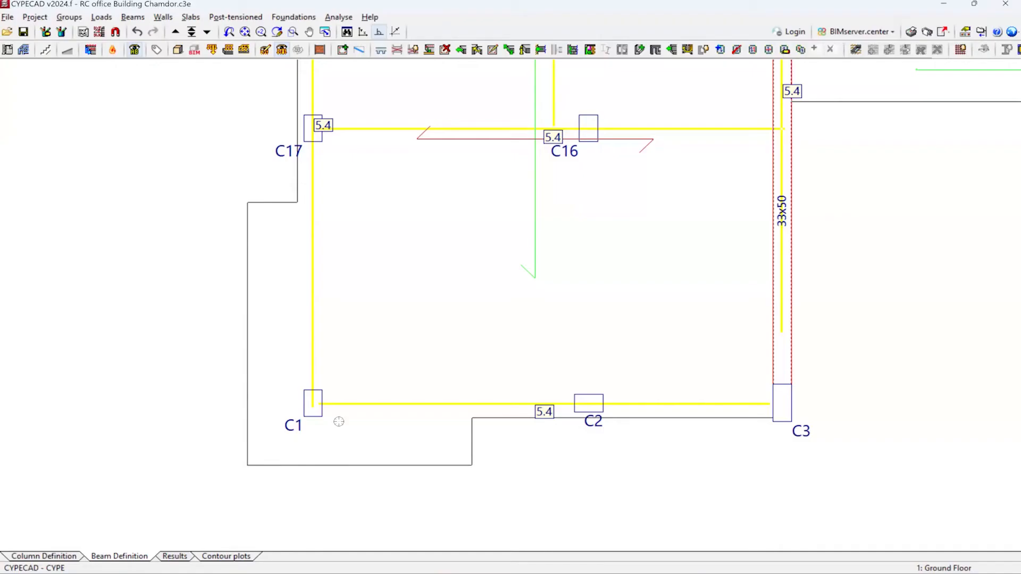
# - Examine the slab edge outside columns C1 and C19 on the Ground Floor plan
pyautogui.scroll(3, 340, 417)
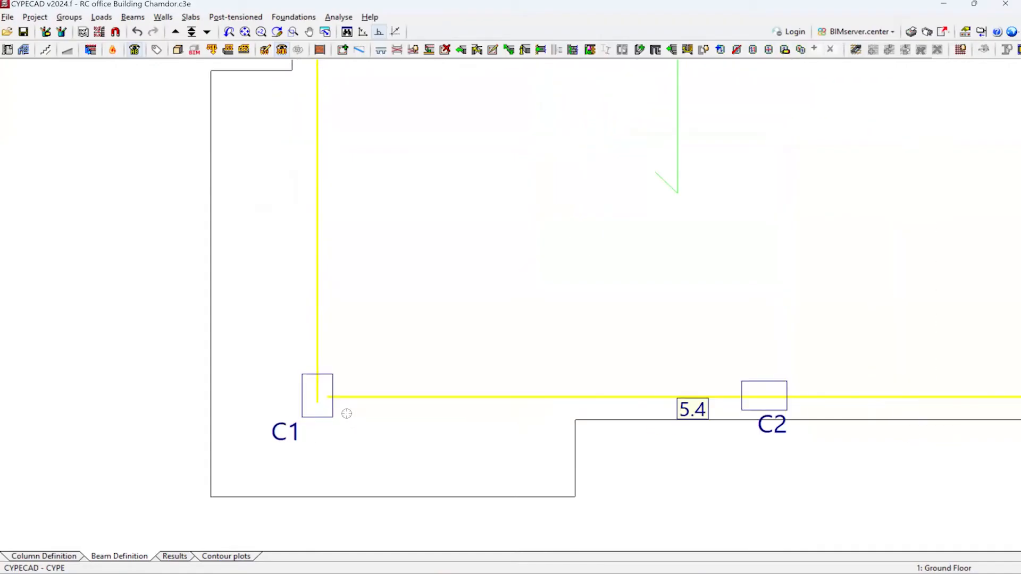
pyautogui.scroll(-4, 343, 410)
pyautogui.scroll(3, 331, 166)
pyautogui.scroll(-4, 346, 472)
pyautogui.scroll(-1, 310, 216)
pyautogui.scroll(2, 311, 212)
pyautogui.scroll(-3, 313, 177)
pyautogui.scroll(2, 306, 177)
pyautogui.scroll(5, 306, 178)
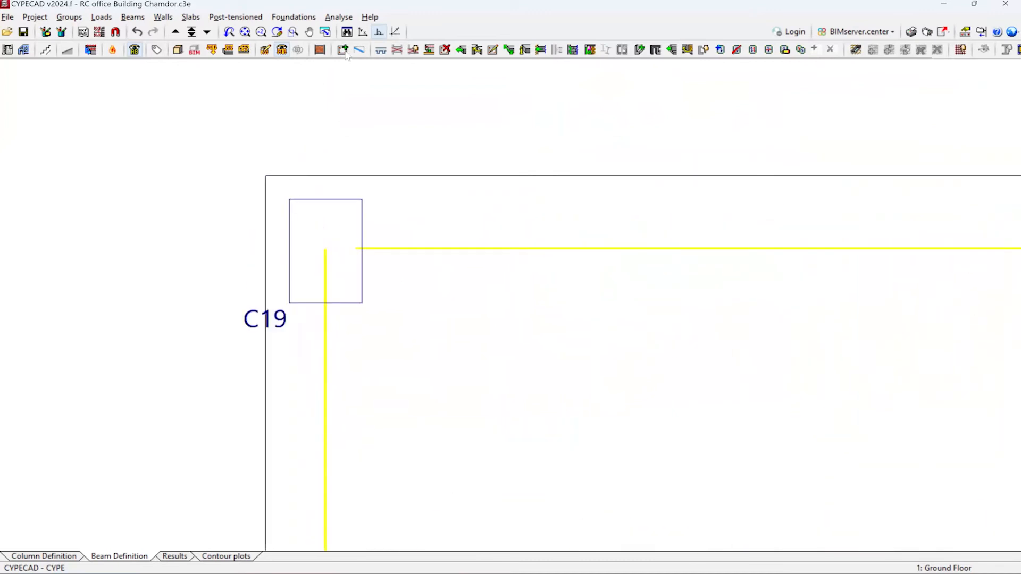
pyautogui.scroll(1, 274, 142)
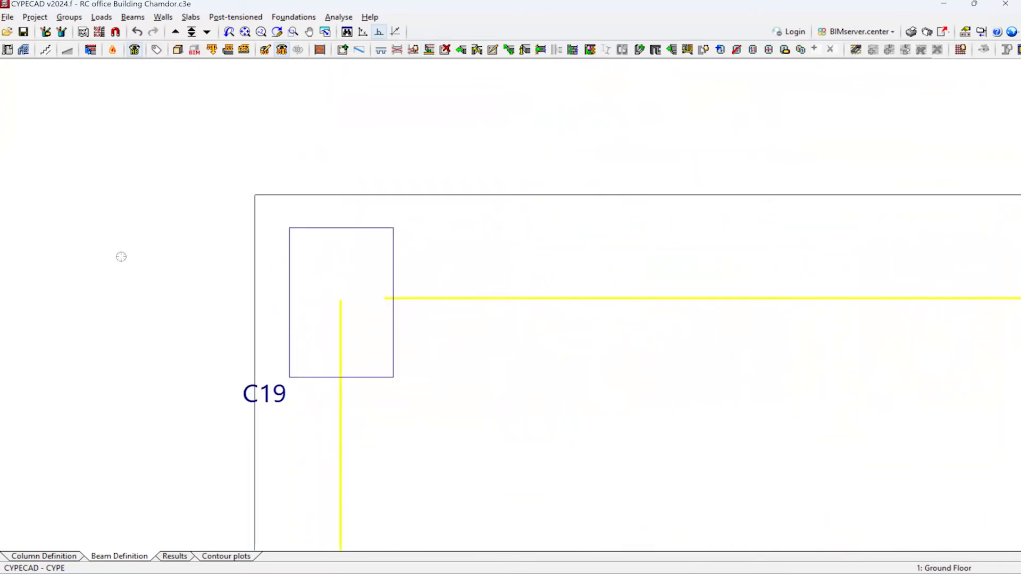
pyautogui.scroll(-1, 121, 257)
# - Set the current beam to the non-structural or limit beam type, in the variant without a width
pyautogui.click(461, 49)
pyautogui.click(369, 218)
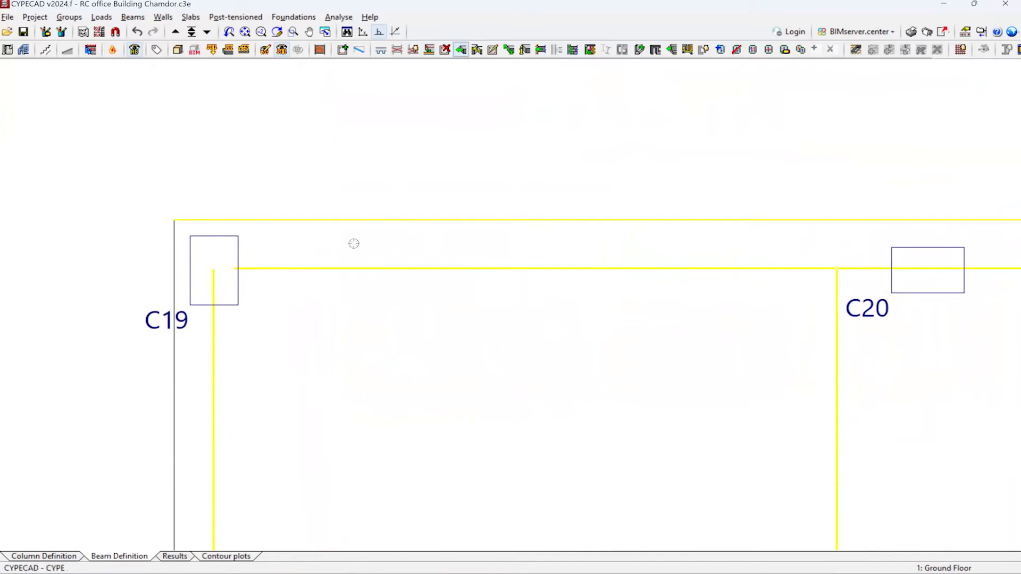
pyautogui.click(342, 49)
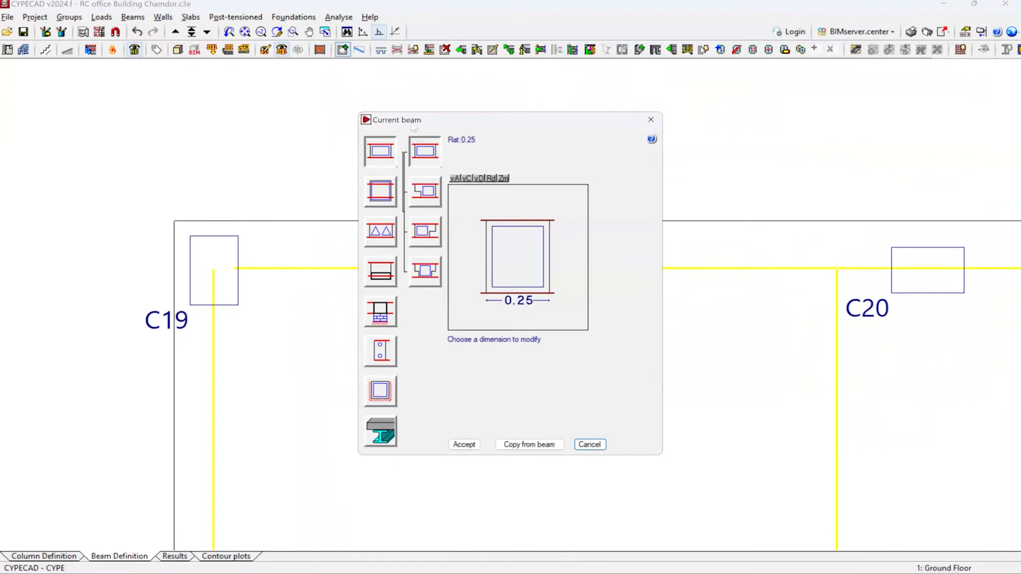
pyautogui.press('Escape')
pyautogui.click(343, 52)
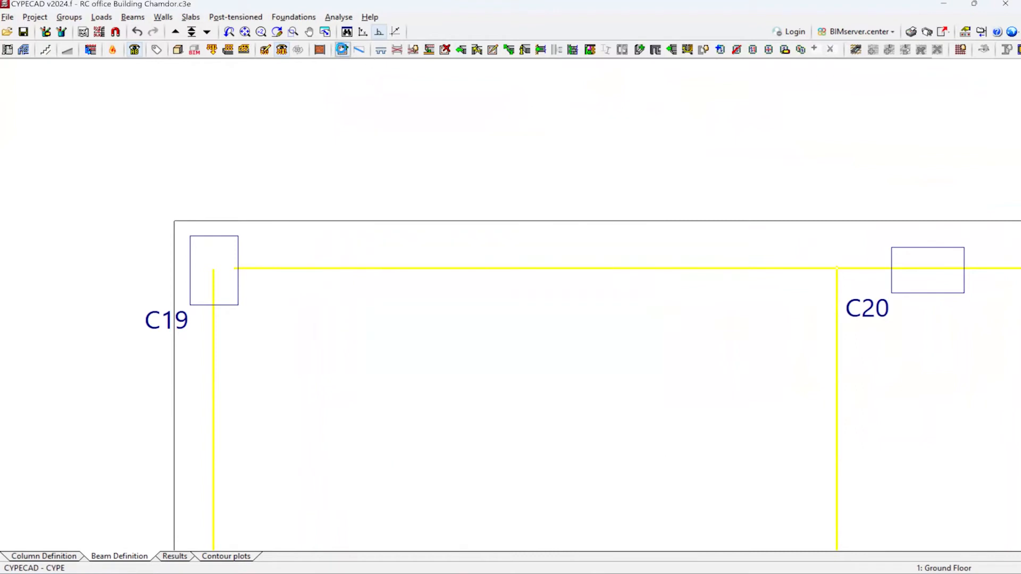
pyautogui.click(384, 356)
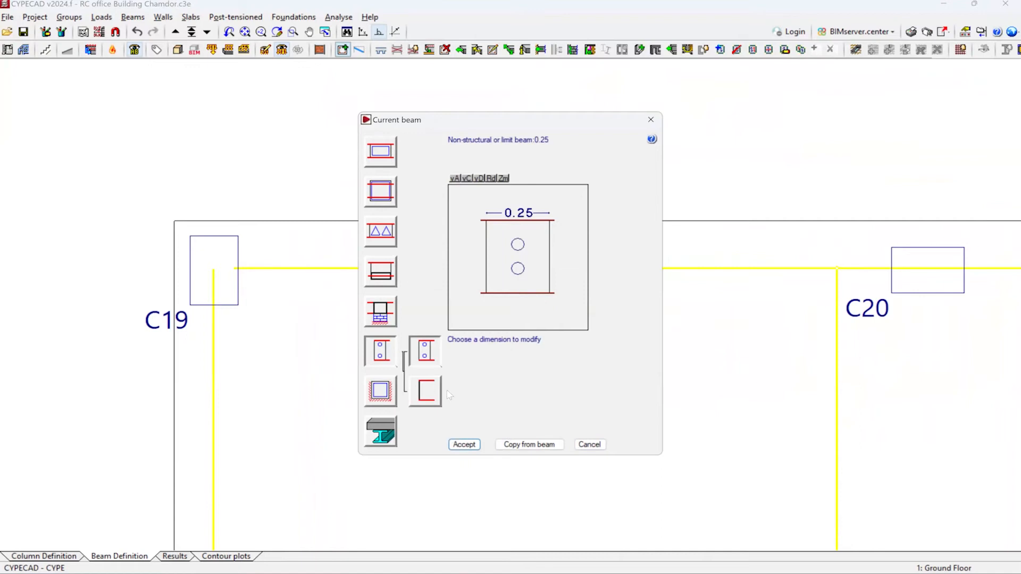
pyautogui.click(429, 398)
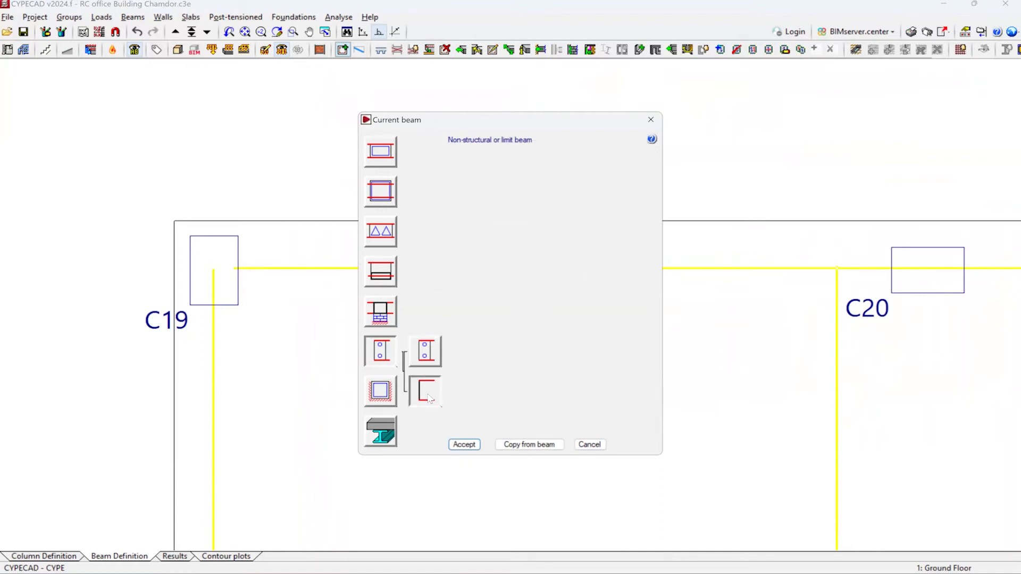
pyautogui.click(464, 445)
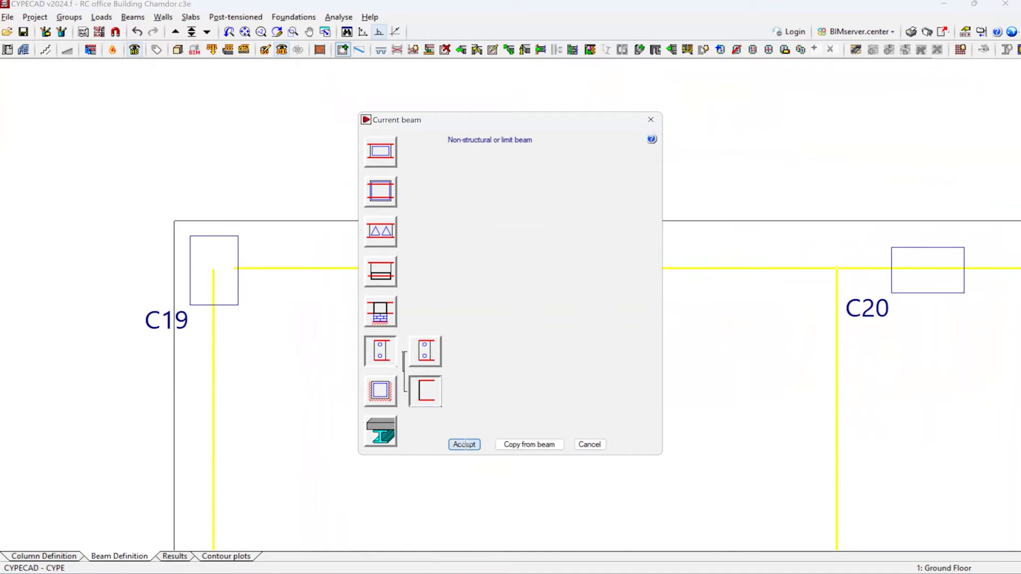
# - Set the limit beam's adjustment to Left and keep its entry line without displacement
pyautogui.click(45, 87)
pyautogui.click(104, 104)
pyautogui.click(41, 85)
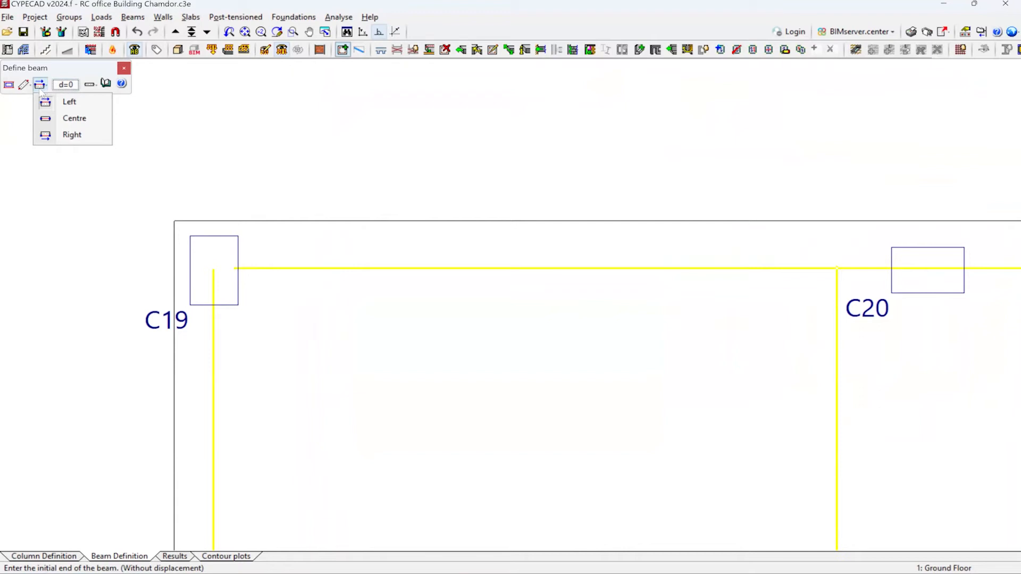
pyautogui.click(68, 102)
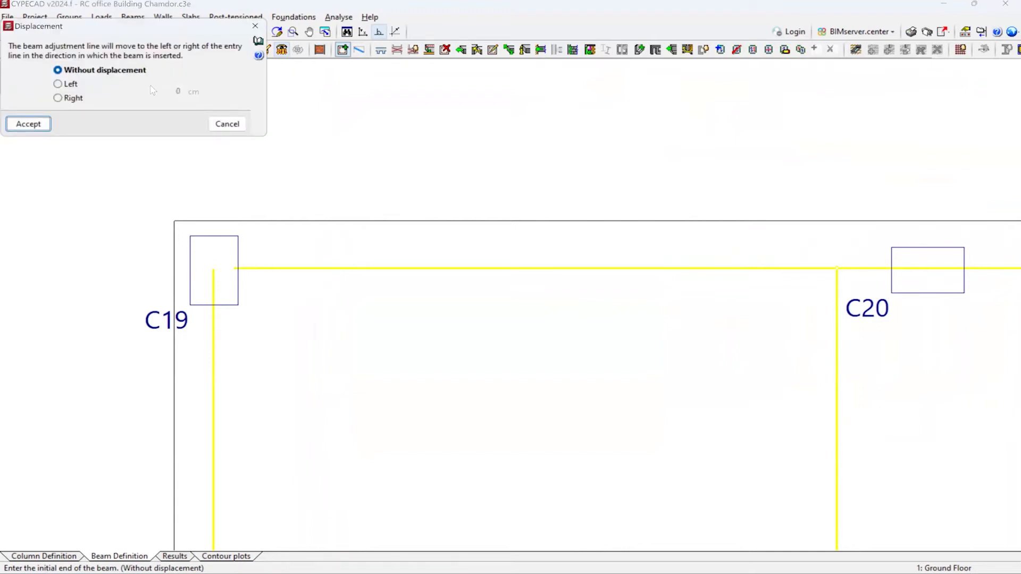
pyautogui.press('Return')
pyautogui.scroll(3, 188, 222)
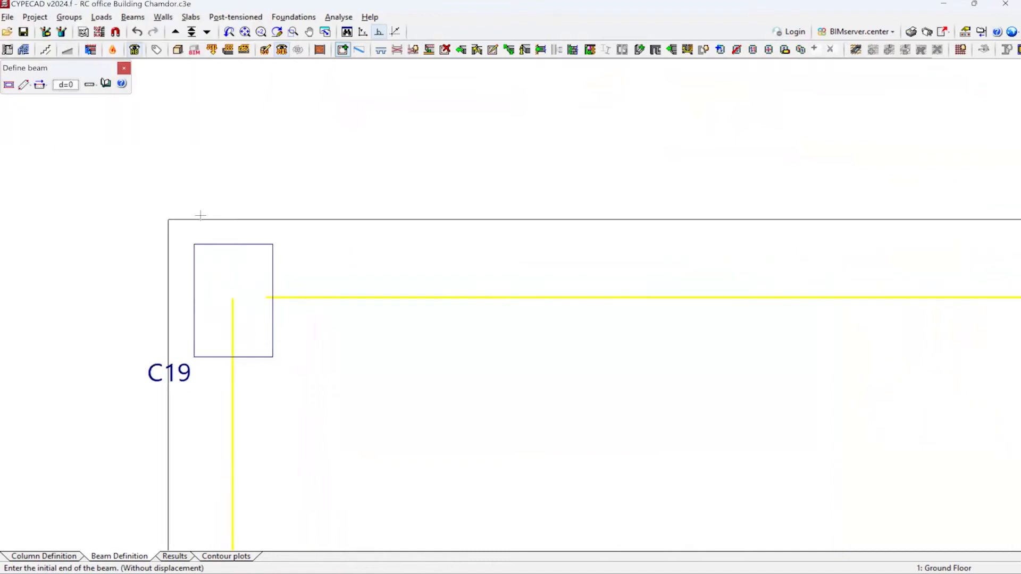
# - Try a left displacement of 0 cm for the limit beam's entry line and end beam entry near column C19
pyautogui.click(193, 254)
pyautogui.click(193, 219)
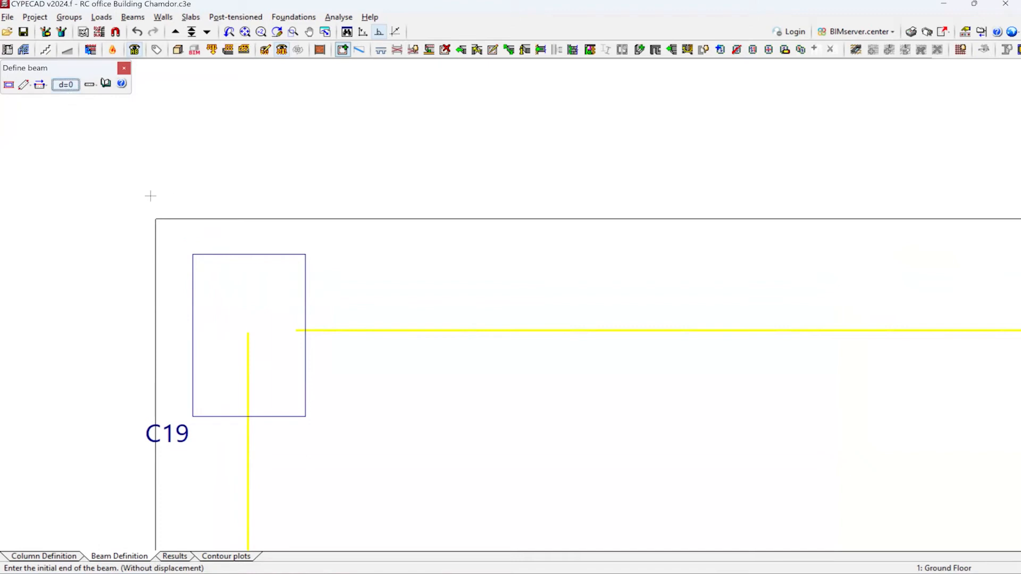
pyautogui.click(65, 85)
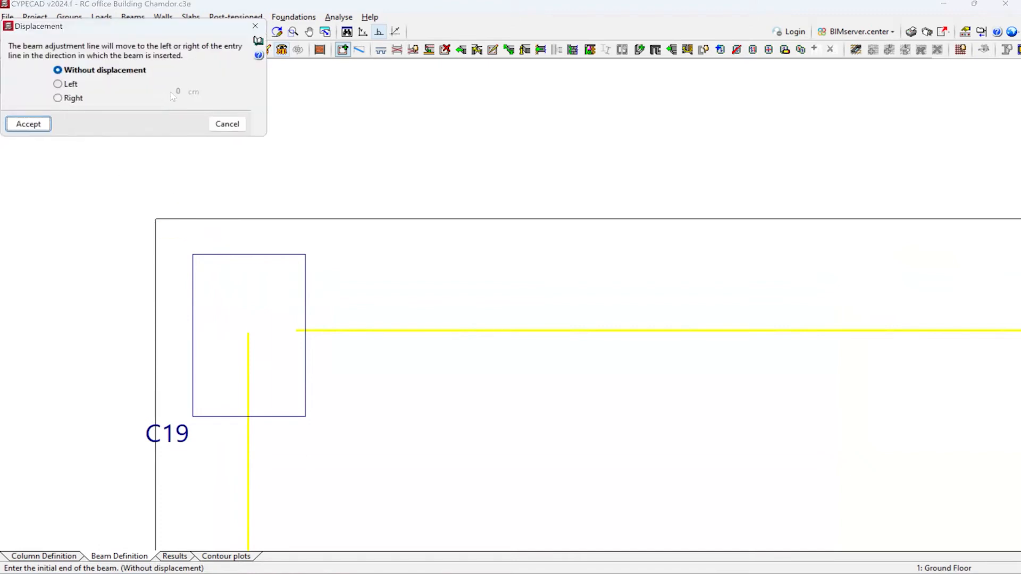
pyautogui.click(68, 84)
pyautogui.click(177, 92)
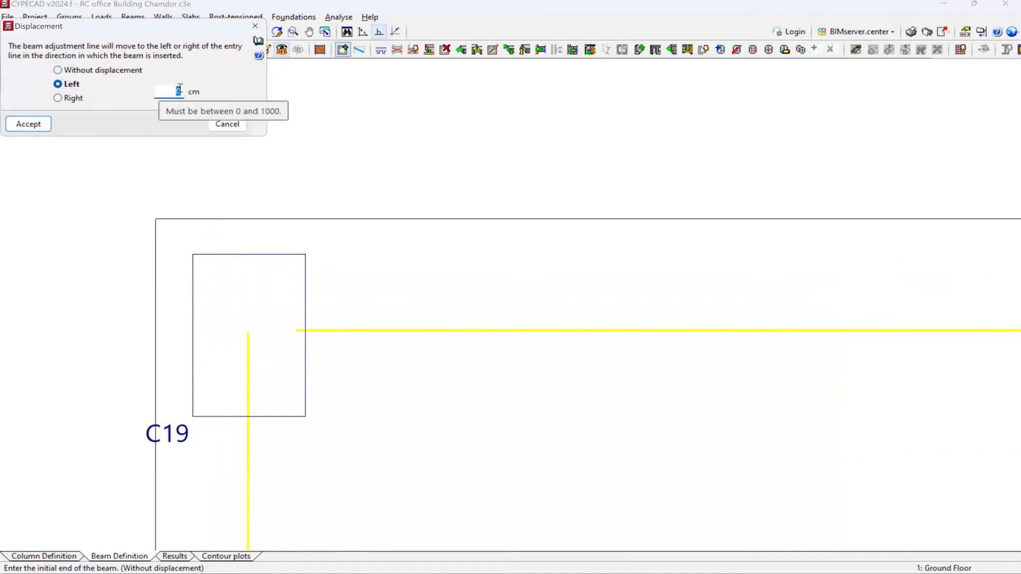
pyautogui.press('Return')
pyautogui.scroll(-1, 230, 203)
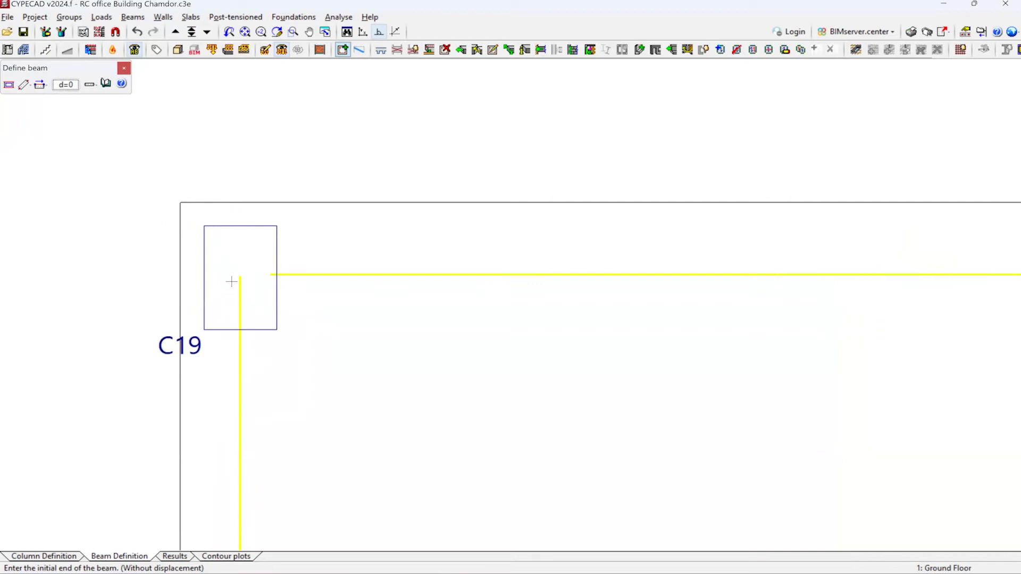
pyautogui.scroll(-1, 230, 276)
pyautogui.click(237, 246)
pyautogui.scroll(-1, 237, 246)
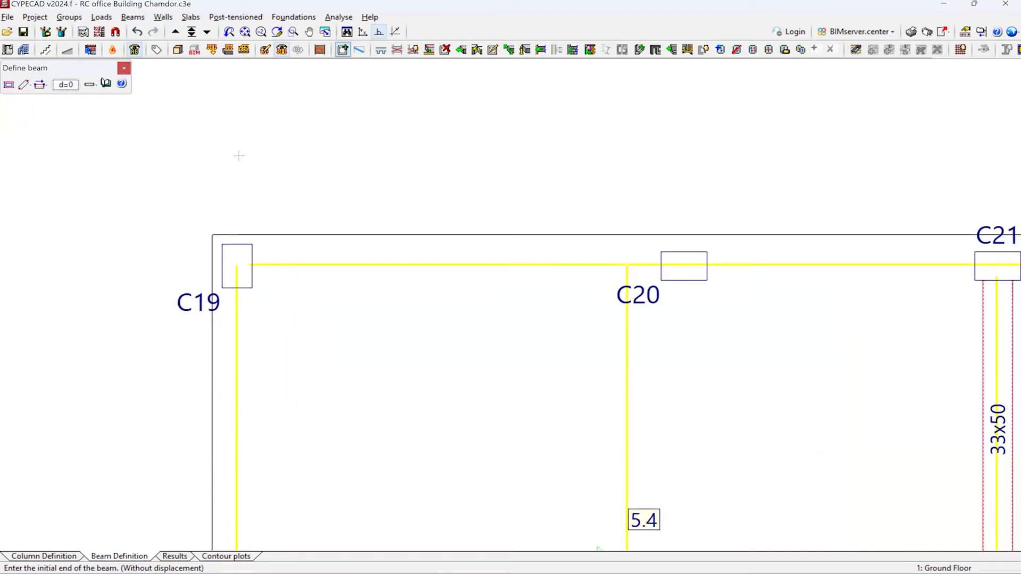
pyautogui.click(122, 68)
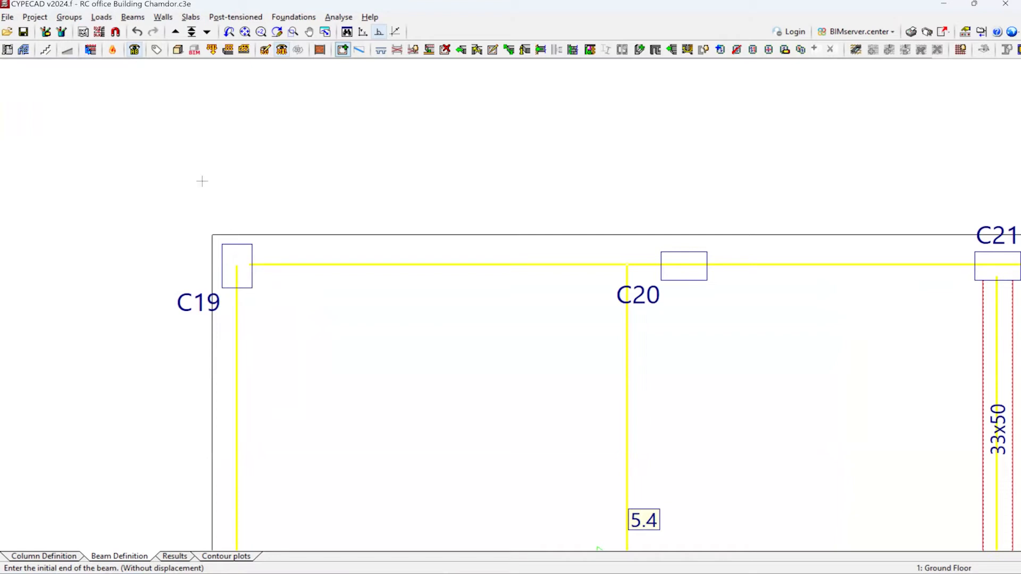
# - Set the current beam to the dropped type with a 0.30x0.30 section and end beam entry
pyautogui.scroll(-2, 226, 226)
pyautogui.scroll(-2, 337, 350)
pyautogui.scroll(2, 405, 378)
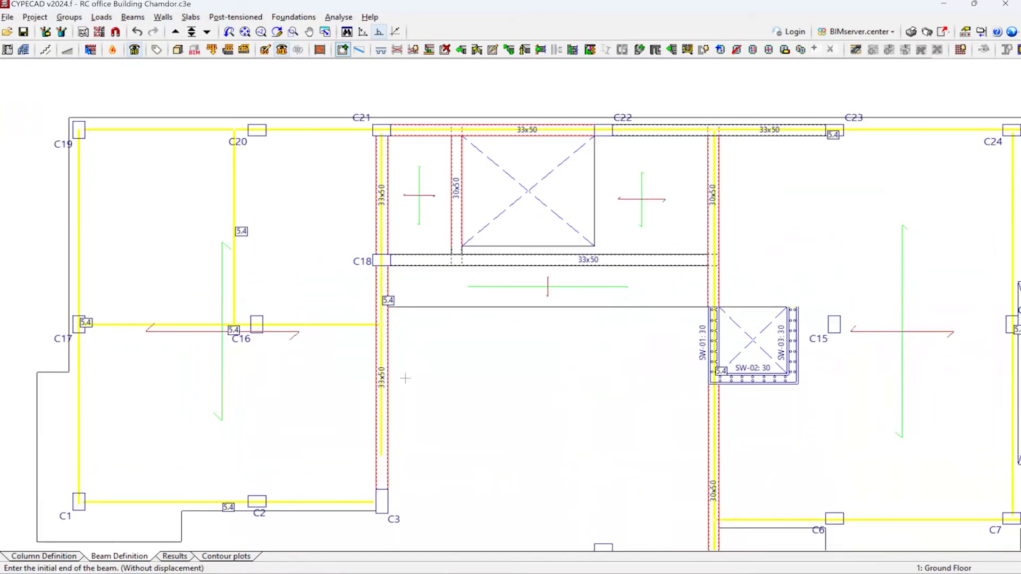
pyautogui.scroll(2, 335, 346)
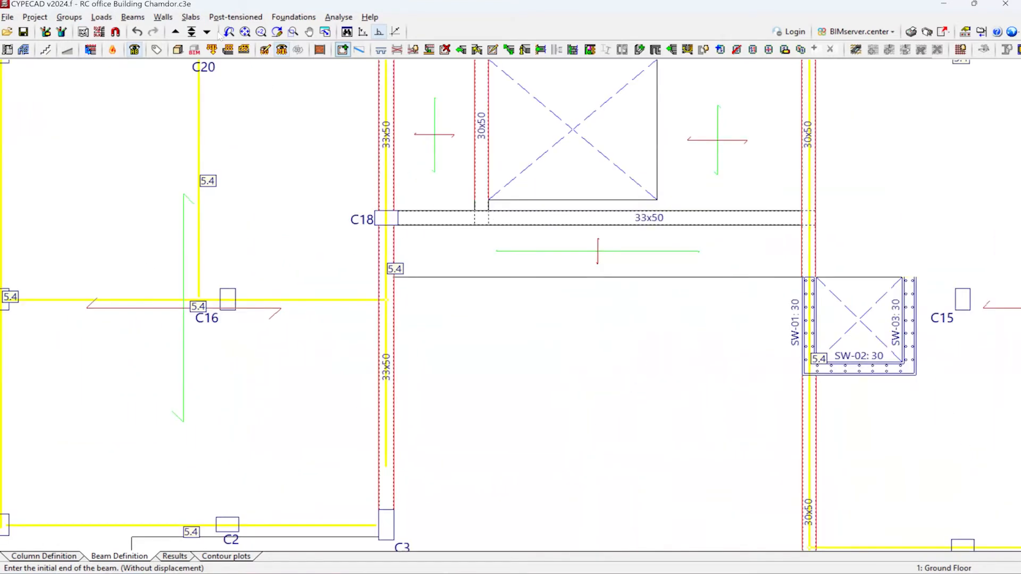
pyautogui.click(342, 50)
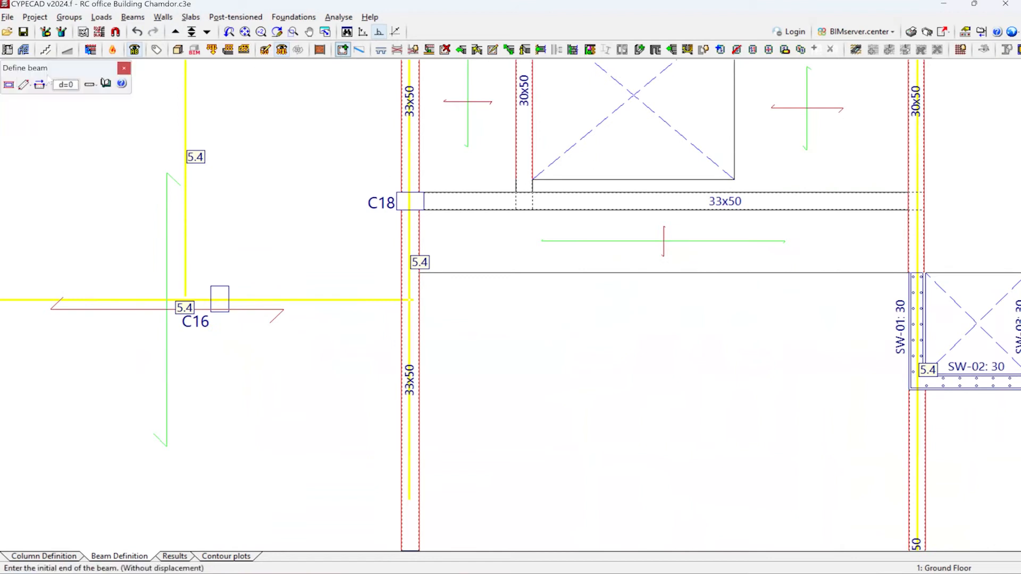
pyautogui.click(8, 85)
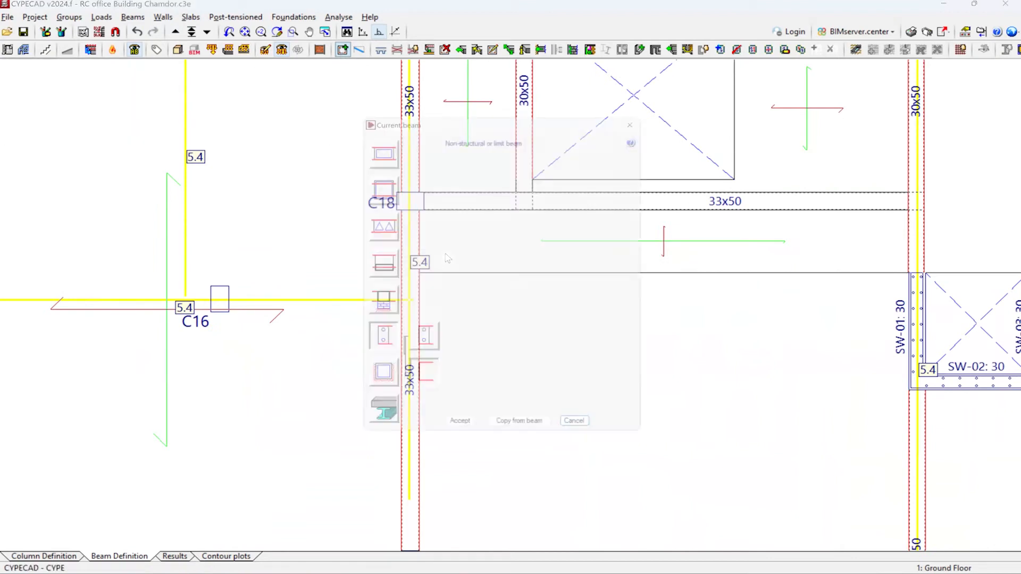
pyautogui.click(379, 197)
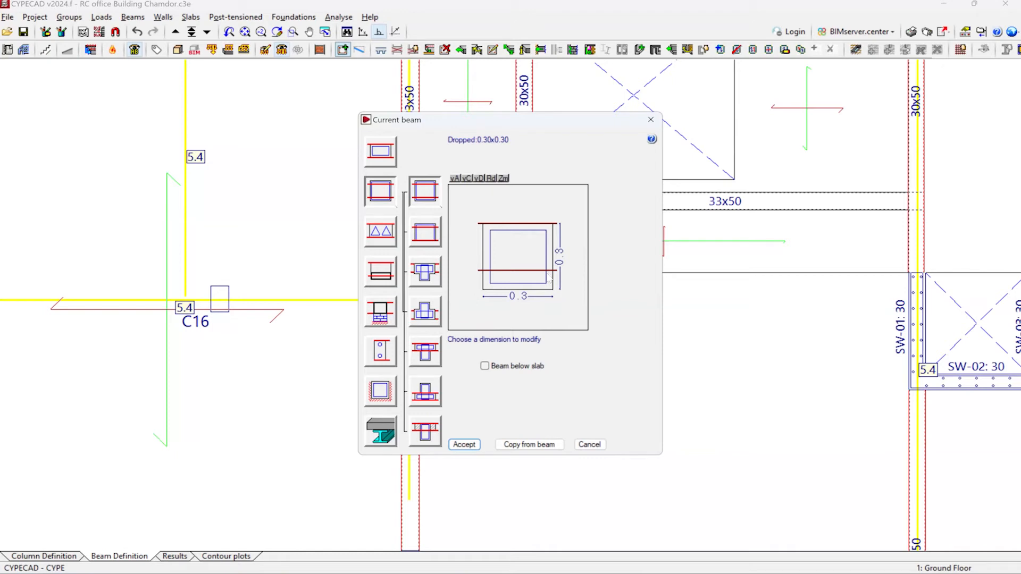
pyautogui.press('Return')
pyautogui.scroll(-4, 367, 266)
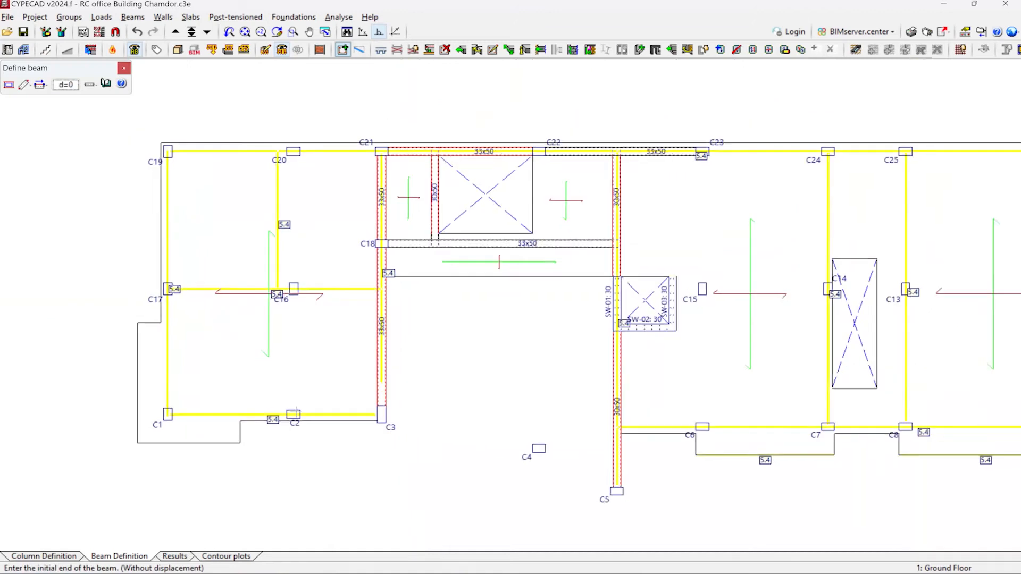
pyautogui.scroll(-3, 216, 387)
pyautogui.scroll(2, 535, 410)
pyautogui.scroll(2, 341, 399)
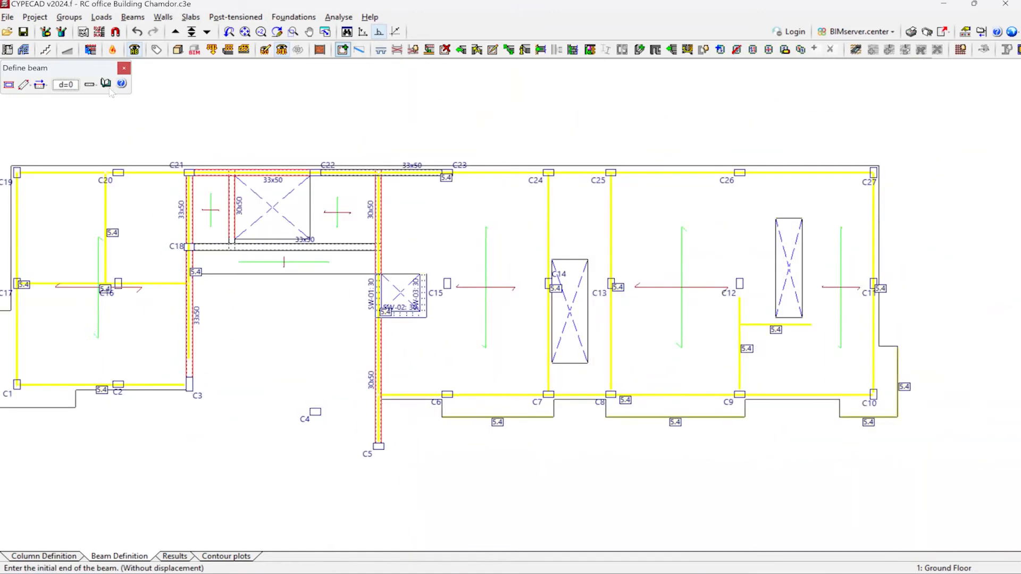
pyautogui.scroll(-2, 382, 410)
pyautogui.click(123, 69)
# - Open the 3D view of the building and examine the slabs and columns from the front, then return to the plan
pyautogui.click(177, 50)
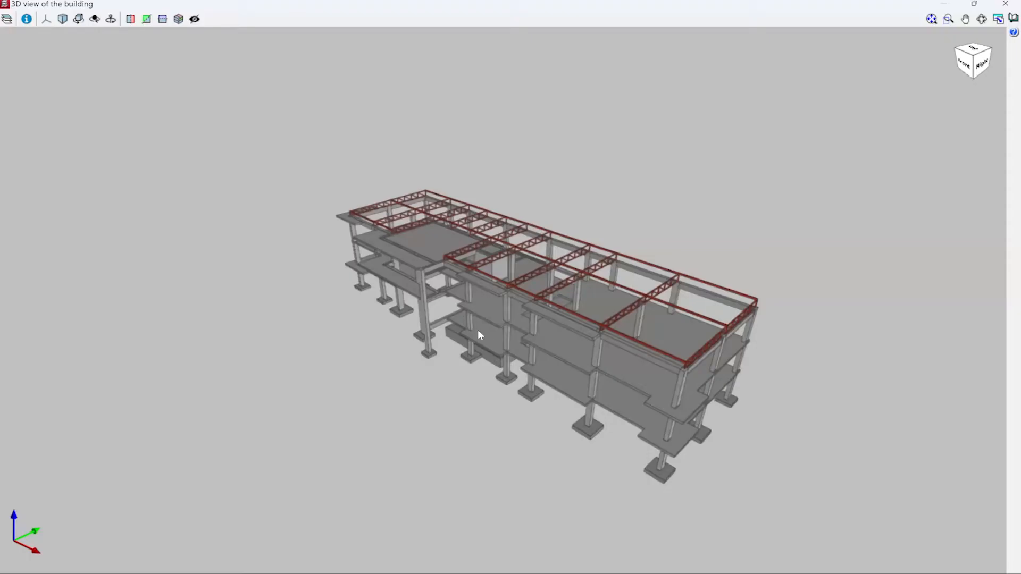
pyautogui.scroll(4, 477, 330)
pyautogui.moveTo(405, 386); pyautogui.dragTo(234, 436)
pyautogui.scroll(-2, 230, 439)
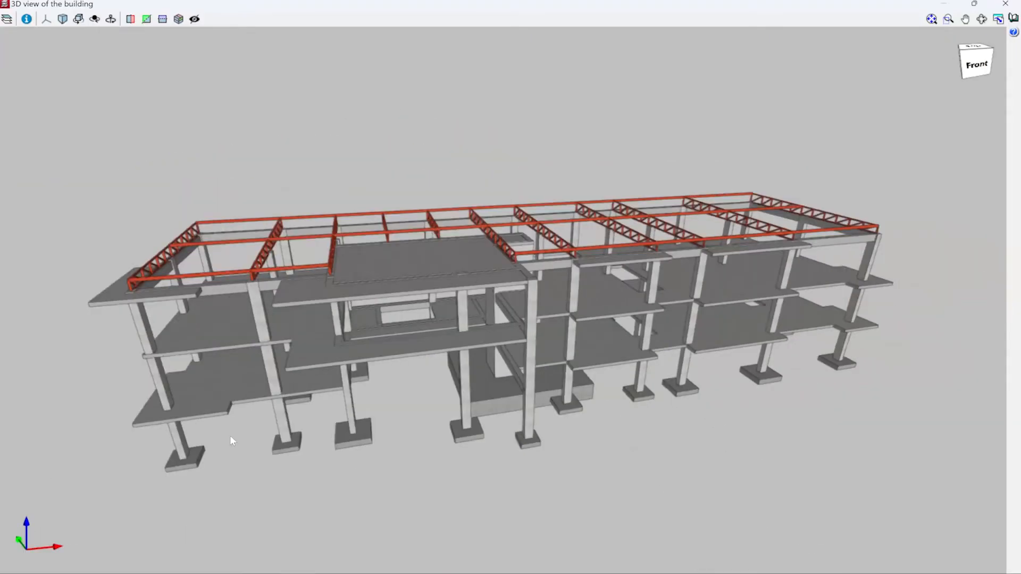
pyautogui.scroll(2, 173, 420)
pyautogui.moveTo(165, 419); pyautogui.dragTo(365, 420)
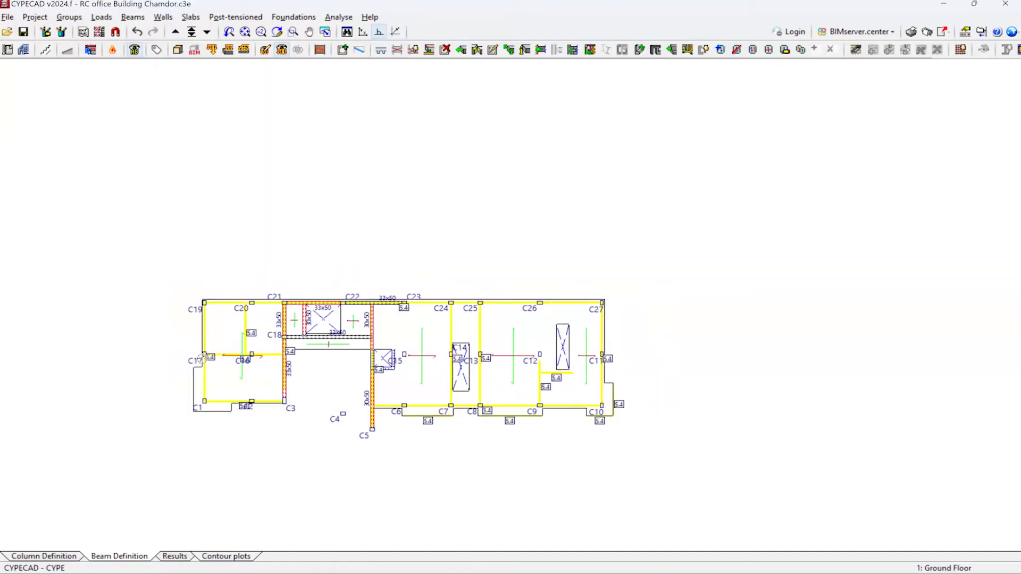
# - Examine the slab outline and line loads around columns C1, C2, C3 and C17 on the Ground Floor plan
pyautogui.scroll(3, 330, 419)
pyautogui.scroll(3, 242, 442)
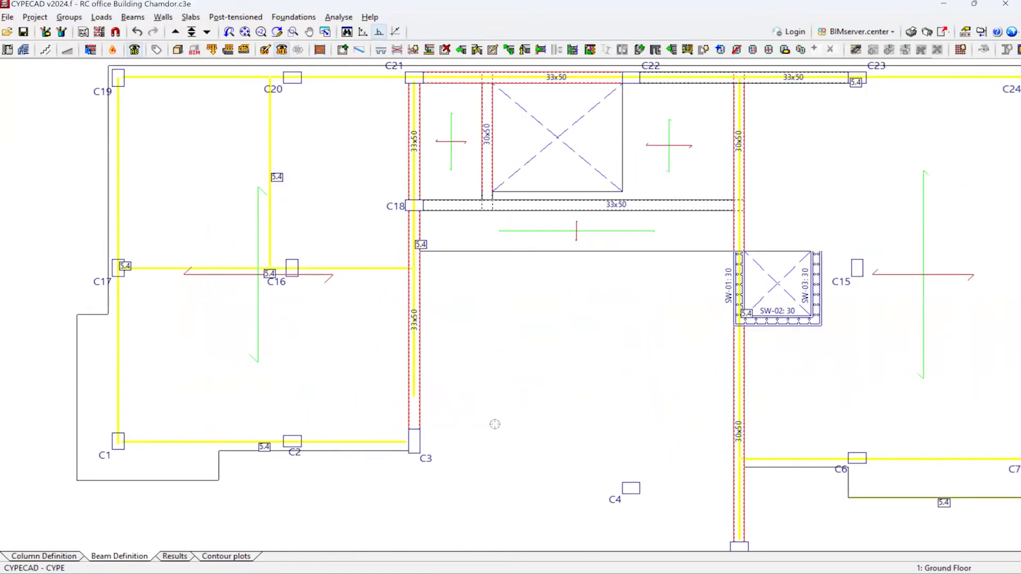
pyautogui.scroll(-2, 374, 422)
pyautogui.scroll(3, 374, 422)
pyautogui.scroll(-2, 324, 429)
pyautogui.scroll(3, 323, 441)
pyautogui.scroll(-2, 322, 456)
pyautogui.scroll(2, 298, 452)
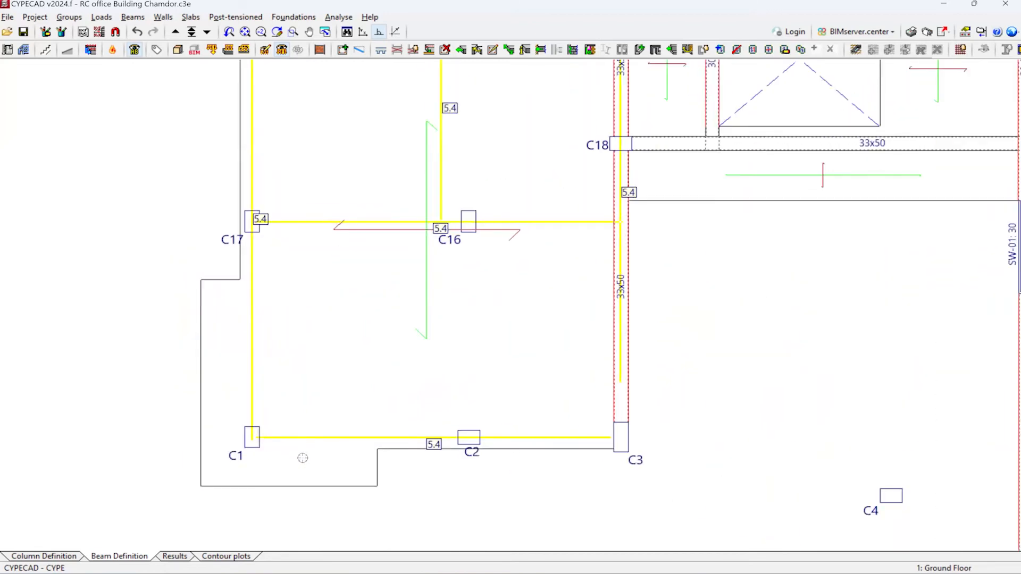
pyautogui.scroll(-1, 302, 458)
# - Examine the stepped Ground Floor slab overhang around the front corner column in the 3D building view
pyautogui.click(177, 49)
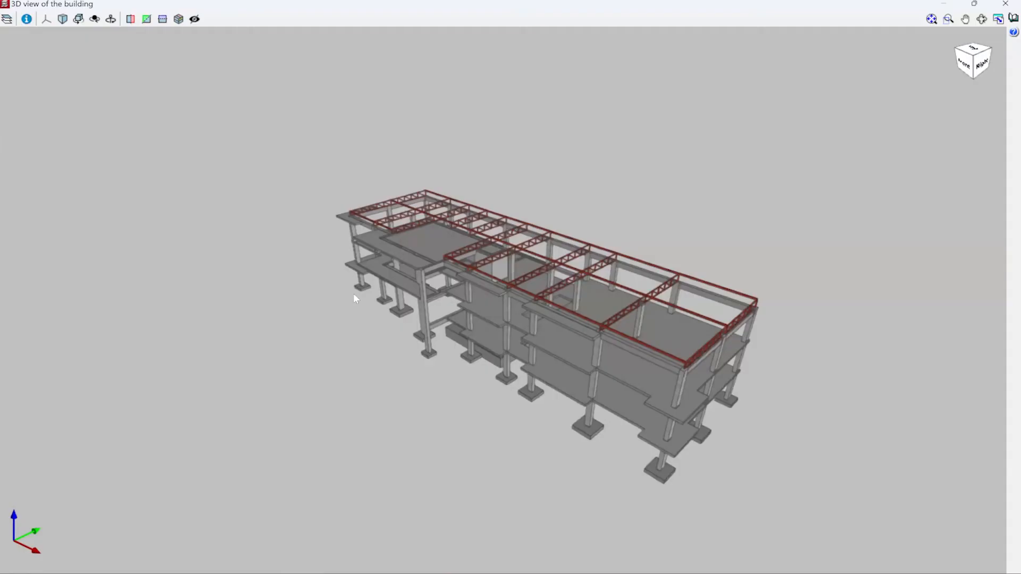
pyautogui.scroll(2, 372, 287)
pyautogui.moveTo(579, 271); pyautogui.dragTo(755, 234, button='middle')
pyautogui.scroll(-1, 755, 234)
pyautogui.moveTo(501, 365); pyautogui.dragTo(230, 405, button='middle')
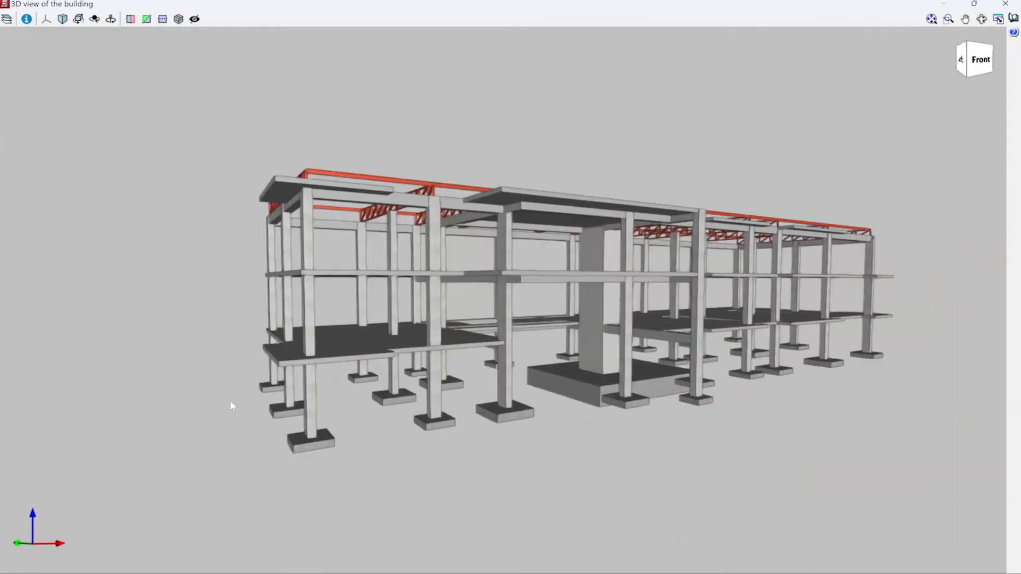
pyautogui.scroll(3, 230, 405)
pyautogui.moveTo(345, 398)
pyautogui.mouseDown(button='middle')
pyautogui.moveTo(365, 412)
pyautogui.moveTo(312, 415)
pyautogui.moveTo(527, 436)
pyautogui.moveTo(471, 436)
pyautogui.mouseUp(button='middle')
pyautogui.moveTo(383, 424); pyautogui.dragTo(277, 410, button='middle')
pyautogui.scroll(3, 516, 401)
pyautogui.scroll(-4, 442, 394)
pyautogui.scroll(3, 377, 402)
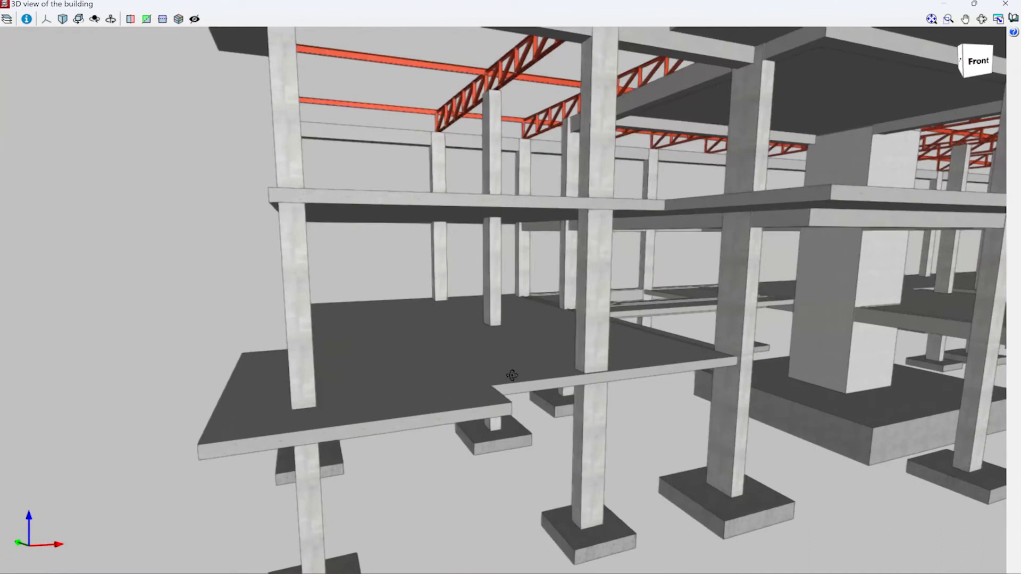
pyautogui.scroll(-3, 513, 378)
pyautogui.hotkey('alt', 'F4')
# - Examine the line loads between columns C1, C2 and C3 on the Ground Floor plan and check the load entry options
pyautogui.scroll(-2, 513, 372)
pyautogui.scroll(4, 439, 415)
pyautogui.scroll(2, 440, 415)
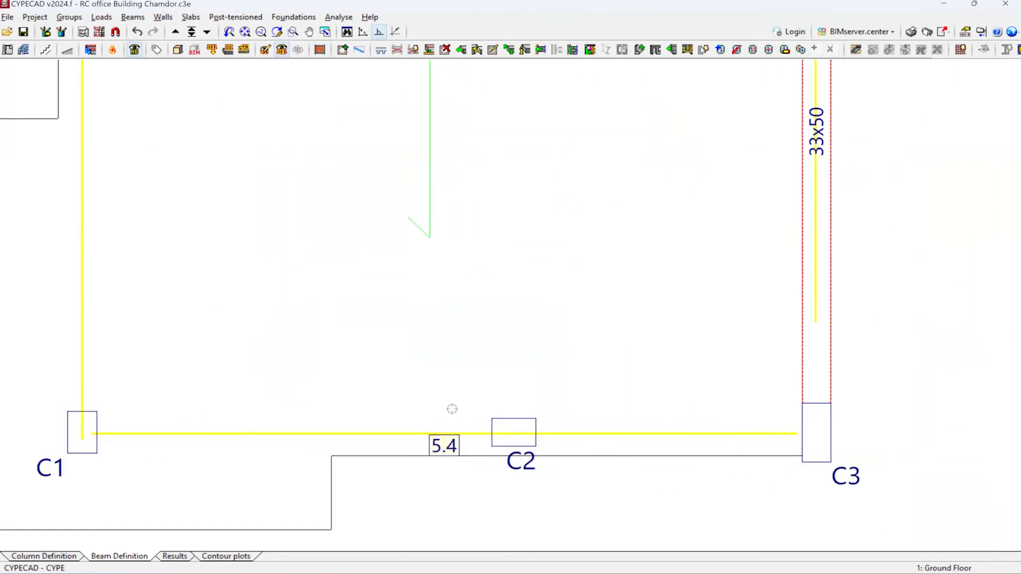
pyautogui.scroll(-2, 452, 409)
pyautogui.scroll(1, 391, 346)
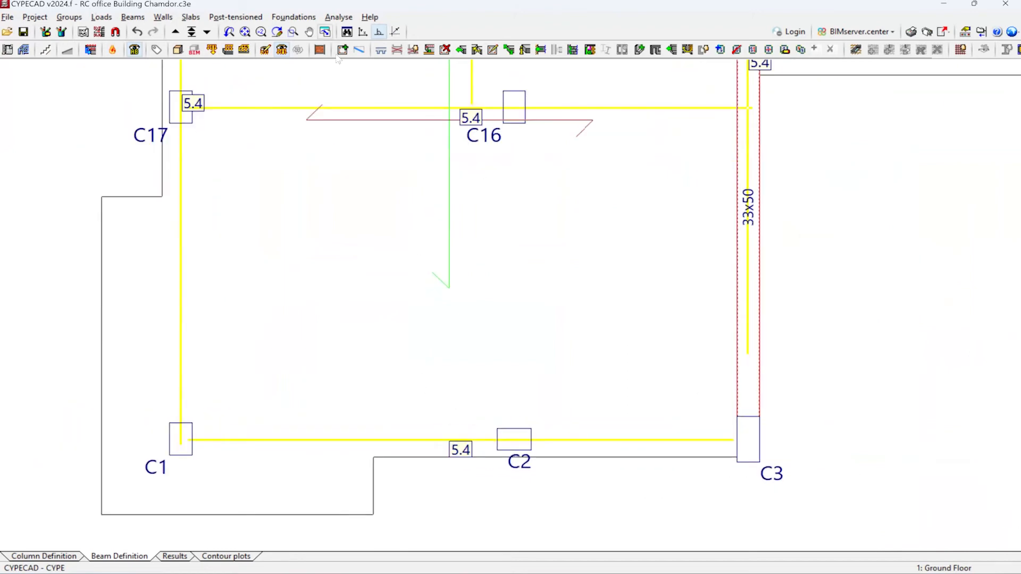
pyautogui.click(213, 50)
pyautogui.click(516, 342)
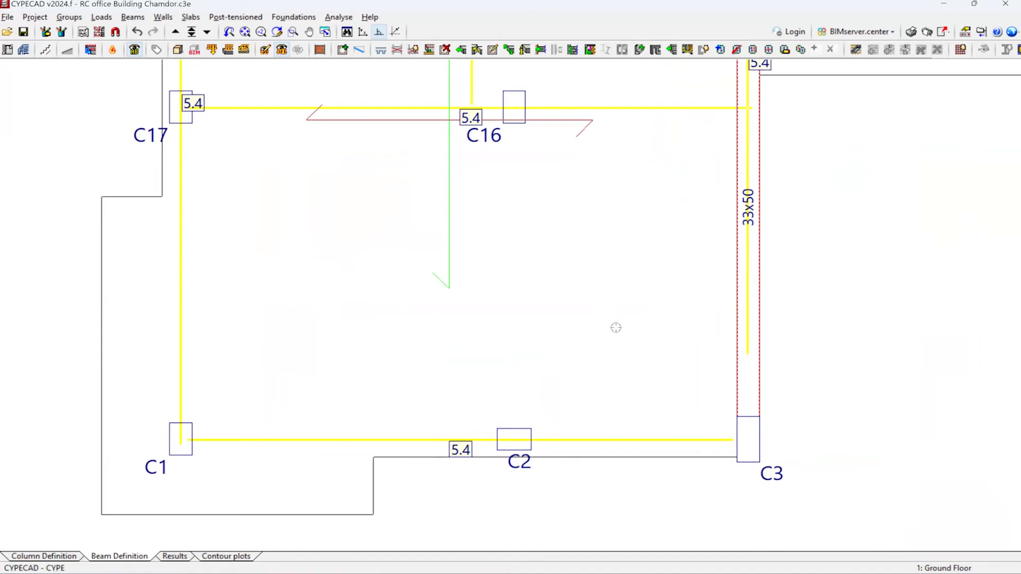
pyautogui.scroll(1, 477, 327)
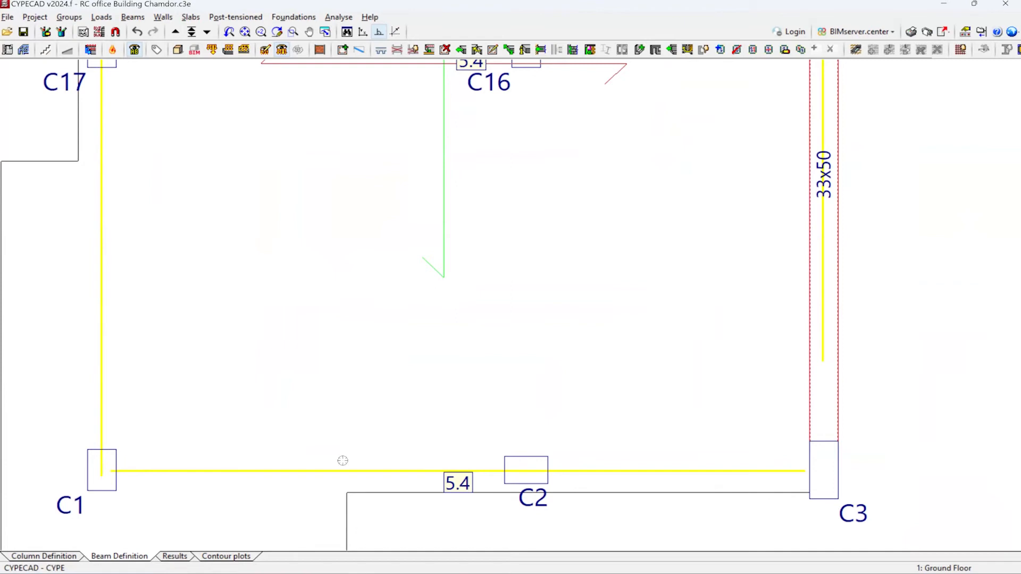
pyautogui.scroll(2, 459, 491)
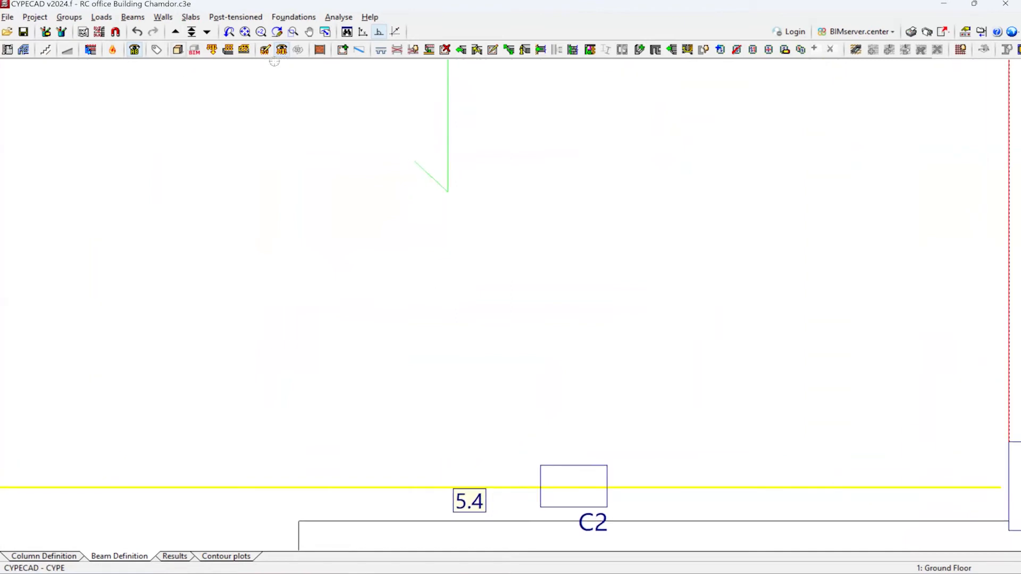
# - Add a uniform line dead load of 5.4 kN/m across the slab bay, parallel to the existing load between C1 and C3
pyautogui.click(211, 49)
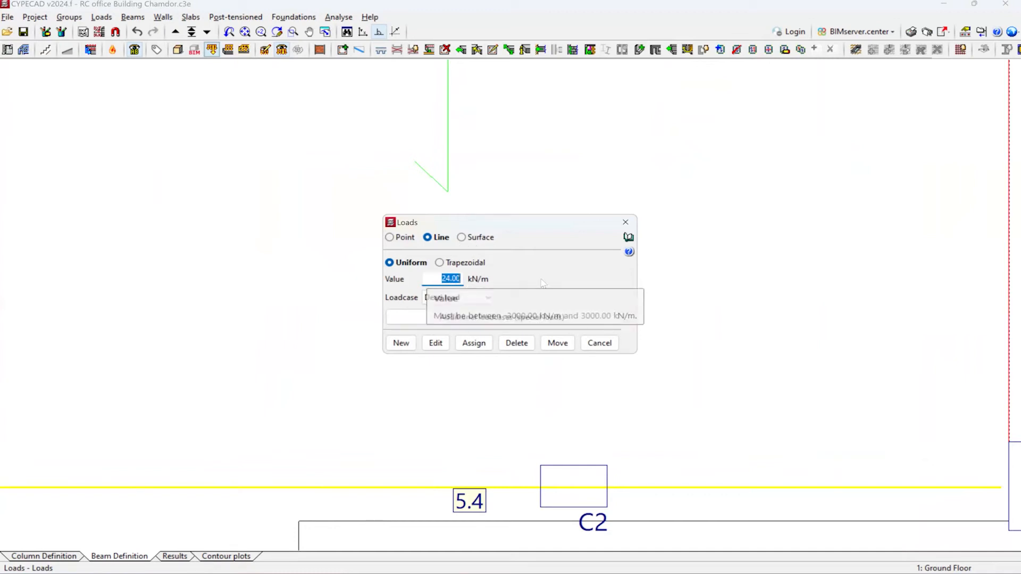
pyautogui.write('5.4')
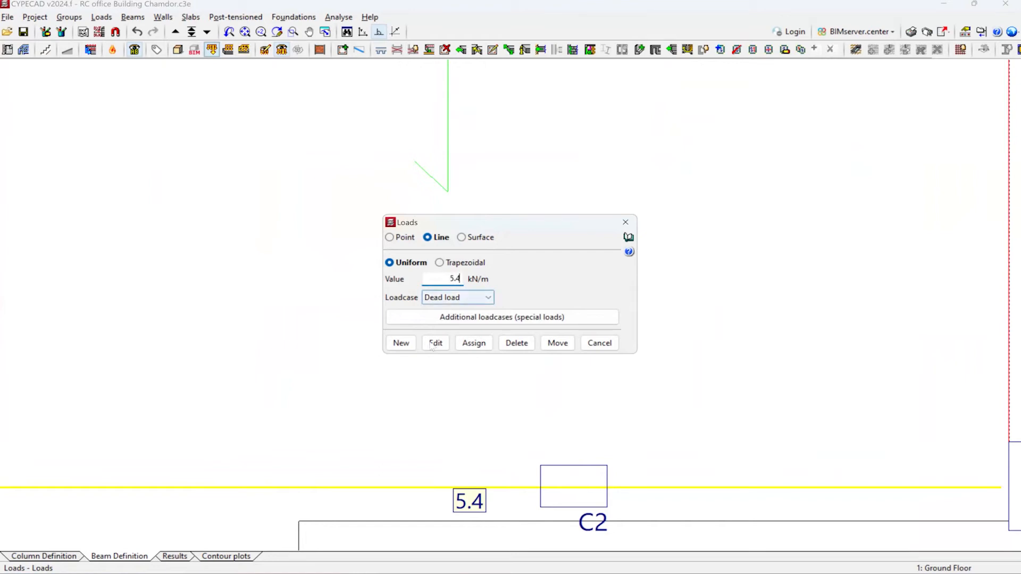
pyautogui.click(401, 343)
pyautogui.scroll(-3, 293, 318)
pyautogui.scroll(2, 293, 319)
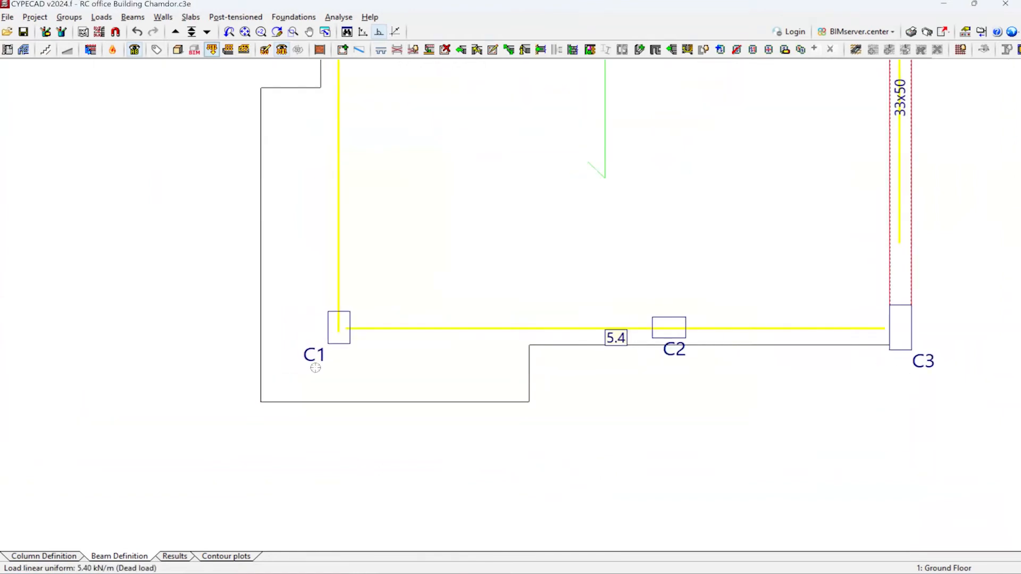
pyautogui.scroll(-1, 343, 346)
pyautogui.scroll(2, 662, 288)
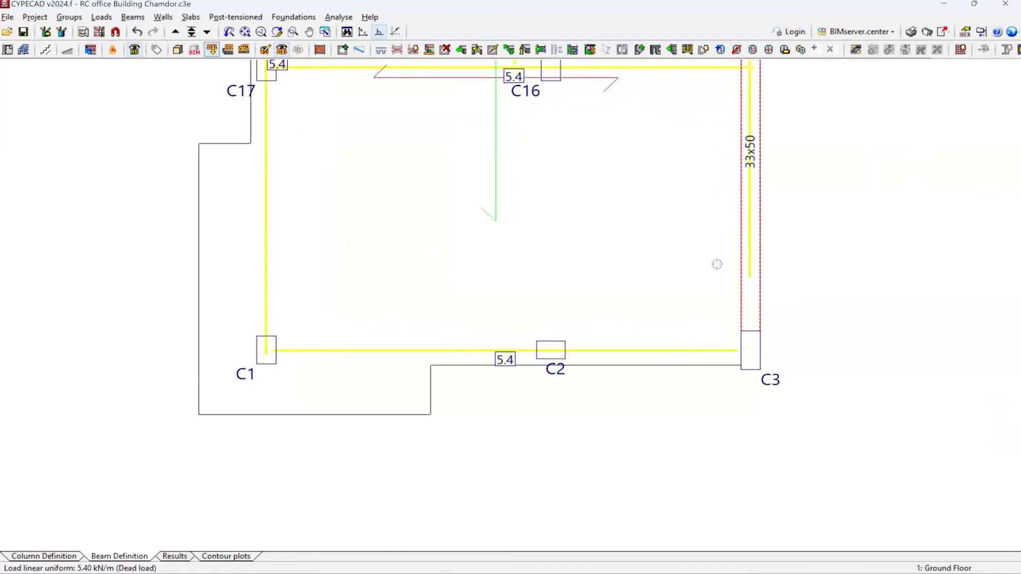
pyautogui.scroll(1, 362, 251)
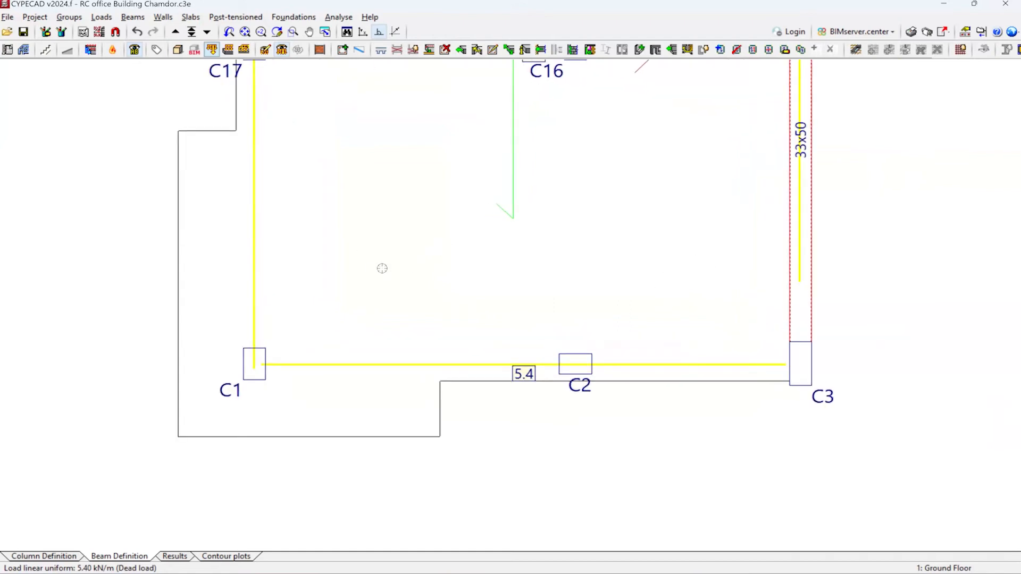
pyautogui.click(362, 265)
pyautogui.click(740, 265)
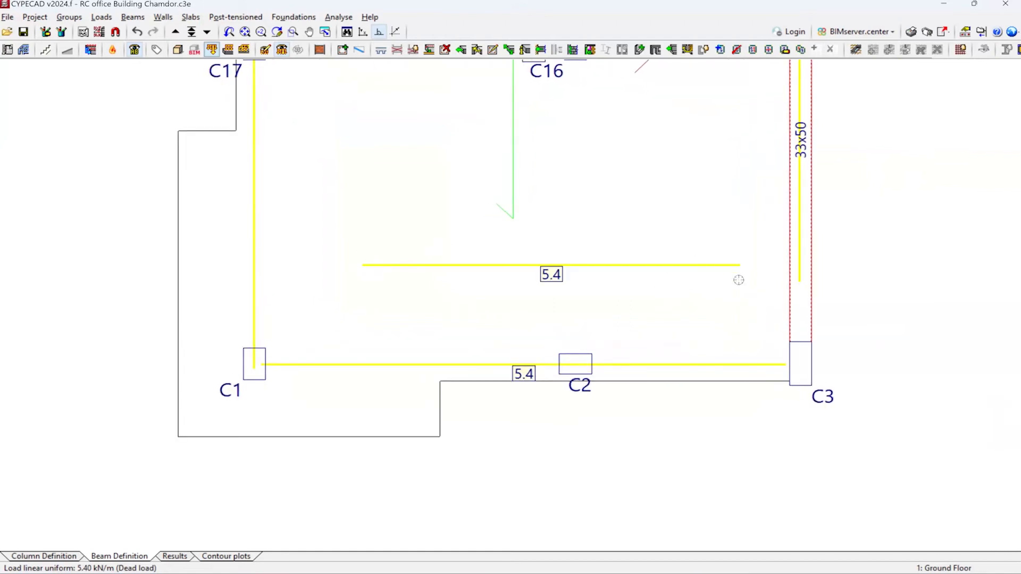
# - Undo the last line load added across the slab bay between C1 and C3
pyautogui.scroll(2, 547, 285)
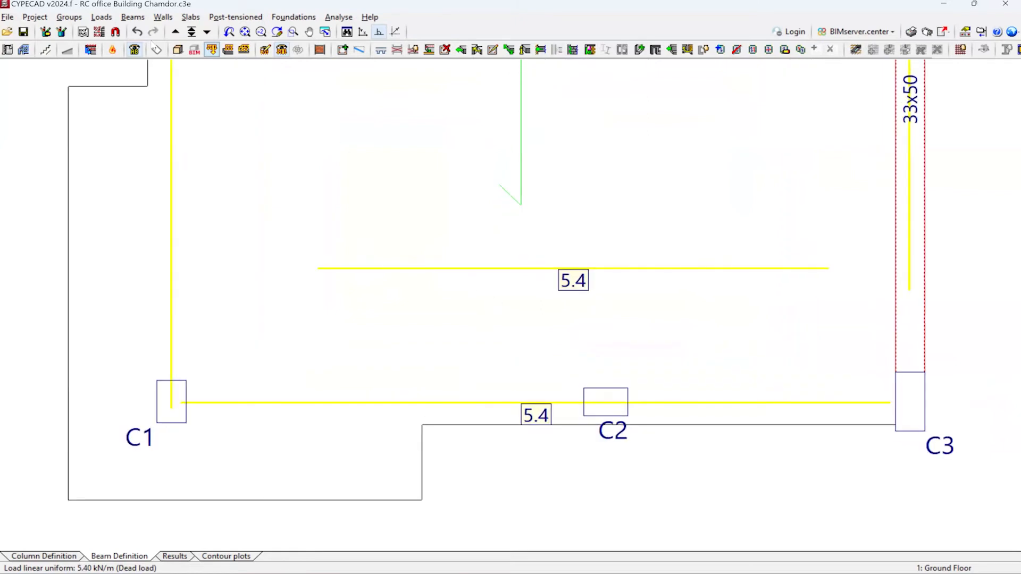
pyautogui.click(446, 51)
pyautogui.click(467, 267)
pyautogui.click(375, 283)
pyautogui.scroll(-2, 410, 198)
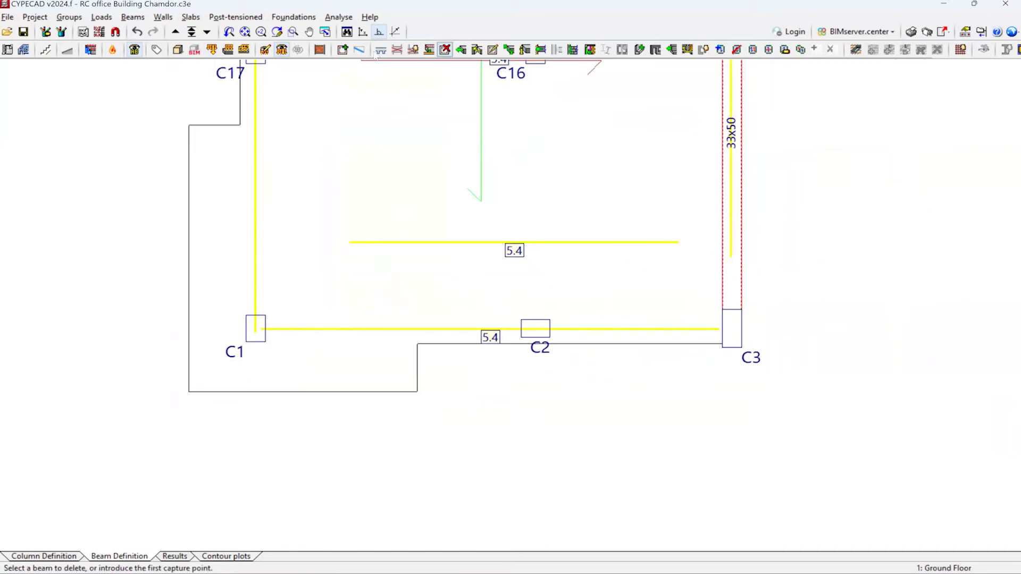
pyautogui.click(137, 32)
# - Examine the line load passing through C2 and the stepped slab edge below it on the Ground Floor plan
pyautogui.scroll(1, 266, 401)
pyautogui.scroll(-1, 287, 323)
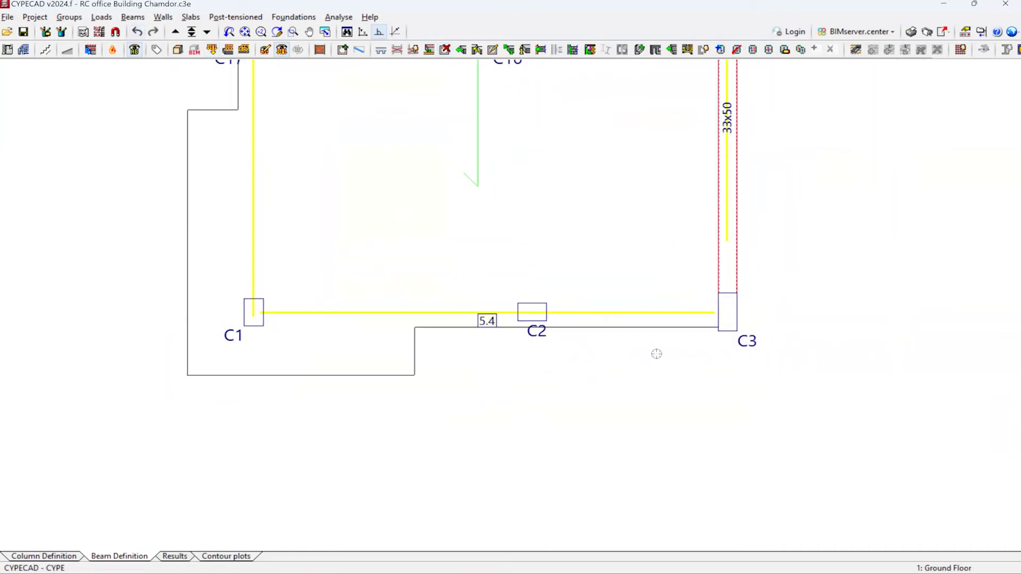
pyautogui.scroll(-1, 319, 367)
pyautogui.scroll(-1, 326, 378)
pyautogui.scroll(4, 372, 342)
pyautogui.scroll(1, 400, 326)
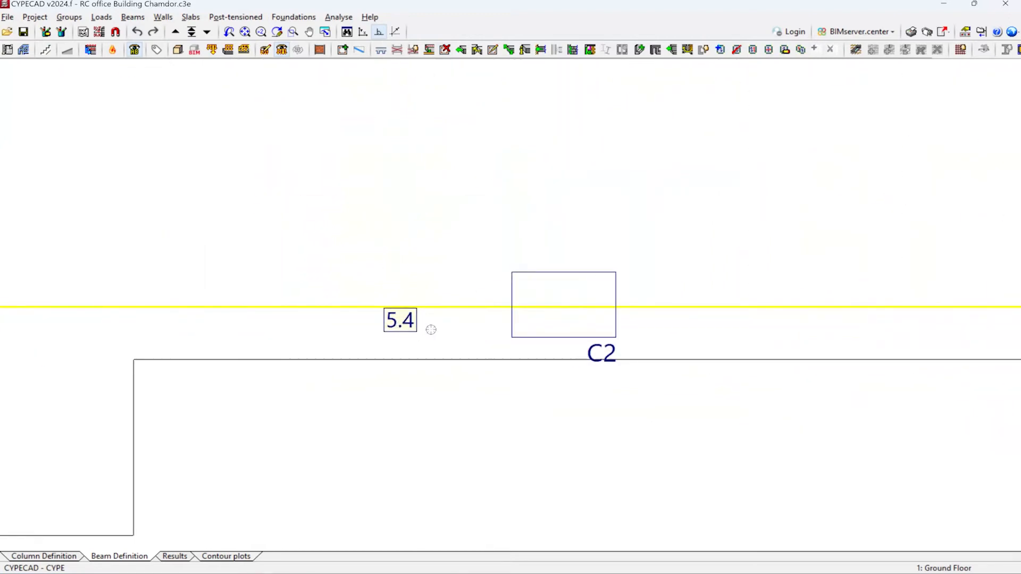
pyautogui.scroll(-3, 596, 388)
pyautogui.scroll(-1, 545, 397)
pyautogui.scroll(3, 485, 260)
pyautogui.scroll(-5, 474, 448)
pyautogui.scroll(1, 457, 290)
pyautogui.scroll(2, 538, 257)
pyautogui.scroll(2, 551, 351)
pyautogui.scroll(-5, 366, 288)
pyautogui.scroll(3, 837, 268)
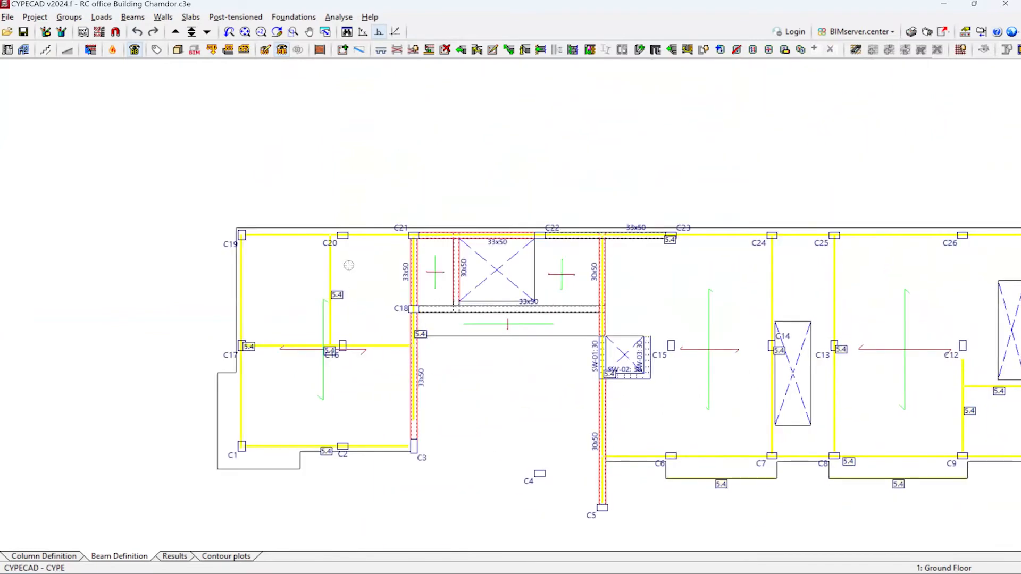
# - Examine the interior line loads between columns C16, C17, C19 and C20 and their connection to the beam near C18
pyautogui.scroll(2, 184, 371)
pyautogui.scroll(4, 425, 338)
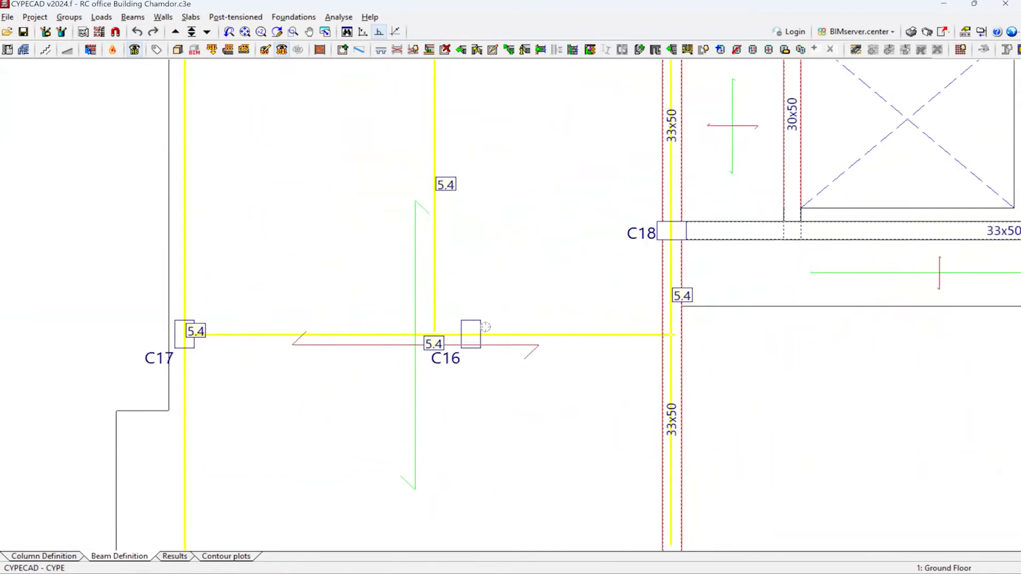
pyautogui.scroll(-6, 382, 257)
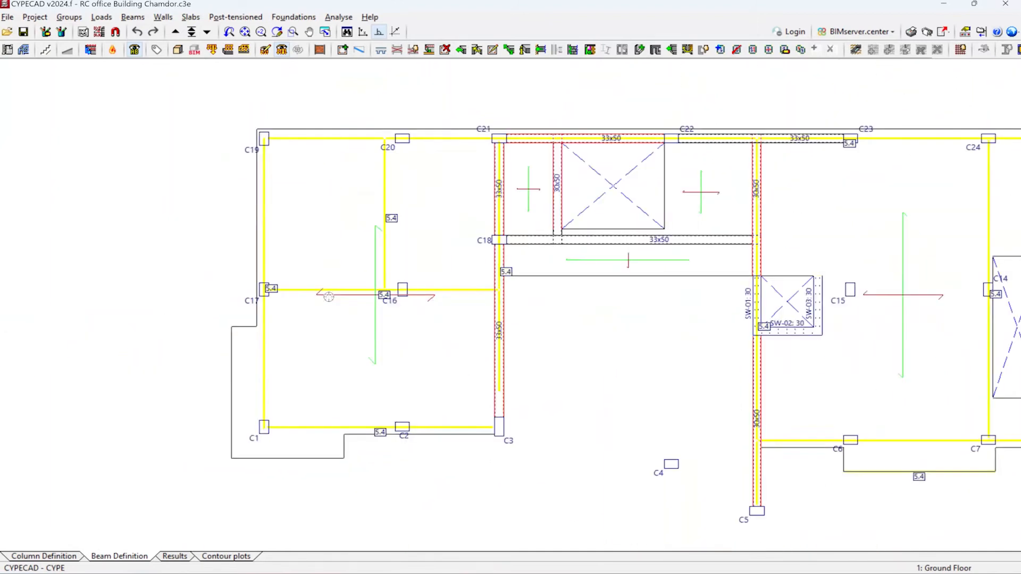
pyautogui.scroll(1, 364, 266)
pyautogui.scroll(3, 351, 286)
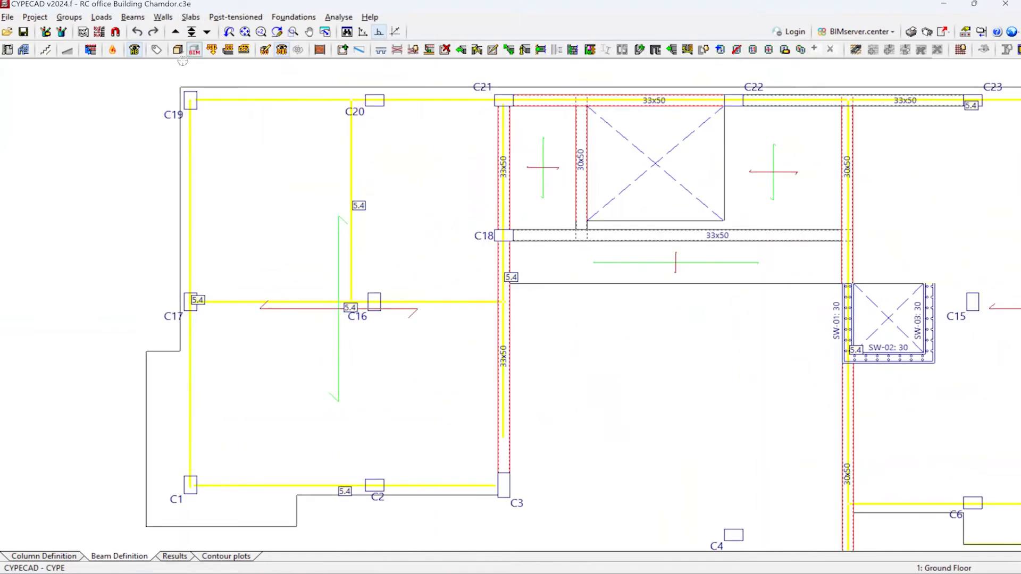
pyautogui.scroll(-2, 381, 297)
pyautogui.scroll(2, 348, 269)
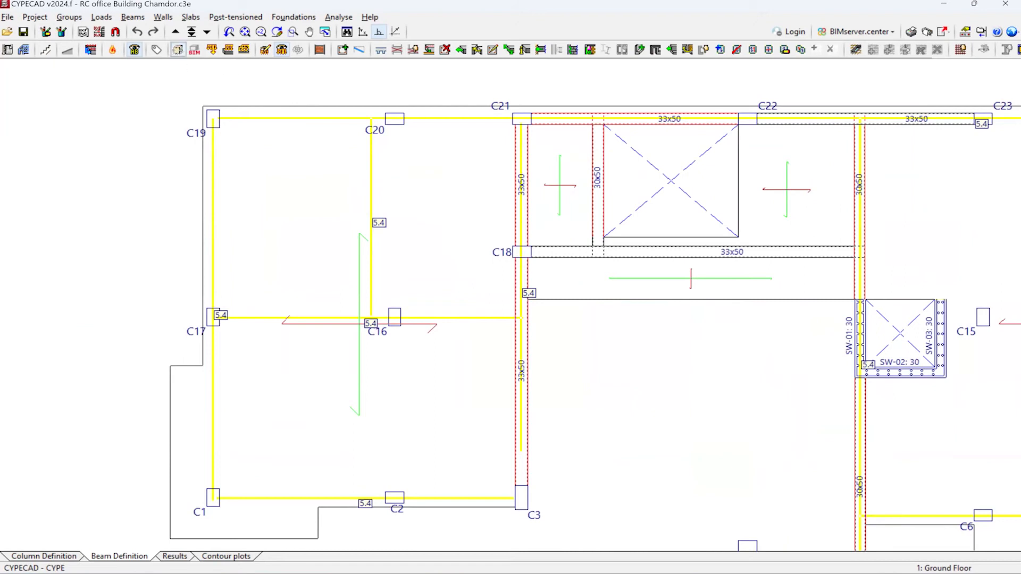
pyautogui.scroll(3, 369, 295)
pyautogui.scroll(-3, 399, 438)
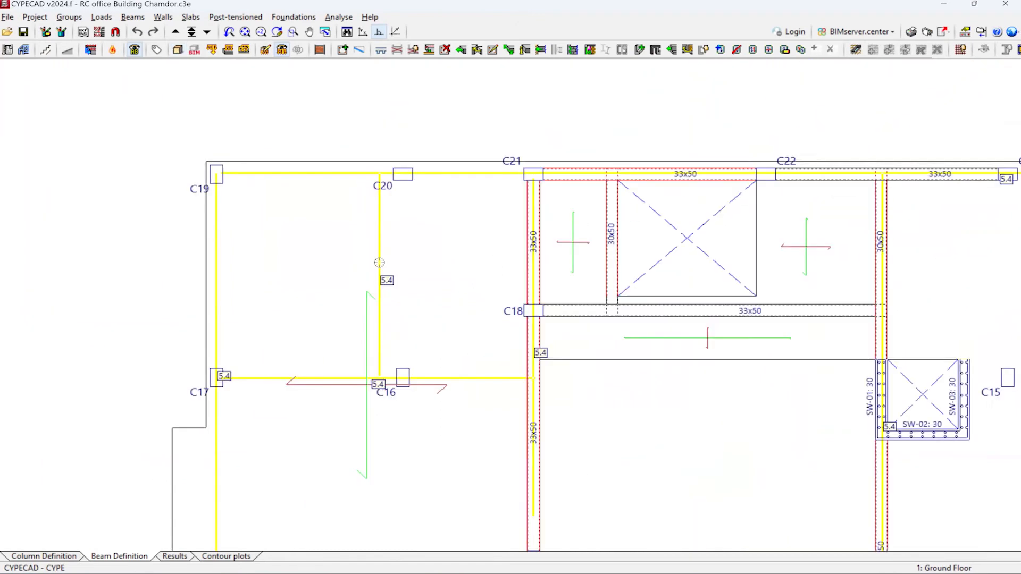
pyautogui.scroll(1, 383, 159)
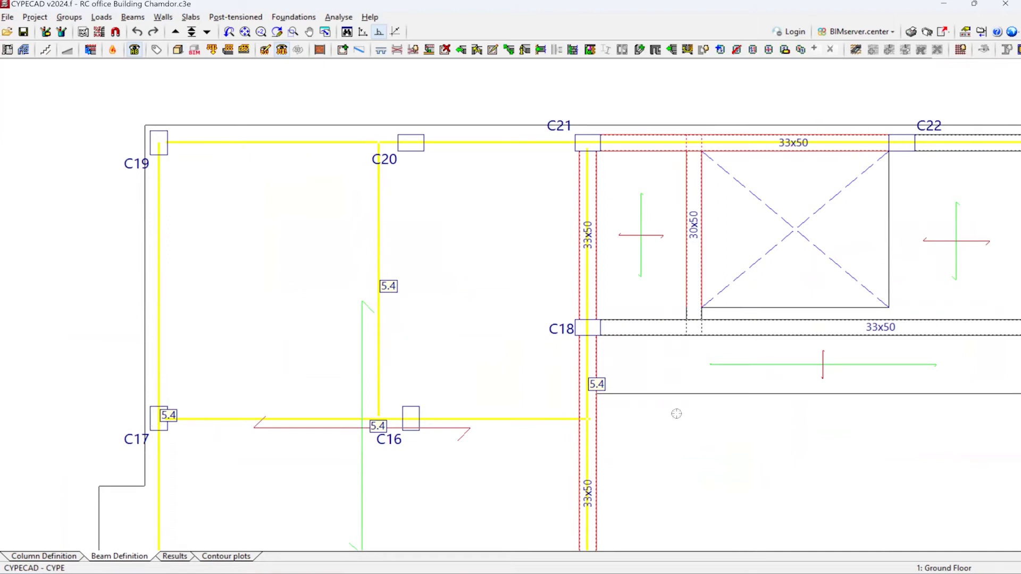
pyautogui.scroll(1, 385, 407)
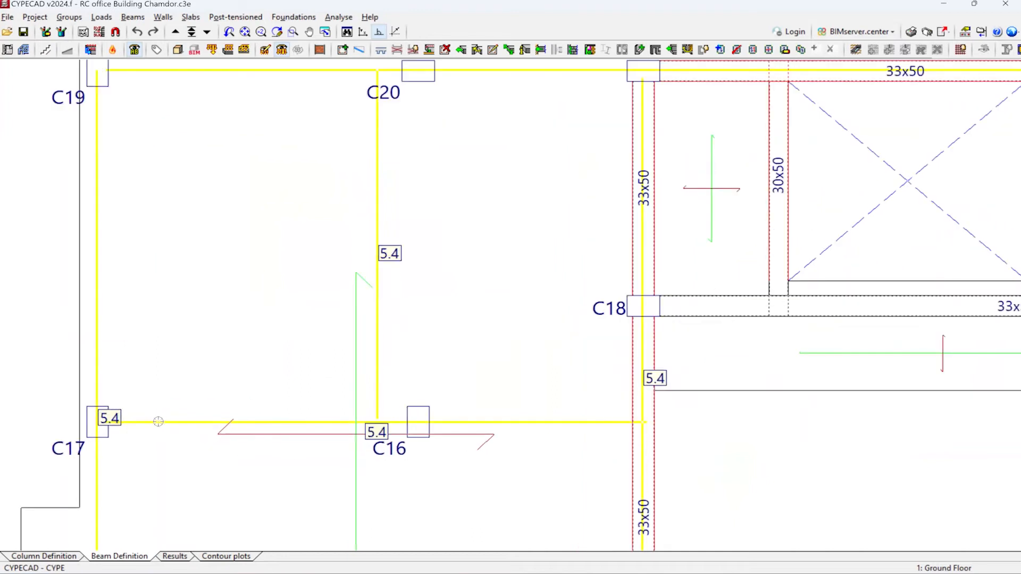
pyautogui.scroll(-2, 526, 394)
pyautogui.scroll(1, 495, 394)
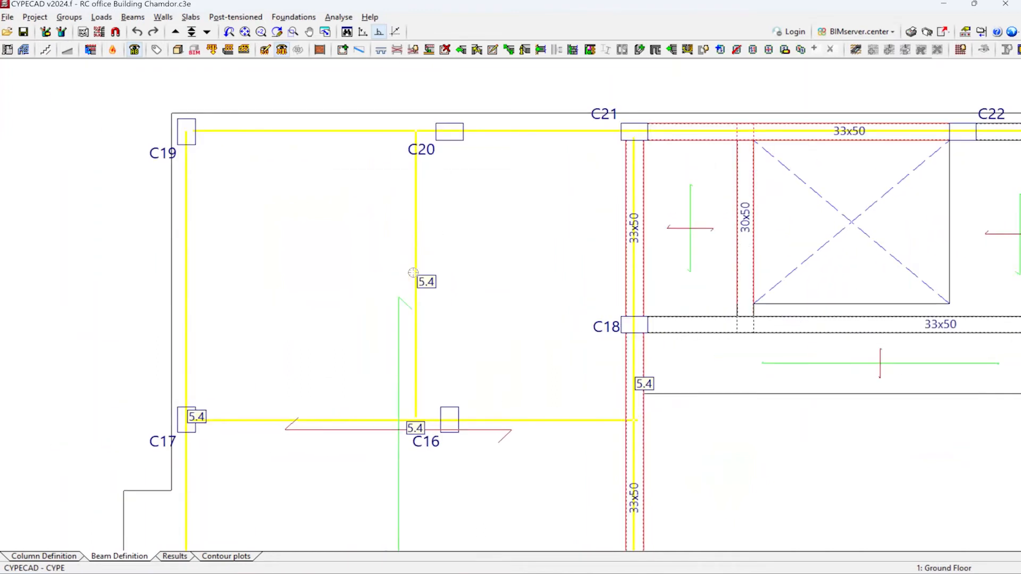
pyautogui.scroll(1, 415, 277)
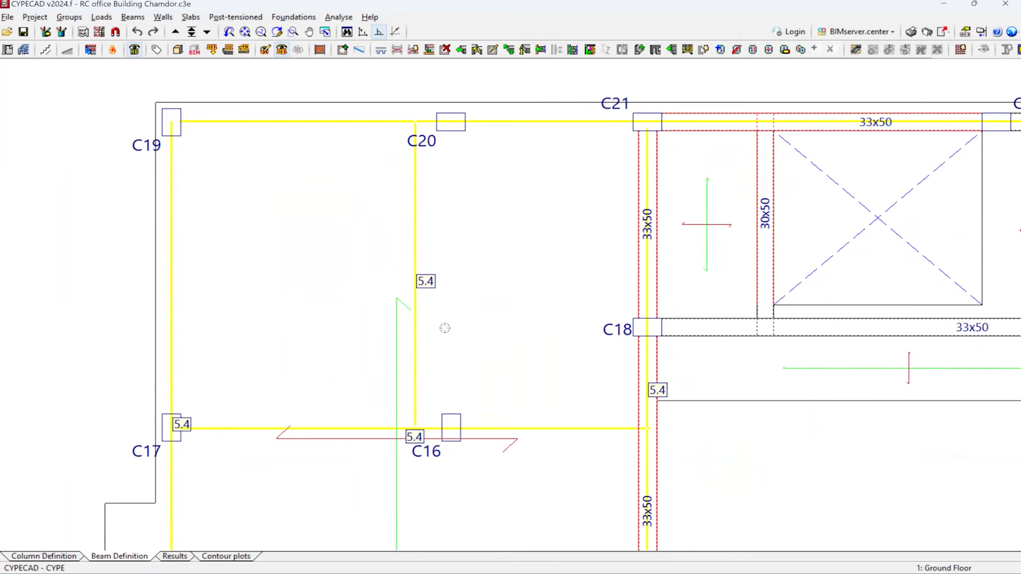
pyautogui.scroll(2, 441, 285)
pyautogui.scroll(-3, 455, 292)
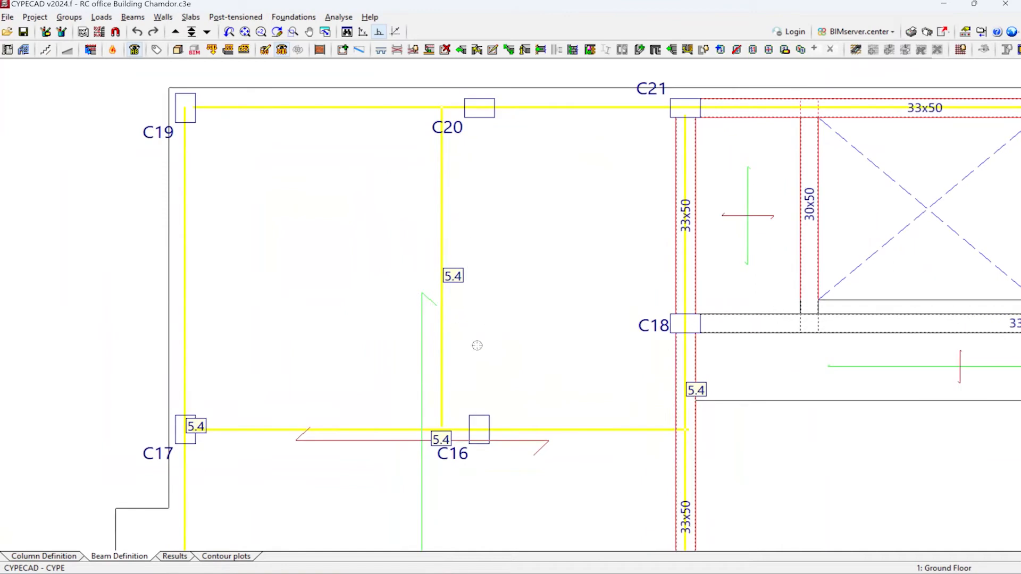
# - Examine the Ground Floor slab panels, check the available slab commands, and inspect the bay between C1, C3, C16 and C17
pyautogui.scroll(-3, 247, 397)
pyautogui.scroll(-1, 782, 440)
pyautogui.scroll(1, 223, 329)
pyautogui.scroll(1, 236, 329)
pyautogui.scroll(-2, 223, 319)
pyautogui.scroll(2, 236, 330)
pyautogui.scroll(-2, 451, 301)
pyautogui.scroll(1, 451, 301)
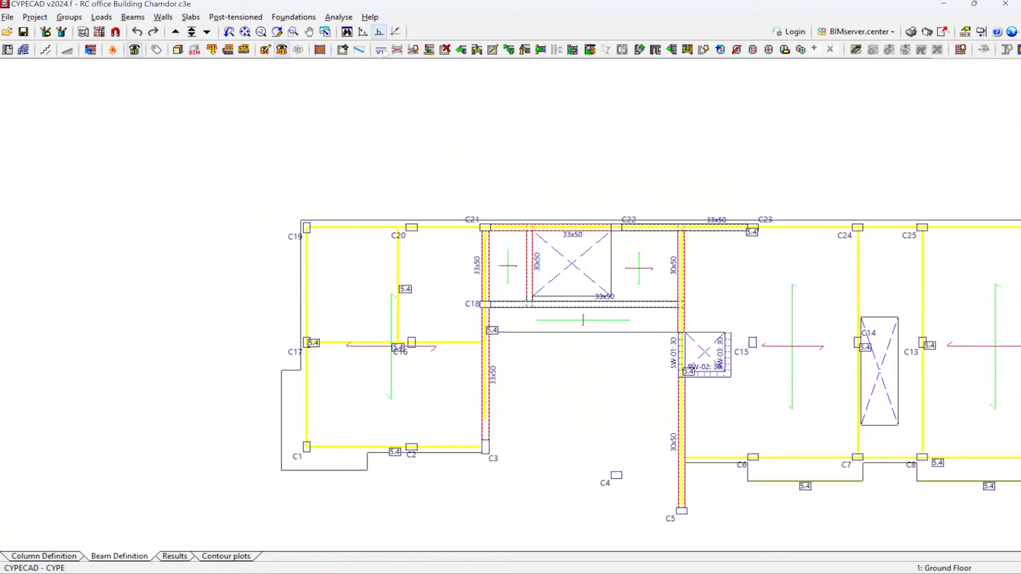
pyautogui.click(189, 18)
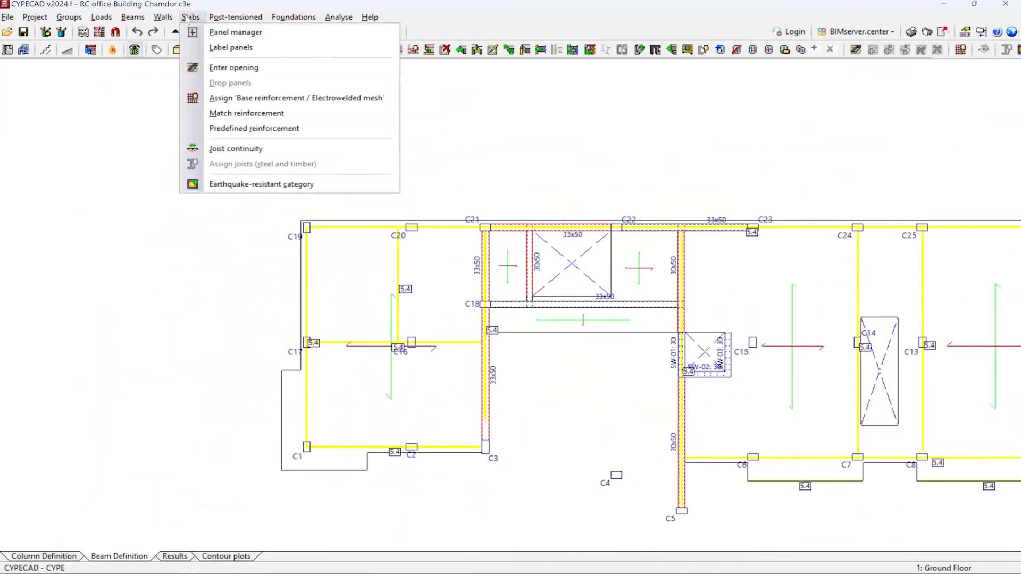
pyautogui.press('Escape')
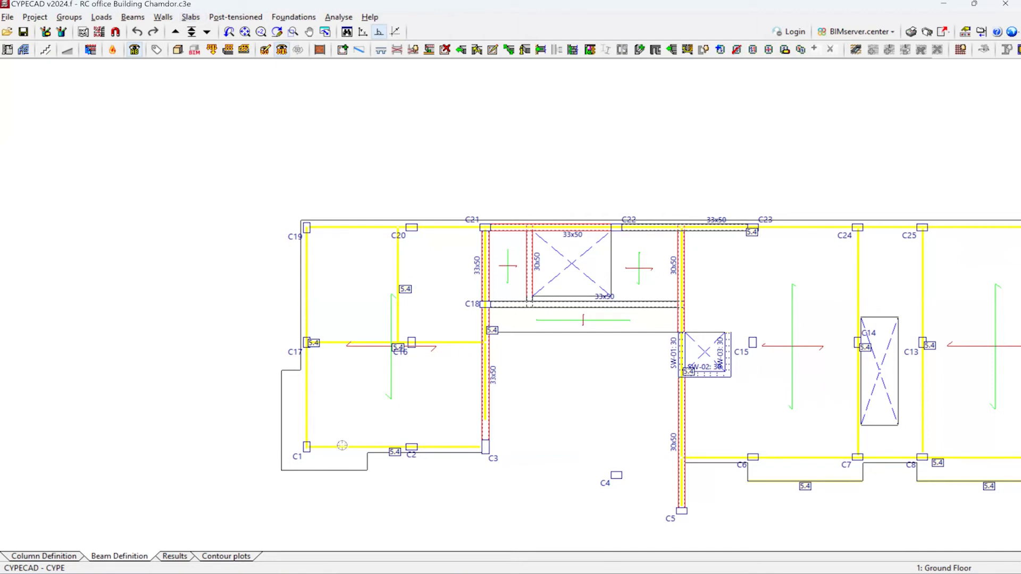
pyautogui.scroll(1, 342, 446)
pyautogui.scroll(1, 315, 416)
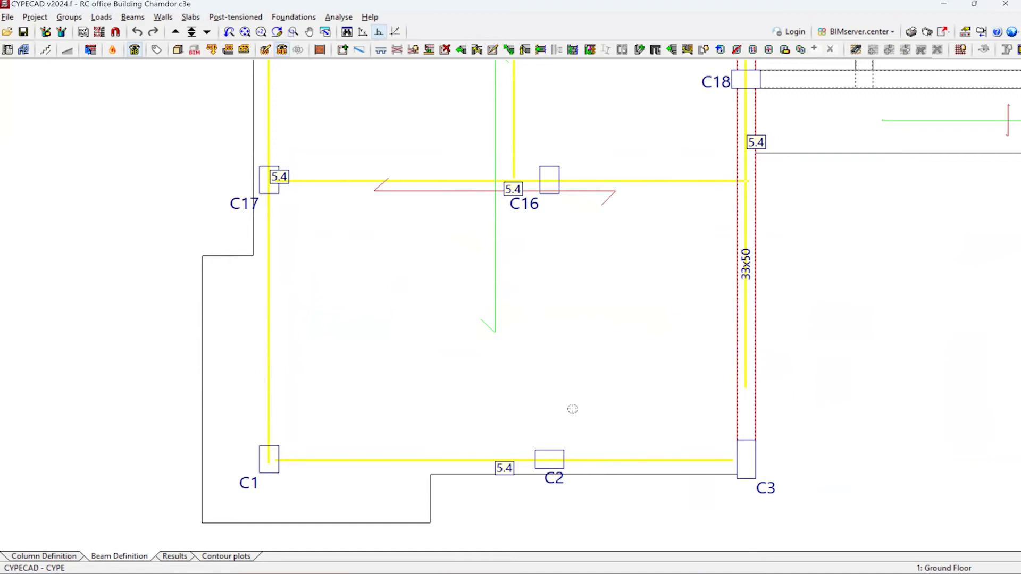
# - Start entering a new slab panel with the Panel manager and choose joist floor slabs as its type
pyautogui.click(191, 17)
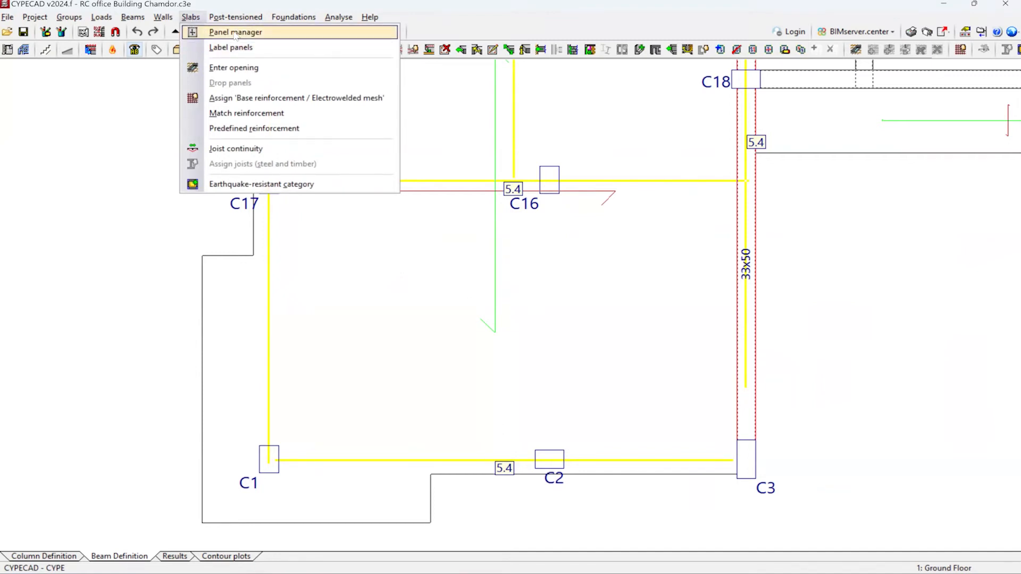
pyautogui.click(279, 32)
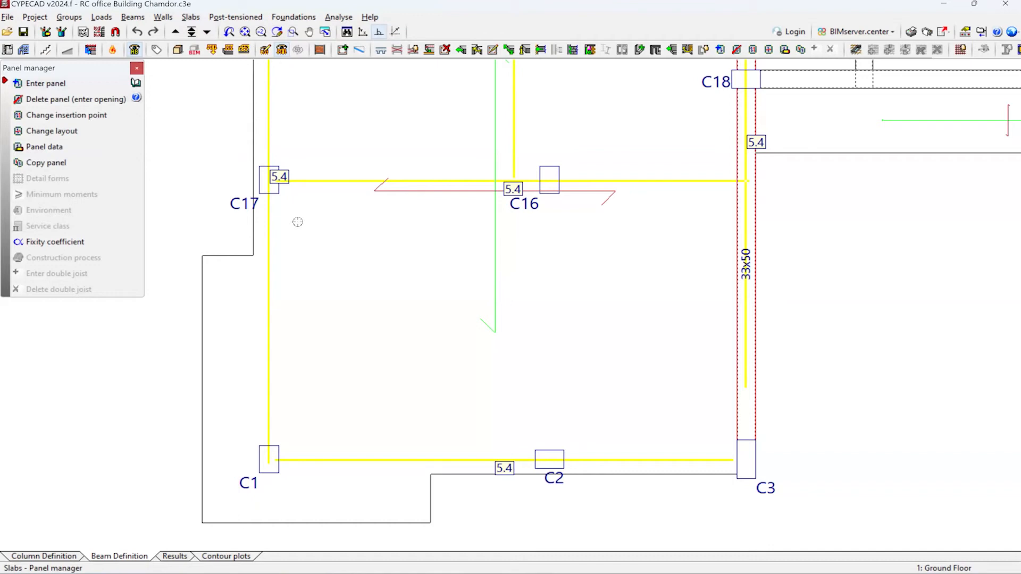
pyautogui.click(137, 68)
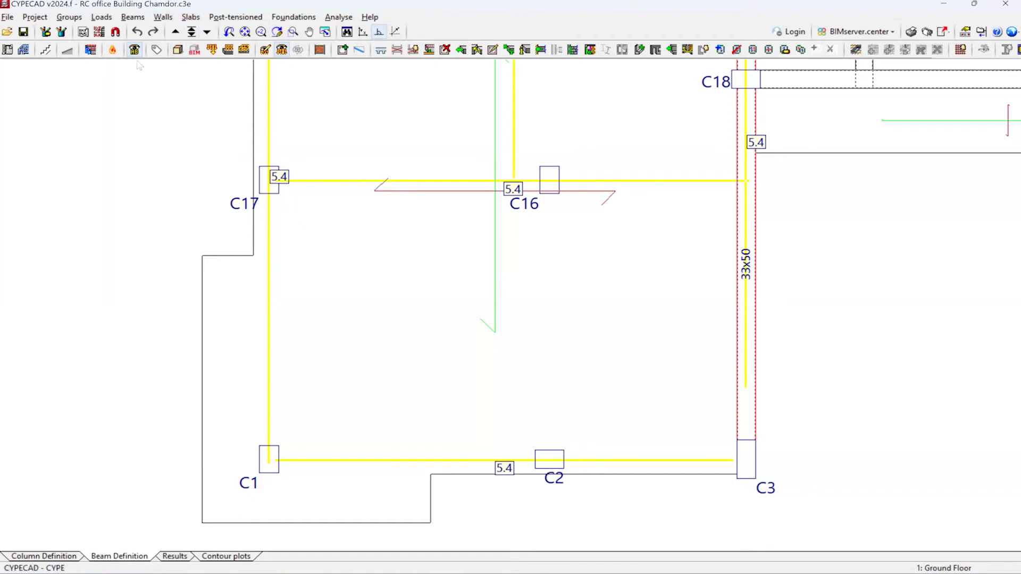
pyautogui.click(208, 19)
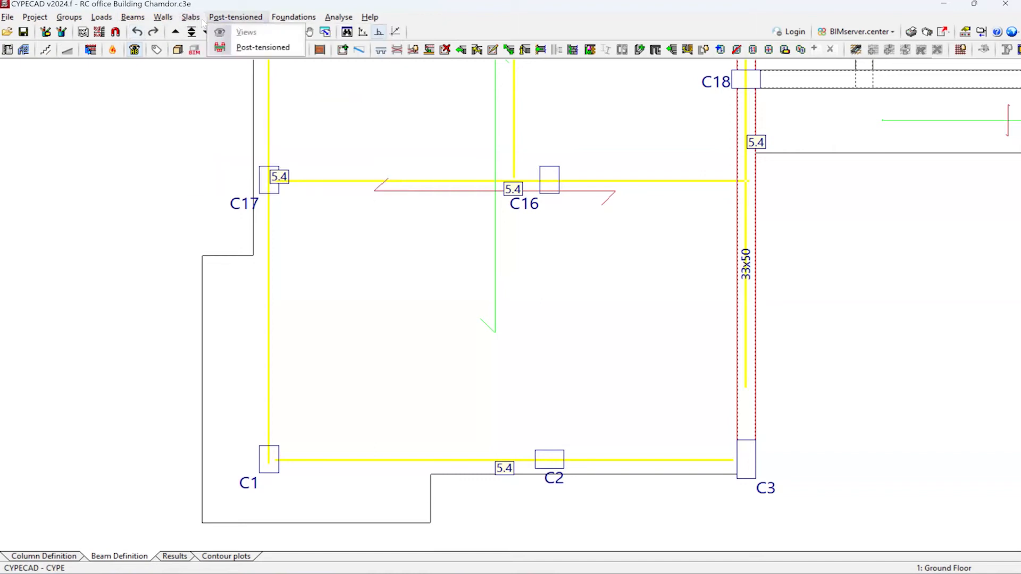
pyautogui.moveTo(190, 18)
pyautogui.click(224, 33)
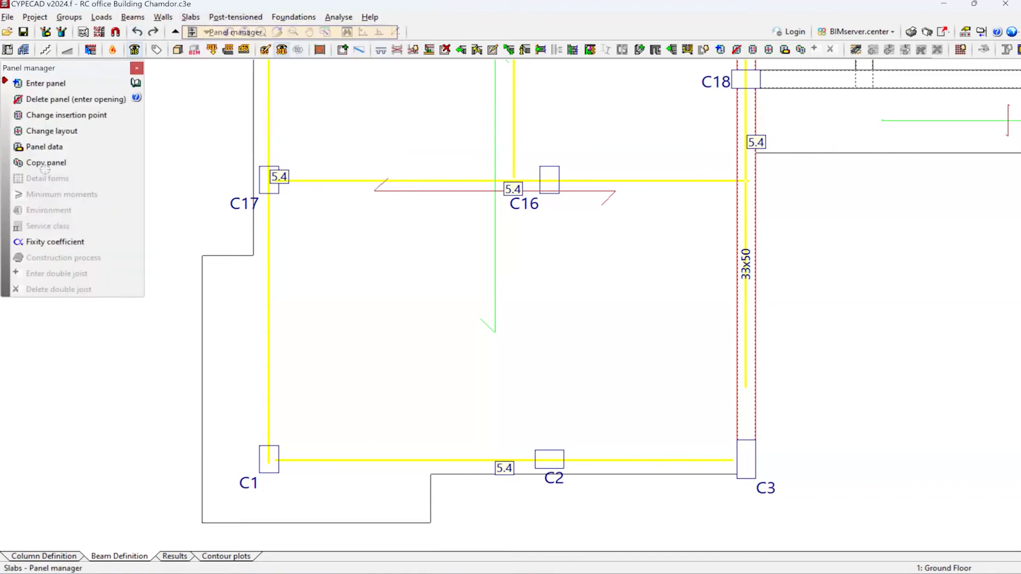
pyautogui.click(63, 83)
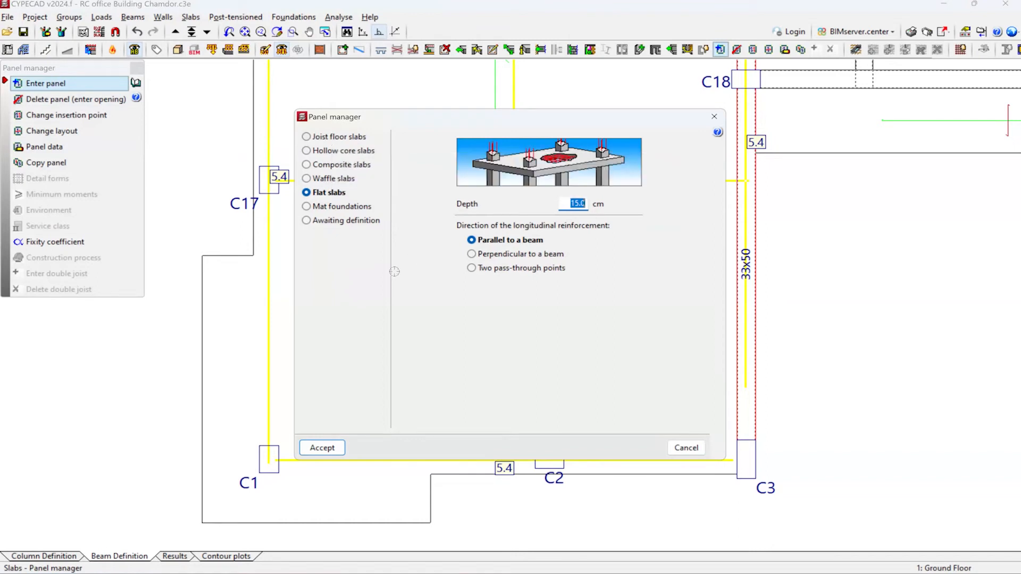
pyautogui.click(321, 137)
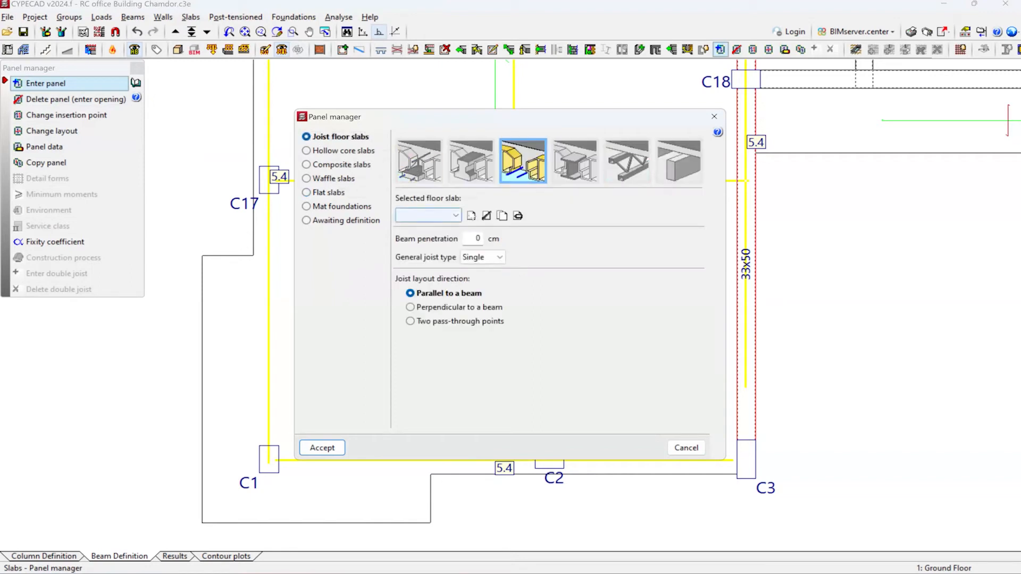
# - Try to create an in situ joist floor slab with reference S205 and check the dimensions required for its form
pyautogui.click(471, 216)
pyautogui.press('Escape')
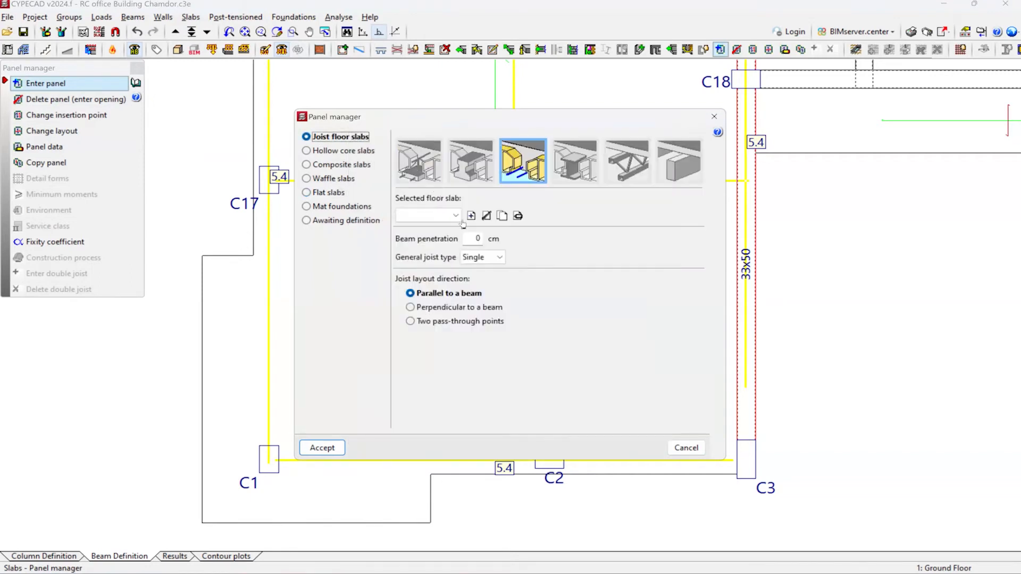
pyautogui.click(470, 216)
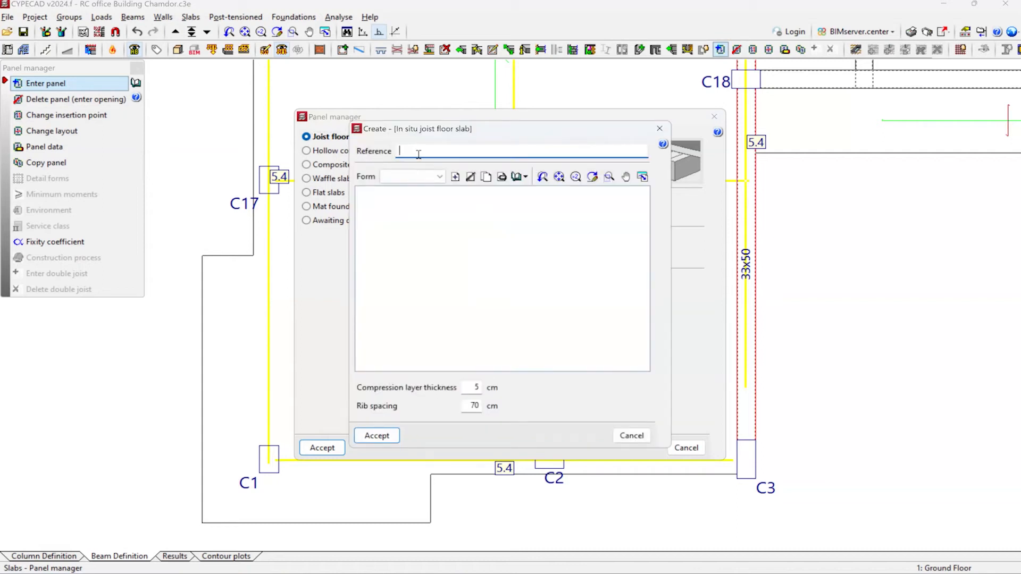
pyautogui.press('Tab')
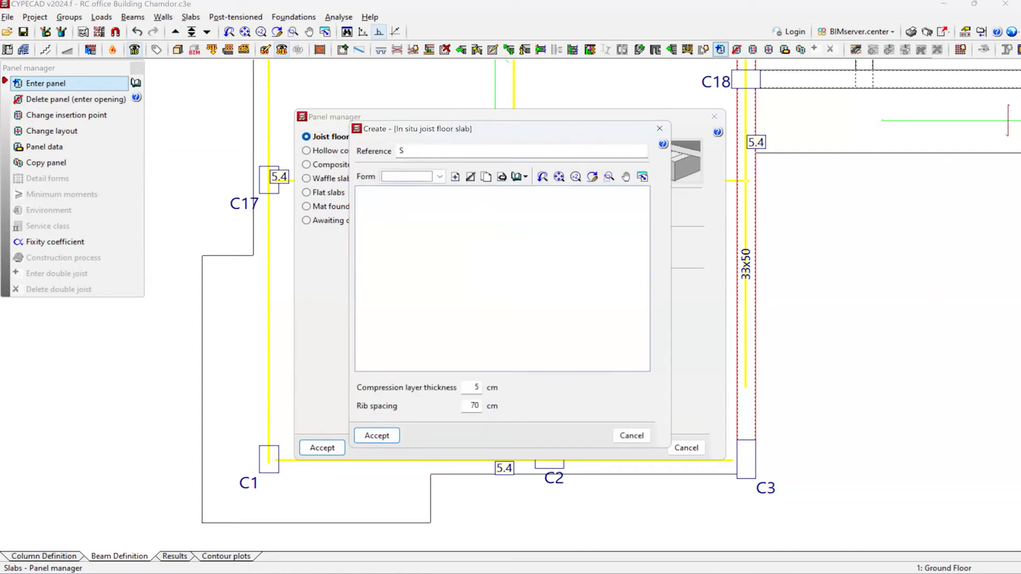
pyautogui.click(446, 154)
pyautogui.write('20')
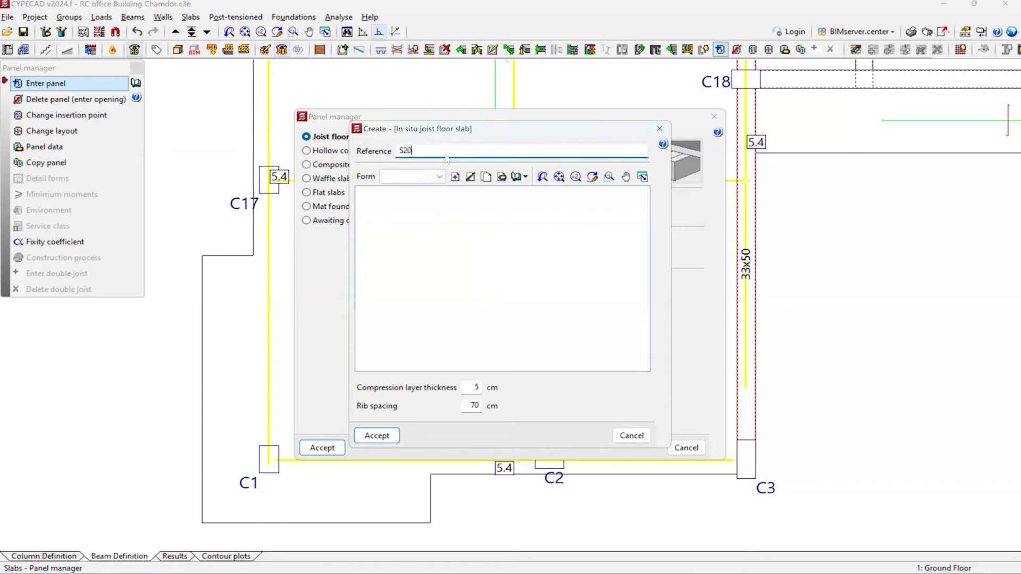
pyautogui.write('5')
pyautogui.click(455, 177)
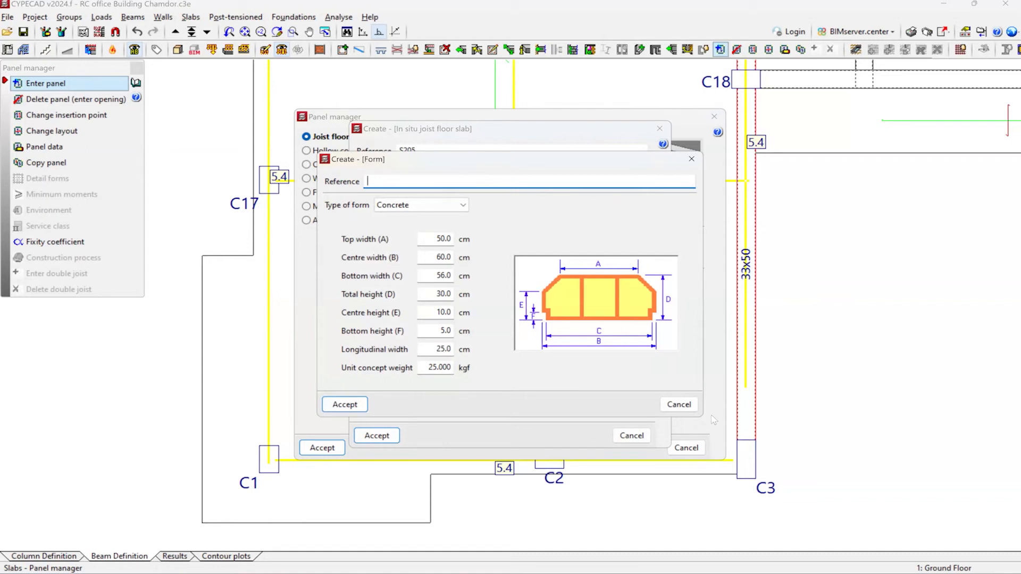
pyautogui.press('Escape')
pyautogui.press('Escape')
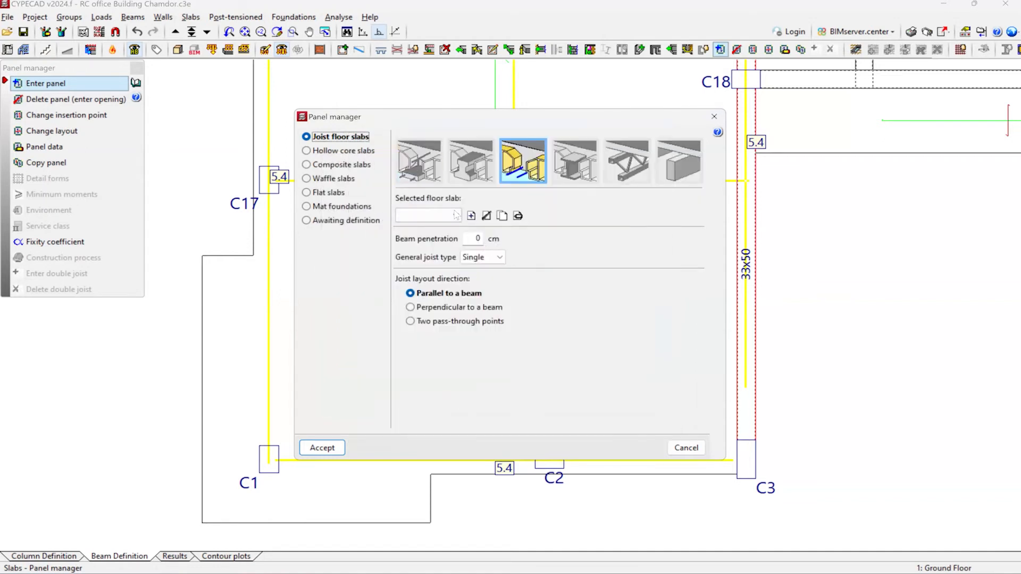
# - Check the general joist types offered for joist floor slabs, keep Single, and leave the panel entry settings
pyautogui.click(499, 258)
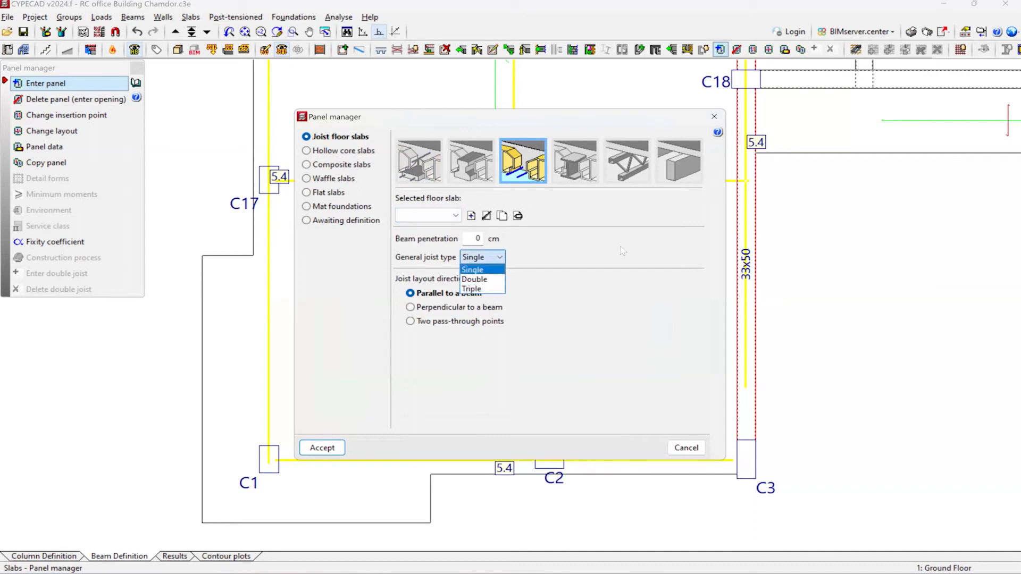
pyautogui.click(495, 259)
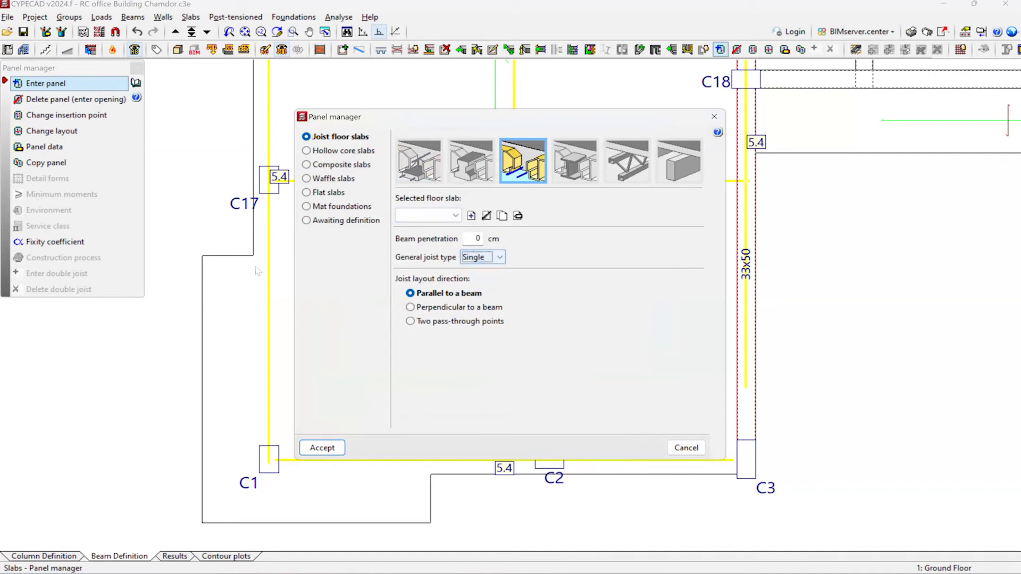
pyautogui.click(495, 259)
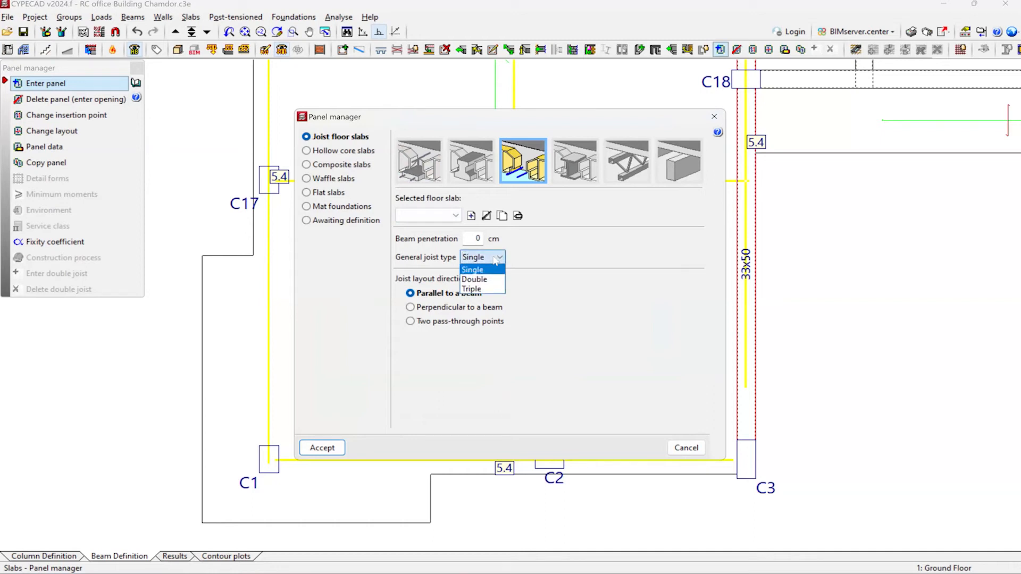
pyautogui.click(508, 276)
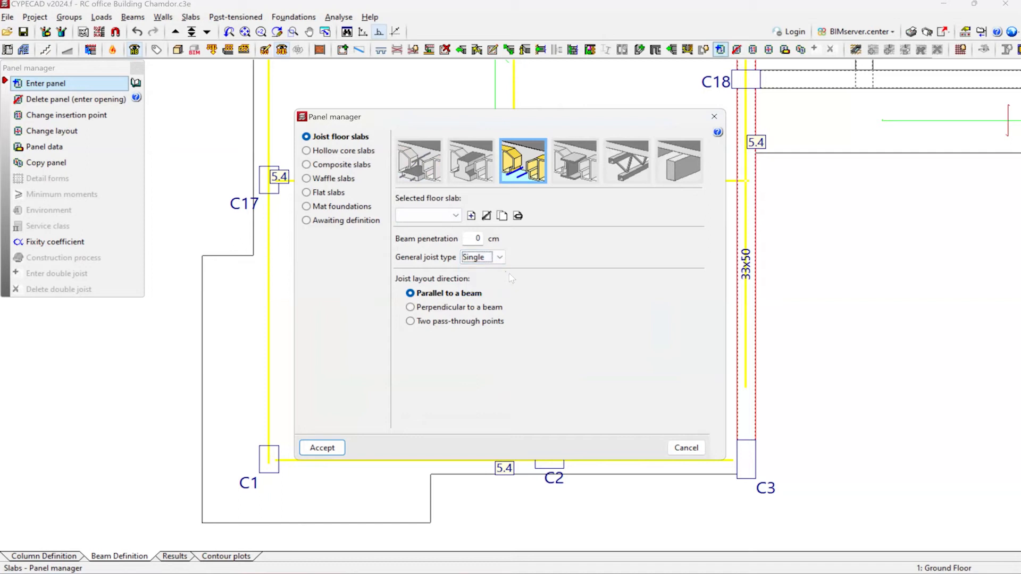
pyautogui.press('Escape')
pyautogui.scroll(-3, 324, 349)
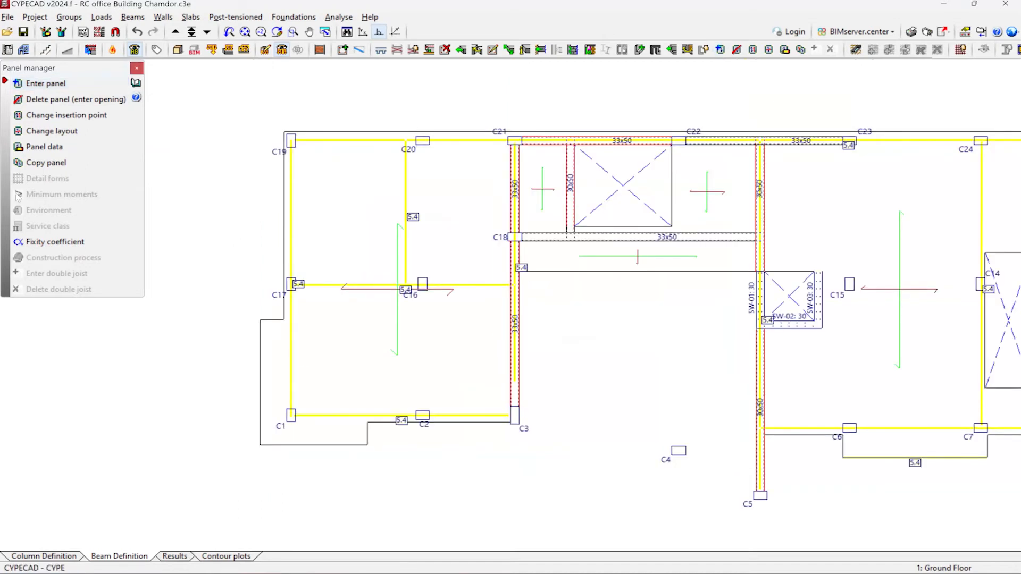
# - Start entering a new slab panel and choose hollow core slabs as its type
pyautogui.click(45, 84)
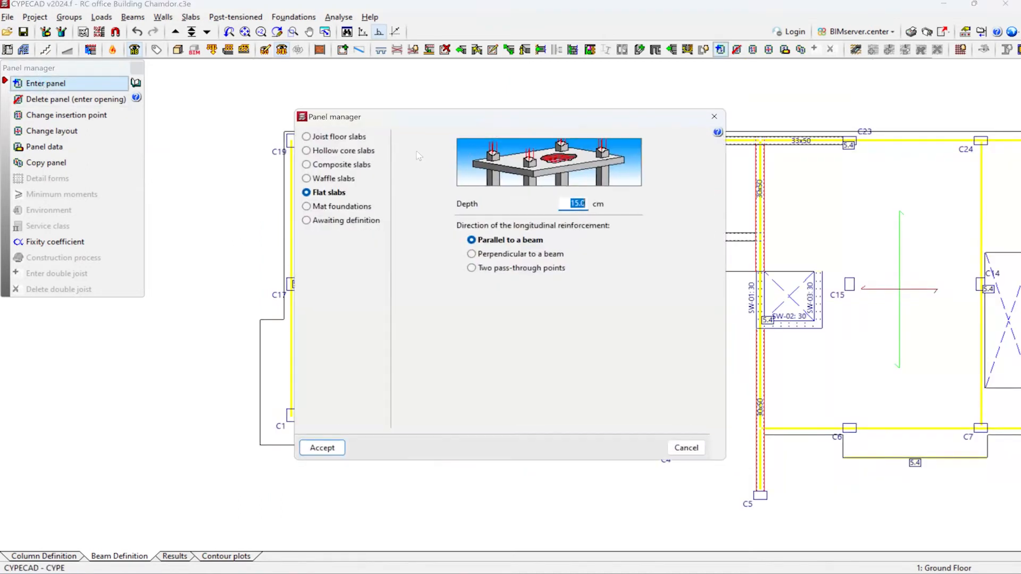
pyautogui.click(362, 152)
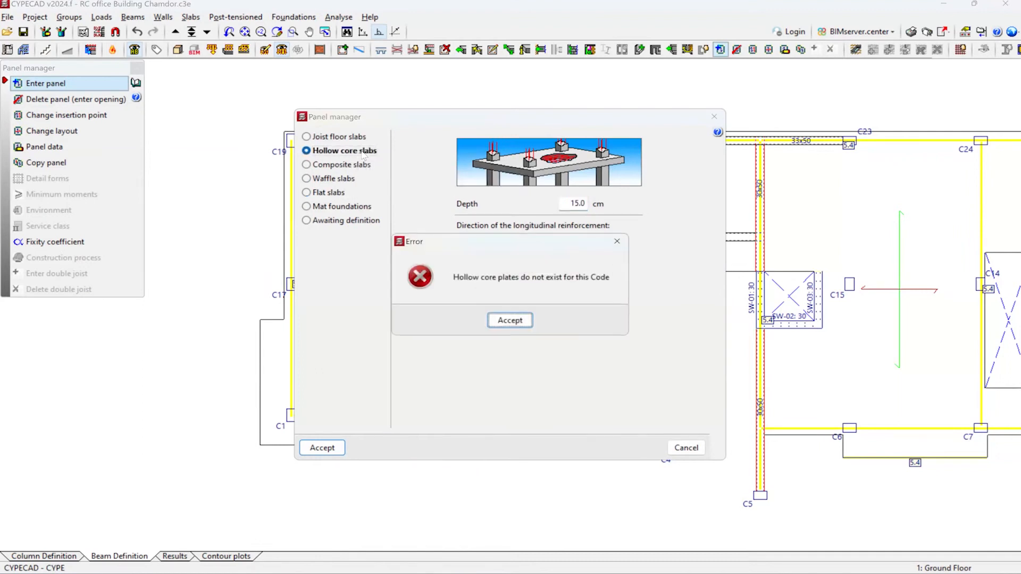
pyautogui.click(520, 321)
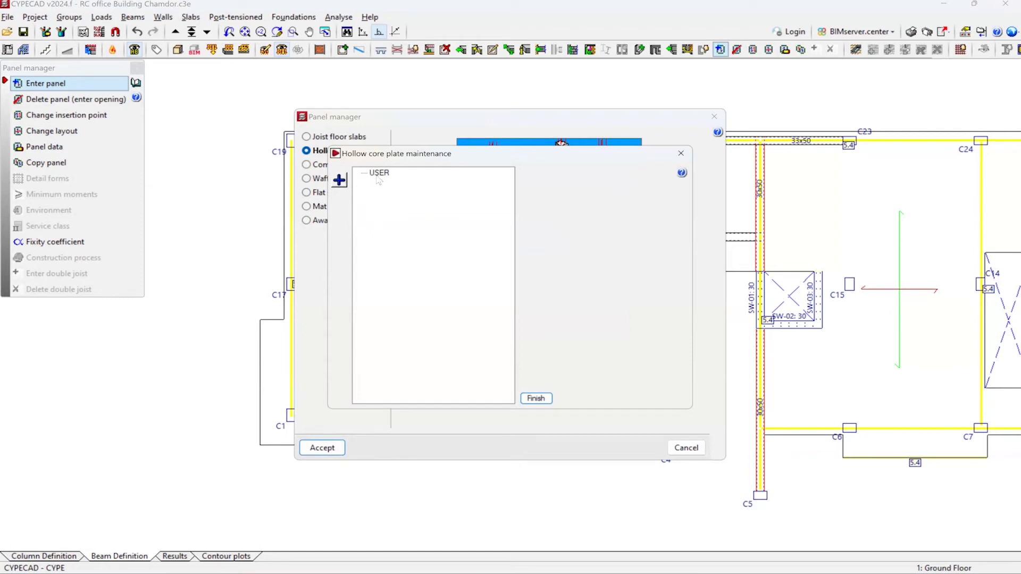
# - Check the manufacturer details required for adding a hollow core plate to the USER library, without creating an entry
pyautogui.click(377, 175)
pyautogui.click(339, 181)
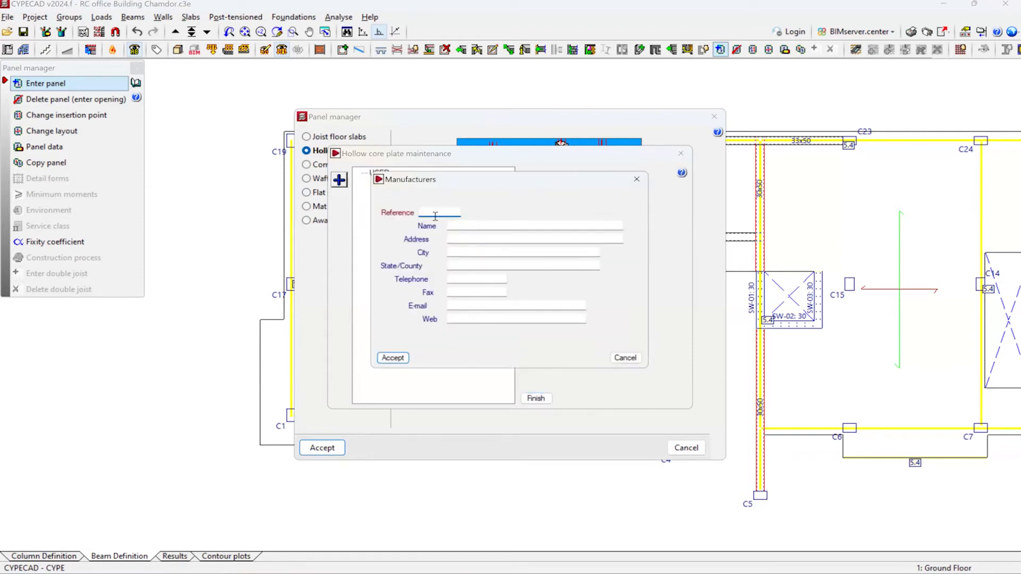
pyautogui.press('Escape')
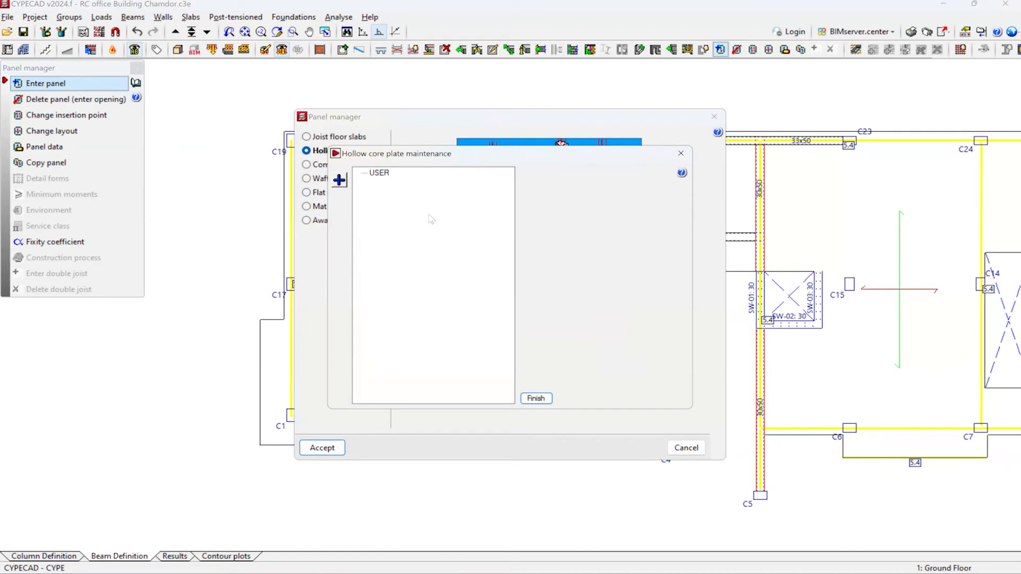
pyautogui.click(339, 181)
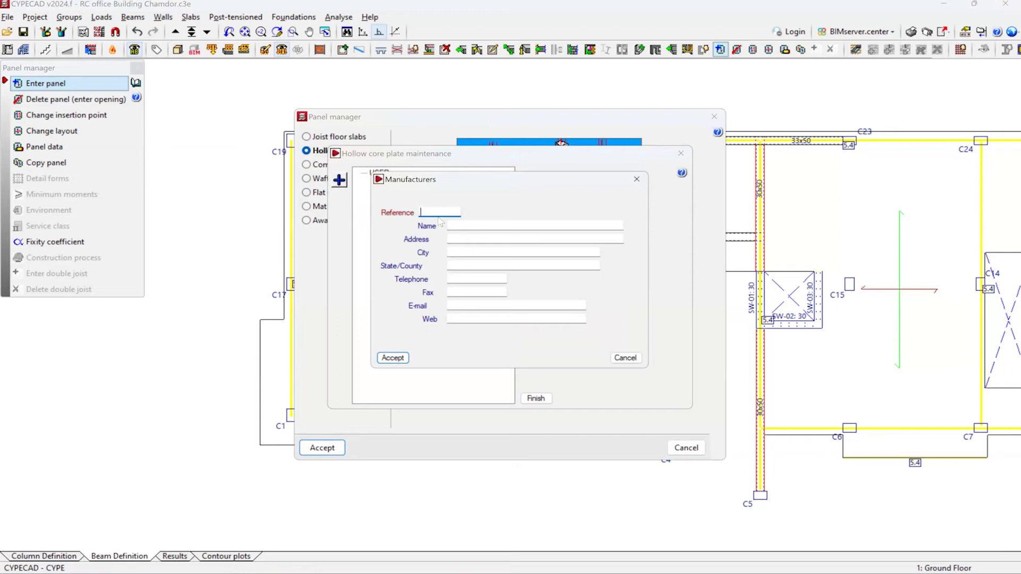
pyautogui.press('Escape')
pyautogui.click(342, 180)
pyautogui.press('Escape')
pyautogui.click(376, 175)
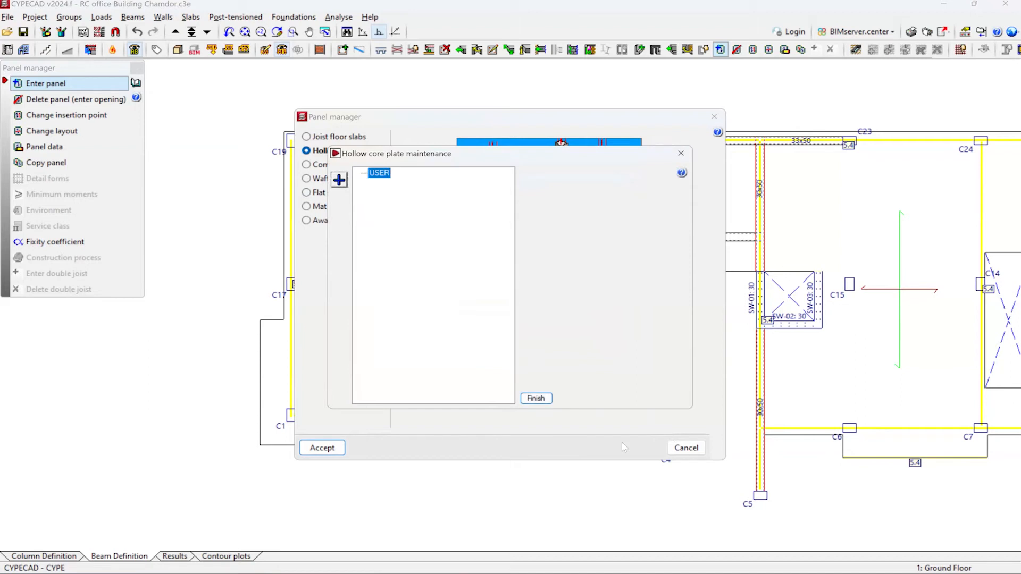
# - Leave the hollow core plate library and selection, and set the new panel's type to flat slabs
pyautogui.click(681, 153)
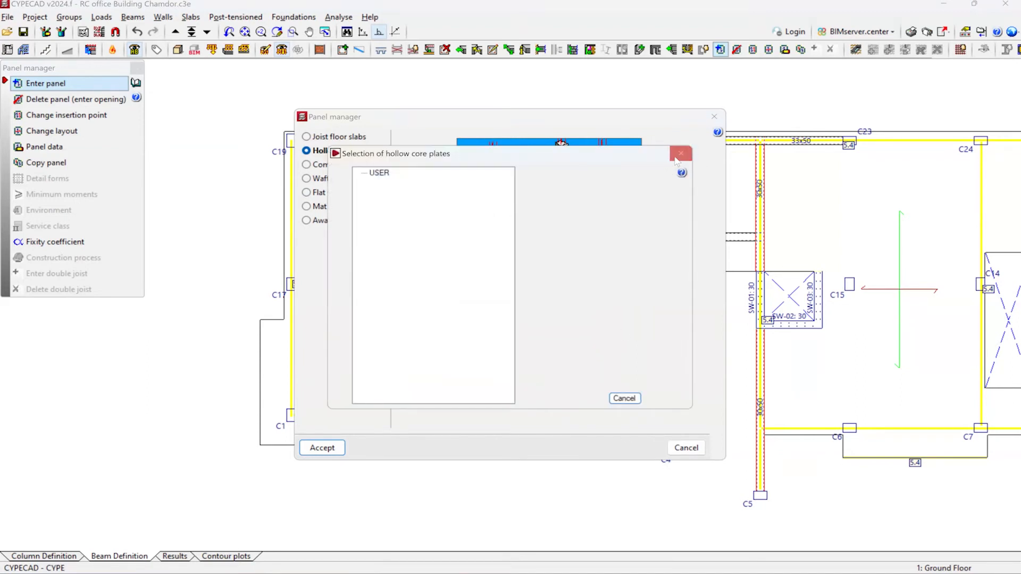
pyautogui.click(681, 153)
pyautogui.click(328, 194)
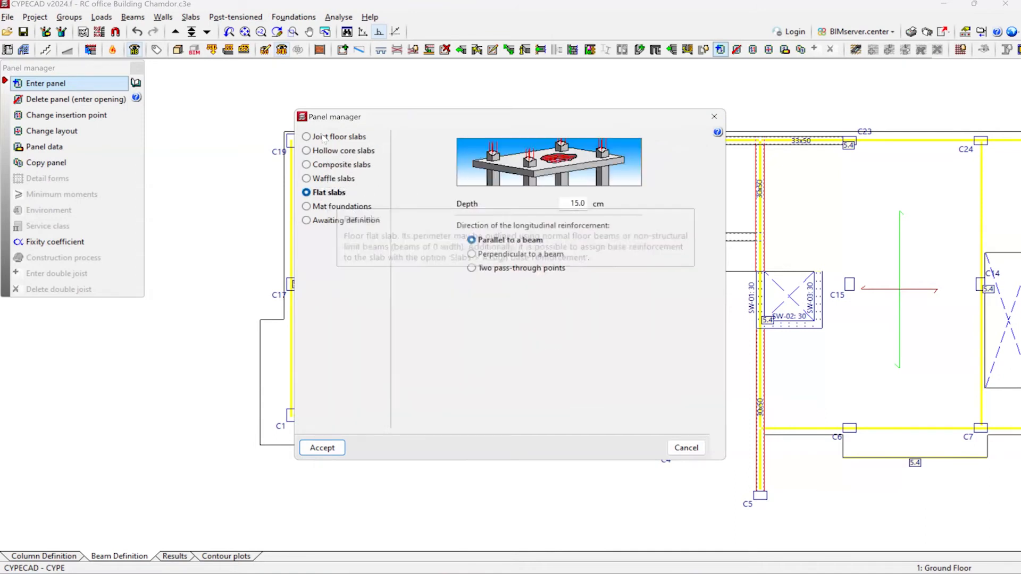
# - Compare the waffle slab and flat slab options for a new panel, leaving flat slabs selected at 15 cm depth
pyautogui.click(332, 179)
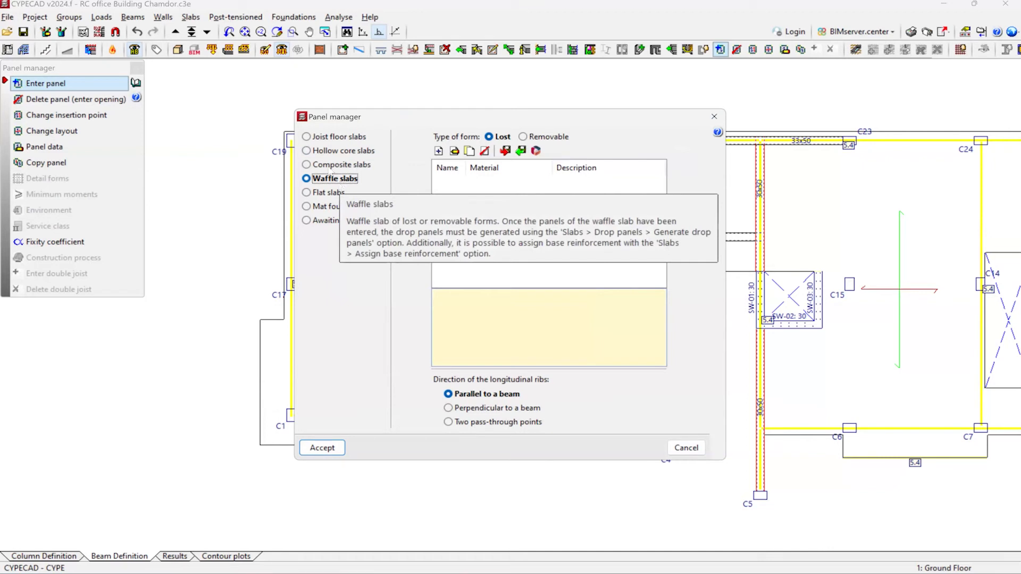
pyautogui.click(323, 193)
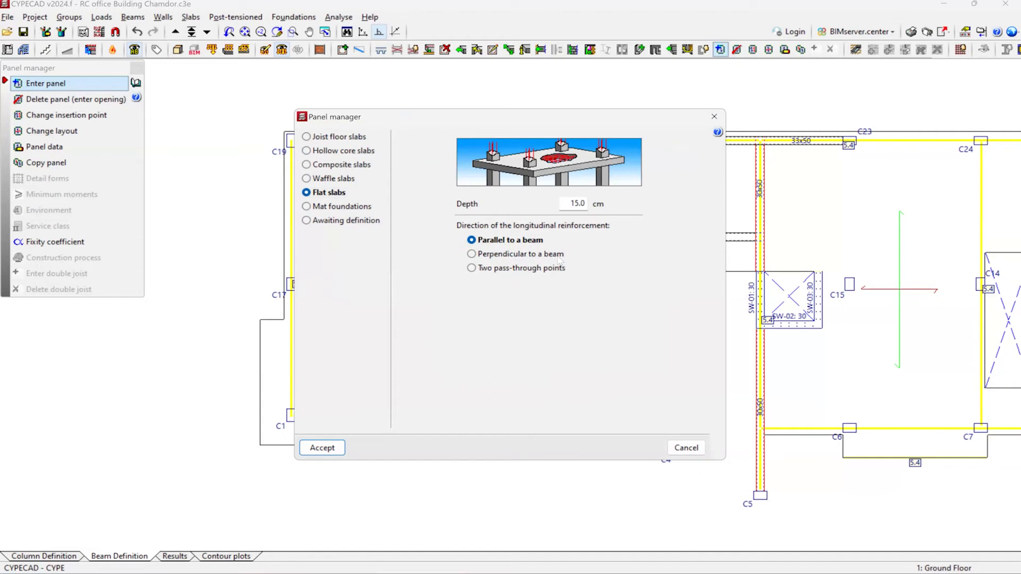
pyautogui.doubleClick(586, 204)
pyautogui.press('Return')
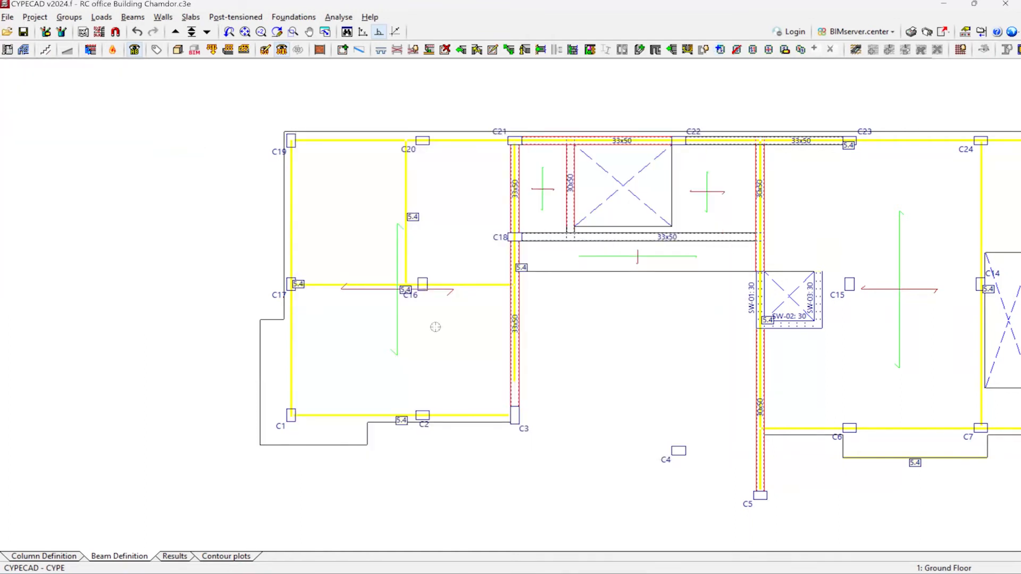
# - Open the slab Panel manager to view its tools for entering panels and deleting them to form openings
pyautogui.scroll(-2, 436, 327)
pyautogui.scroll(5, 429, 219)
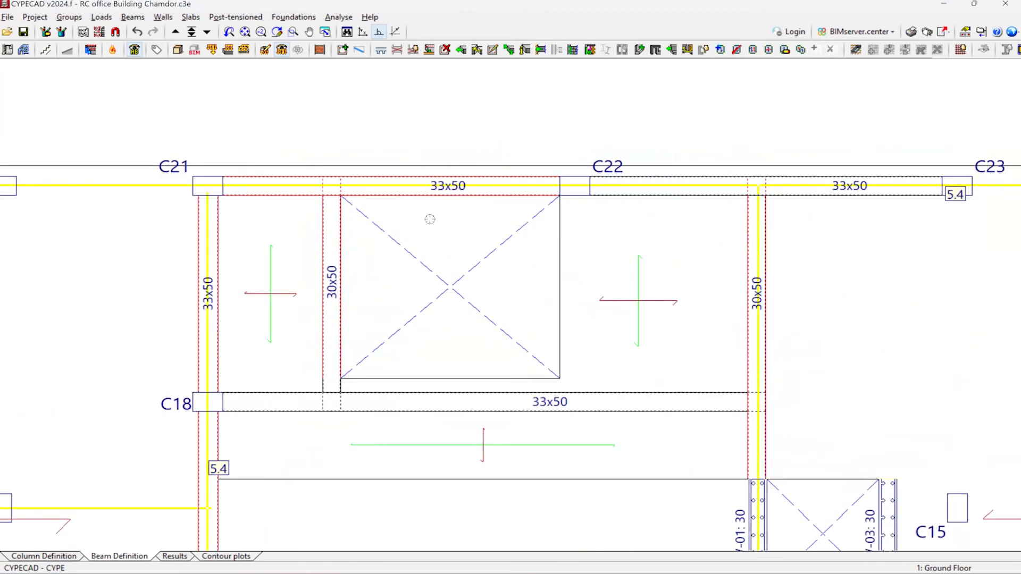
pyautogui.click(189, 17)
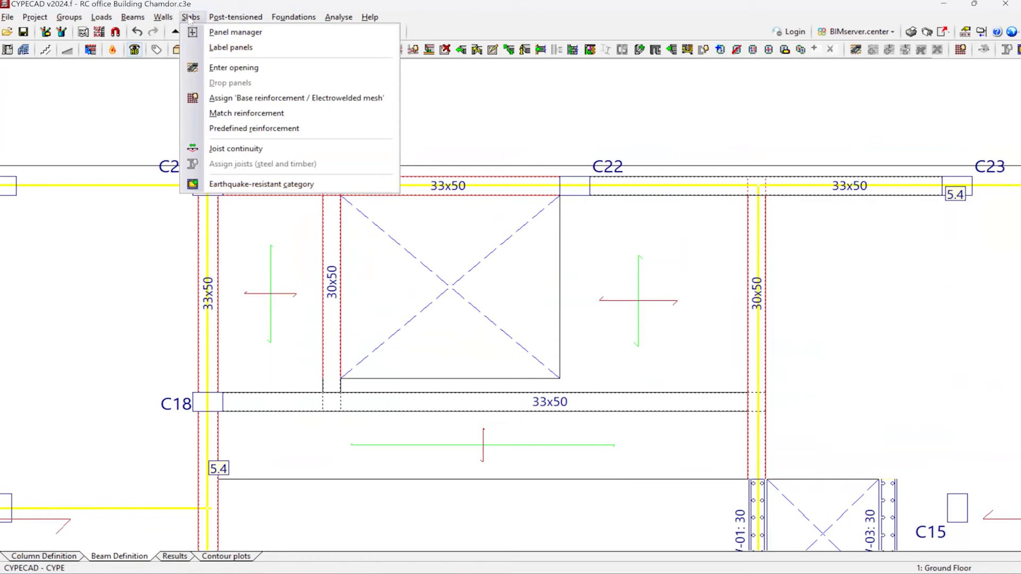
pyautogui.click(189, 18)
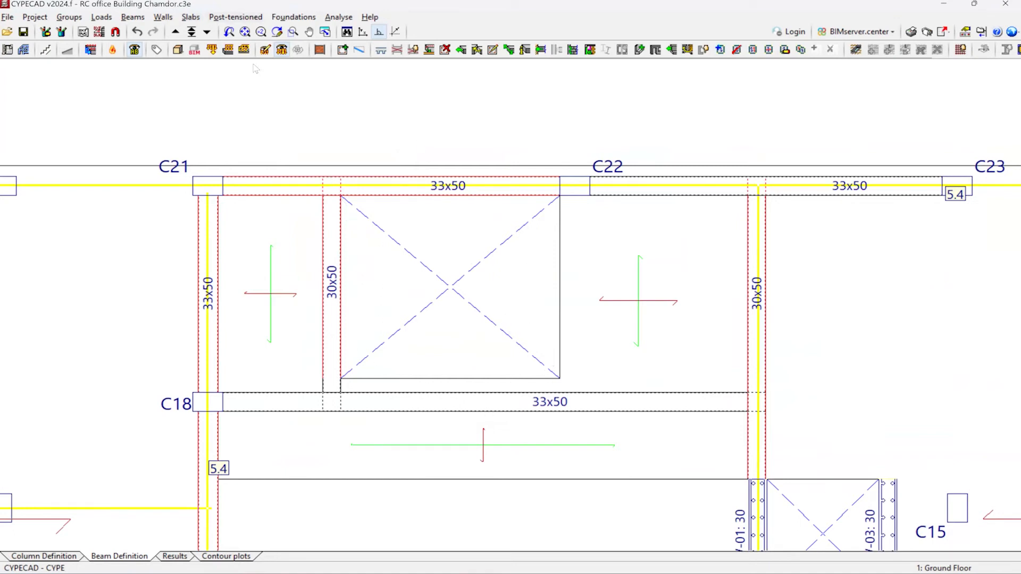
pyautogui.click(190, 17)
pyautogui.click(228, 30)
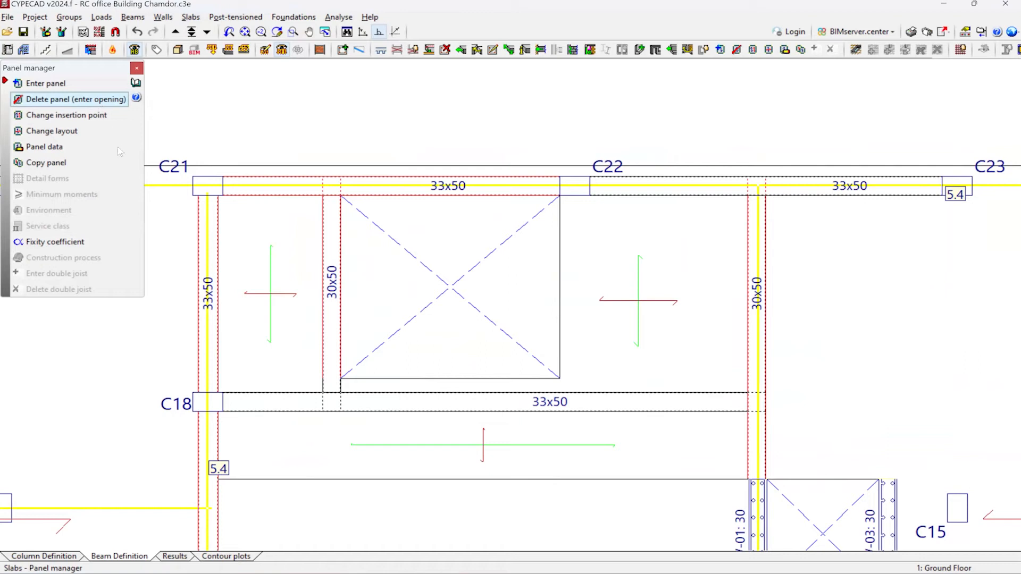
pyautogui.click(136, 70)
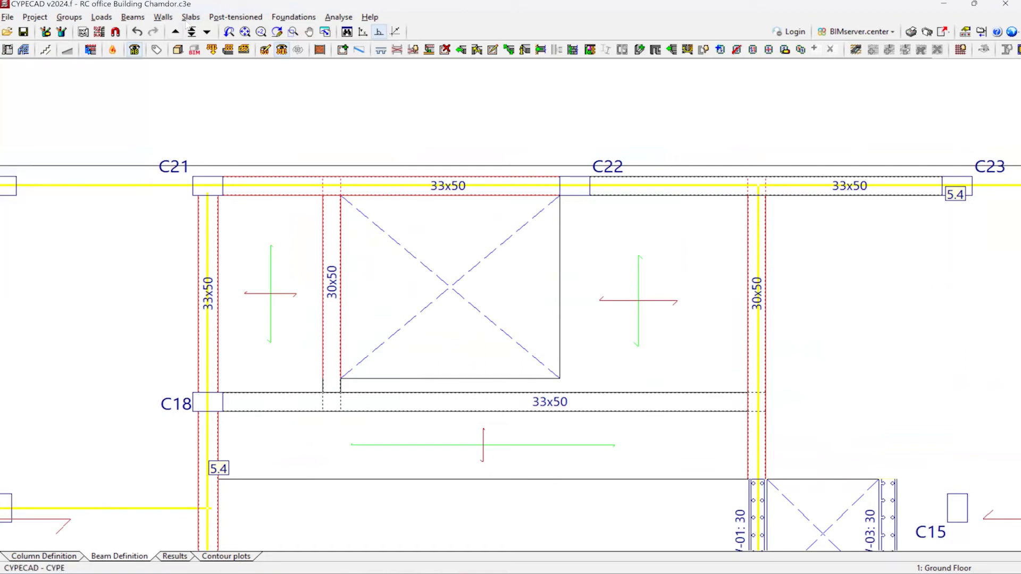
# - Open the slab Enter opening command to view its rectangular opening options
pyautogui.click(190, 17)
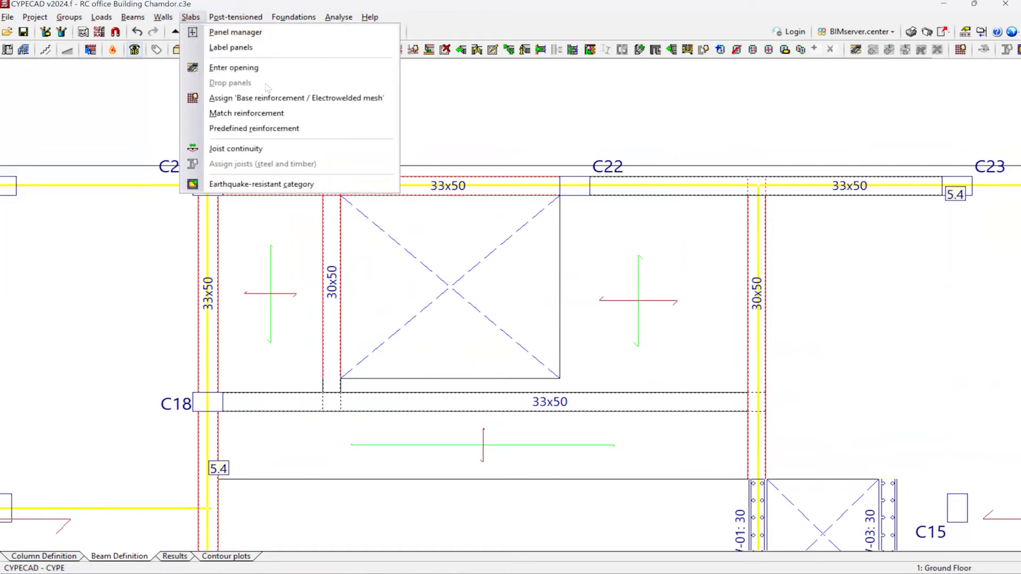
pyautogui.click(231, 68)
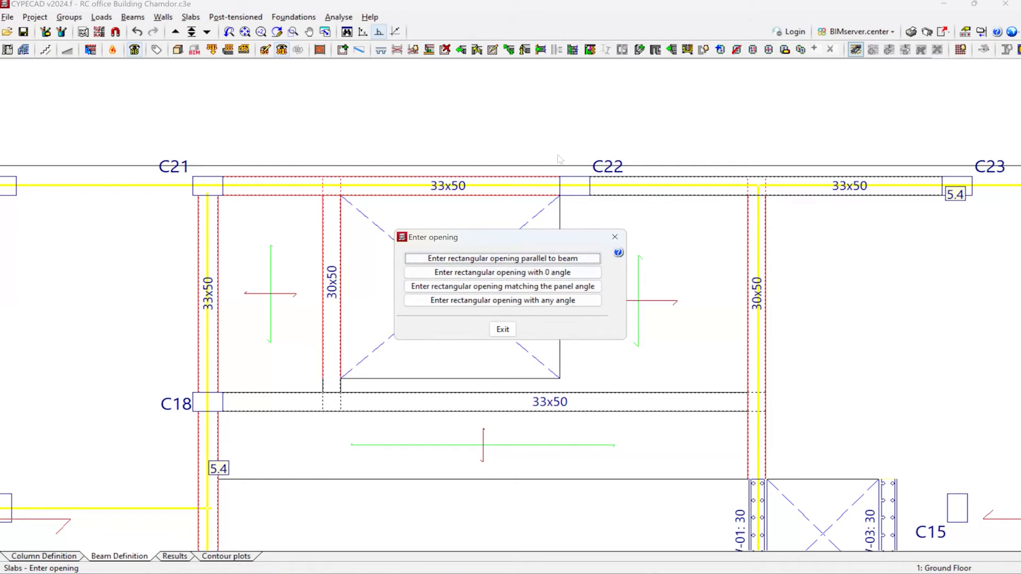
pyautogui.press('Escape')
# - Examine the openings on the Ground Floor plan, especially the one enclosed by shear walls SW-01, SW-02 and SW-03
pyautogui.scroll(-4, 365, 153)
pyautogui.scroll(4, 403, 182)
pyautogui.scroll(-5, 349, 220)
pyautogui.scroll(3, 348, 219)
pyautogui.scroll(-1, 523, 360)
pyautogui.scroll(-1, 738, 321)
pyautogui.scroll(1, 729, 280)
pyautogui.scroll(1, 447, 318)
pyautogui.scroll(4, 446, 318)
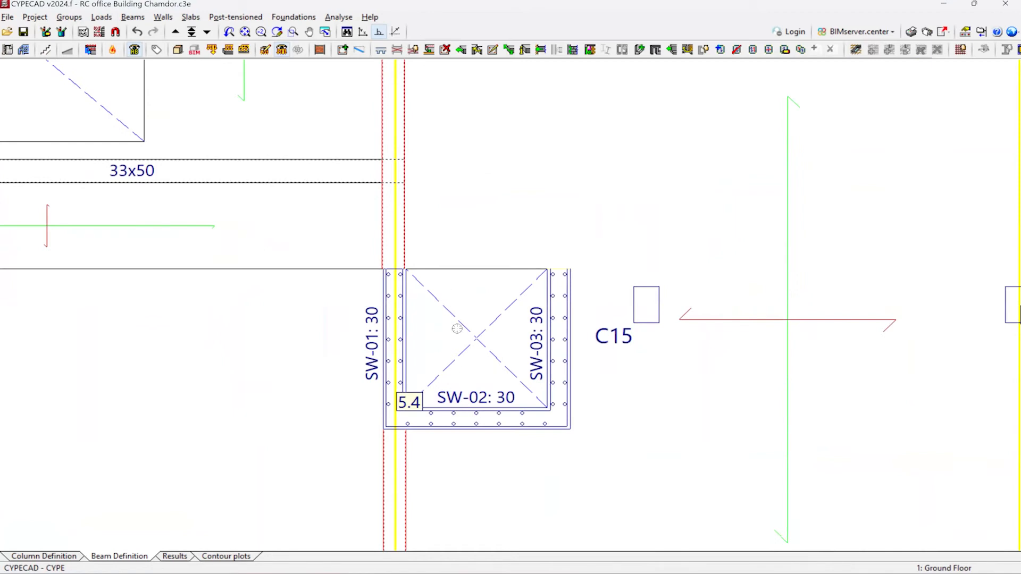
pyautogui.scroll(-5, 558, 349)
pyautogui.scroll(4, 470, 299)
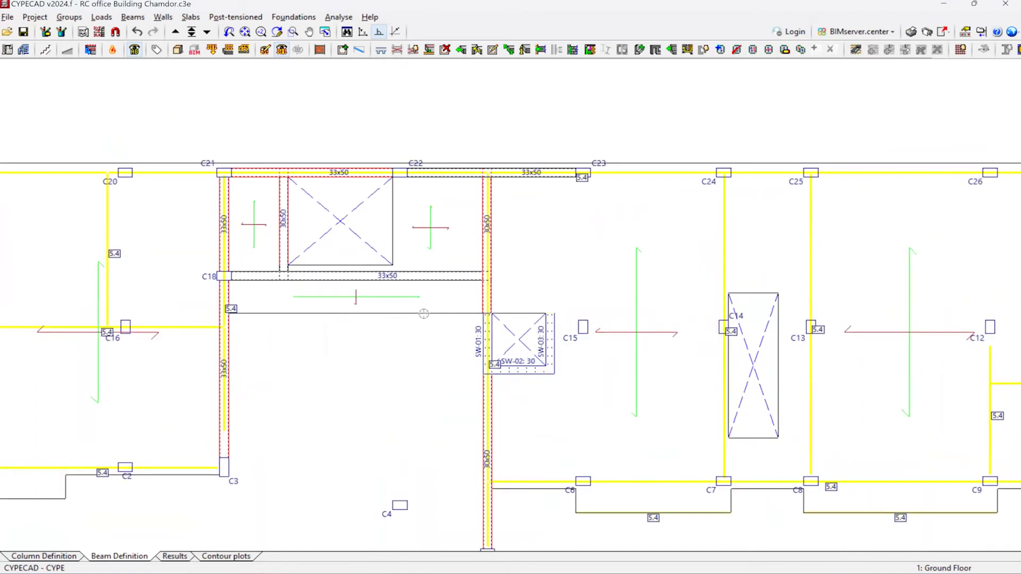
pyautogui.scroll(5, 470, 298)
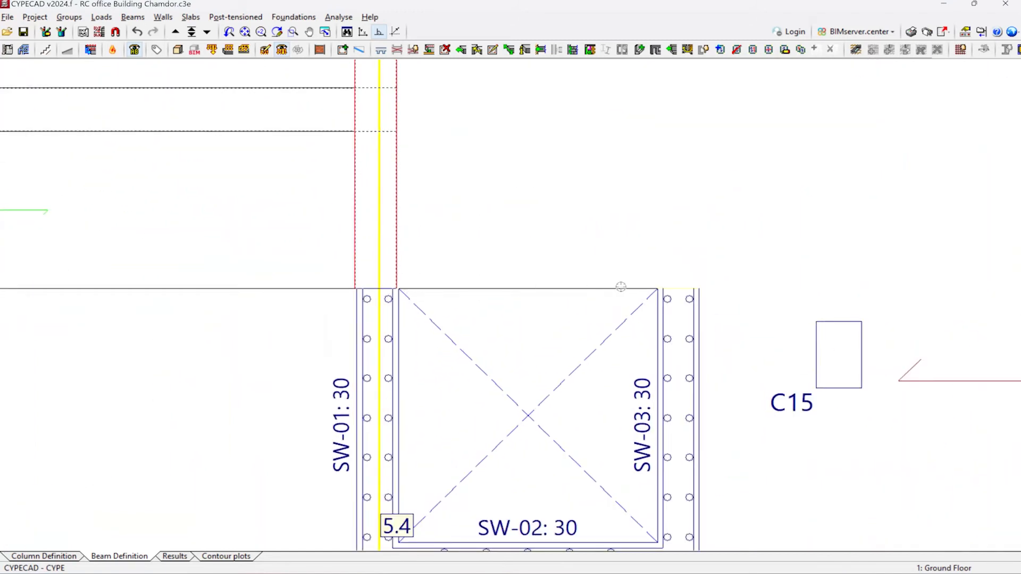
pyautogui.scroll(-2, 412, 299)
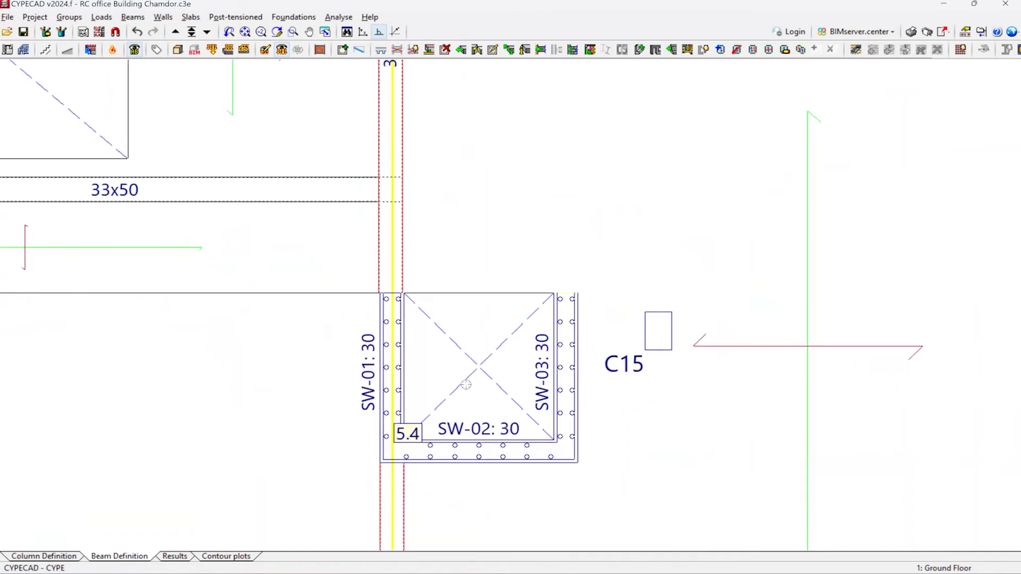
pyautogui.scroll(-2, 462, 380)
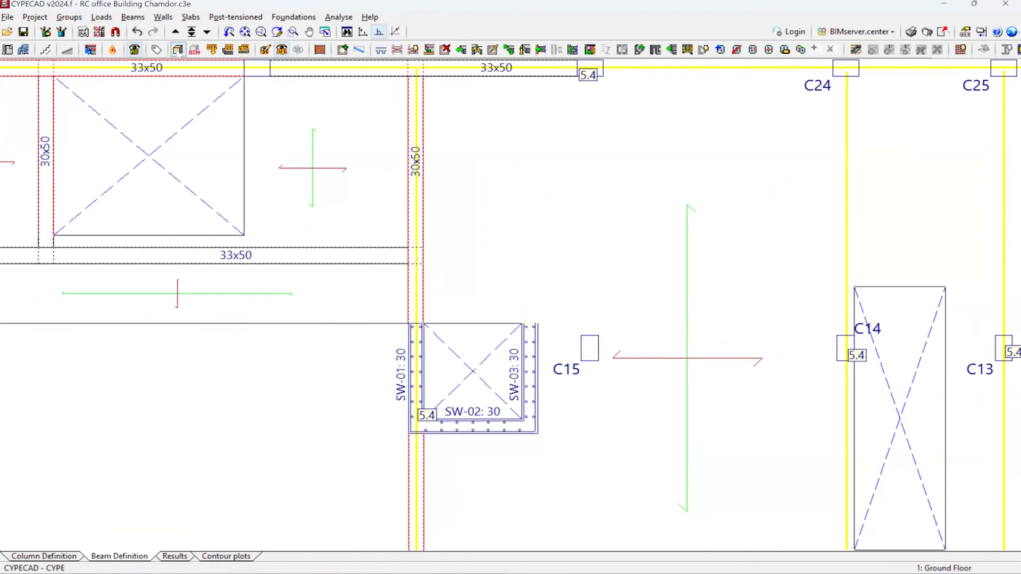
# - Look at the First Floor group's layout and return to the Ground Floor group
pyautogui.click(175, 31)
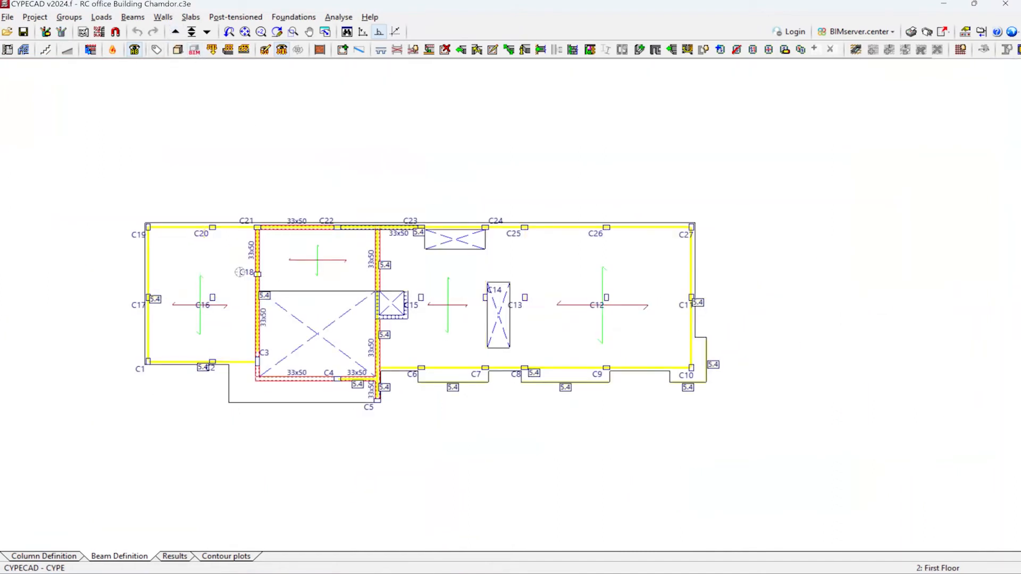
pyautogui.scroll(1, 223, 272)
pyautogui.click(207, 31)
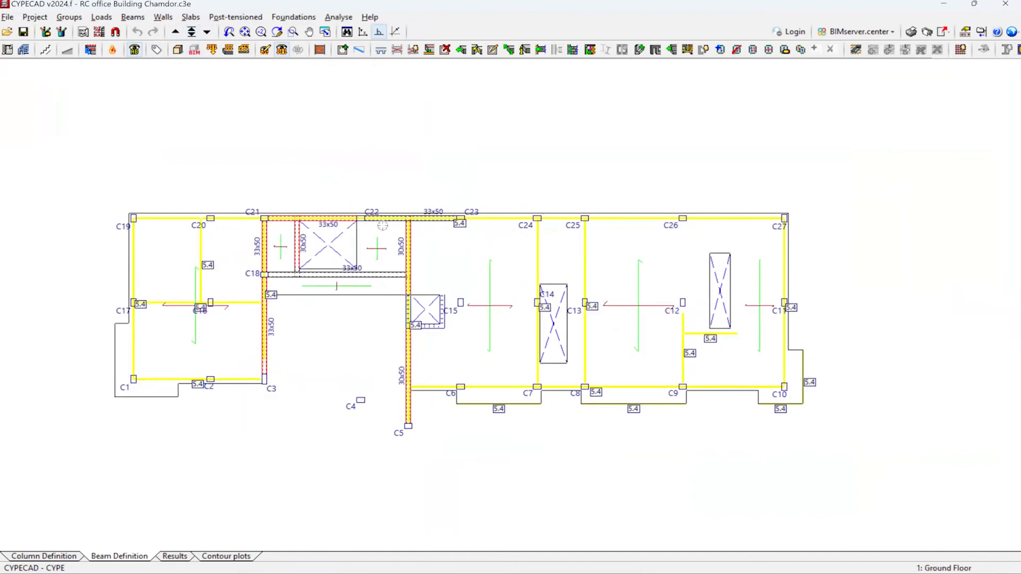
pyautogui.scroll(1, 478, 397)
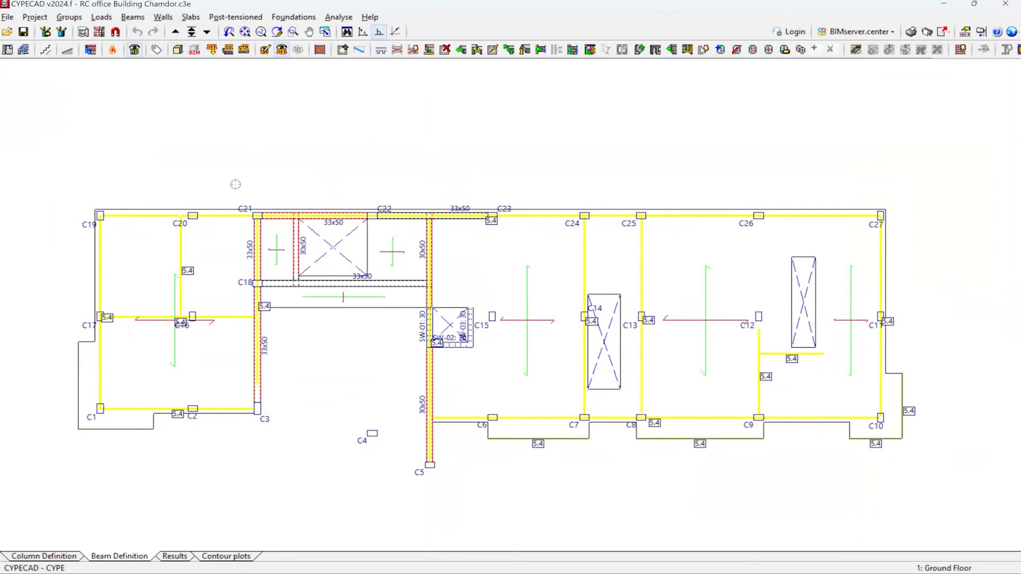
# - Start copying elements to another group with loads, beams, tendons and flexure lines, and editing resources all included
pyautogui.click(91, 49)
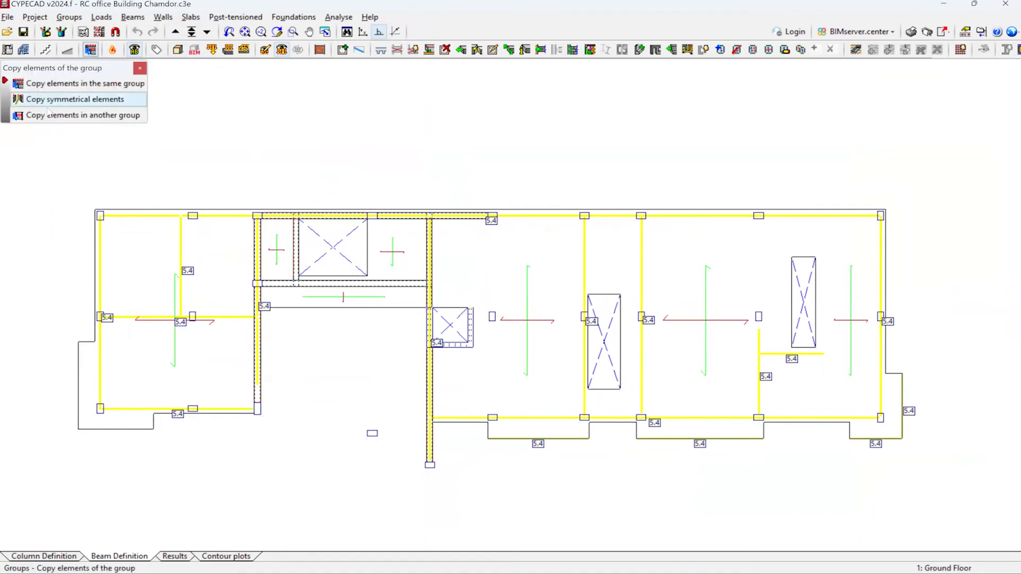
pyautogui.click(83, 115)
pyautogui.click(386, 292)
pyautogui.click(387, 306)
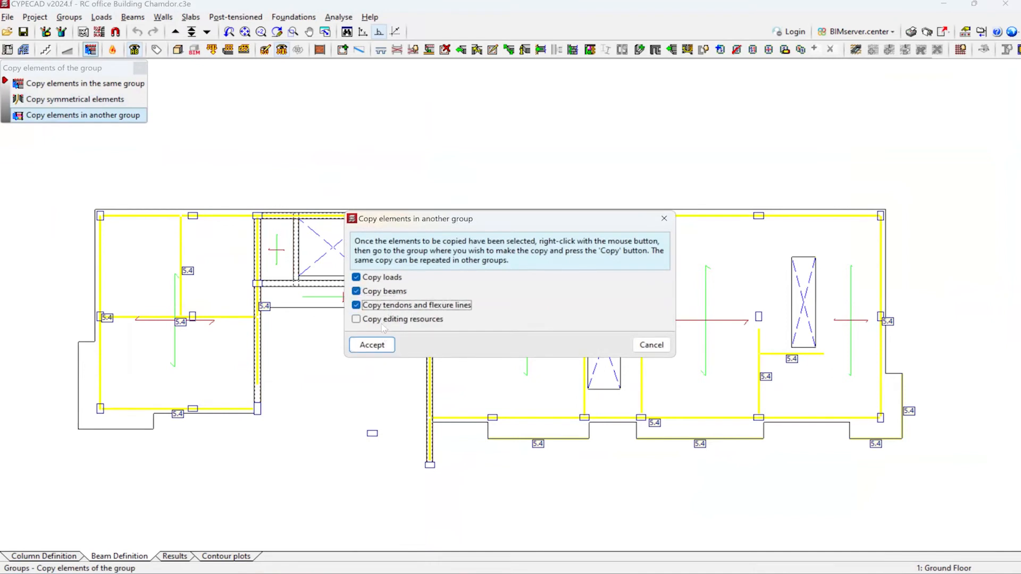
pyautogui.click(376, 322)
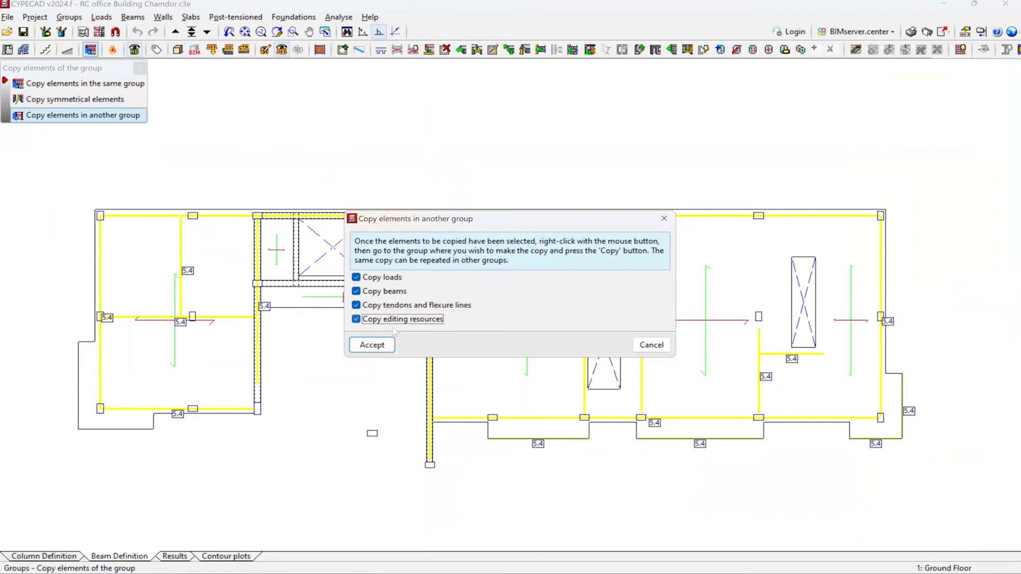
pyautogui.click(372, 345)
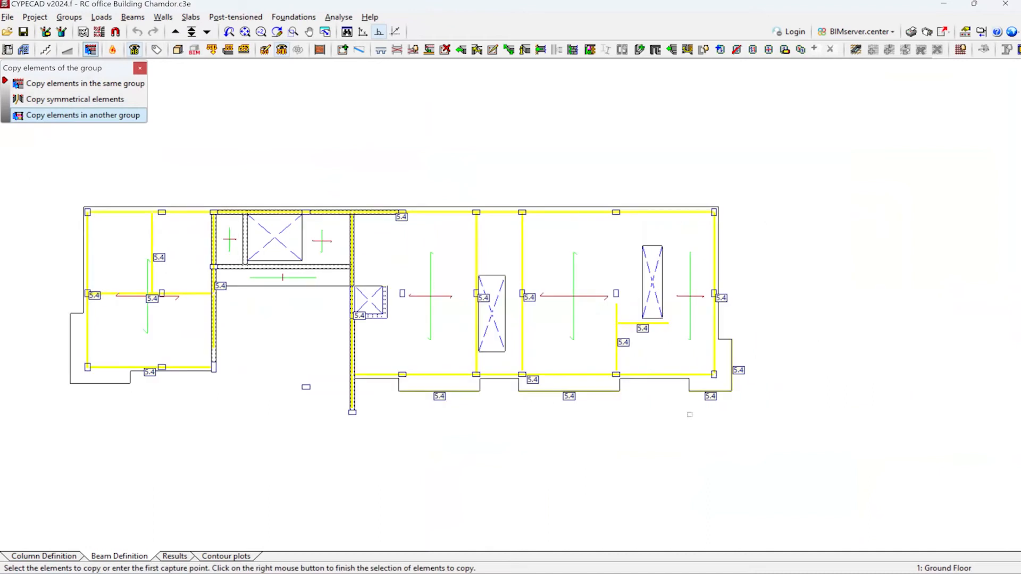
# - Try to copy all the Ground Floor elements to the First Floor group
pyautogui.click(29, 170)
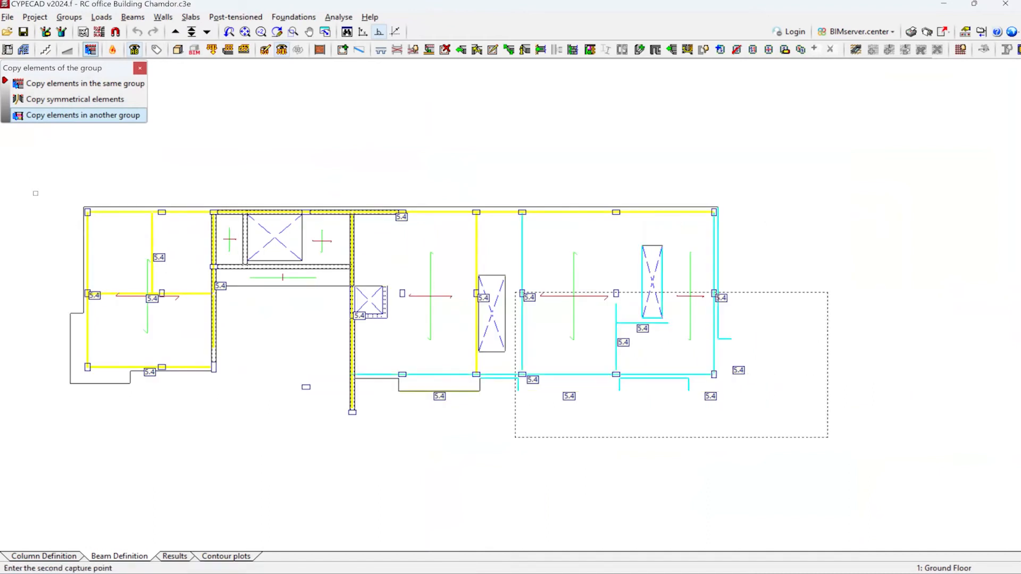
pyautogui.click(31, 168)
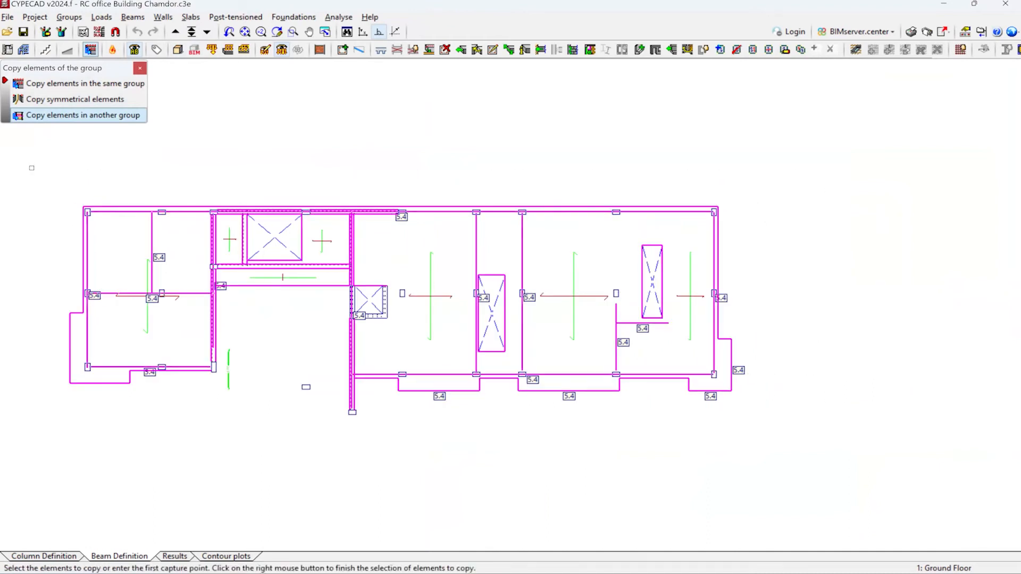
pyautogui.rightClick(32, 167)
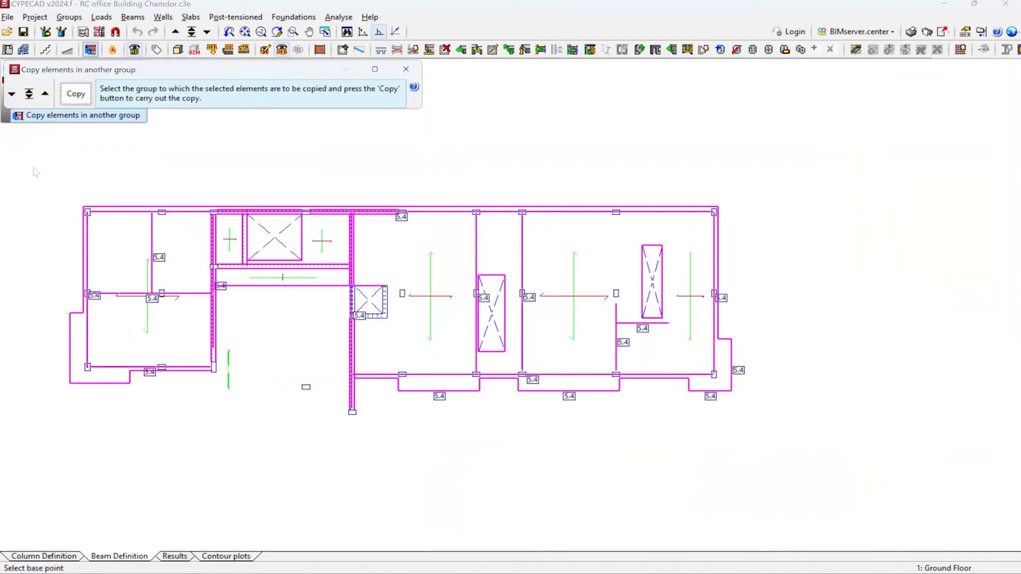
pyautogui.click(45, 94)
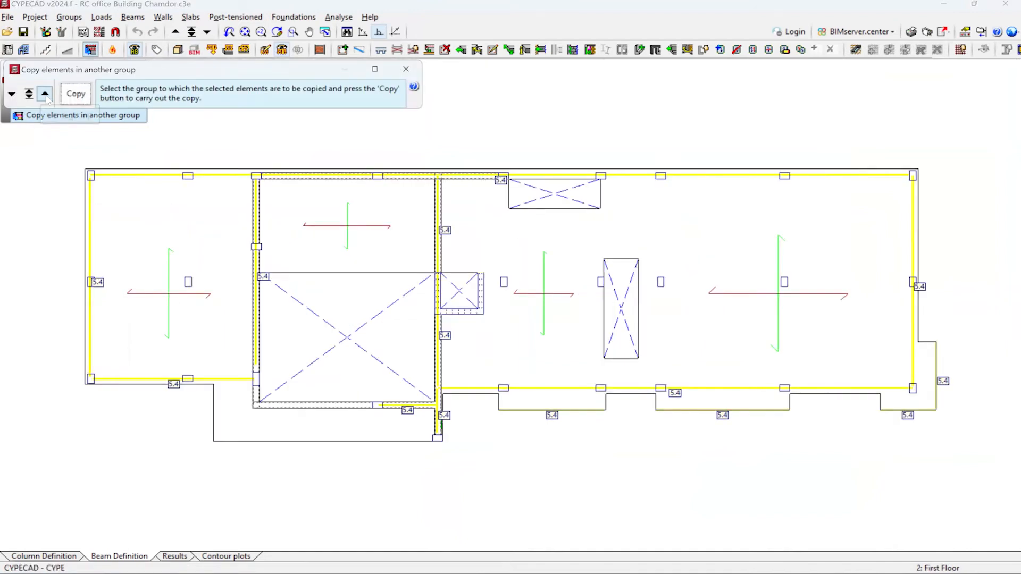
pyautogui.click(75, 96)
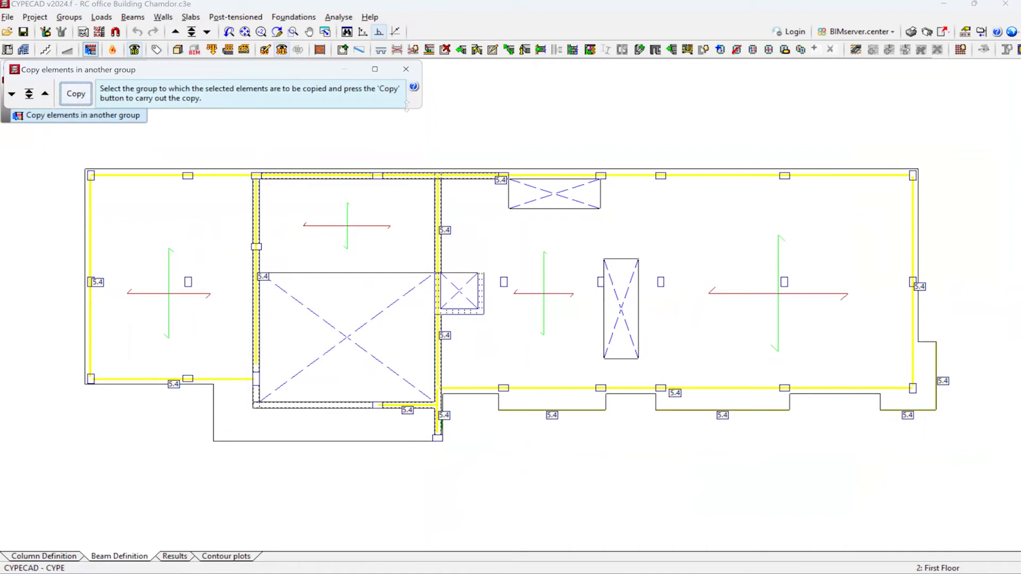
pyautogui.click(406, 71)
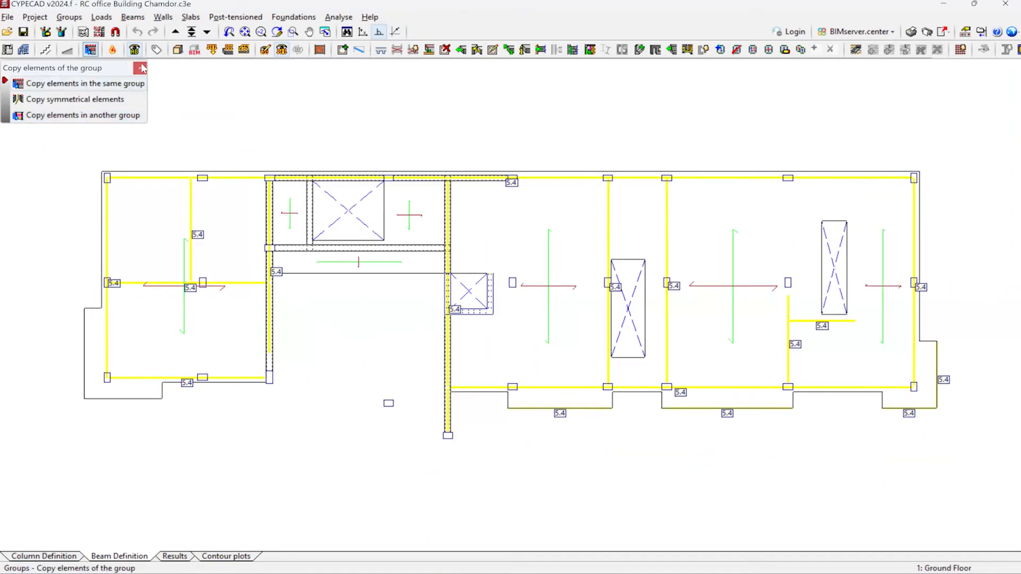
pyautogui.rightClick(268, 164)
# - Examine the beam, panel and opening layouts of the Ground Floor, First Floor and Second Floor groups
pyautogui.scroll(-3, 424, 345)
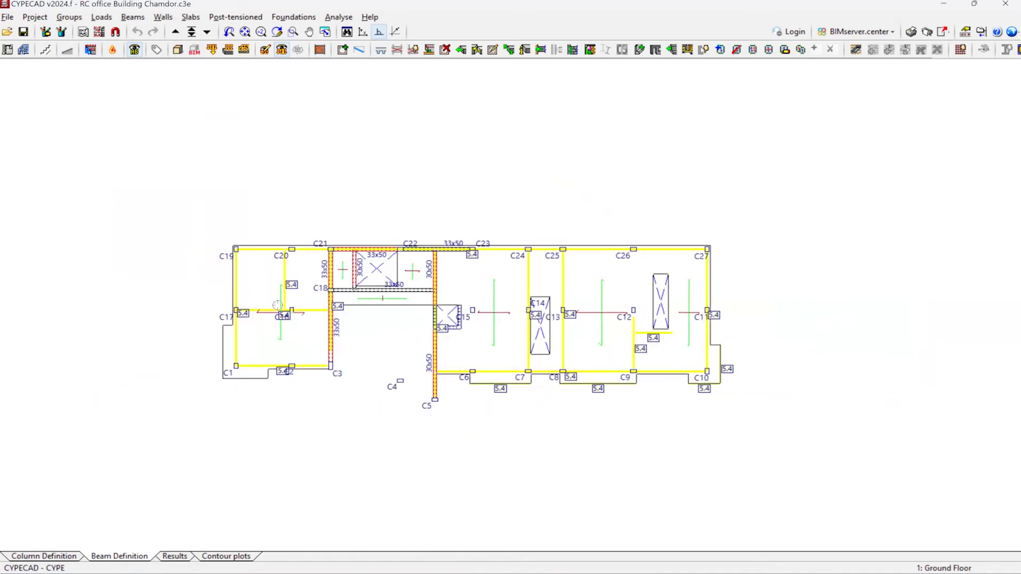
pyautogui.scroll(2, 272, 301)
pyautogui.scroll(1, 373, 386)
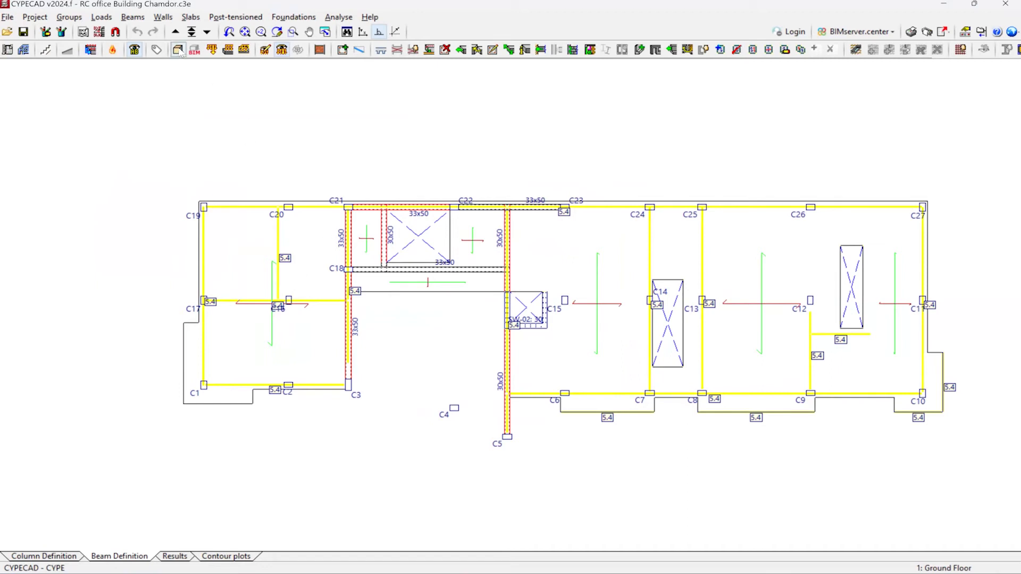
pyautogui.click(176, 31)
pyautogui.scroll(8, 372, 351)
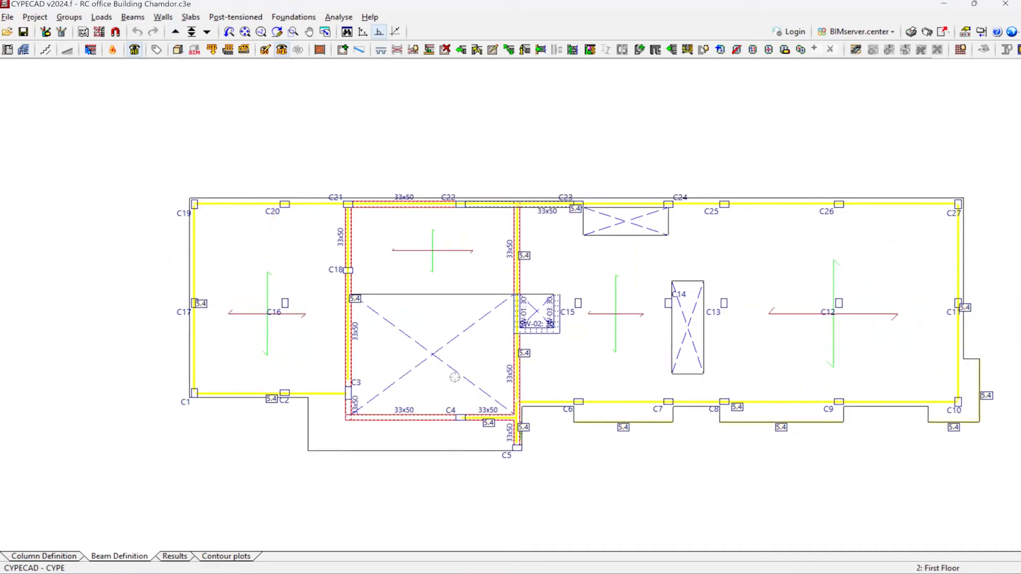
pyautogui.scroll(-9, 346, 382)
pyautogui.scroll(2, 707, 391)
pyautogui.scroll(1, 757, 345)
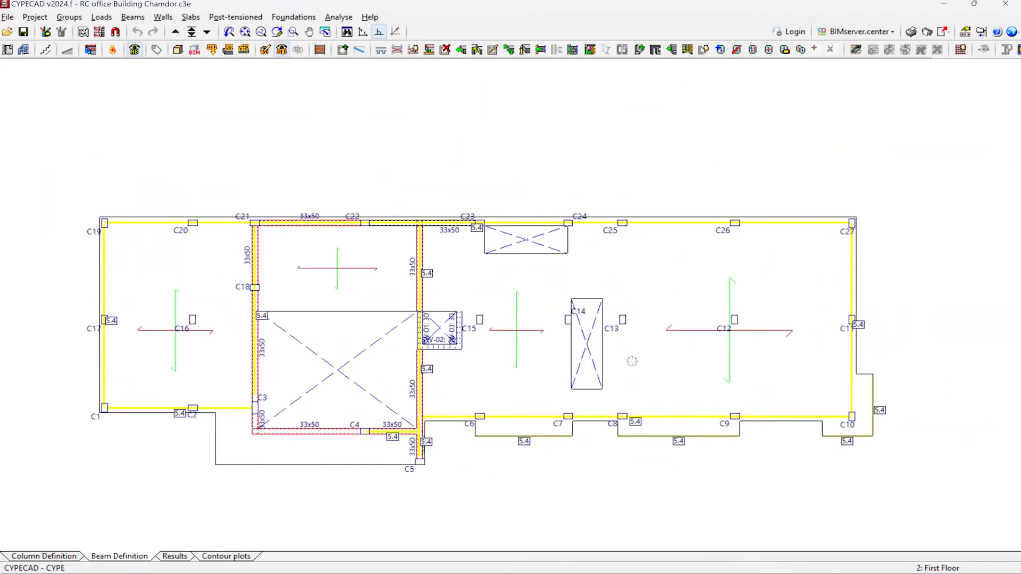
pyautogui.scroll(-2, 192, 378)
pyautogui.scroll(3, 36, 339)
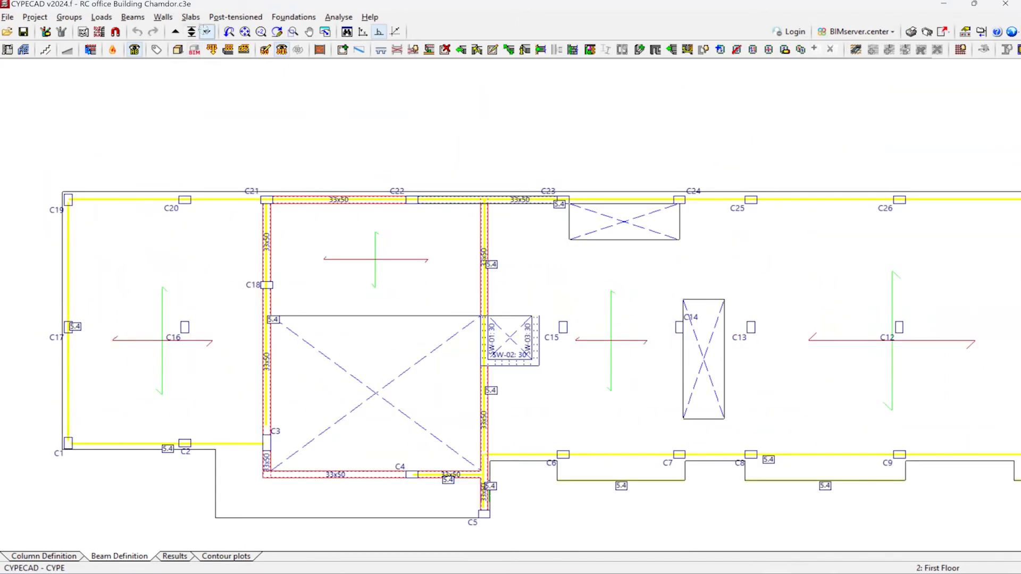
pyautogui.click(207, 31)
pyautogui.scroll(-1, 186, 343)
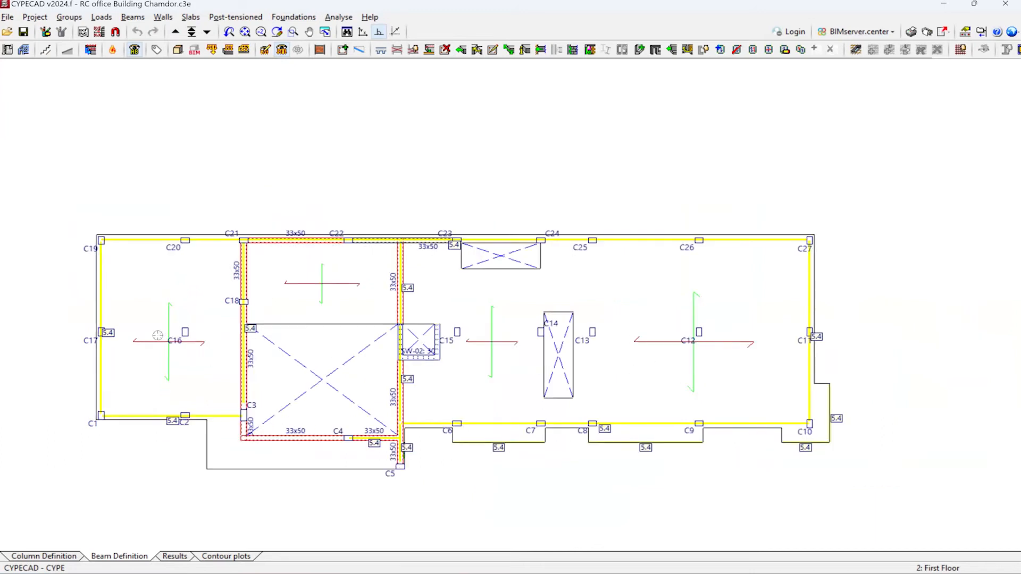
pyautogui.click(175, 32)
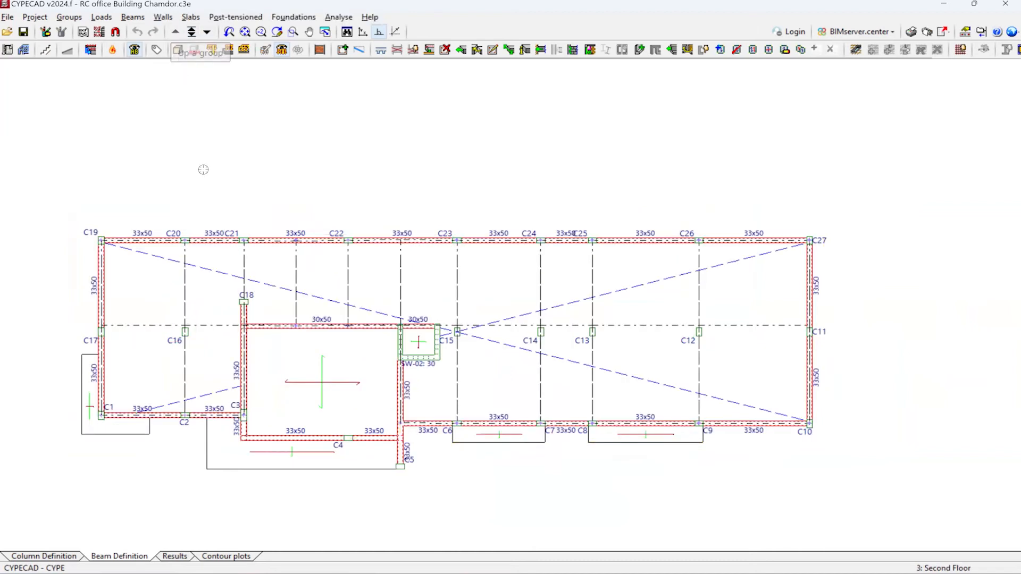
# - Open the 3D view of the building from the First Floor group and examine the steel roof trusses from the right and front sides
pyautogui.click(207, 32)
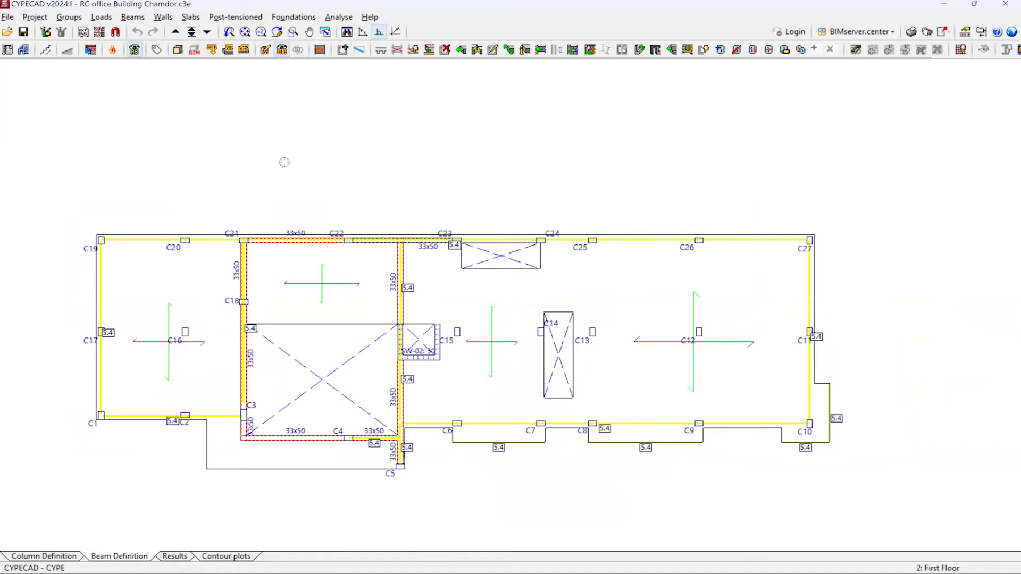
pyautogui.click(178, 49)
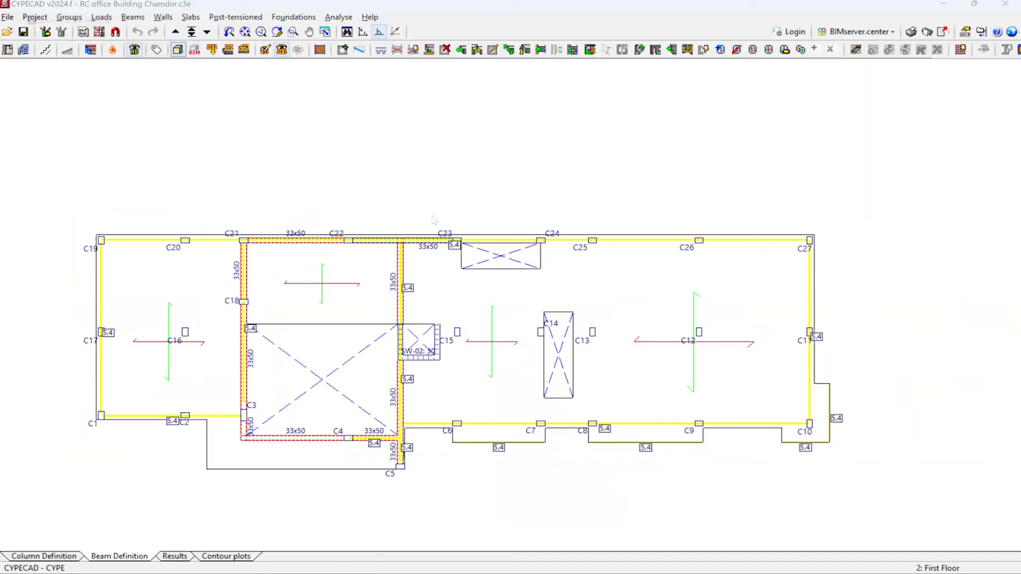
pyautogui.scroll(5, 468, 343)
pyautogui.scroll(-6, 485, 346)
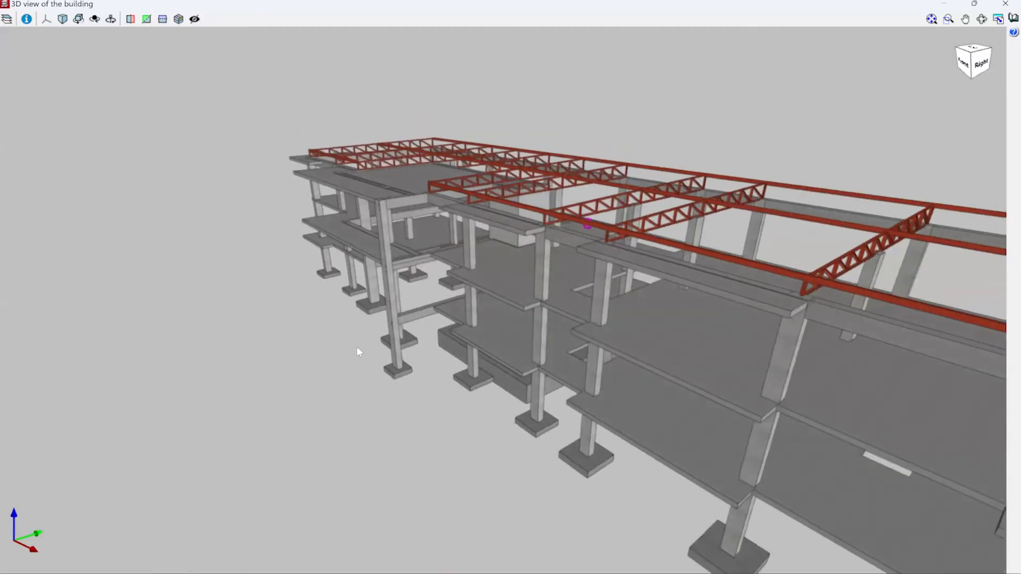
pyautogui.moveTo(542, 341); pyautogui.dragTo(441, 359, button='middle')
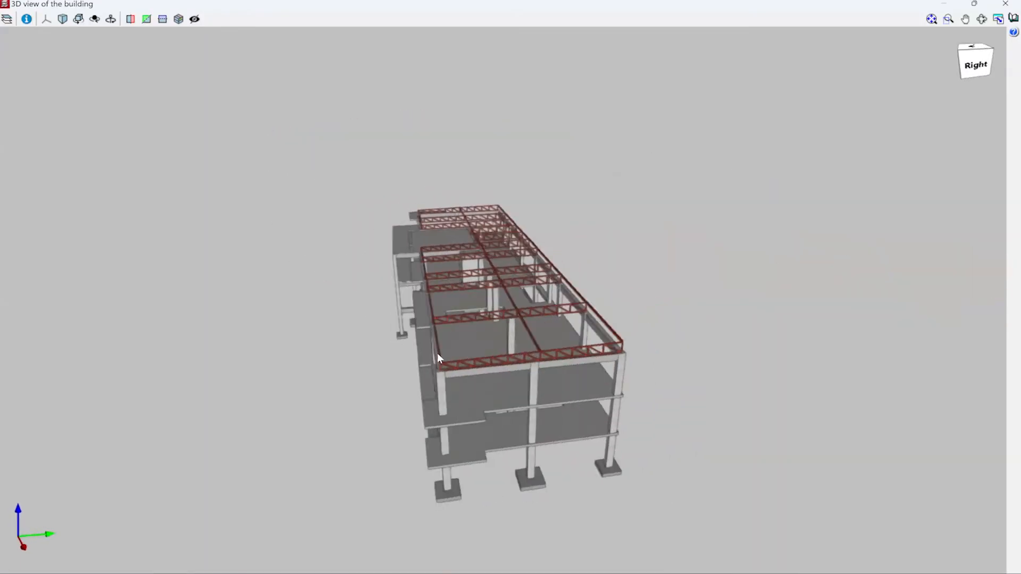
pyautogui.scroll(5, 635, 438)
pyautogui.scroll(-3, 598, 429)
pyautogui.moveTo(598, 429); pyautogui.dragTo(521, 429, button='middle')
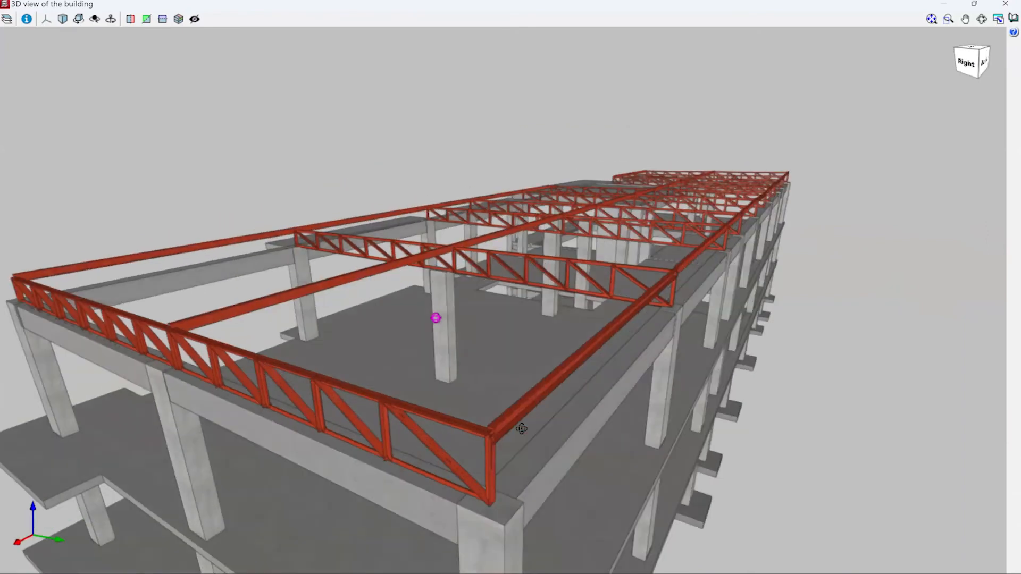
pyautogui.moveTo(495, 348); pyautogui.dragTo(171, 402, button='middle')
pyautogui.moveTo(399, 392); pyautogui.dragTo(676, 373, button='middle')
pyautogui.scroll(-5, 521, 376)
pyautogui.scroll(6, 521, 375)
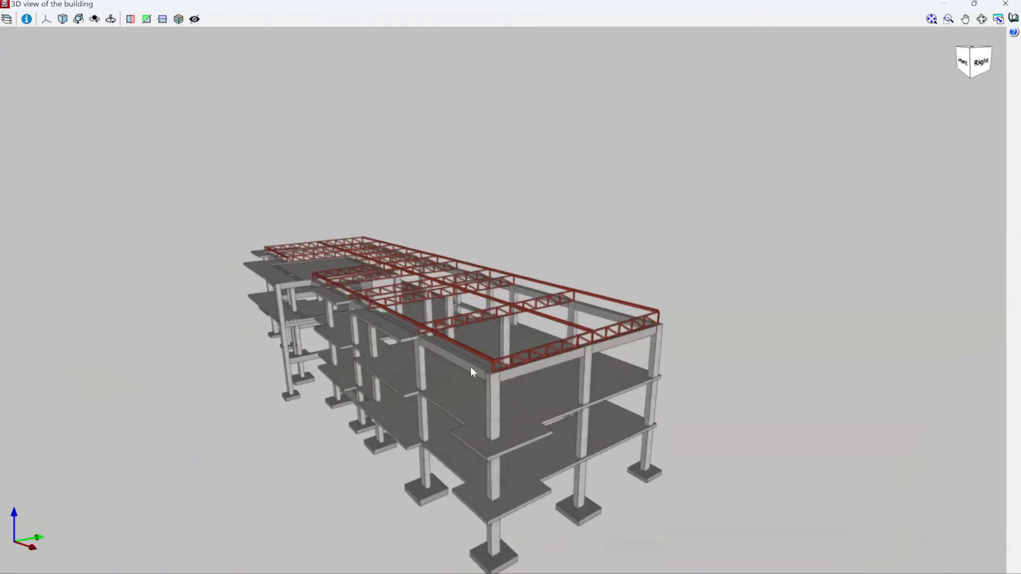
pyautogui.scroll(6, 454, 357)
pyautogui.scroll(-5, 378, 358)
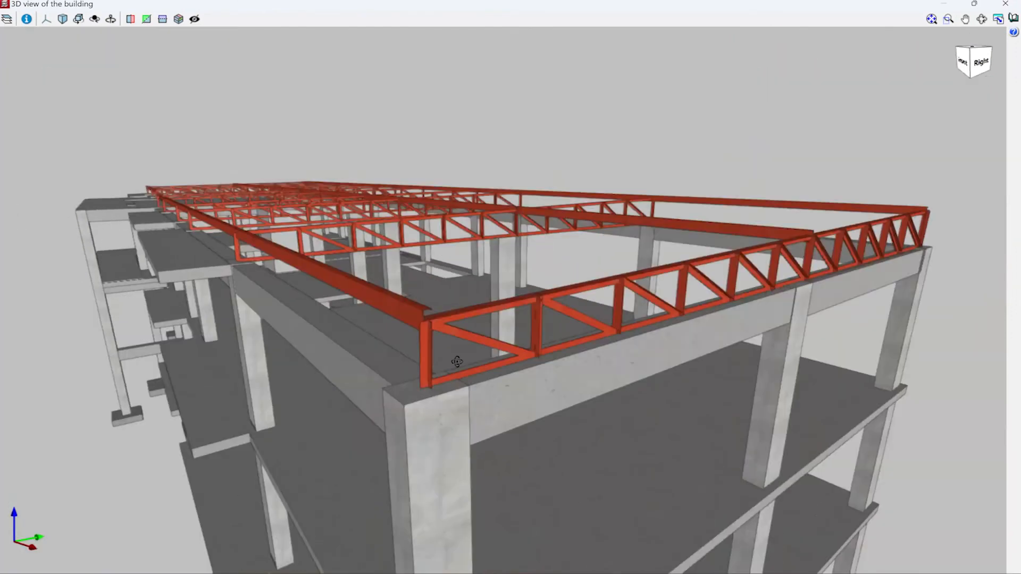
pyautogui.moveTo(701, 353); pyautogui.dragTo(787, 348, button='middle')
pyautogui.scroll(-5, 531, 302)
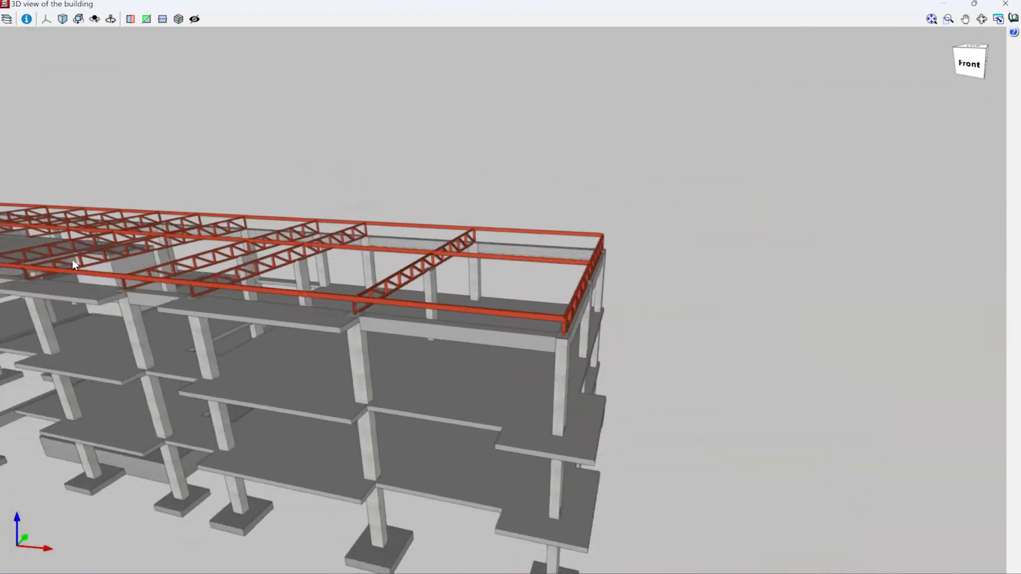
pyautogui.moveTo(295, 265); pyautogui.dragTo(306, 274, button='middle')
pyautogui.scroll(-3, 177, 360)
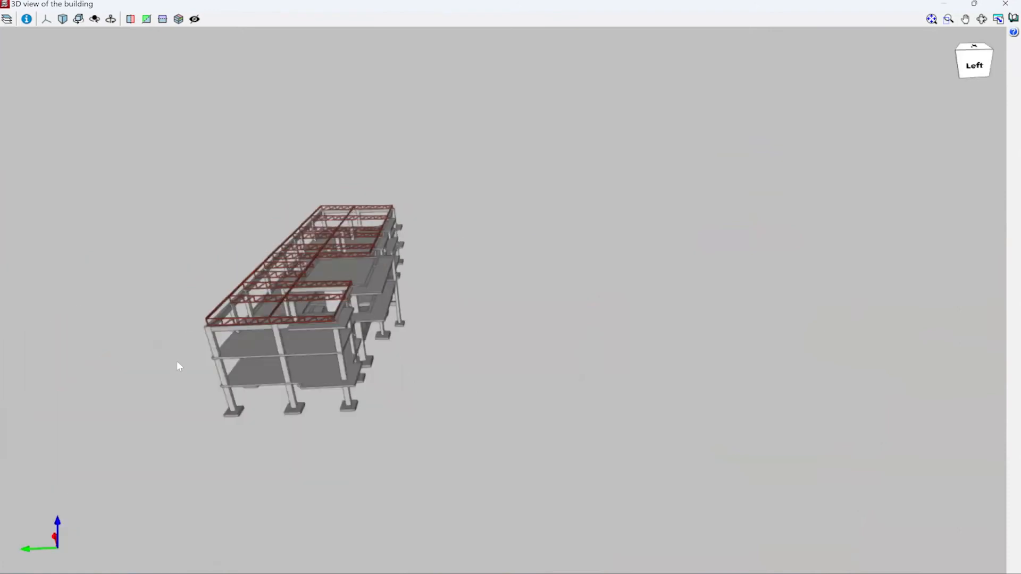
# - Examine from the left side how the end truss rests on the beams and columns, and return to the Second Floor group's plan
pyautogui.scroll(6, 207, 438)
pyautogui.scroll(4, 206, 438)
pyautogui.moveTo(342, 328); pyautogui.dragTo(354, 306, button='middle')
pyautogui.scroll(-3, 363, 330)
pyautogui.scroll(5, 368, 347)
pyautogui.scroll(-3, 180, 407)
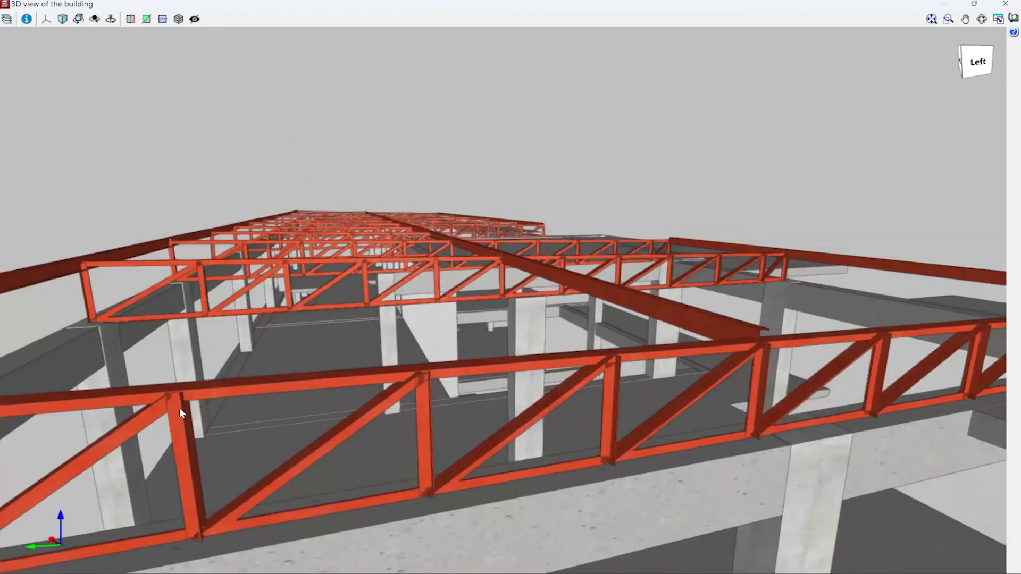
pyautogui.scroll(2, 159, 412)
pyautogui.moveTo(182, 406); pyautogui.dragTo(237, 367, button='middle')
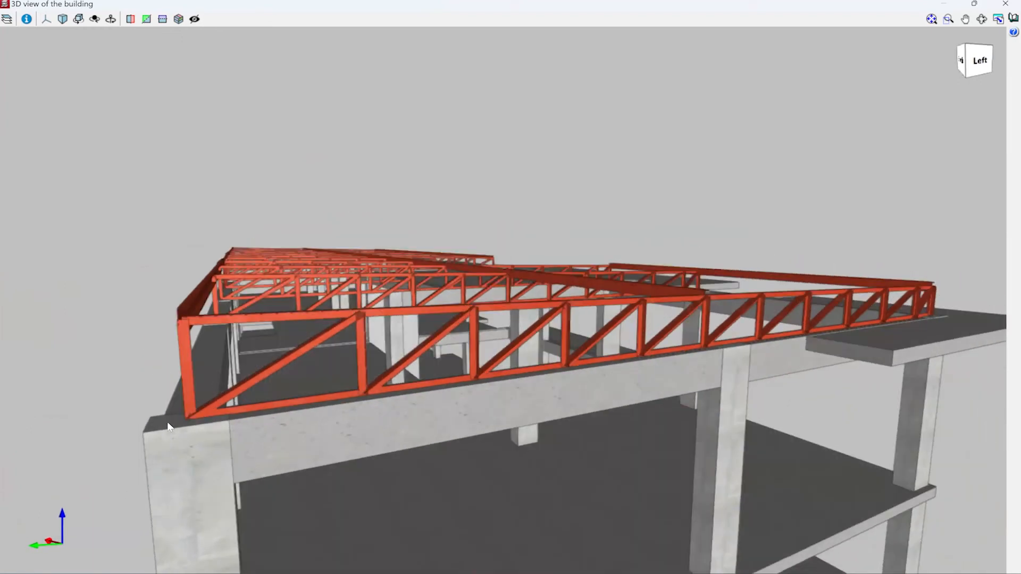
pyautogui.scroll(3, 168, 422)
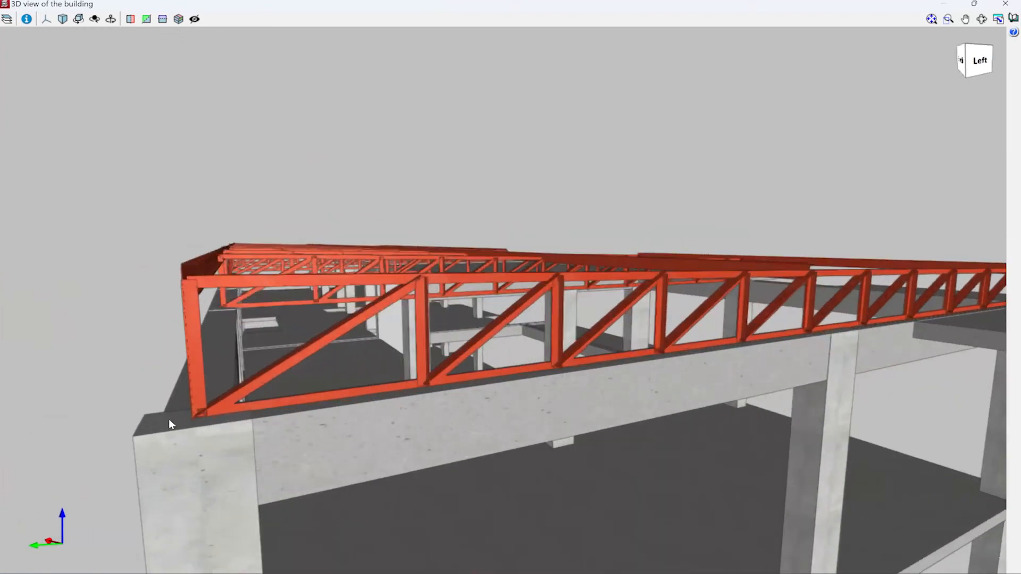
pyautogui.scroll(-1, 193, 420)
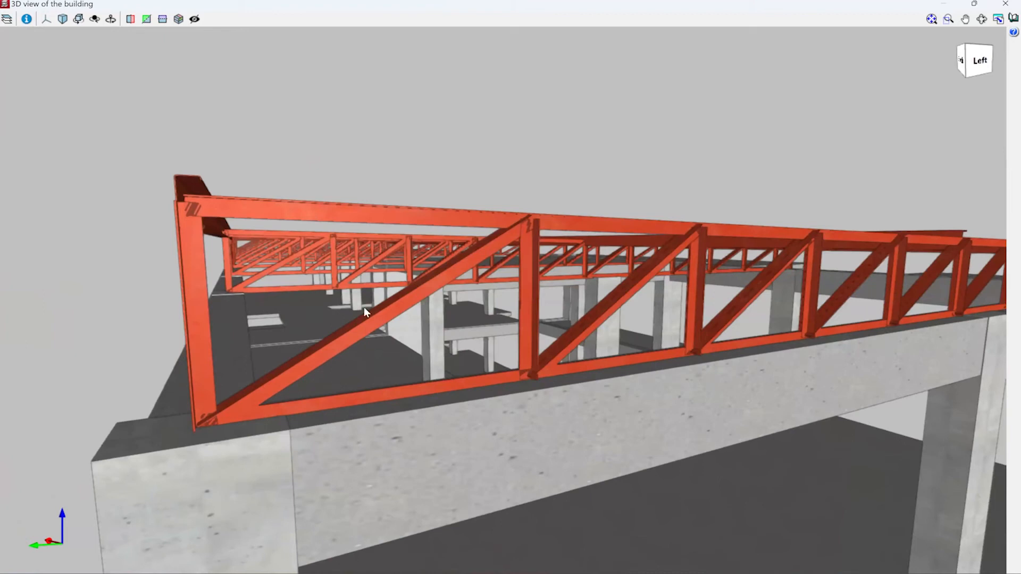
pyautogui.scroll(-5, 319, 298)
pyautogui.scroll(3, 310, 297)
pyautogui.scroll(3, 390, 364)
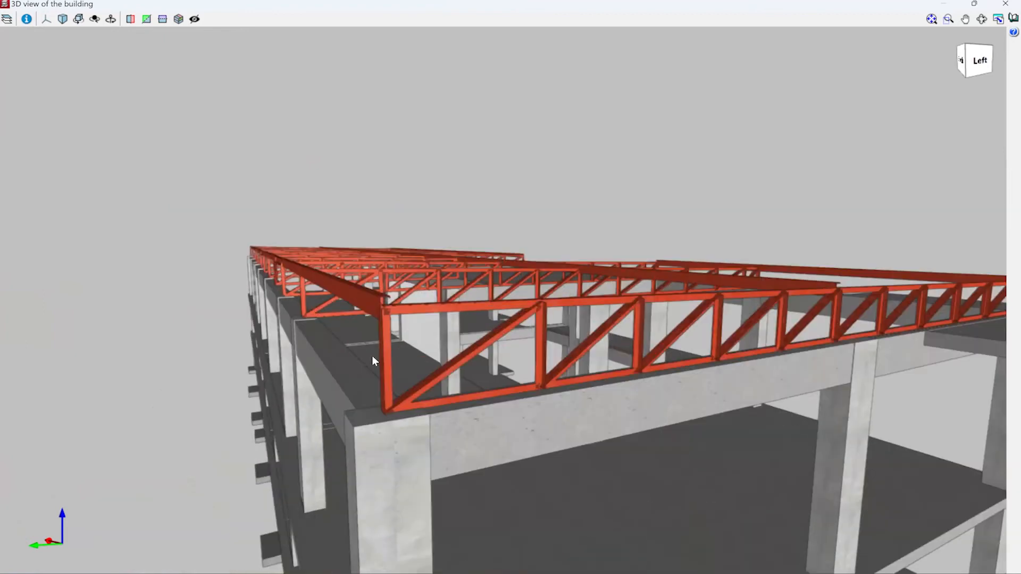
pyautogui.scroll(-3, 375, 358)
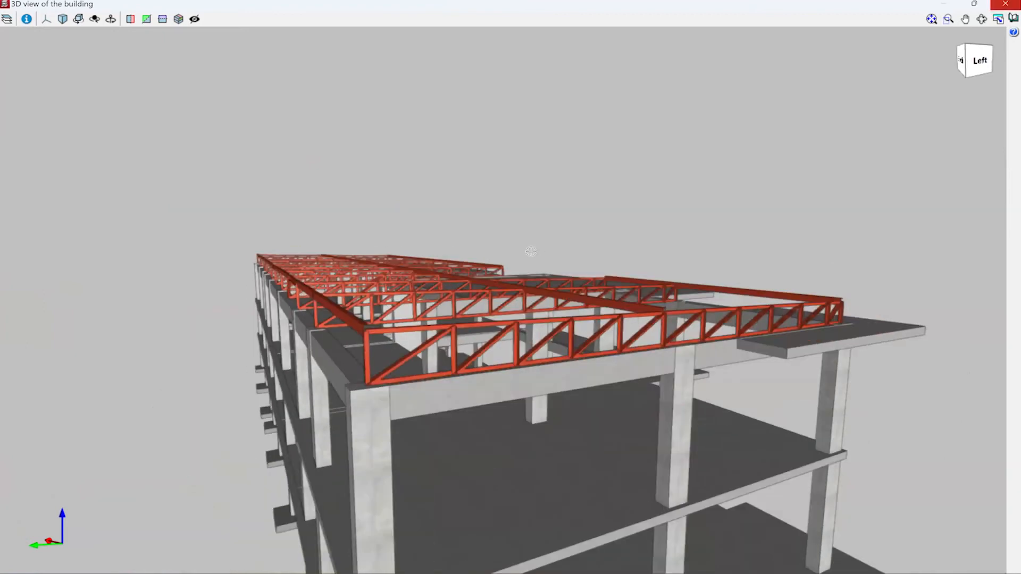
pyautogui.click(1005, 4)
pyautogui.click(175, 33)
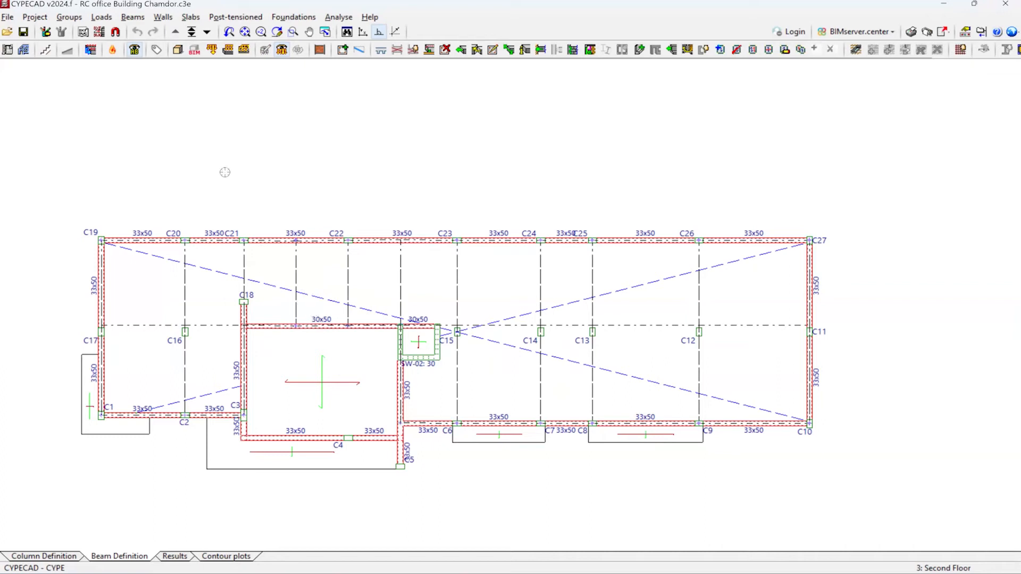
# - Try to create a new integrated 3D structure with the reference Roof Structure
pyautogui.click(22, 49)
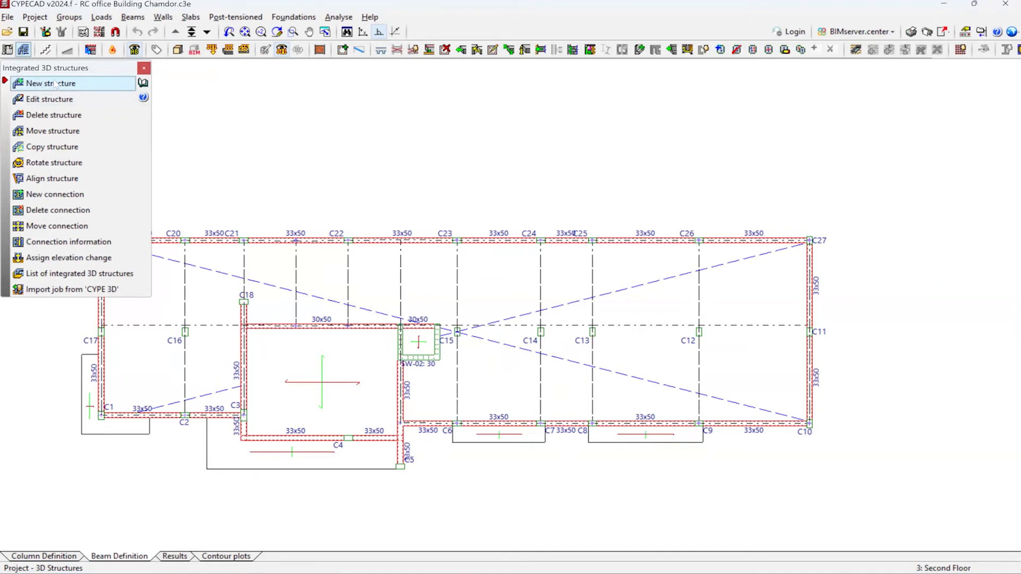
pyautogui.click(71, 85)
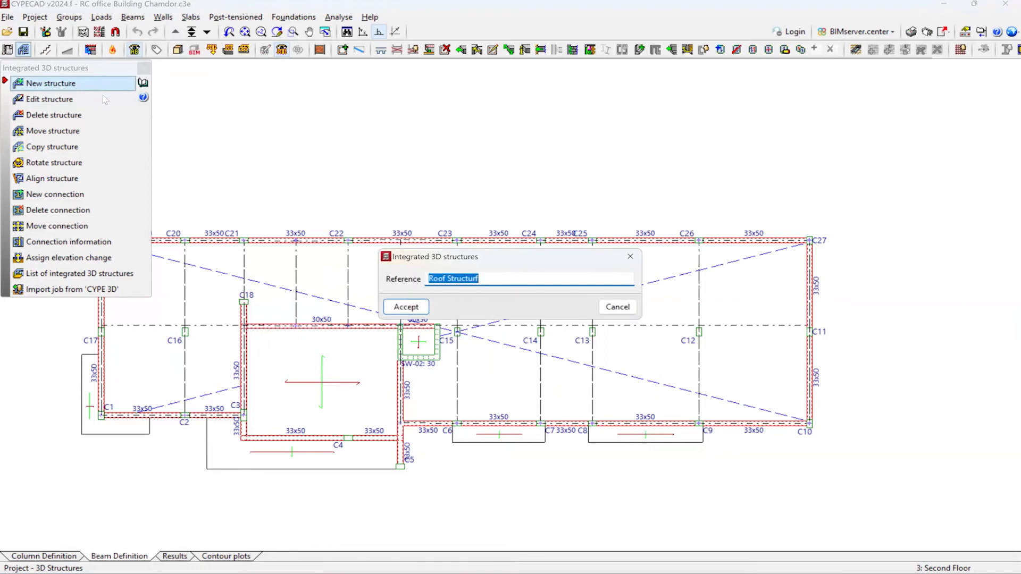
pyautogui.click(480, 280)
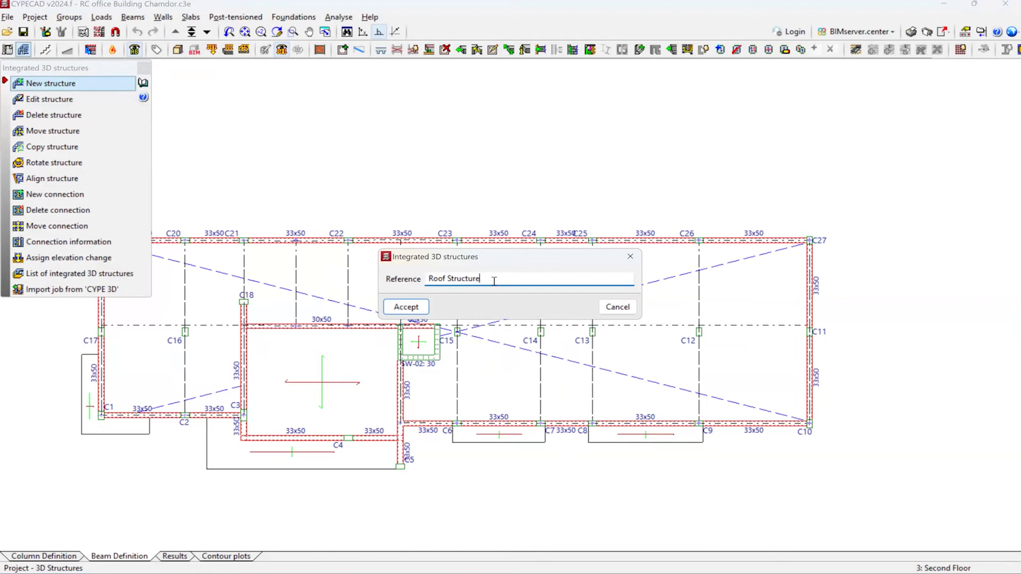
pyautogui.click(395, 309)
pyautogui.press('Return')
pyautogui.press('Escape')
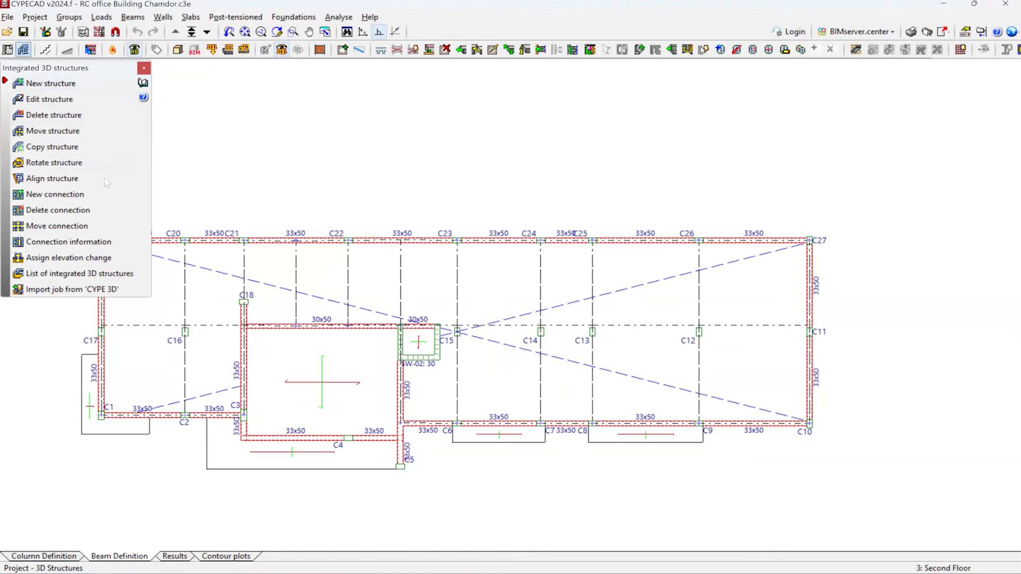
pyautogui.click(52, 87)
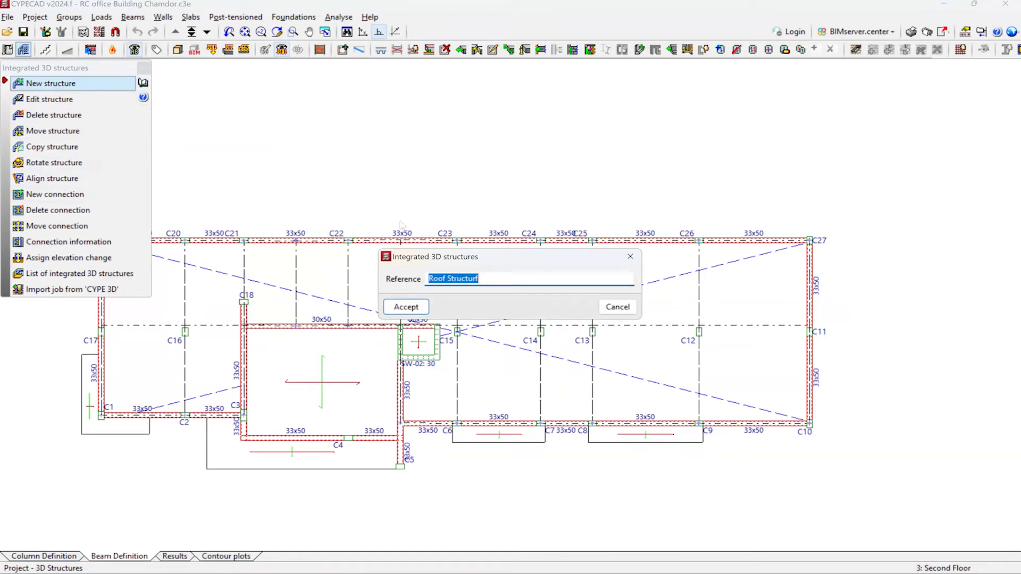
pyautogui.press('Return')
# - Examine the roof structure's connection points at corner columns C19 and C1 on the Second Floor plan
pyautogui.scroll(-5, 672, 335)
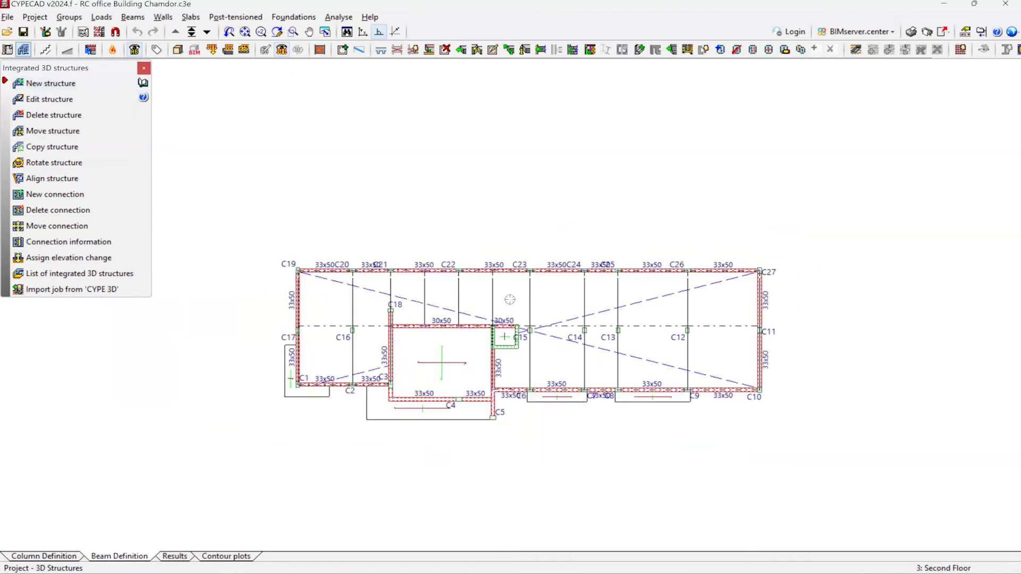
pyautogui.scroll(3, 348, 278)
pyautogui.scroll(3, 347, 278)
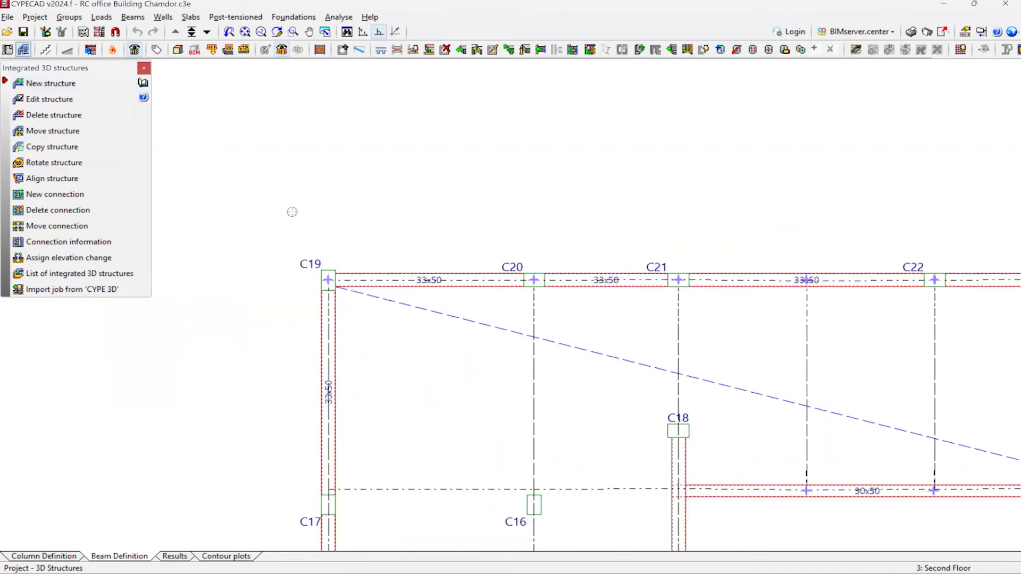
pyautogui.scroll(-2, 301, 226)
pyautogui.scroll(4, 314, 449)
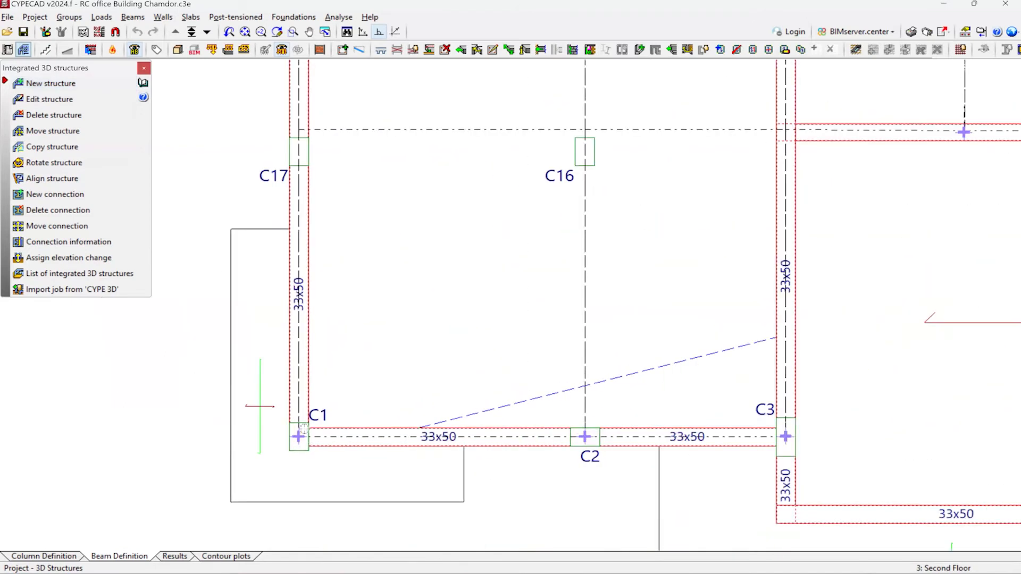
pyautogui.scroll(-3, 252, 385)
pyautogui.scroll(4, 259, 255)
pyautogui.scroll(2, 259, 256)
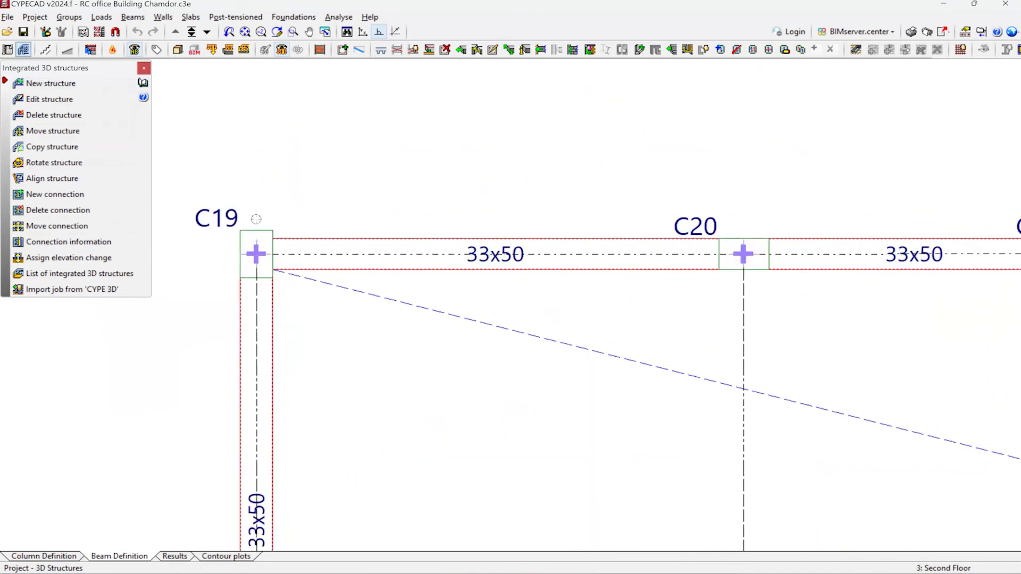
pyautogui.scroll(-3, 243, 230)
pyautogui.scroll(1, 243, 229)
pyautogui.scroll(-3, 243, 230)
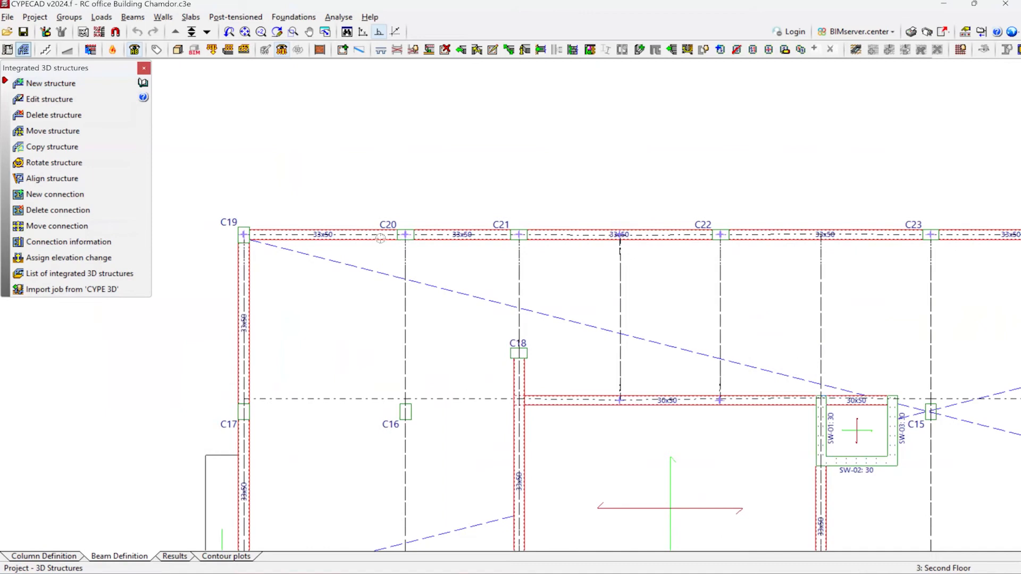
# - Examine the roof structure's connection points and truss lines along the beams between columns C19 and C27
pyautogui.scroll(-4, 367, 231)
pyautogui.scroll(5, 223, 223)
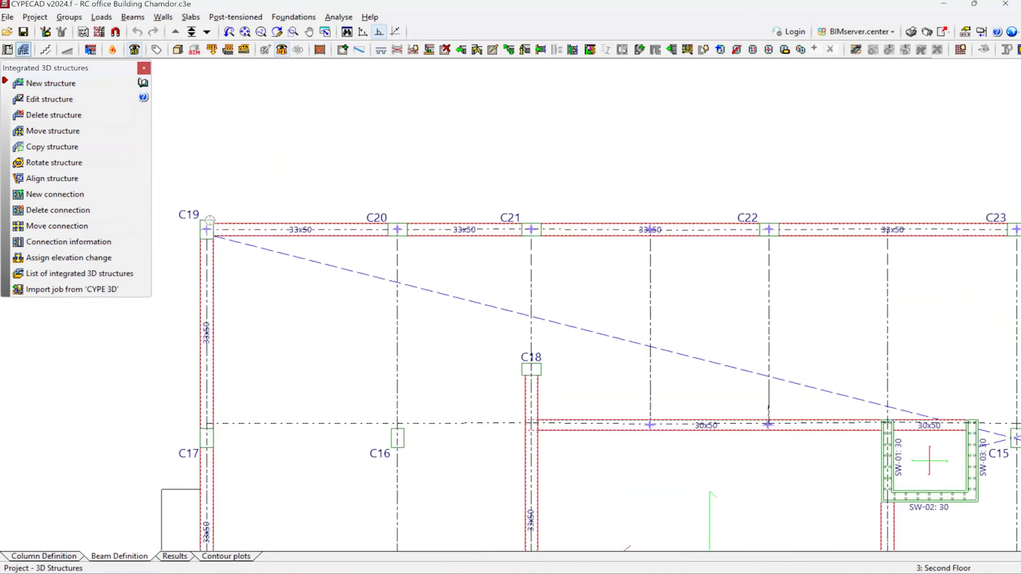
pyautogui.scroll(-3, 260, 221)
pyautogui.scroll(-3, 298, 242)
pyautogui.scroll(2, 748, 224)
pyautogui.scroll(3, 748, 223)
pyautogui.scroll(-4, 771, 248)
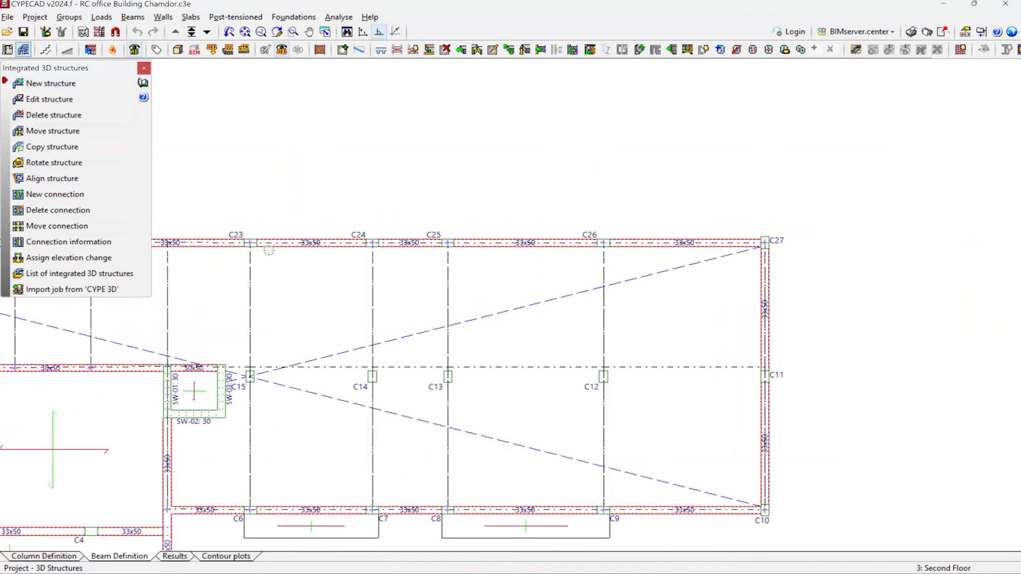
pyautogui.scroll(4, 532, 258)
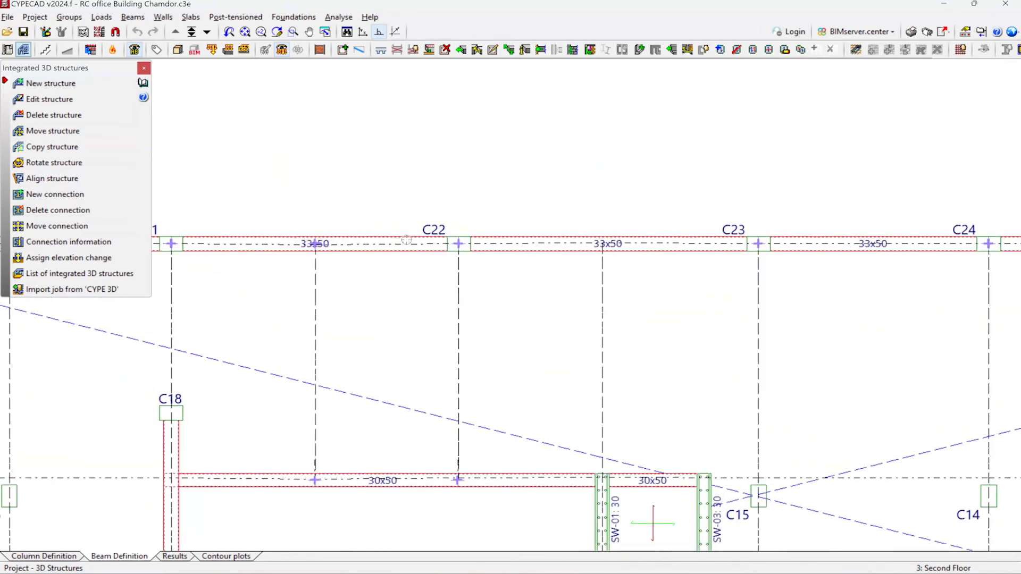
pyautogui.scroll(-4, 814, 269)
pyautogui.scroll(1, 389, 404)
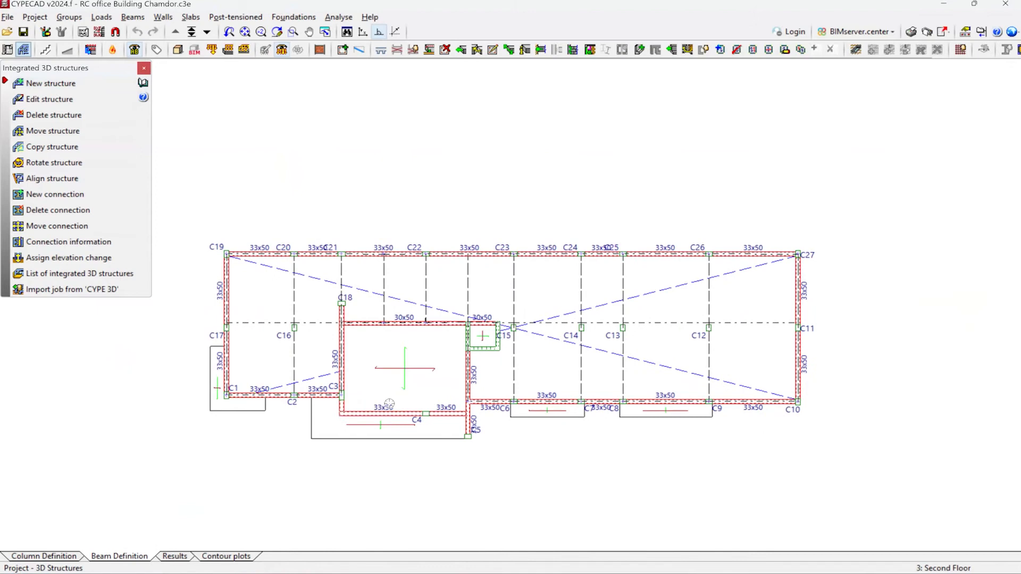
pyautogui.scroll(1, 233, 406)
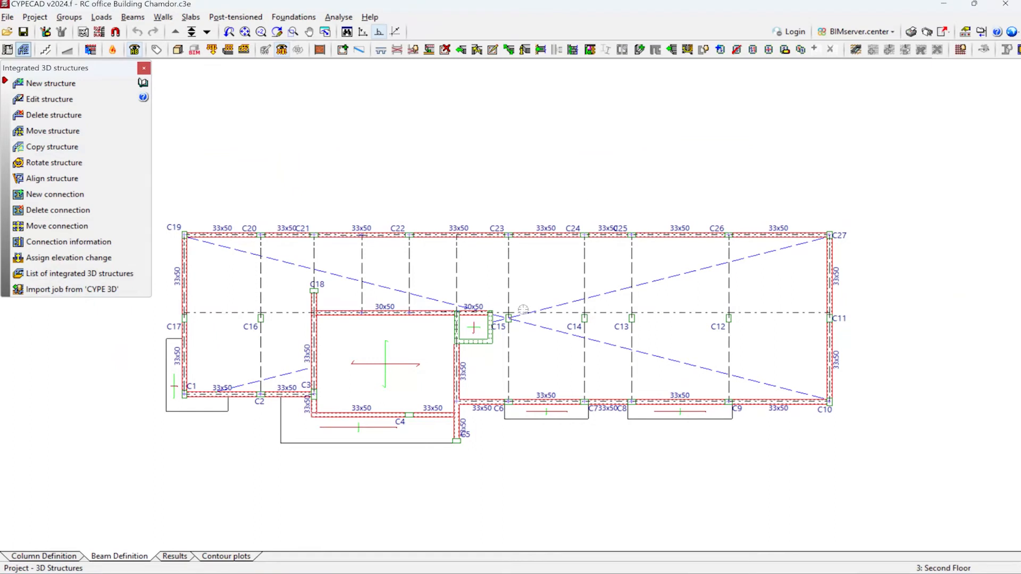
pyautogui.scroll(2, 539, 399)
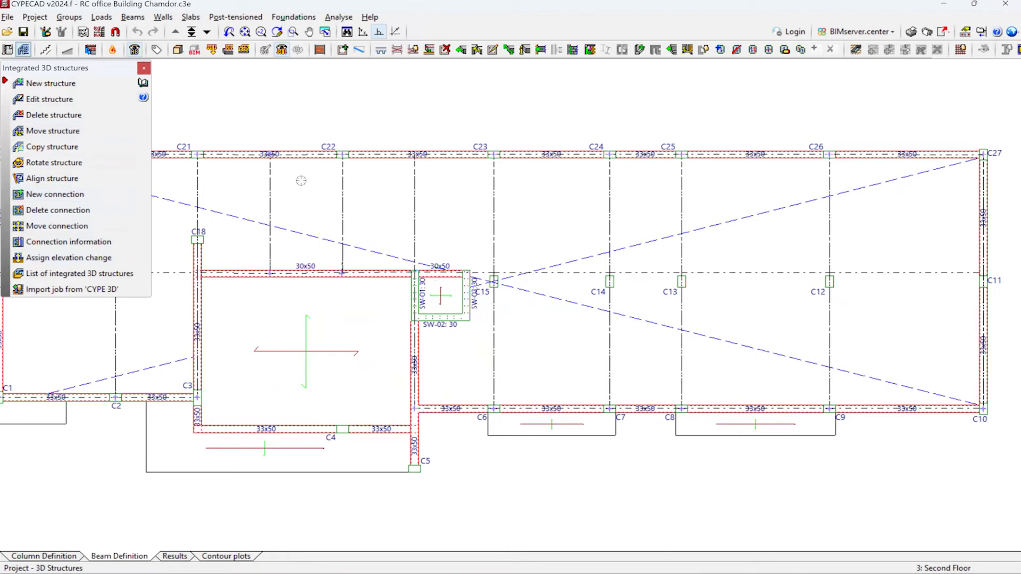
# - Open the Roof Structure for editing from the integrated 3D structures on the Second Floor plan
pyautogui.click(144, 67)
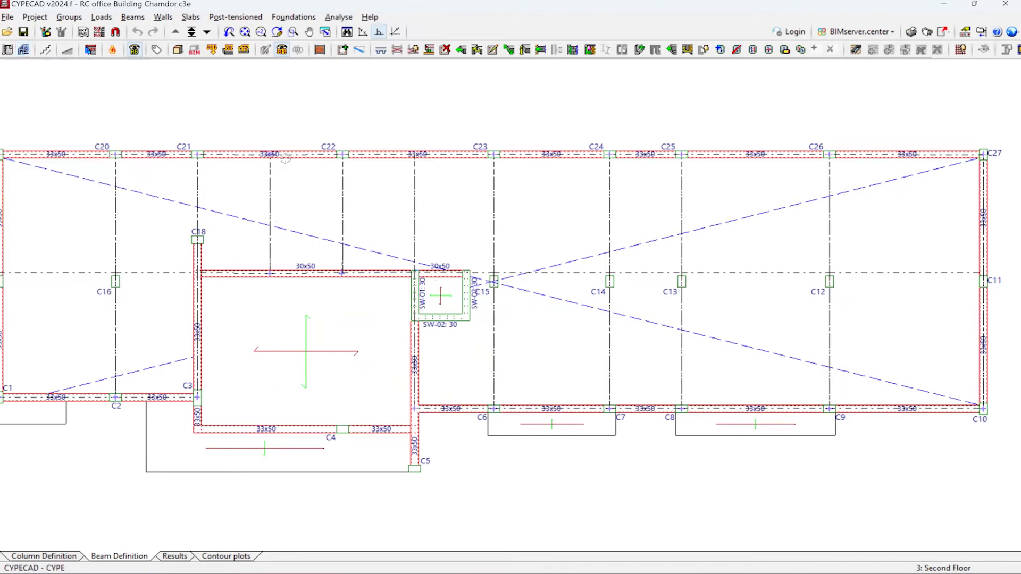
pyautogui.click(23, 50)
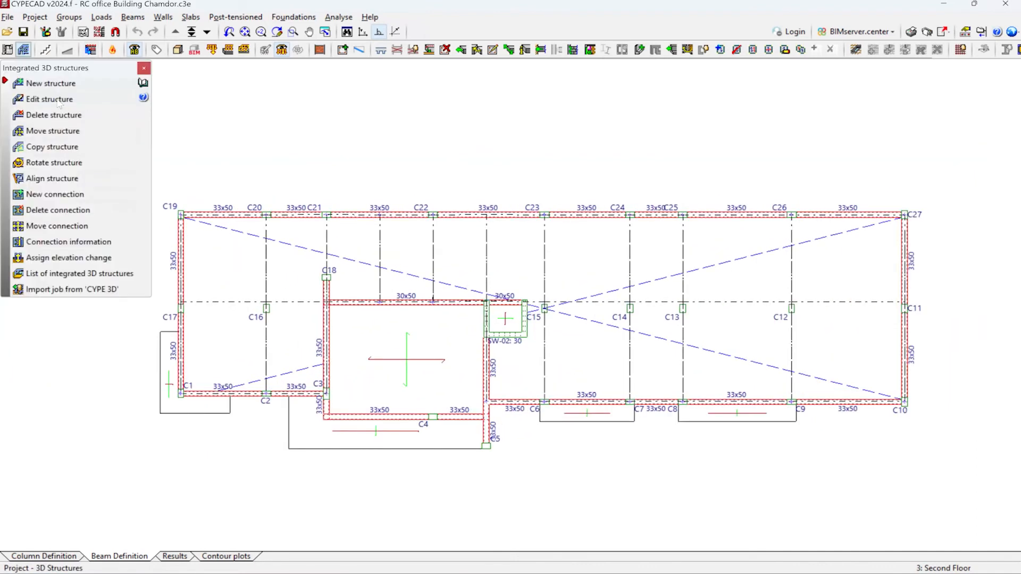
pyautogui.click(53, 100)
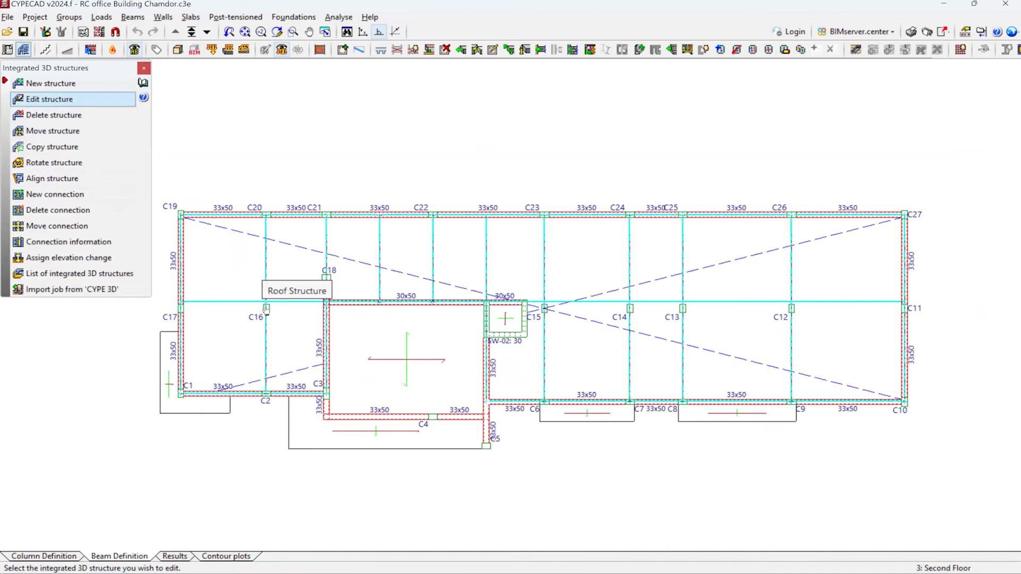
pyautogui.click(266, 308)
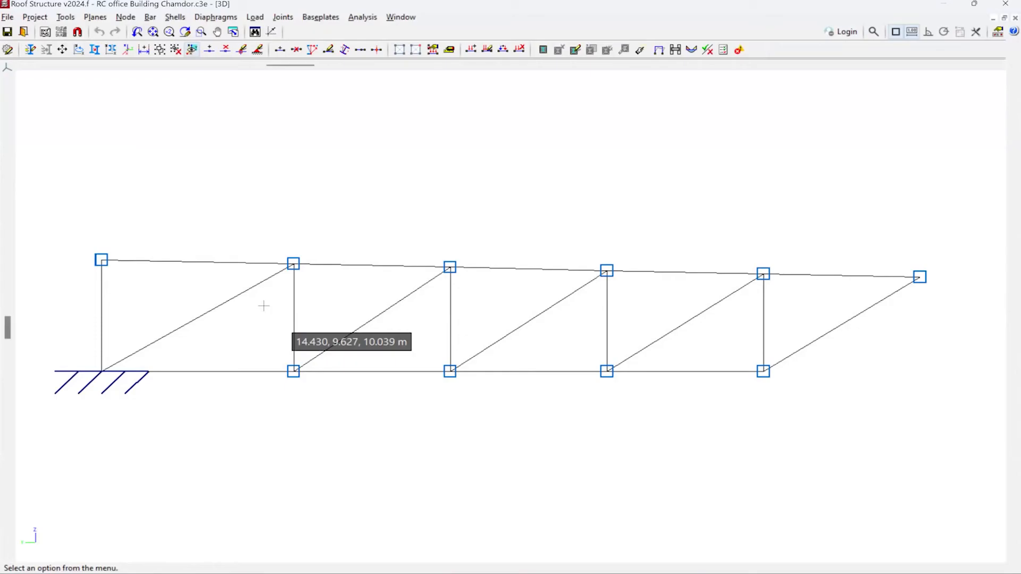
# - Show the complete roof structure in a maximised 3D view and look over all its trusses and longitudinal members
pyautogui.click(364, 18)
pyautogui.moveTo(282, 17)
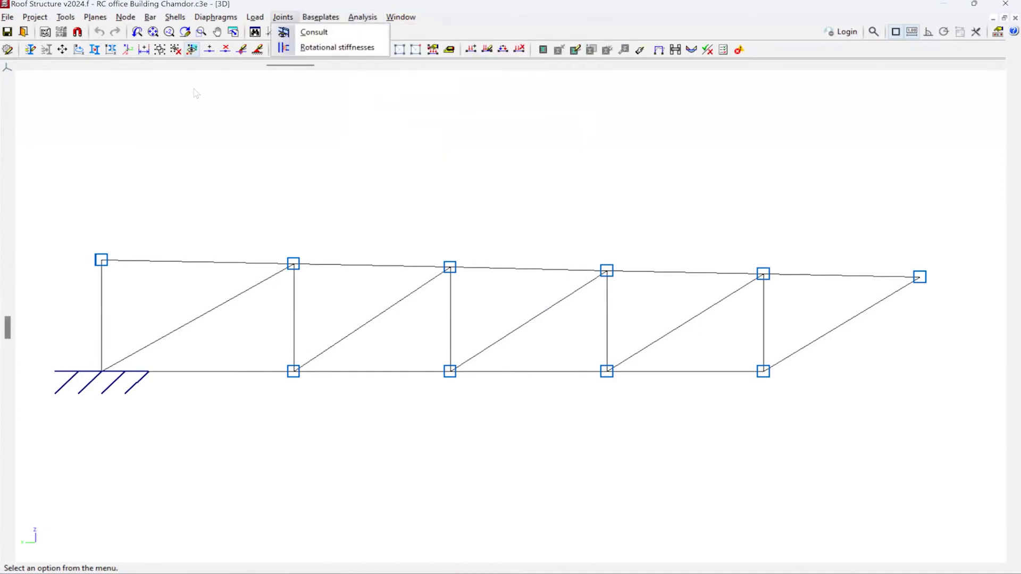
pyautogui.moveTo(371, 18)
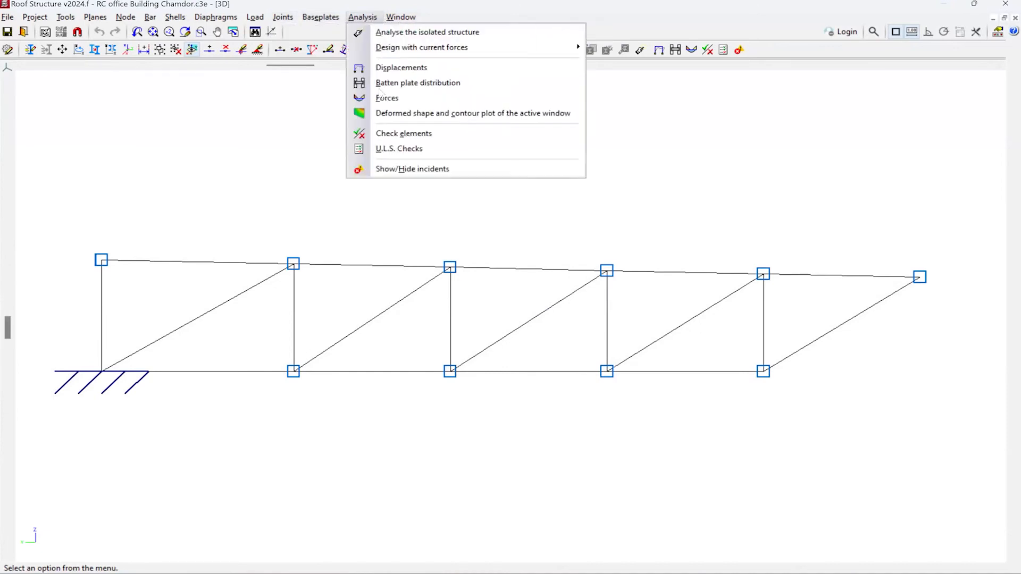
pyautogui.moveTo(322, 18)
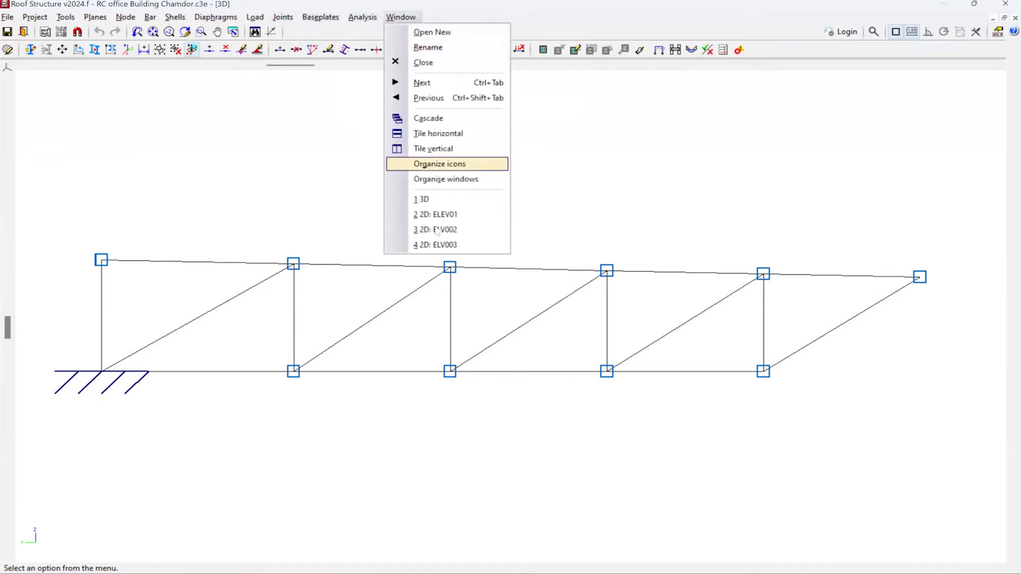
pyautogui.click(423, 199)
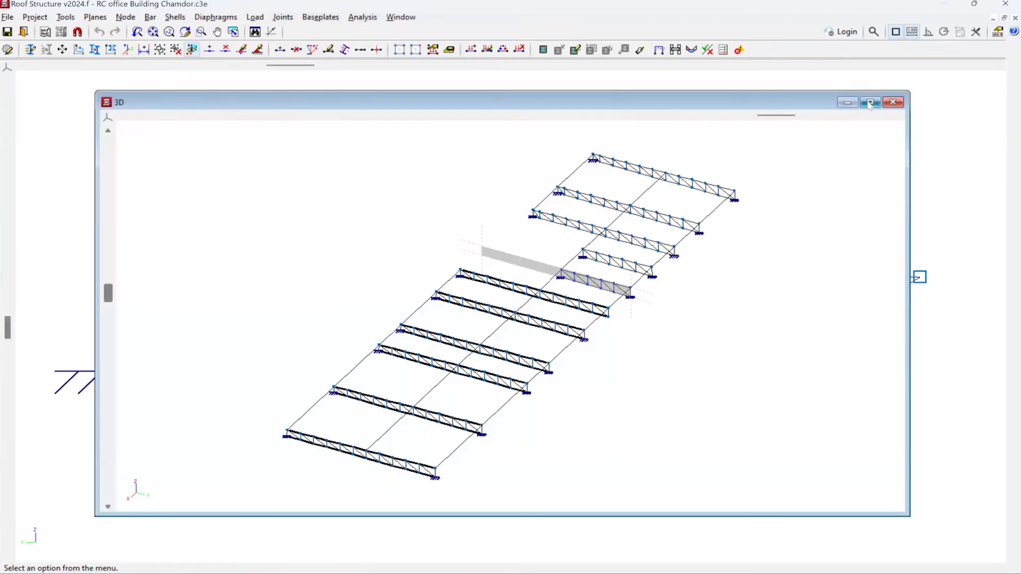
pyautogui.click(870, 102)
pyautogui.scroll(3, 404, 429)
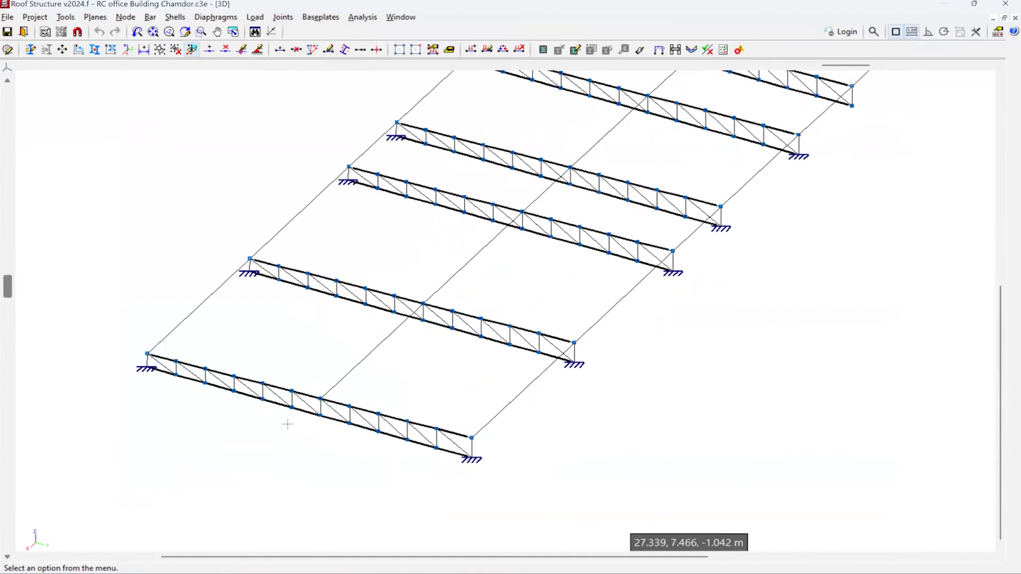
pyautogui.scroll(5, 342, 362)
pyautogui.scroll(-8, 351, 410)
pyautogui.scroll(3, 532, 313)
pyautogui.scroll(-5, 595, 119)
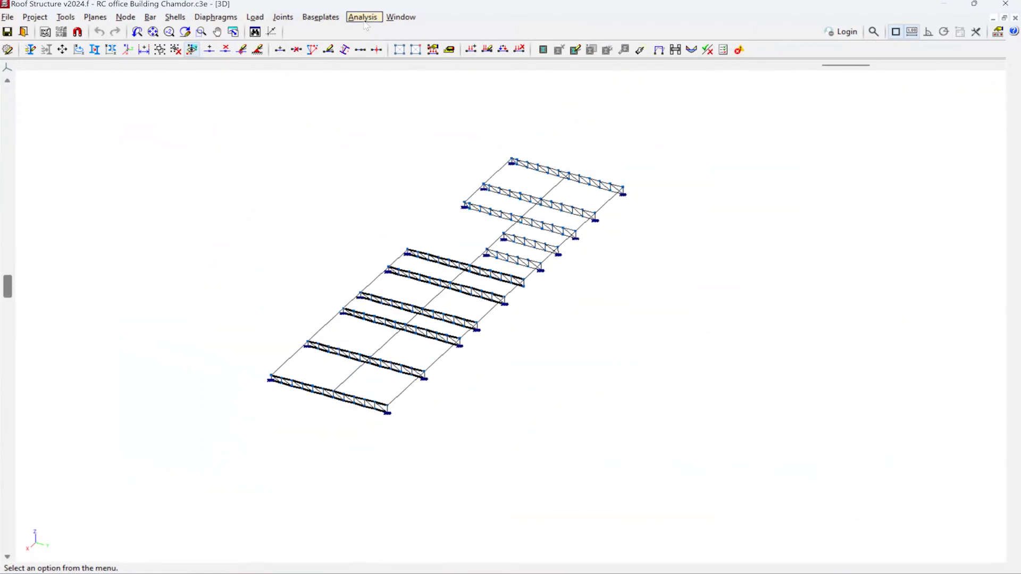
# - Analyse the isolated roof structure with the default buckling and moment parameters, and close the final design report
pyautogui.click(365, 21)
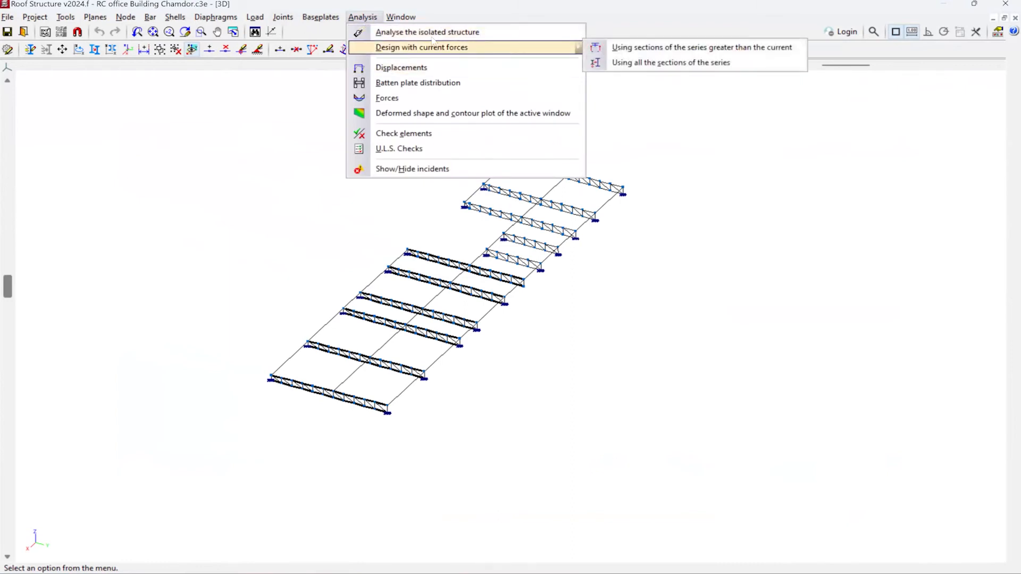
pyautogui.click(431, 33)
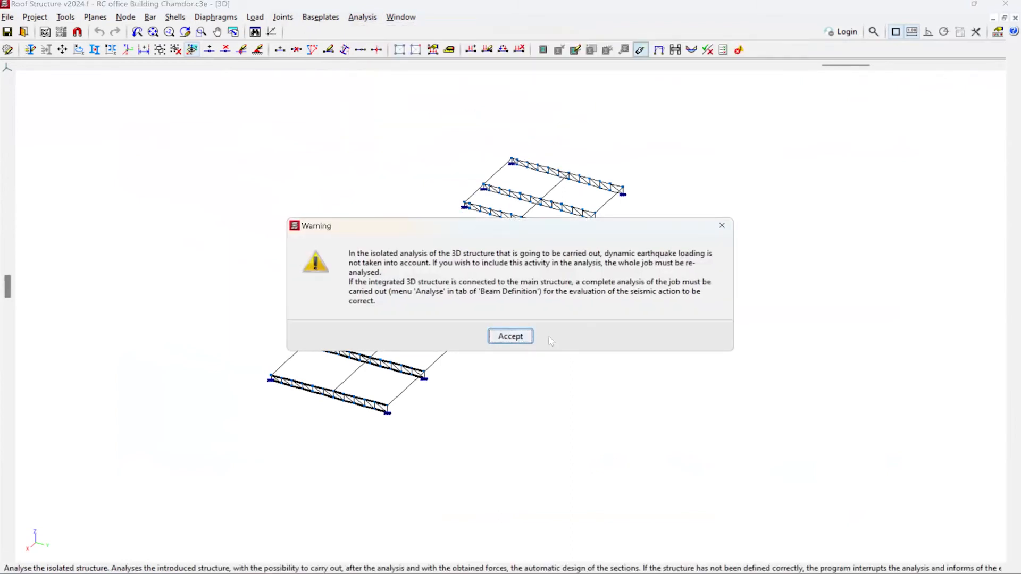
pyautogui.click(504, 335)
pyautogui.click(325, 359)
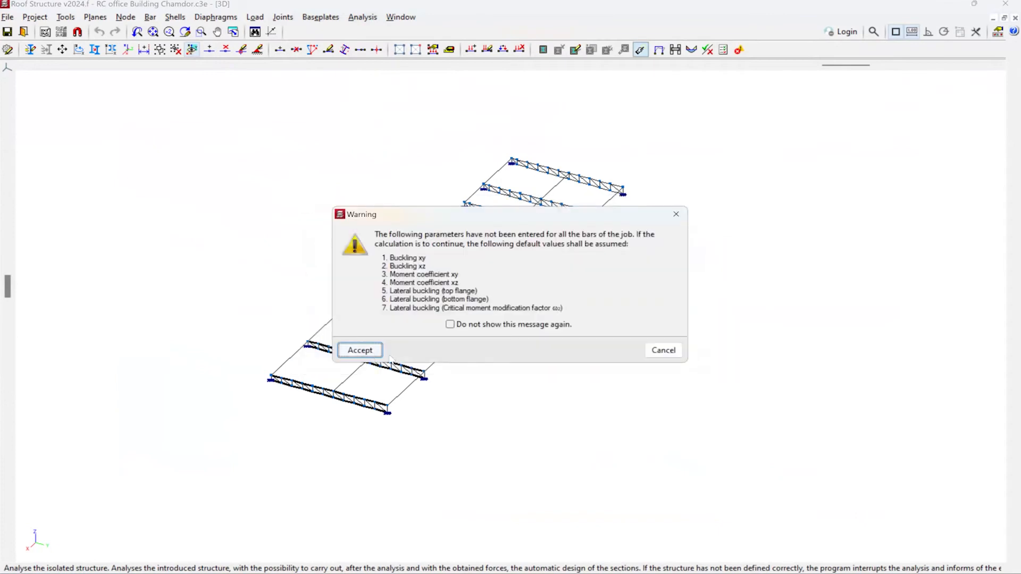
pyautogui.click(365, 353)
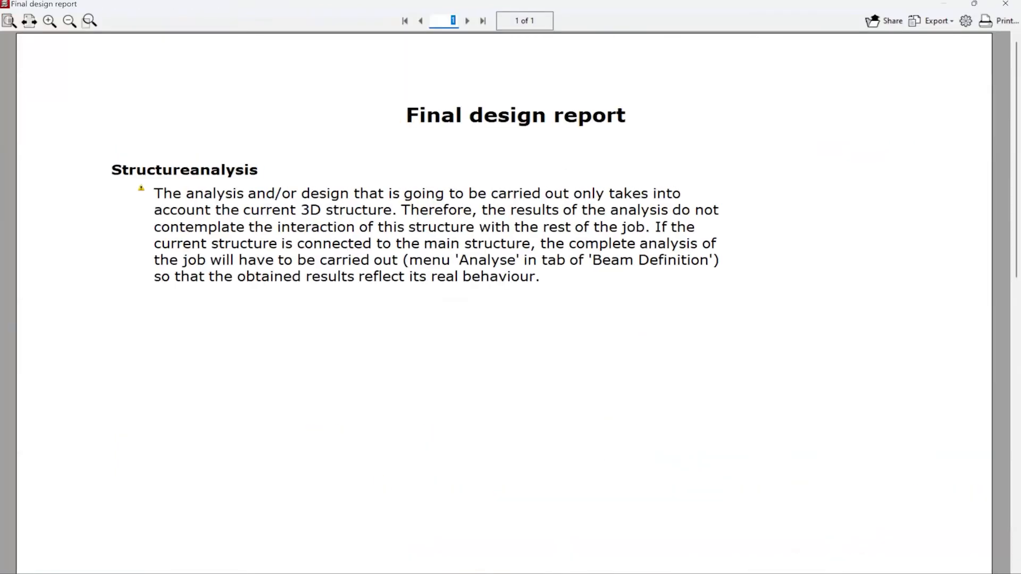
pyautogui.click(1005, 4)
# - Examine the trusses, connecting members and their section labels across the whole roof structure
pyautogui.scroll(3, 477, 278)
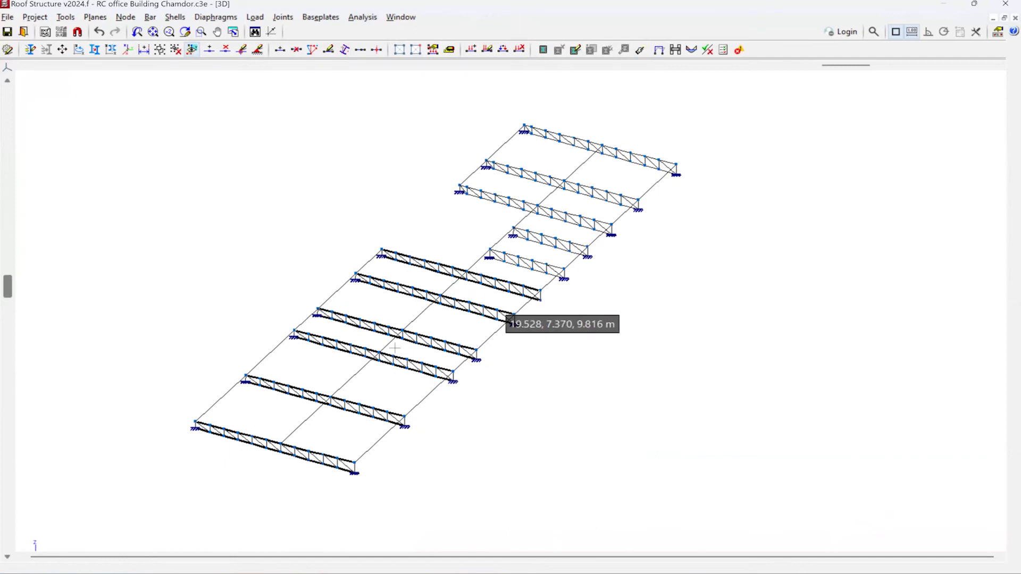
pyautogui.scroll(3, 422, 398)
pyautogui.scroll(1, 273, 462)
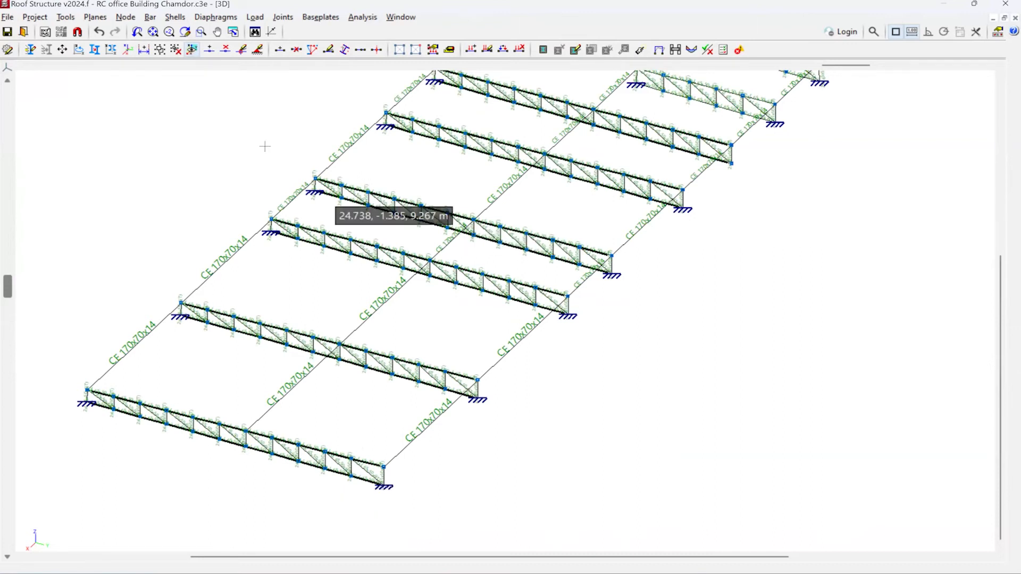
pyautogui.scroll(1, 283, 146)
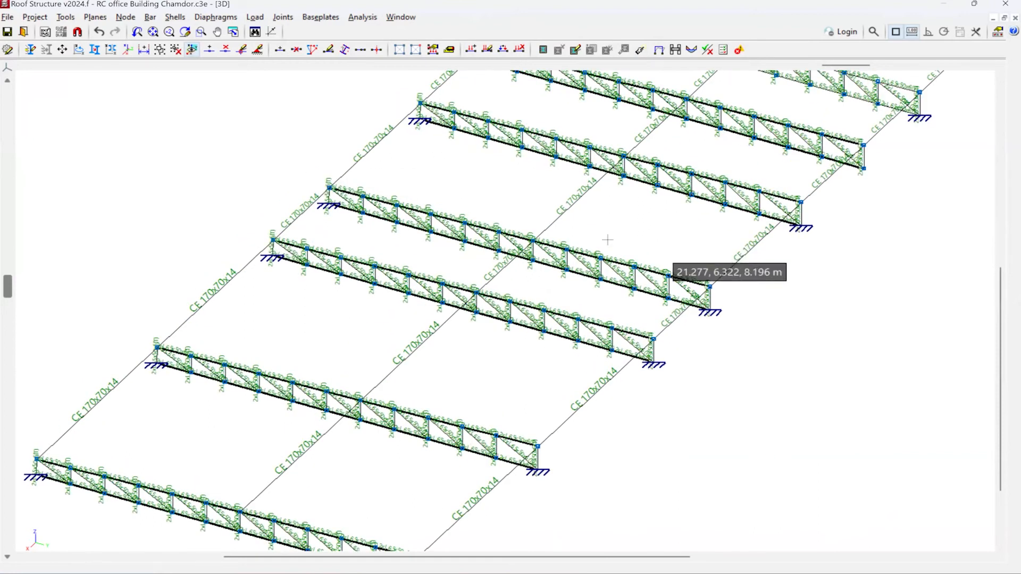
pyautogui.scroll(-3, 607, 240)
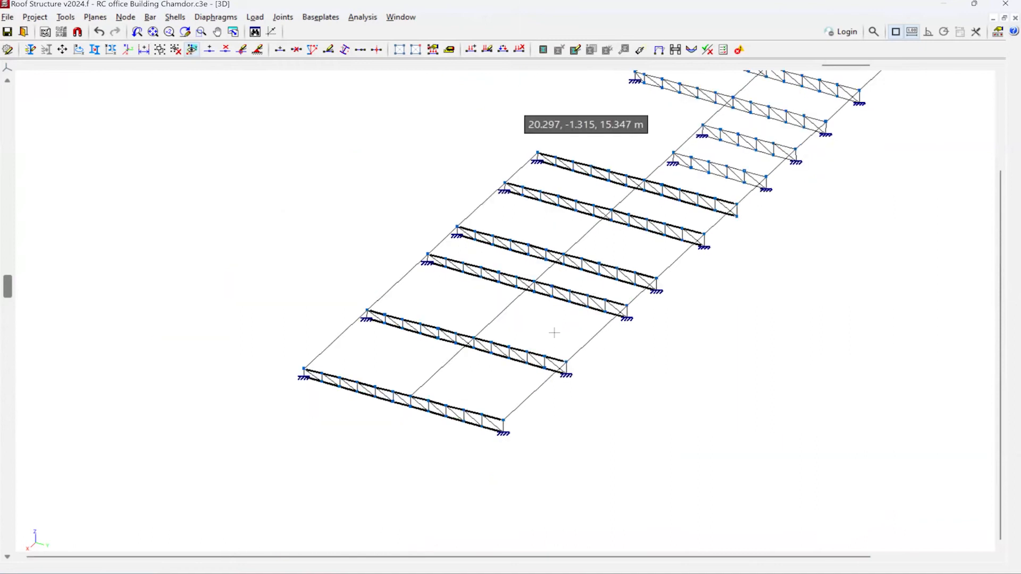
pyautogui.scroll(-1, 682, 134)
pyautogui.scroll(1, 683, 134)
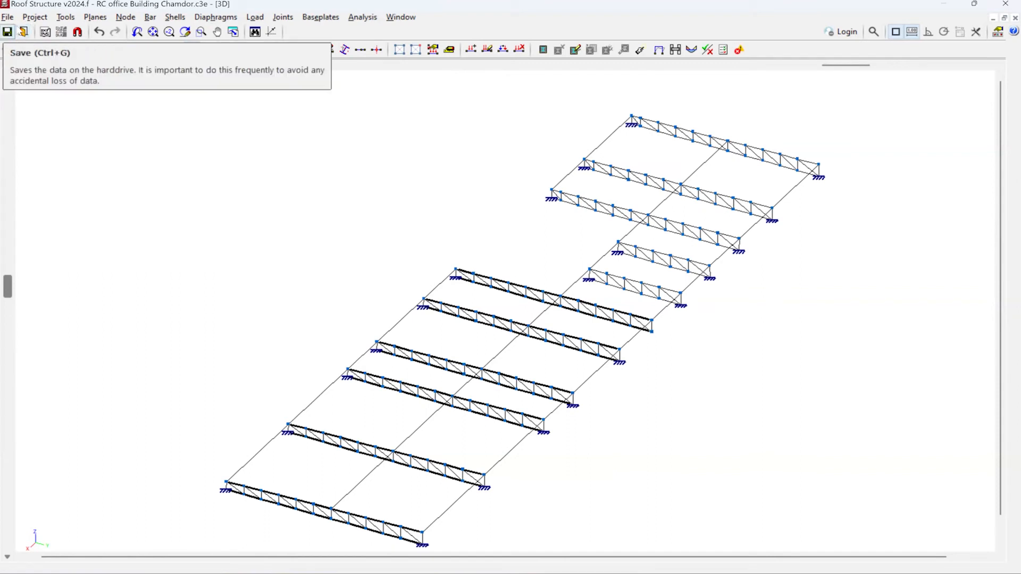
# - Leave the roof structure editor and inspect the trusses over the top floor in the building's 3D view
pyautogui.click(23, 32)
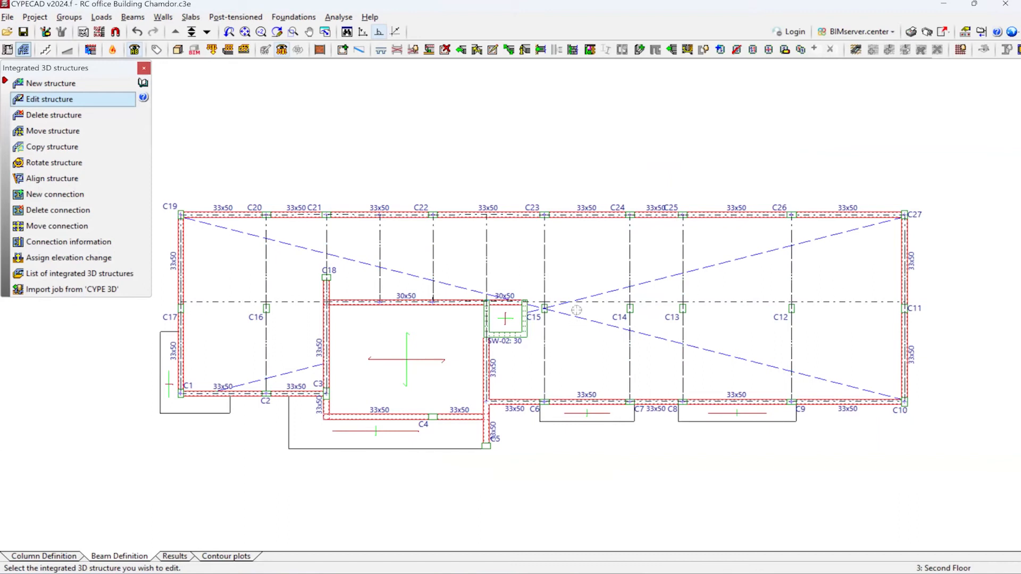
pyautogui.click(144, 68)
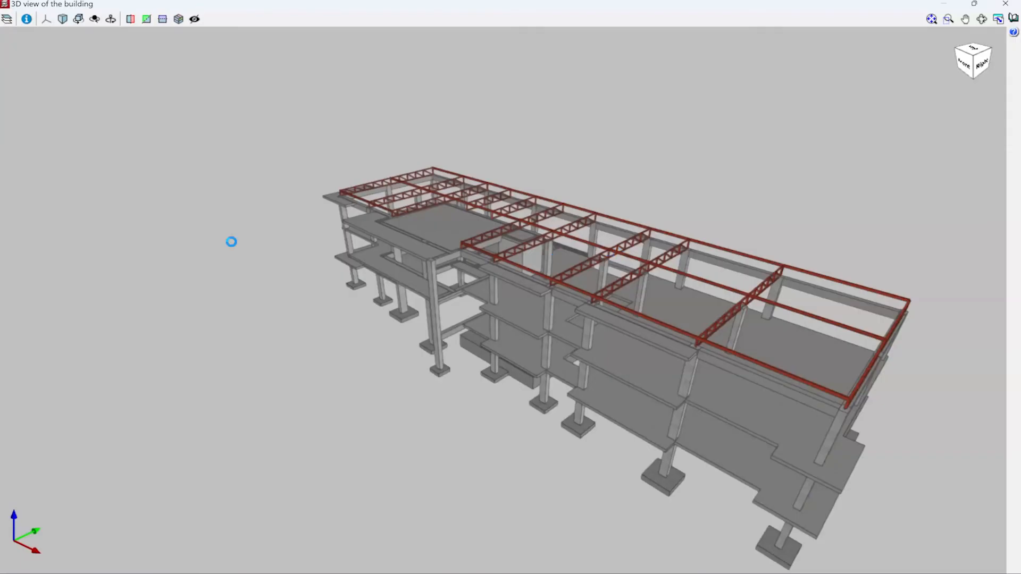
pyautogui.scroll(3, 499, 287)
pyautogui.scroll(-5, 473, 284)
pyautogui.keyDown('shift'); pyautogui.moveTo(473, 284); pyautogui.dragTo(453, 242, button='middle'); pyautogui.keyUp('shift')
pyautogui.scroll(3, 446, 229)
pyautogui.scroll(2, 436, 273)
pyautogui.keyDown('shift'); pyautogui.moveTo(419, 277); pyautogui.dragTo(373, 400, button='middle'); pyautogui.keyUp('shift')
pyautogui.scroll(4, 373, 400)
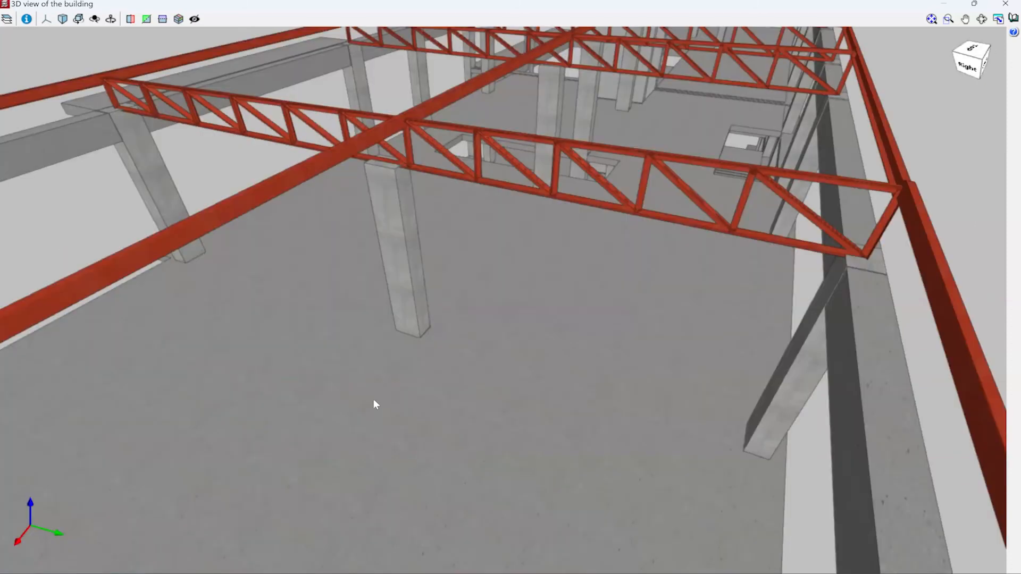
# - Examine how the end truss meets the corner column and perimeter beams, and close the building's 3D view
pyautogui.scroll(-6, 373, 404)
pyautogui.keyDown('shift'); pyautogui.moveTo(326, 474); pyautogui.dragTo(318, 289, button='middle'); pyautogui.keyUp('shift')
pyautogui.scroll(3, 378, 258)
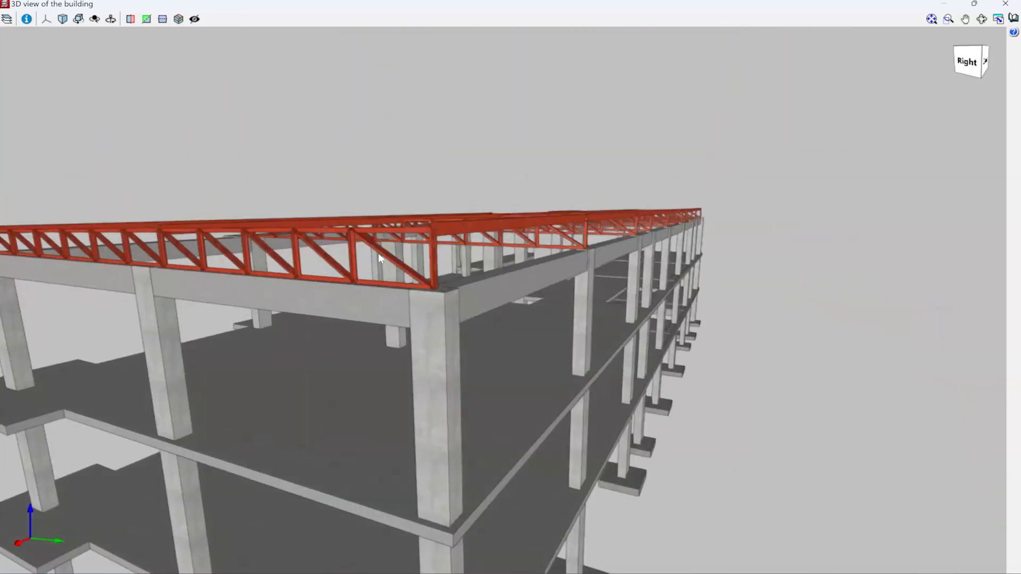
pyautogui.scroll(4, 573, 283)
pyautogui.keyDown('shift'); pyautogui.moveTo(537, 290); pyautogui.dragTo(506, 318, button='middle'); pyautogui.keyUp('shift')
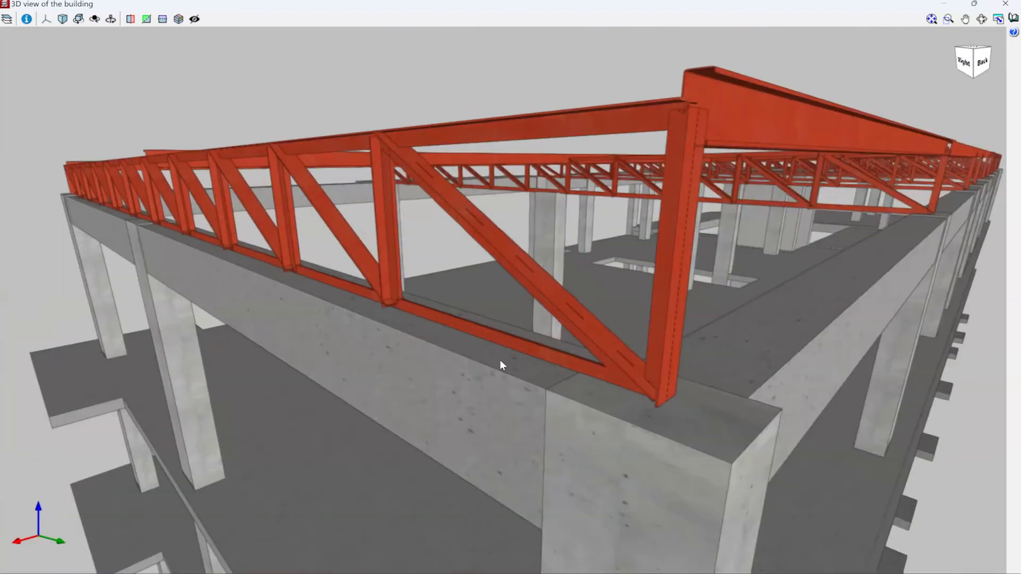
pyautogui.scroll(-5, 500, 359)
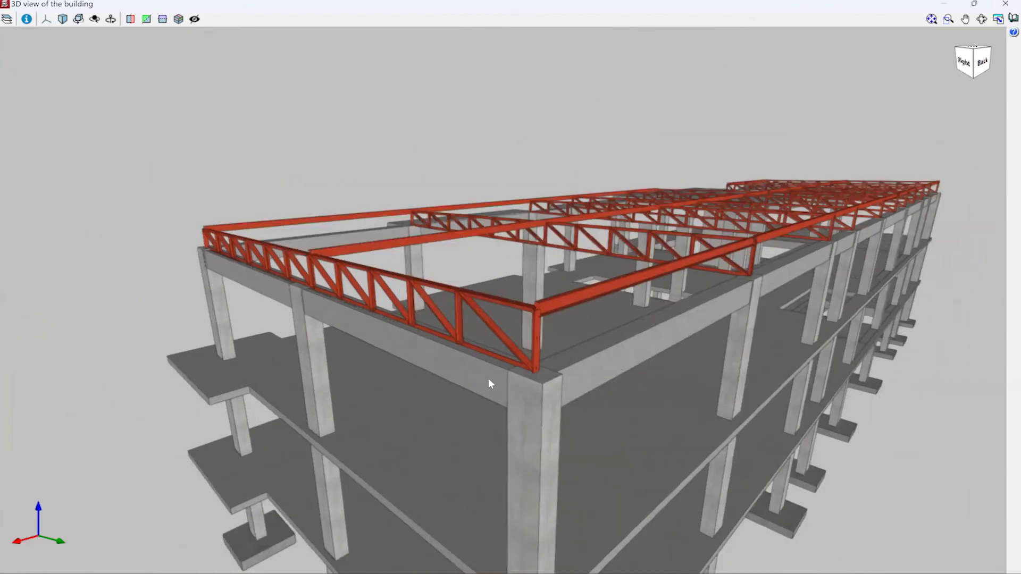
pyautogui.scroll(-3, 451, 367)
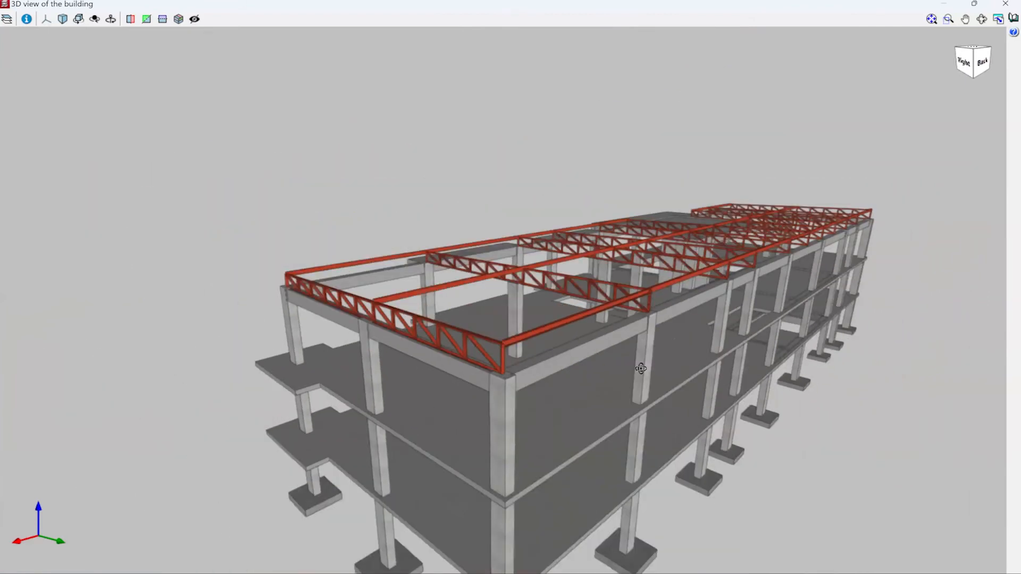
pyautogui.keyDown('shift'); pyautogui.moveTo(609, 290); pyautogui.dragTo(557, 305, button='middle'); pyautogui.keyUp('shift')
pyautogui.scroll(-5, 557, 304)
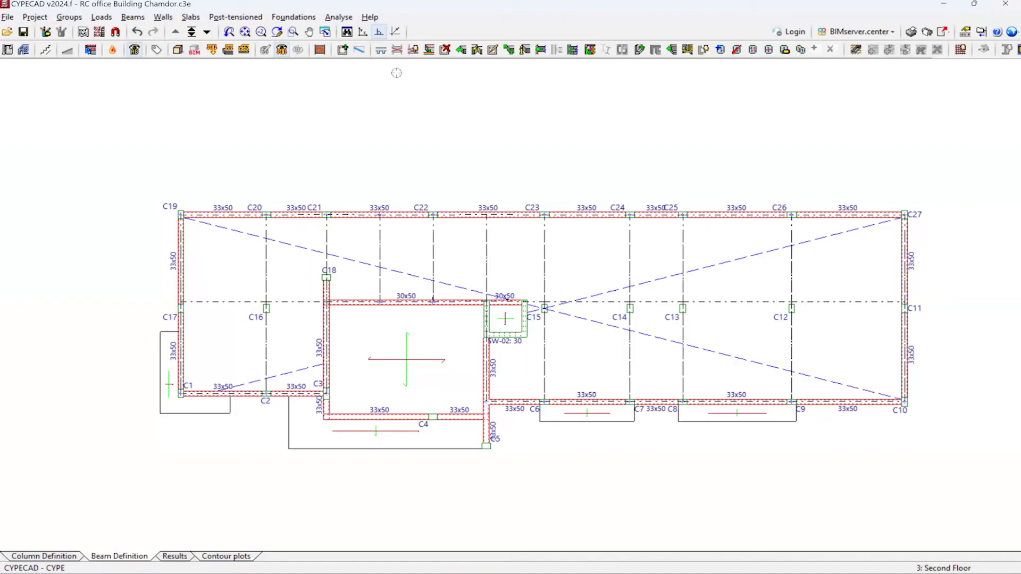
# - Review the available project analysis options and go to the Foundations group's plan
pyautogui.click(343, 18)
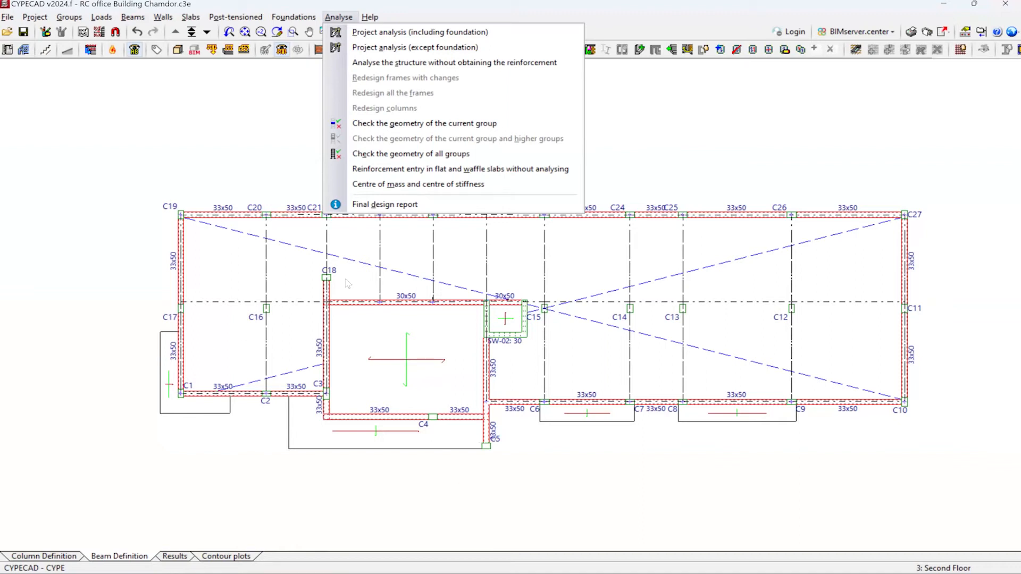
pyautogui.click(133, 84)
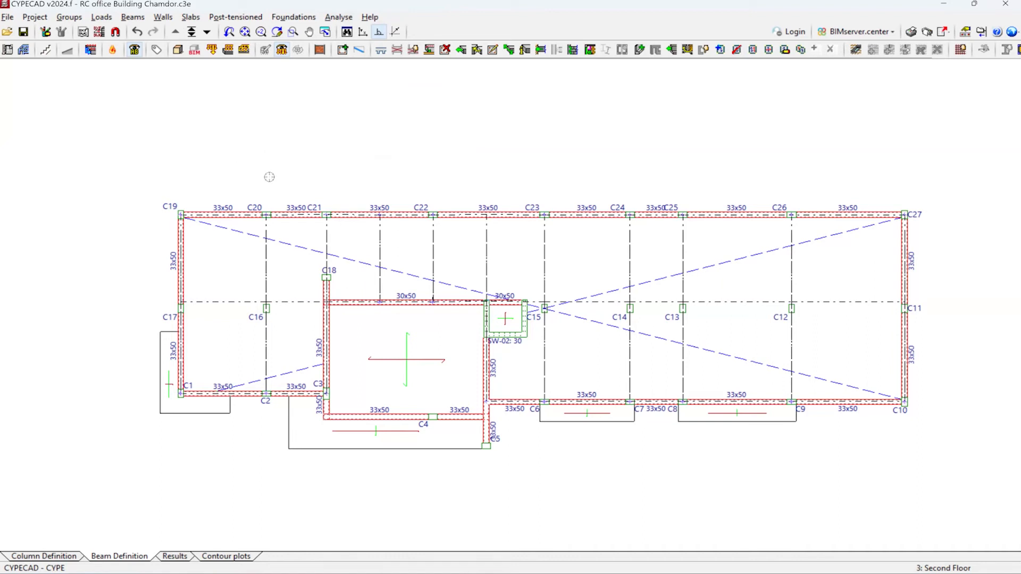
pyautogui.click(192, 33)
pyautogui.click(505, 383)
pyautogui.click(417, 424)
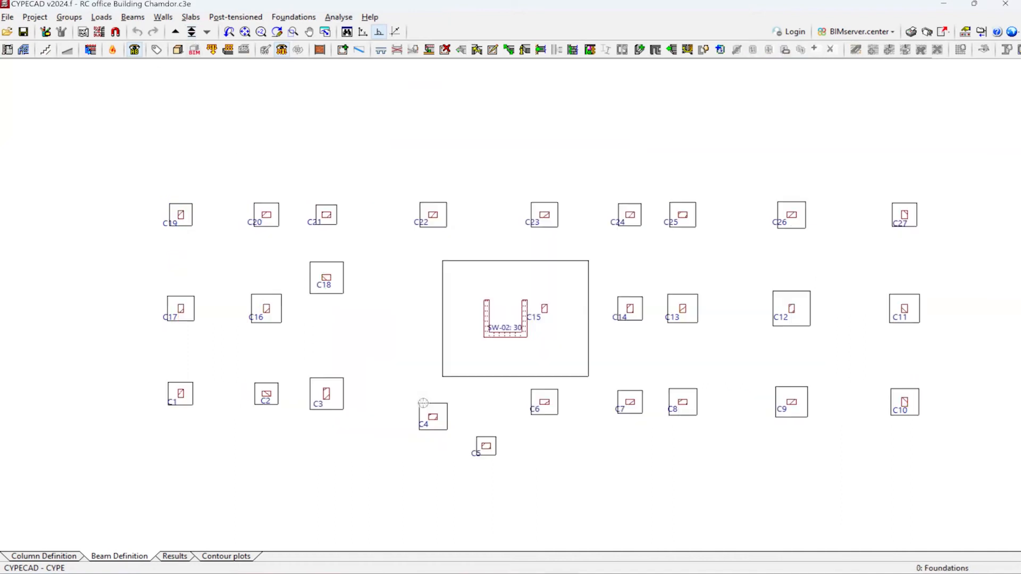
# - Examine the layout of the isolated column footings and the large footing under the shear walls and column C15
pyautogui.scroll(-2, 199, 337)
pyautogui.scroll(2, 235, 369)
pyautogui.scroll(-2, 416, 414)
pyautogui.scroll(2, 95, 394)
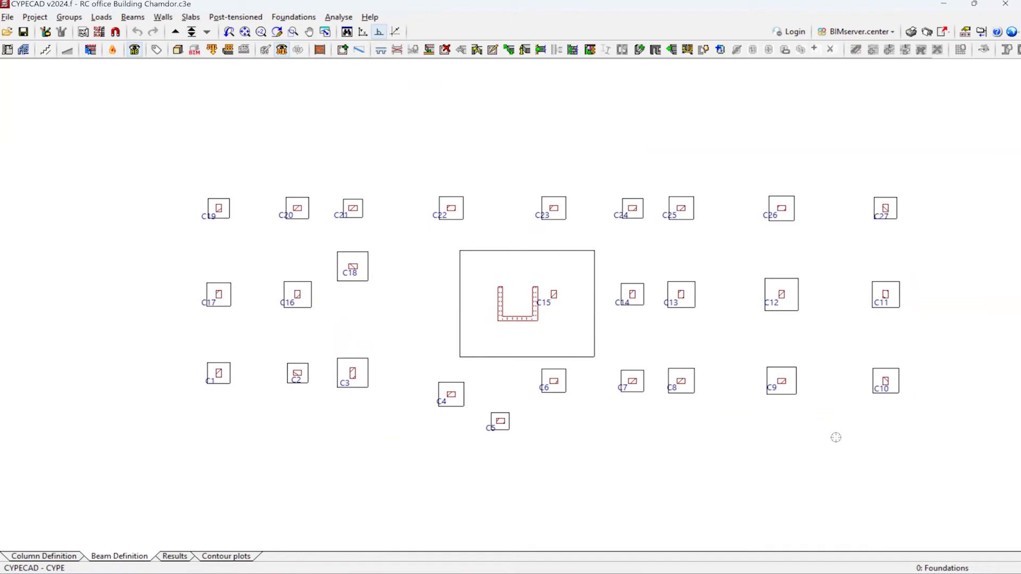
pyautogui.scroll(2, 258, 263)
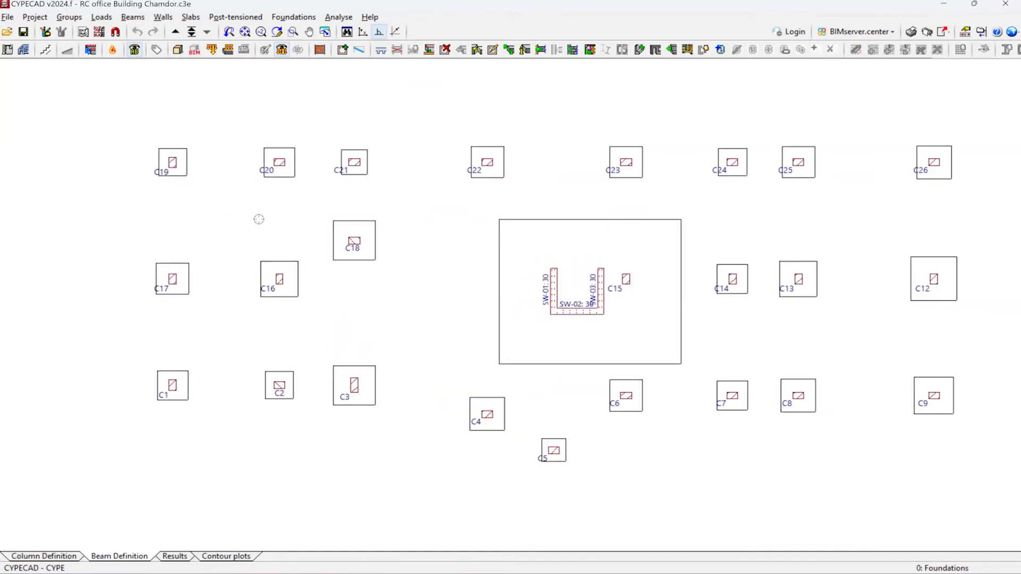
pyautogui.scroll(-5, 257, 261)
pyautogui.scroll(1, 716, 279)
pyautogui.scroll(1, 98, 305)
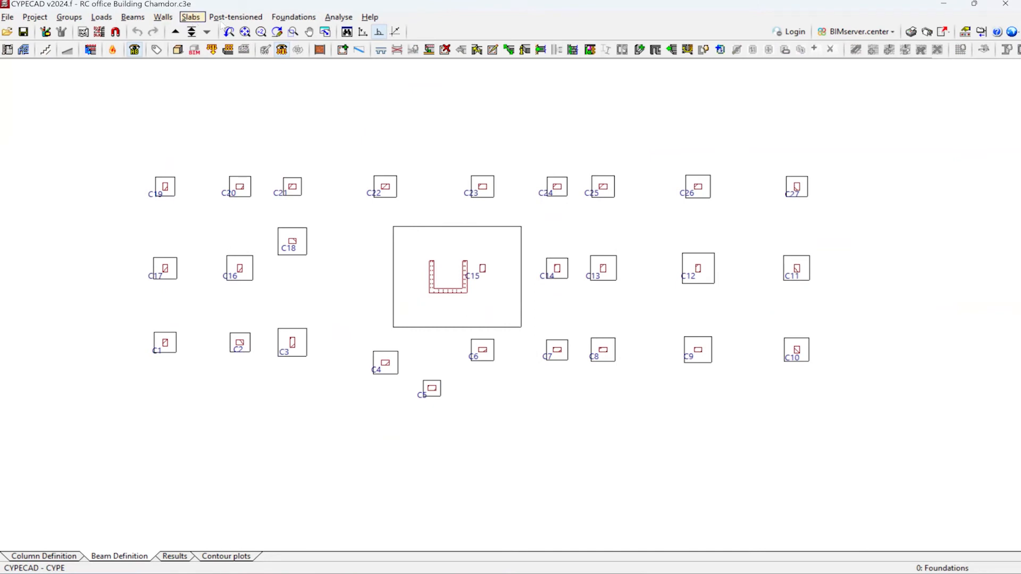
pyautogui.scroll(1, 213, 230)
pyautogui.scroll(-1, 553, 362)
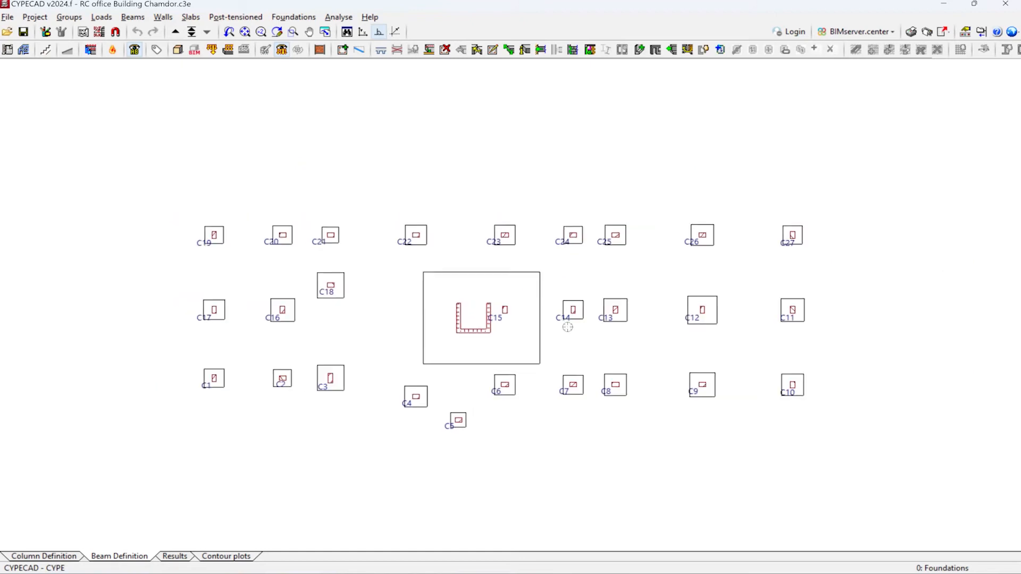
pyautogui.scroll(1, 535, 298)
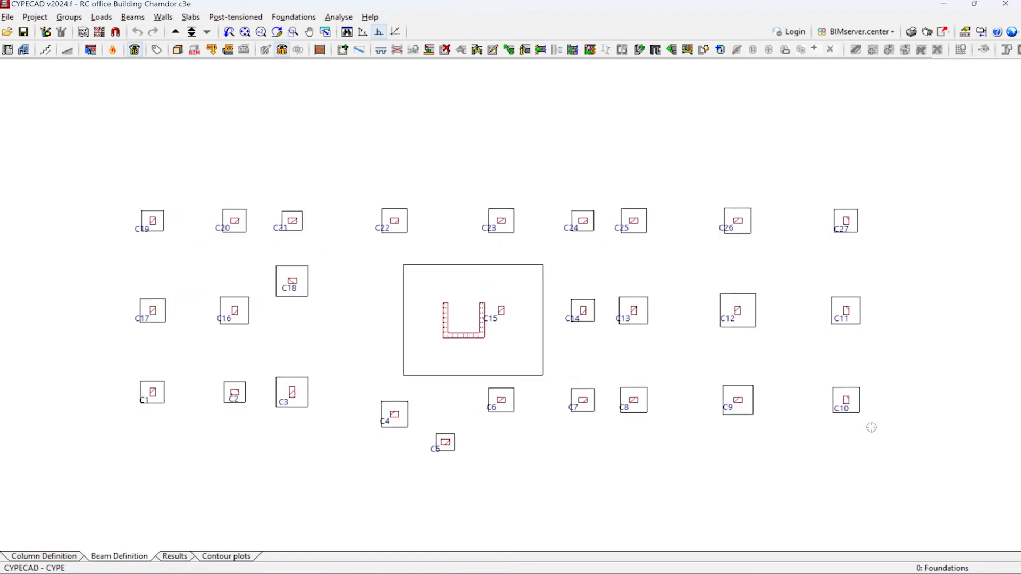
# - Review the footing types available for new single column foundation elements, and close the element definition
pyautogui.click(289, 19)
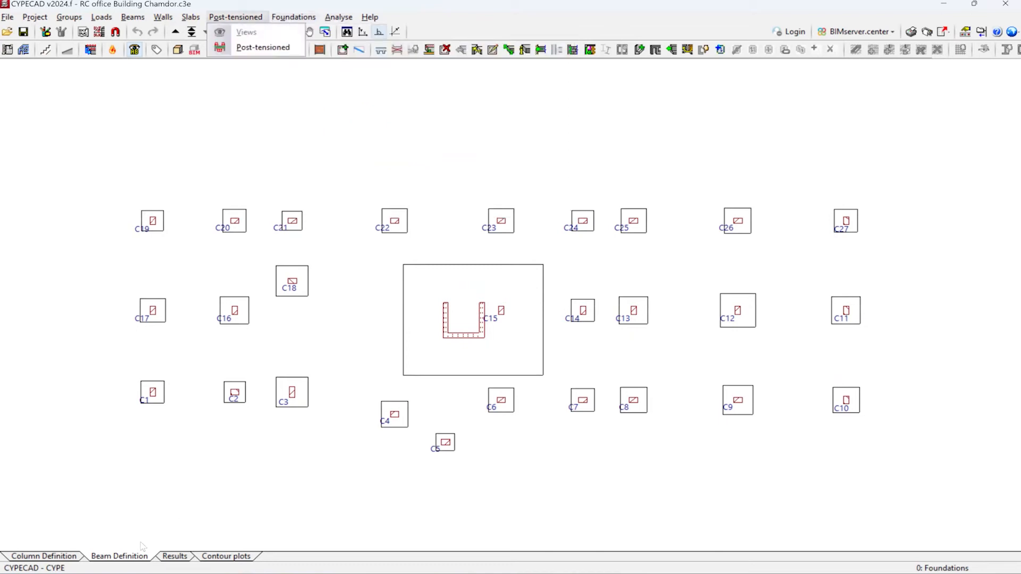
pyautogui.moveTo(282, 20)
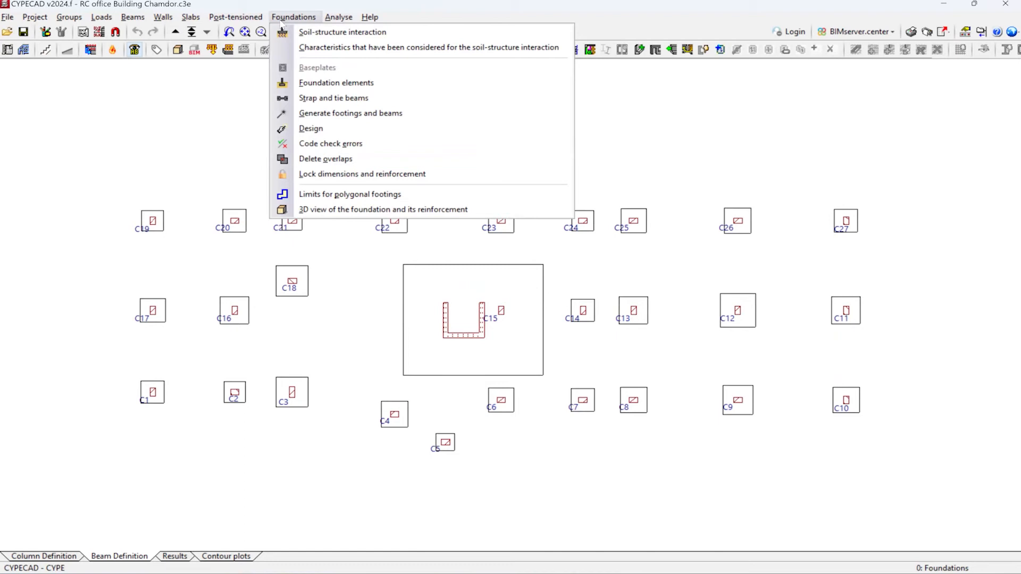
pyautogui.click(343, 83)
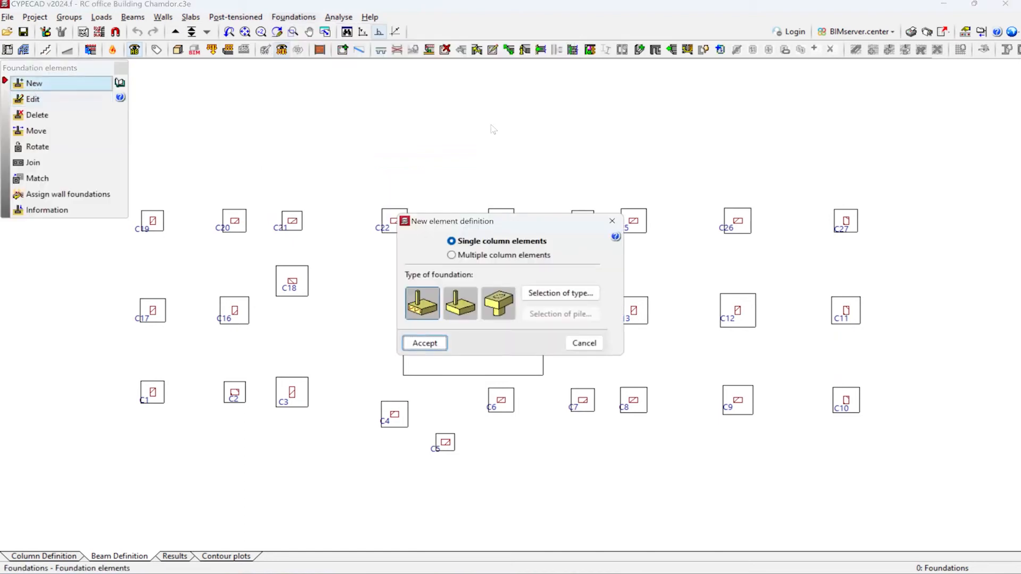
pyautogui.click(543, 293)
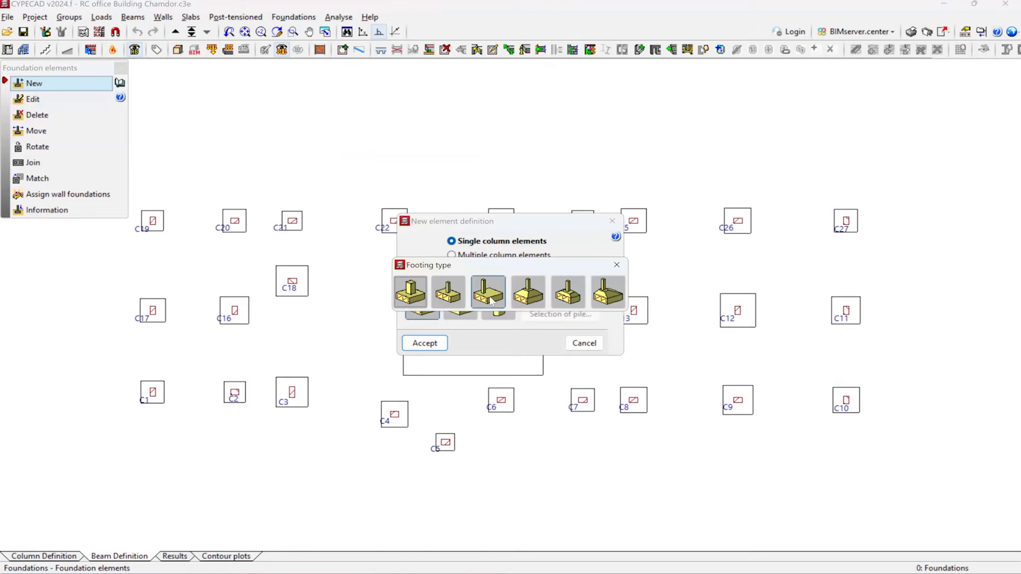
pyautogui.click(617, 264)
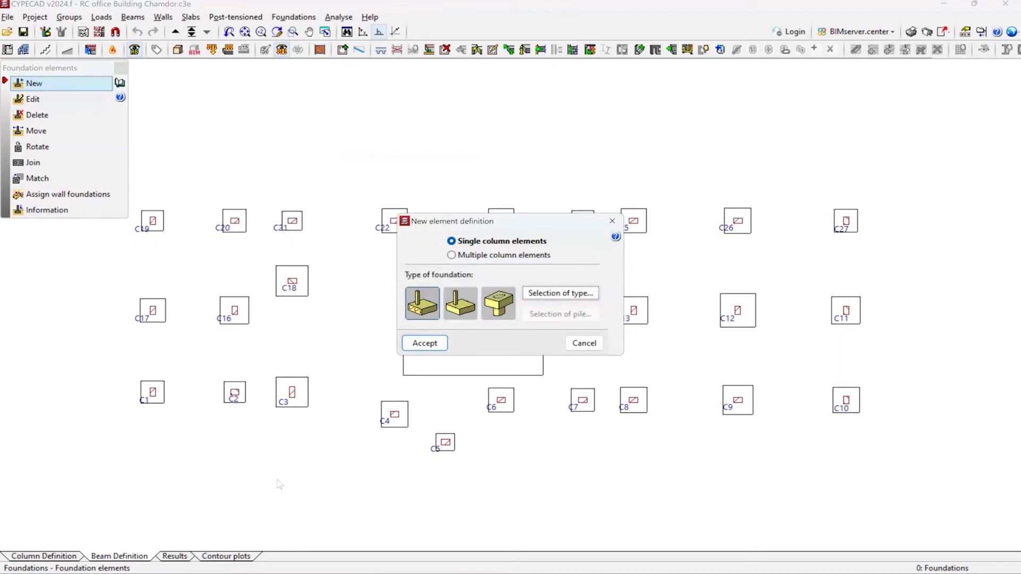
pyautogui.click(612, 220)
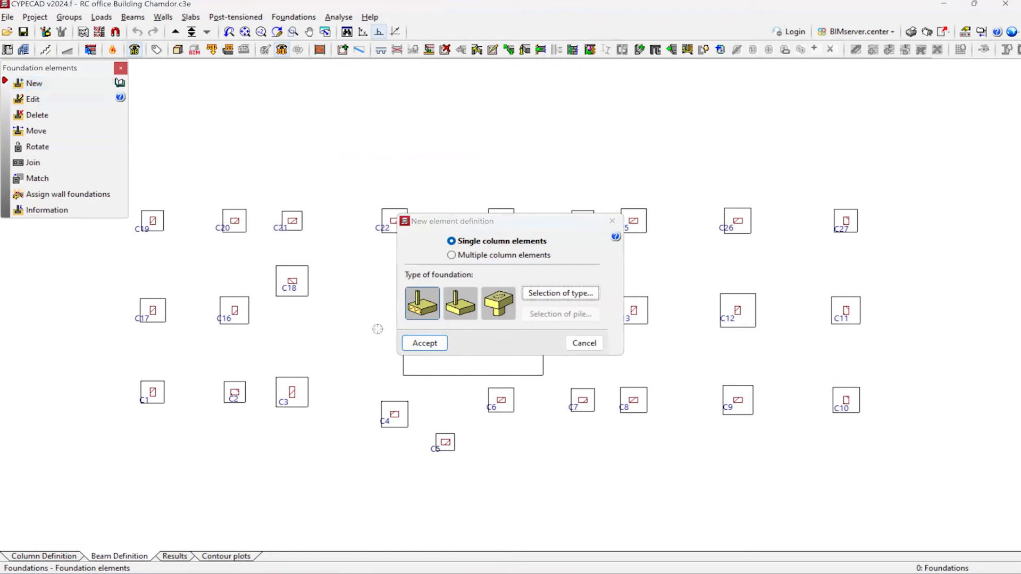
# - Inspect the isolated footings around column C3 and check the new foundation element options again
pyautogui.scroll(4, 327, 412)
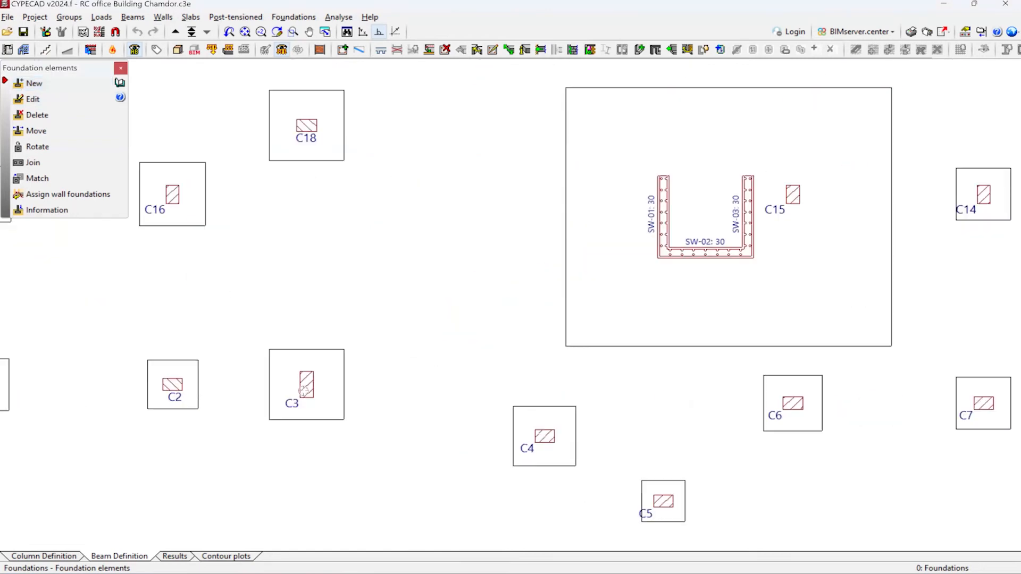
pyautogui.scroll(-5, 399, 413)
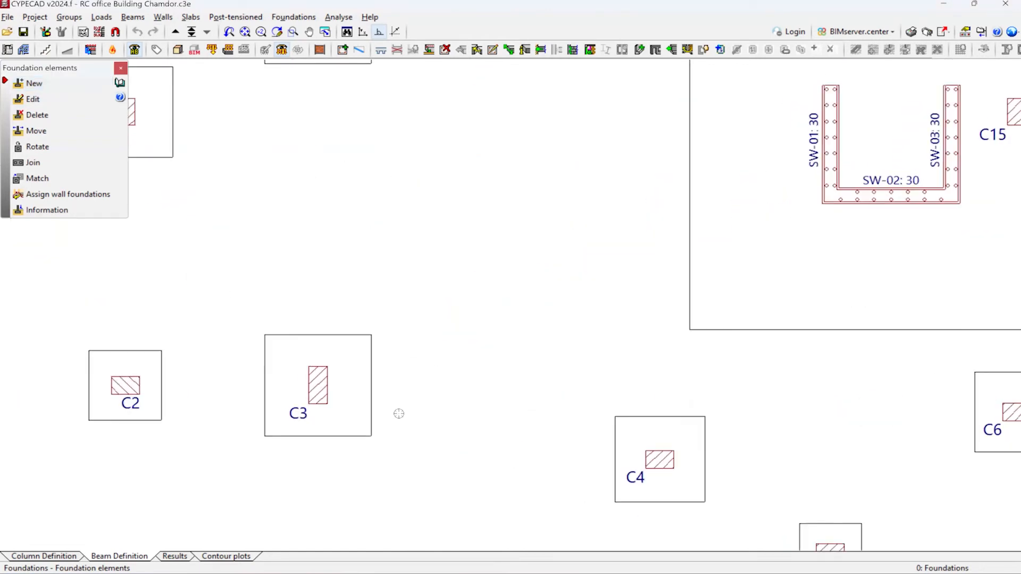
pyautogui.click(34, 83)
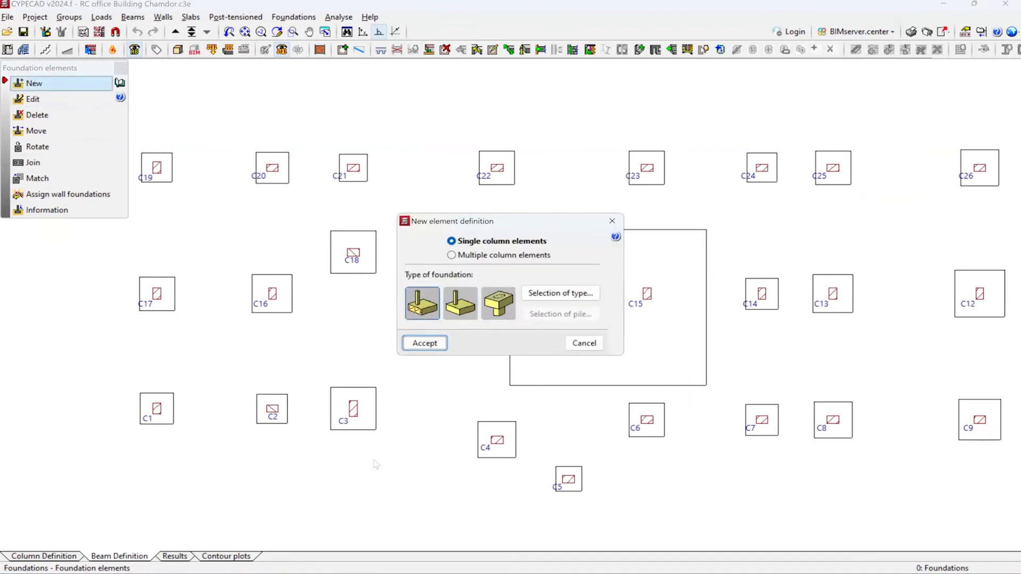
pyautogui.click(612, 221)
# - Examine the large footing under shear walls SW-01 to SW-03 and column C15, compared with the surrounding isolated footings
pyautogui.scroll(-3, 313, 313)
pyautogui.scroll(1, 399, 367)
pyautogui.scroll(2, 509, 308)
pyautogui.scroll(-1, 451, 367)
pyautogui.scroll(3, 452, 346)
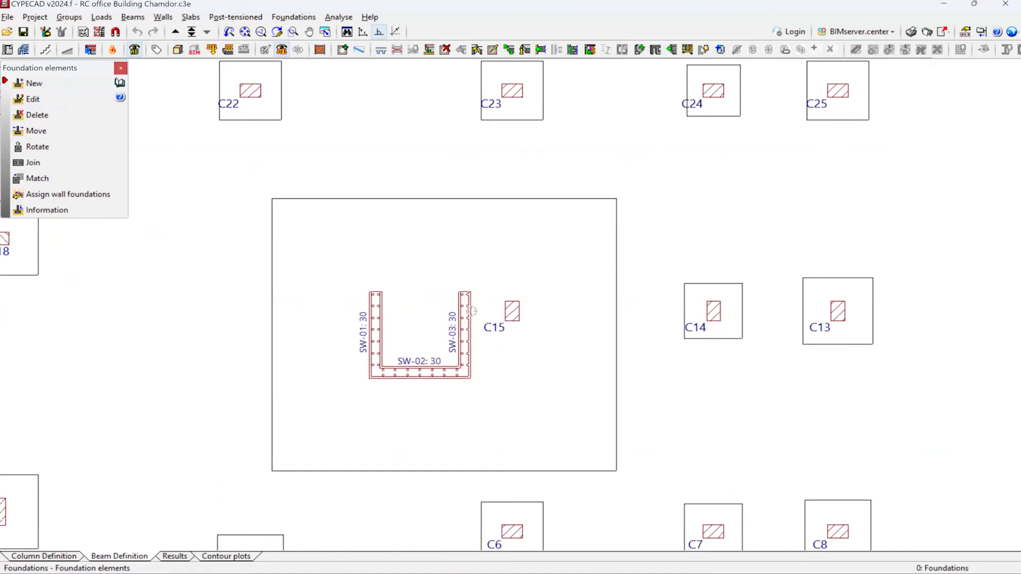
pyautogui.scroll(1, 355, 287)
pyautogui.scroll(1, 355, 287)
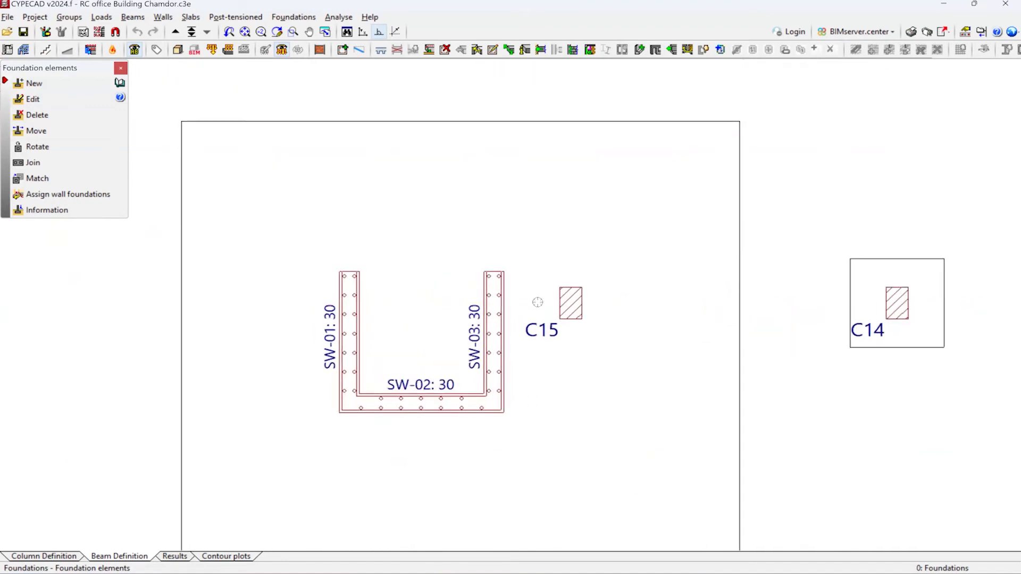
pyautogui.scroll(1, 564, 292)
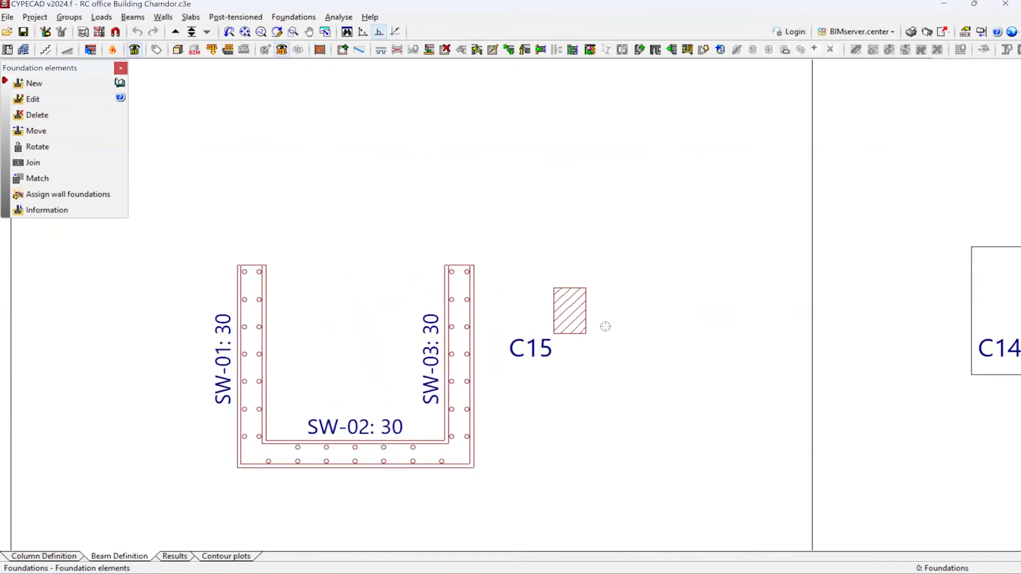
pyautogui.scroll(-4, 524, 313)
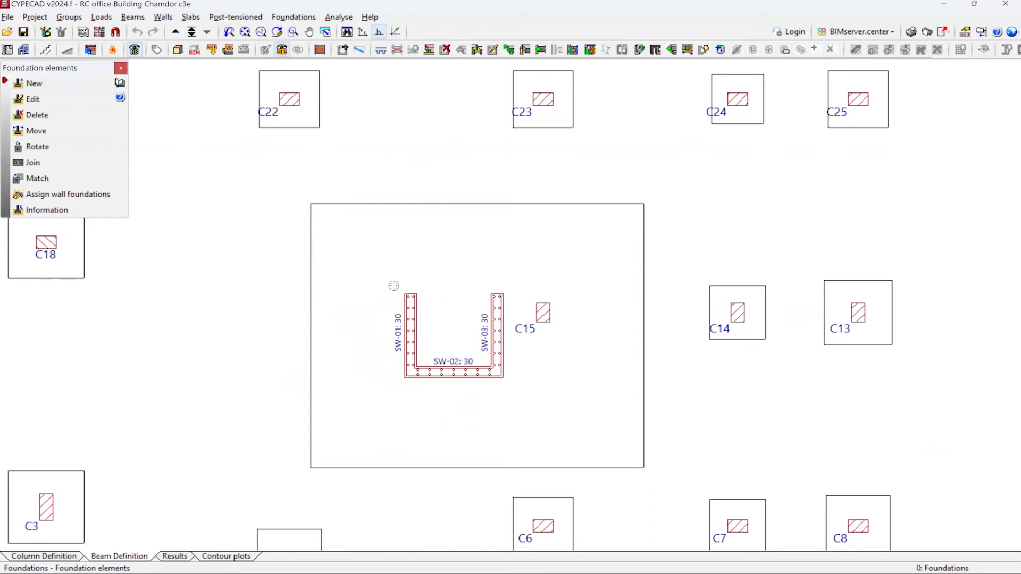
pyautogui.scroll(3, 473, 327)
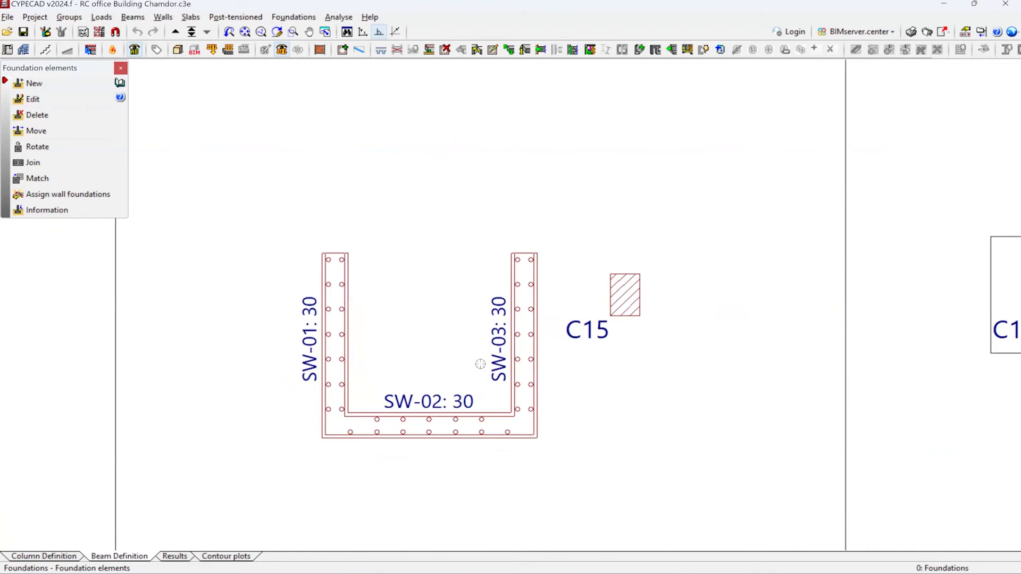
pyautogui.scroll(-3, 526, 306)
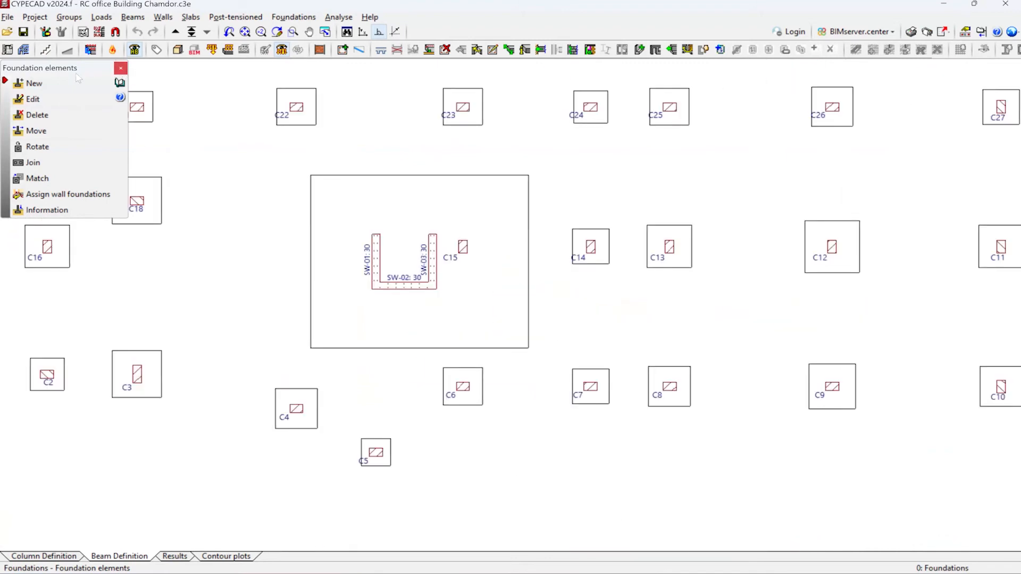
# - Start a new multiple column footing
pyautogui.click(52, 85)
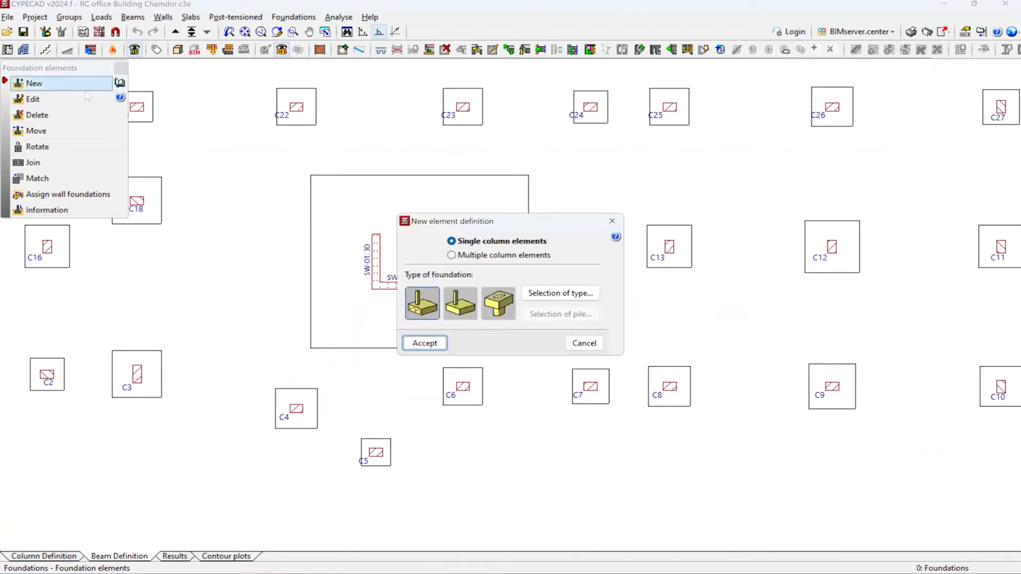
pyautogui.click(489, 256)
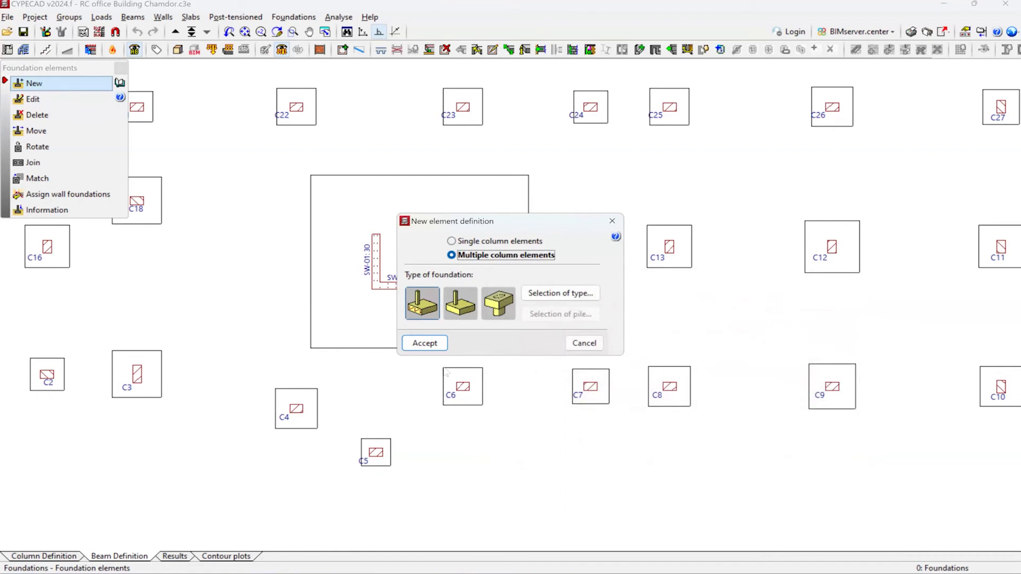
pyautogui.click(436, 346)
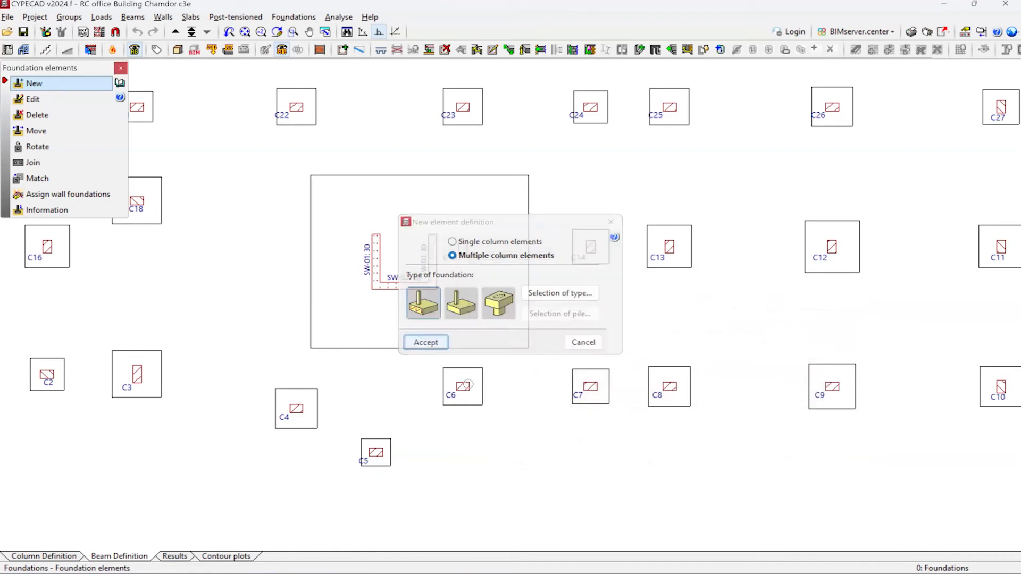
# - Examine the extent of the combined footing around the shear walls and column C15, and close the foundation element tools
pyautogui.scroll(2, 379, 285)
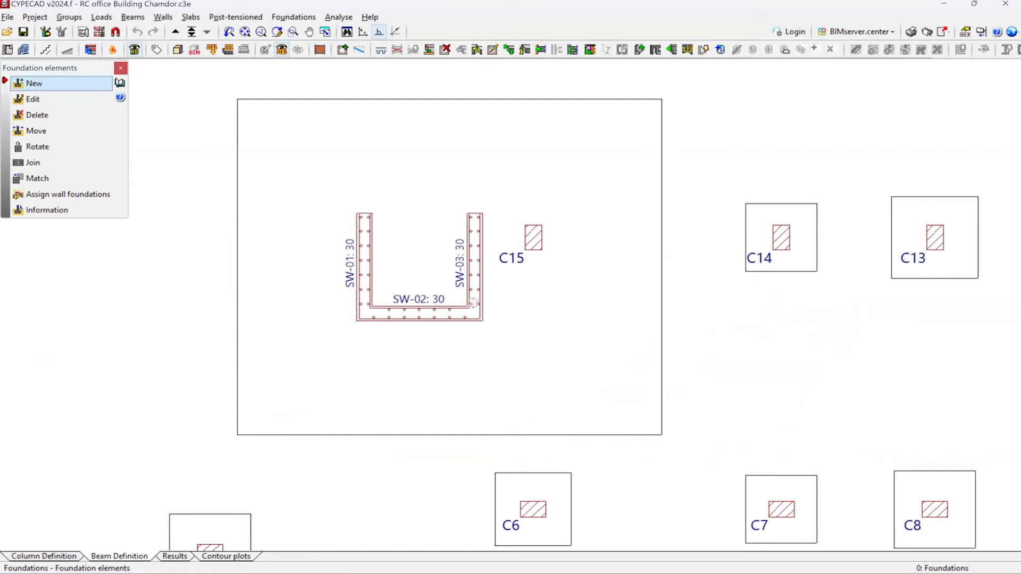
pyautogui.scroll(-2, 475, 305)
pyautogui.scroll(3, 495, 267)
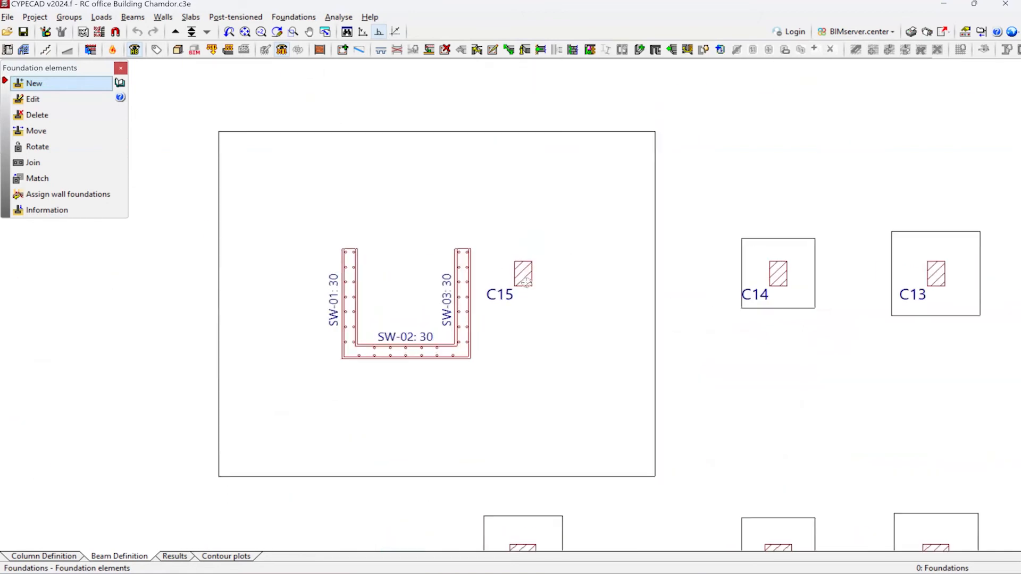
pyautogui.scroll(1, 517, 231)
pyautogui.scroll(-3, 610, 214)
pyautogui.scroll(2, 601, 223)
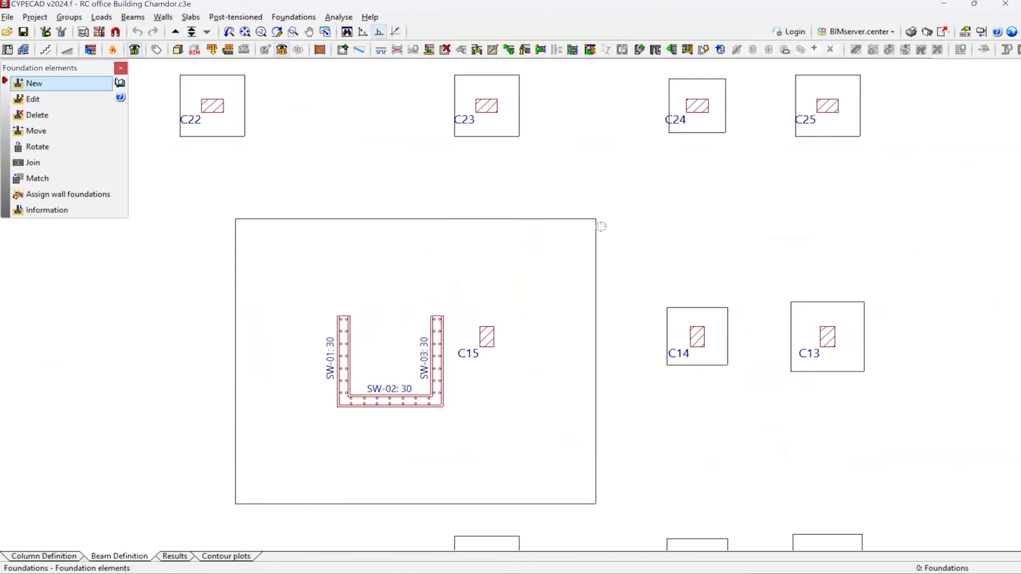
pyautogui.scroll(-3, 498, 239)
pyautogui.scroll(4, 590, 287)
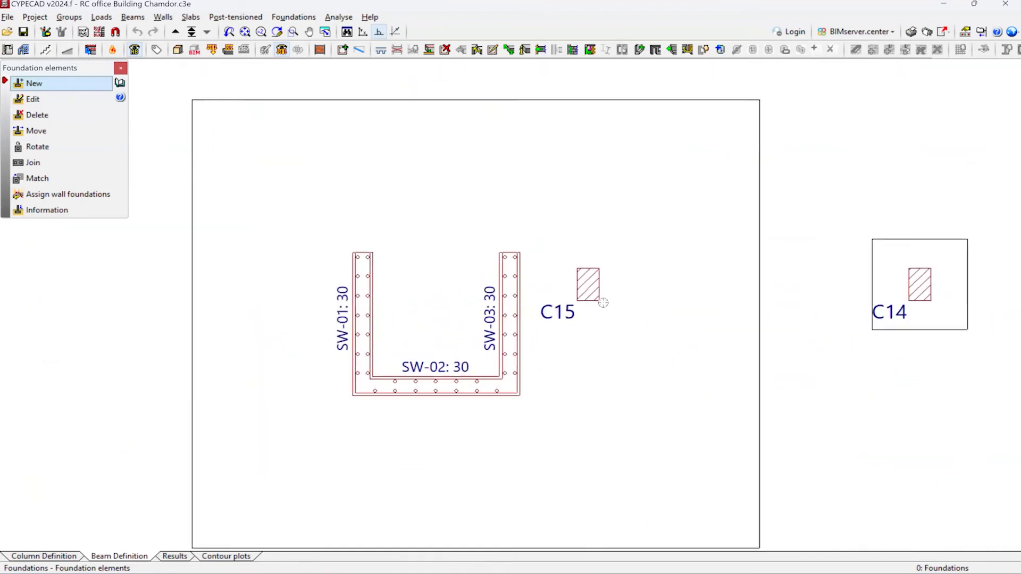
pyautogui.scroll(-3, 589, 285)
pyautogui.scroll(2, 590, 287)
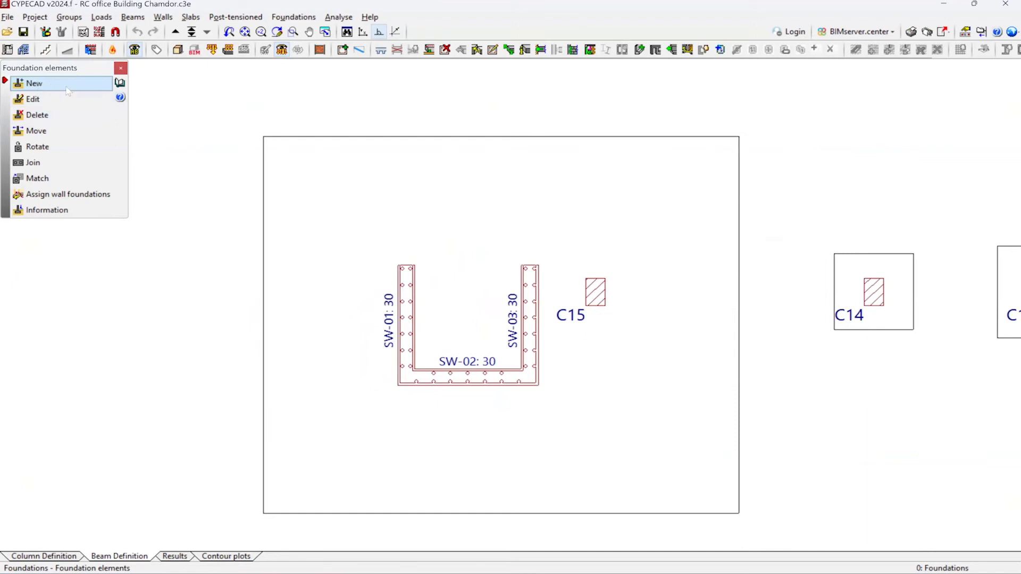
pyautogui.click(123, 69)
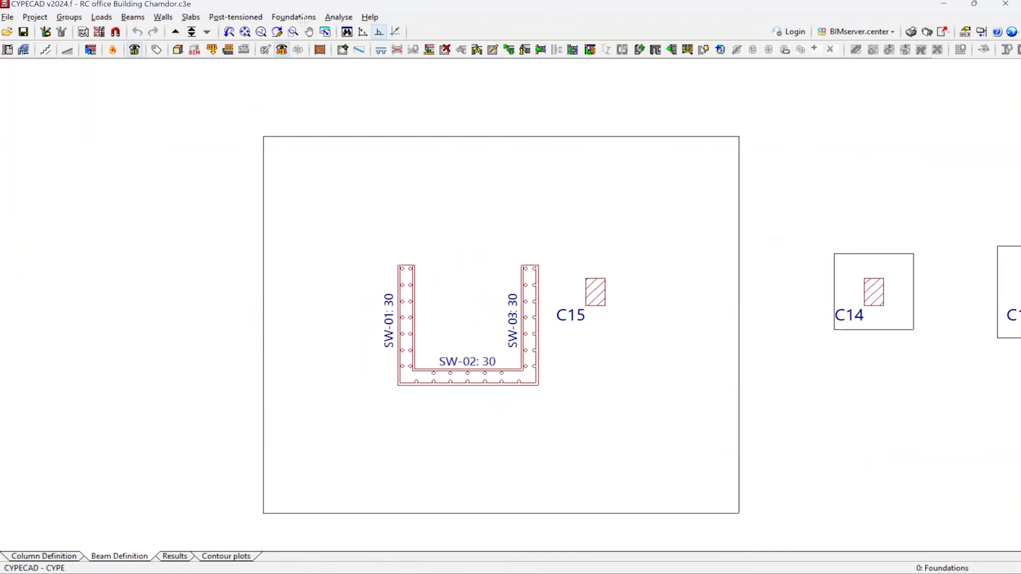
# - Review the wall entry types and the properties of shear wall SW-03, including its foundation support, without changing them
pyautogui.click(163, 17)
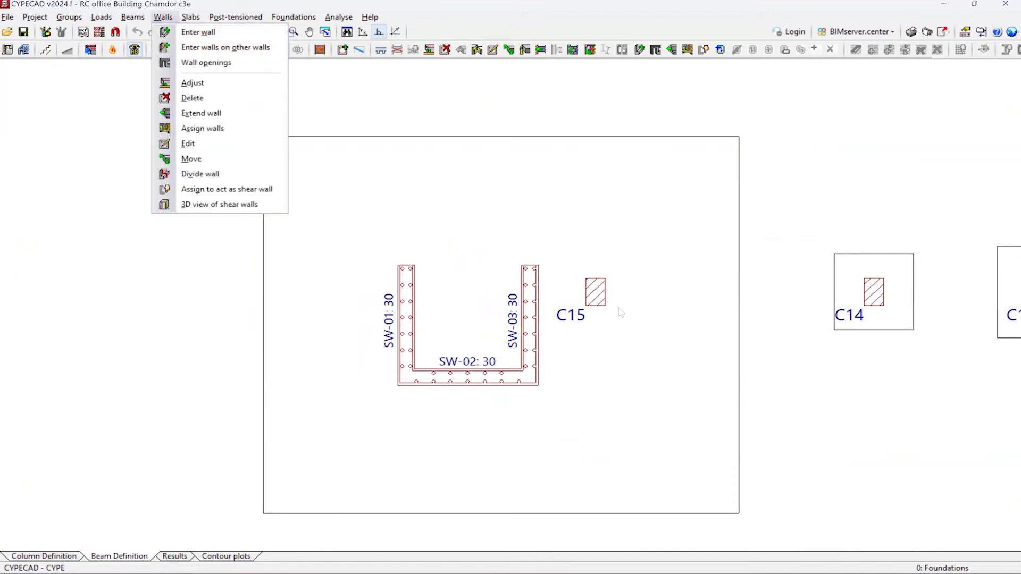
pyautogui.click(198, 32)
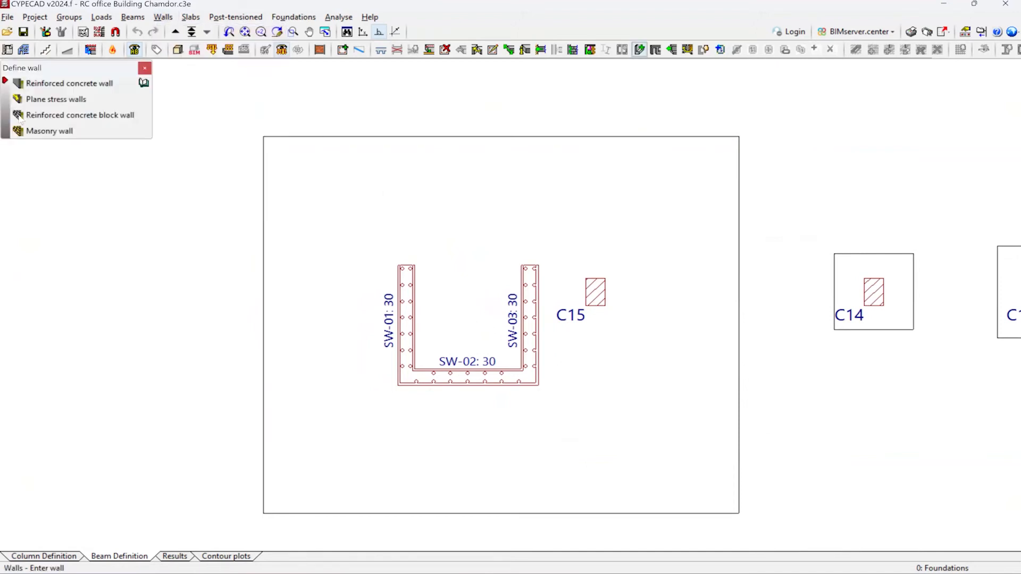
pyautogui.click(343, 49)
pyautogui.click(492, 49)
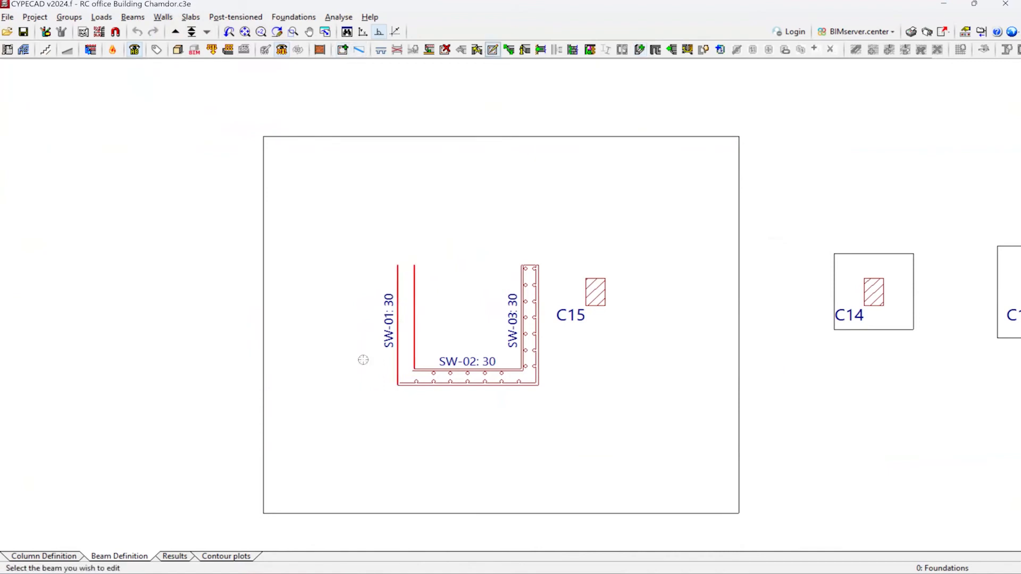
pyautogui.click(531, 380)
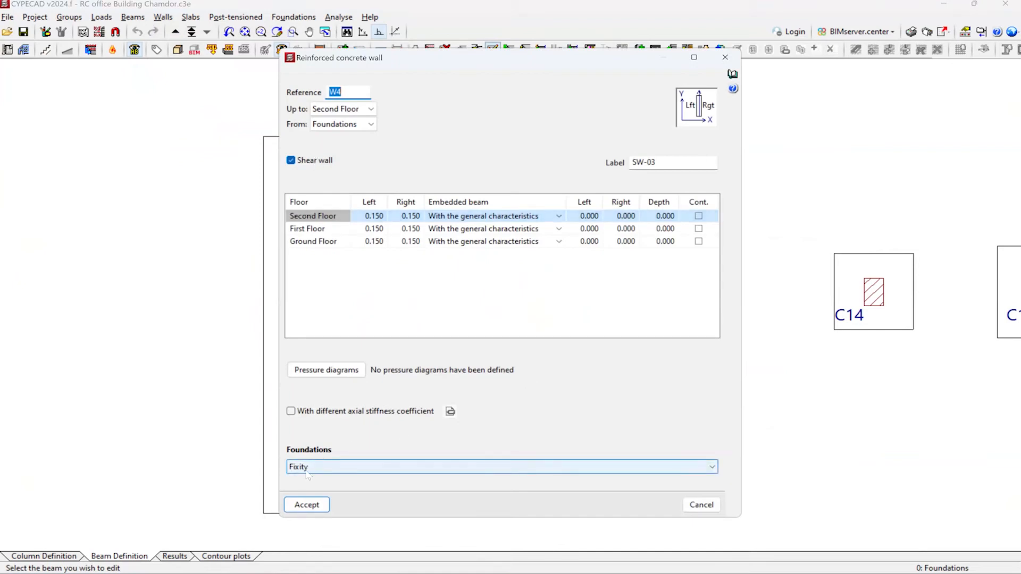
pyautogui.press('Escape')
# - Check the combined footing in the foundation plan and review the foundation options, including Limits for polygonal footings
pyautogui.scroll(6, 624, 277)
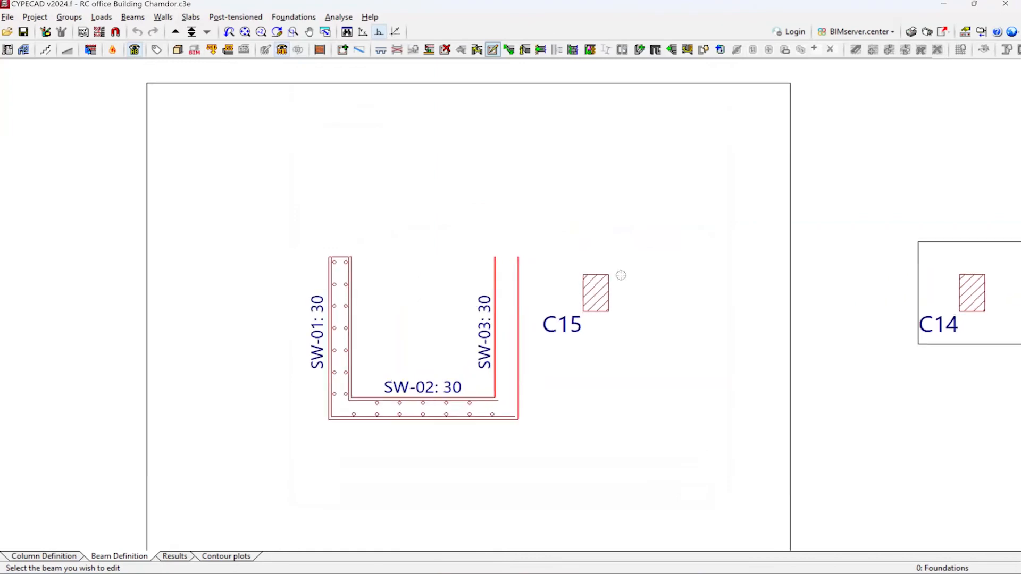
pyautogui.scroll(-3, 568, 339)
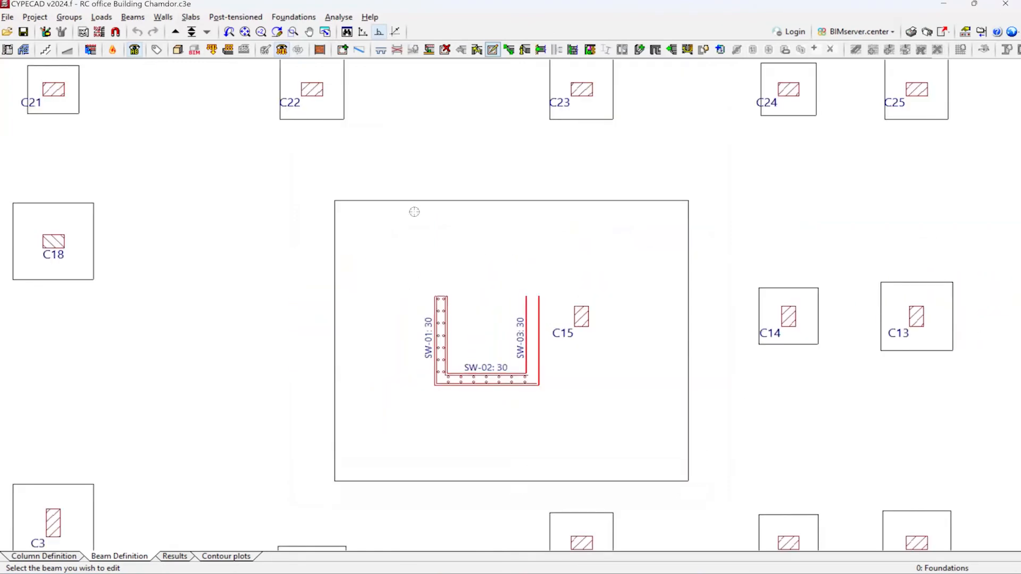
pyautogui.scroll(-2, 420, 359)
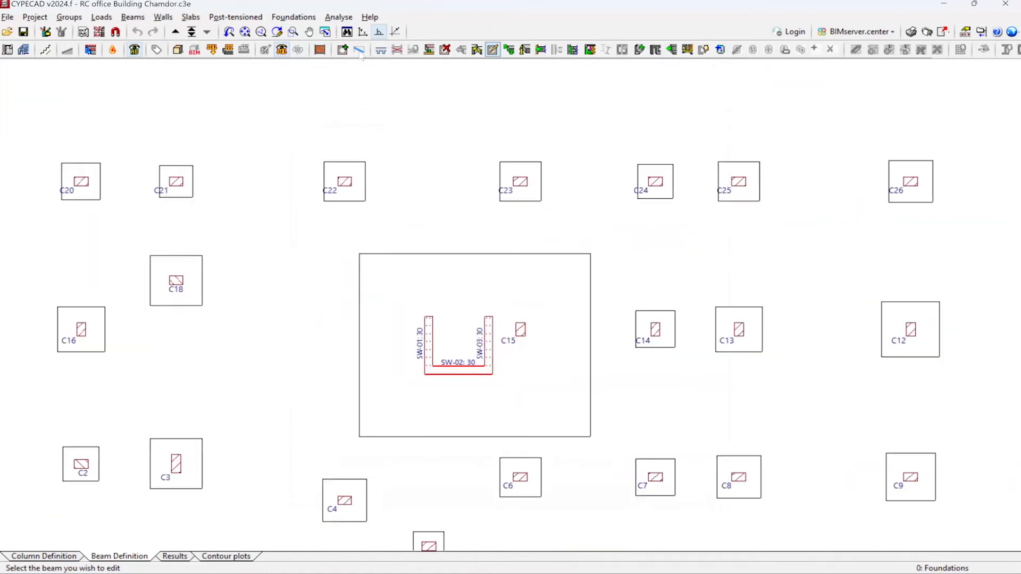
pyautogui.click(293, 18)
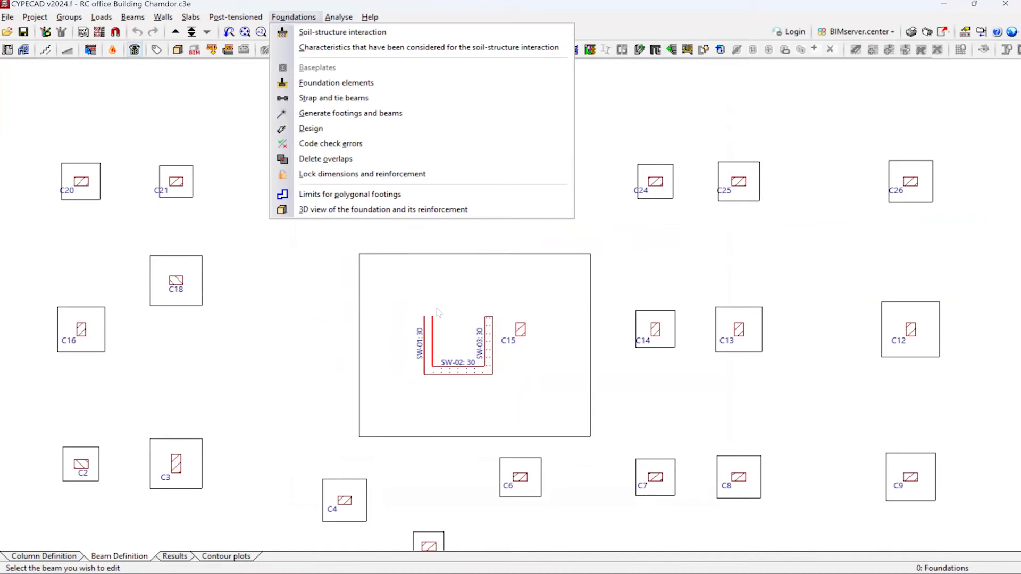
pyautogui.click(348, 194)
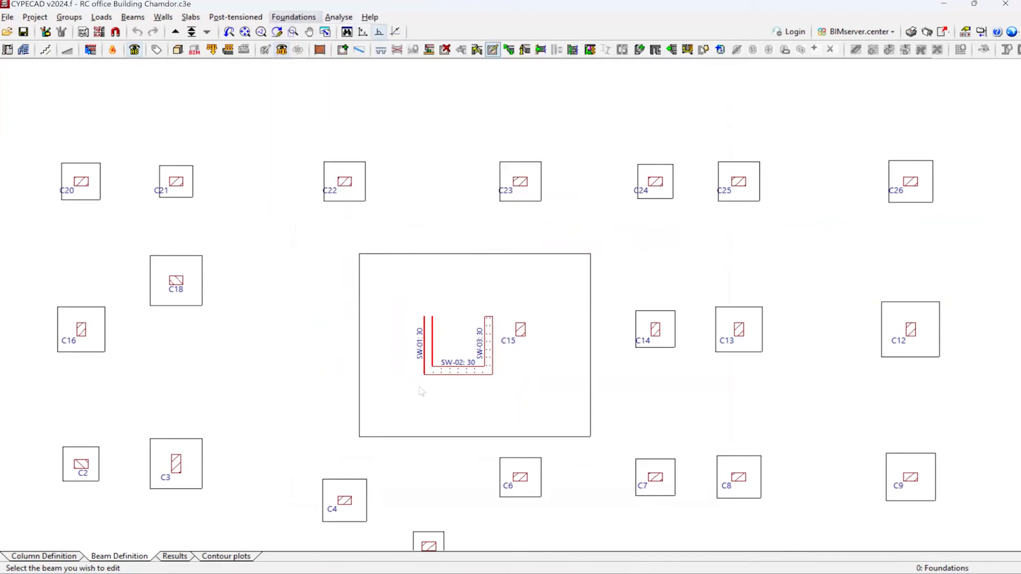
# - Analyse the whole project including the foundation, leaving the integrated 3D structures without section design
pyautogui.click(339, 17)
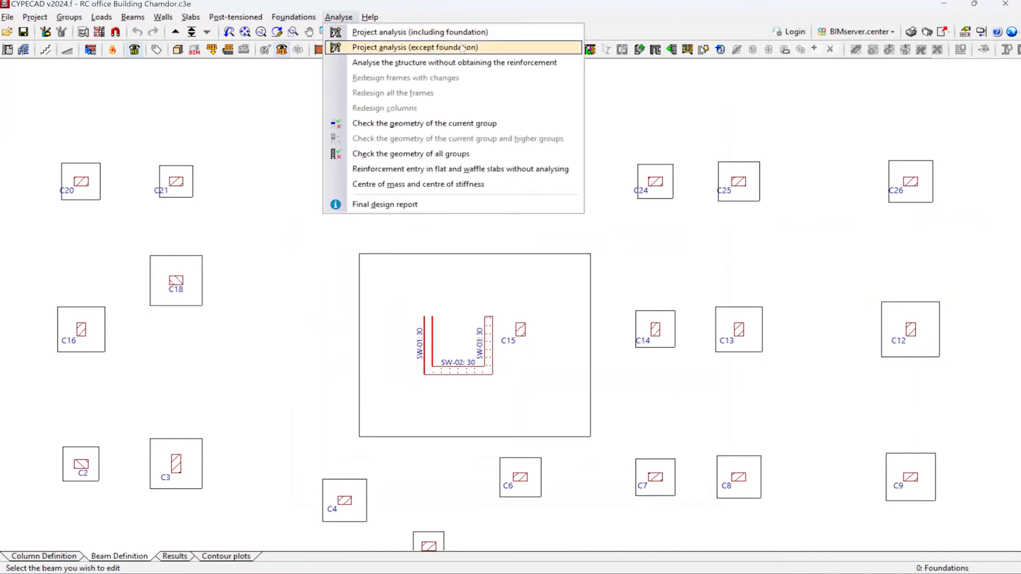
pyautogui.click(408, 33)
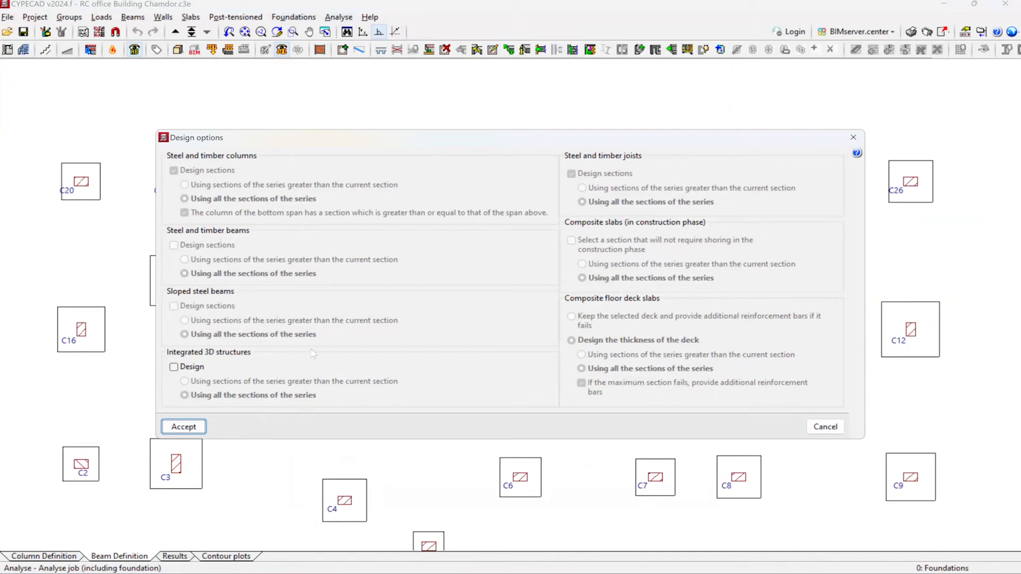
pyautogui.click(184, 426)
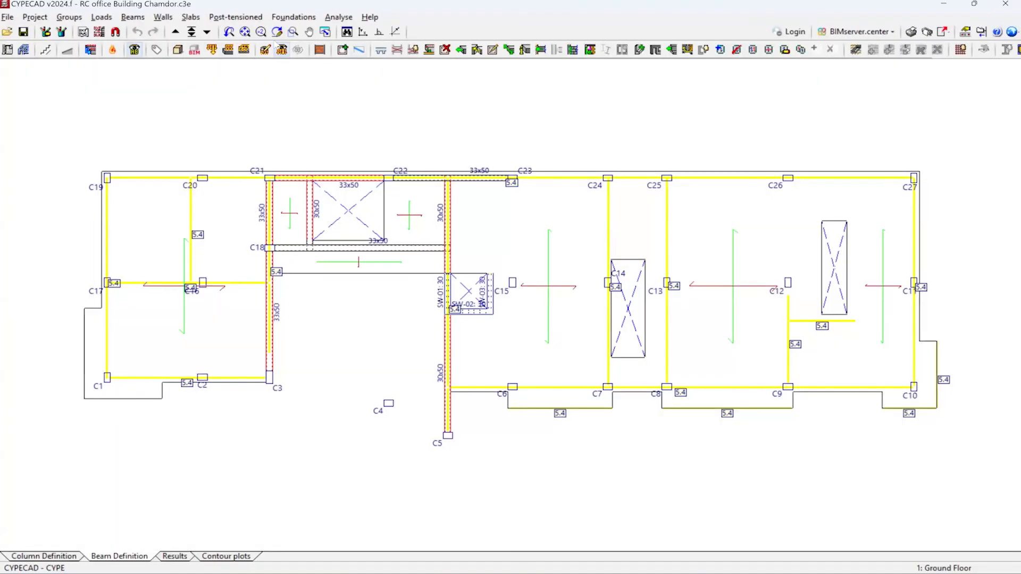
# - Open the analysed combined footing around the shear walls and column C15 from the Foundations group results
pyautogui.click(174, 557)
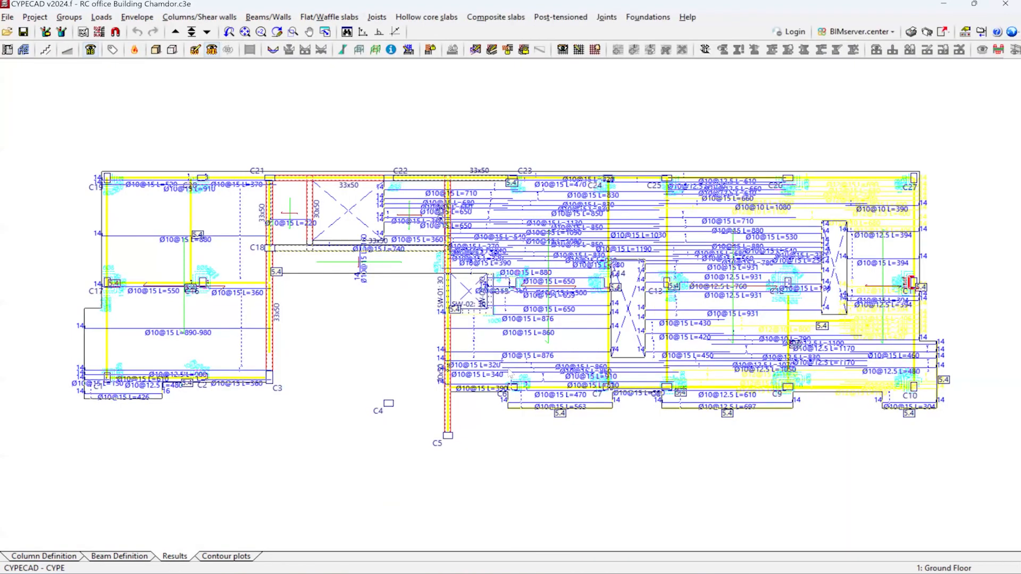
pyautogui.click(191, 32)
pyautogui.doubleClick(509, 372)
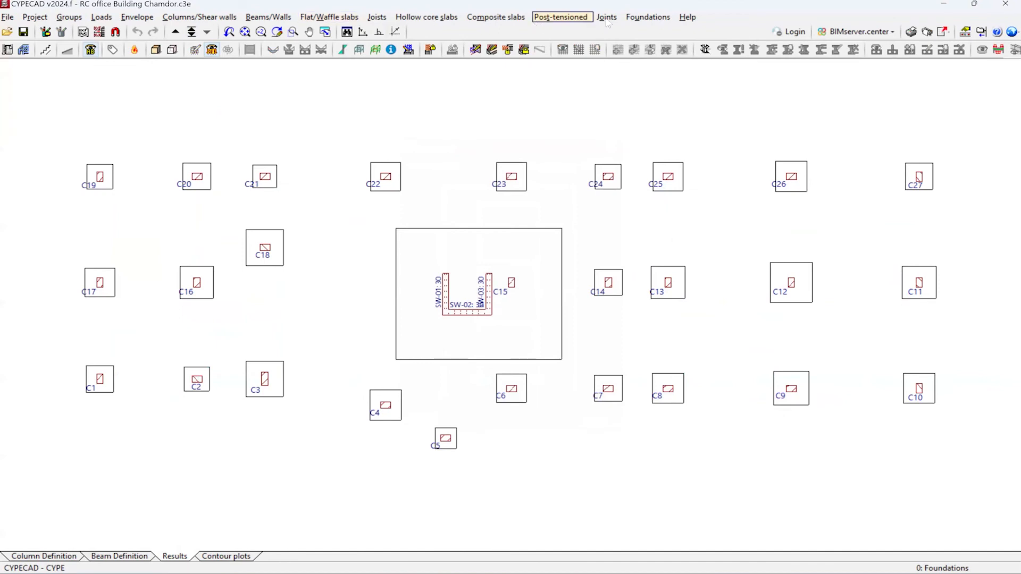
pyautogui.click(645, 21)
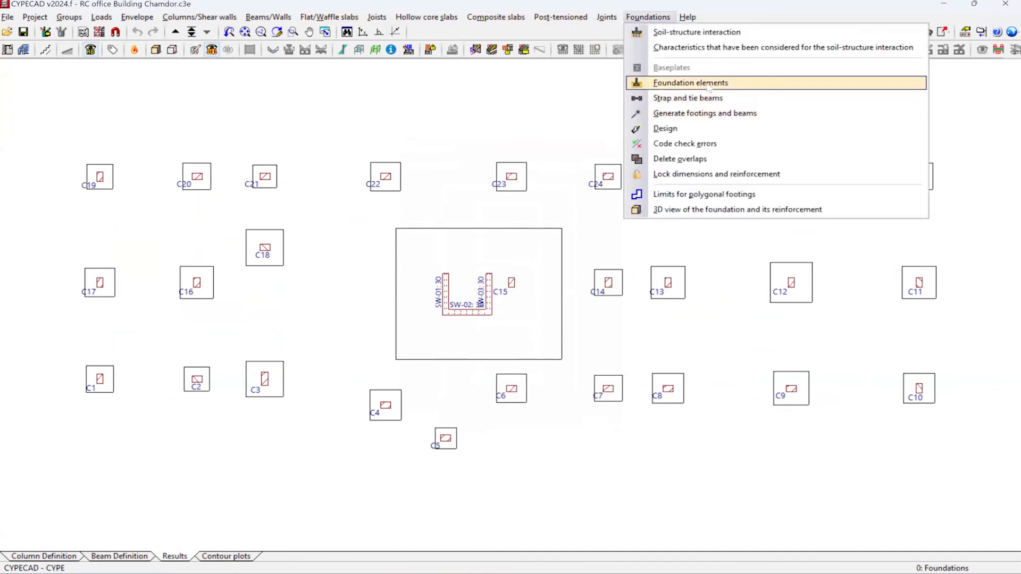
pyautogui.click(709, 84)
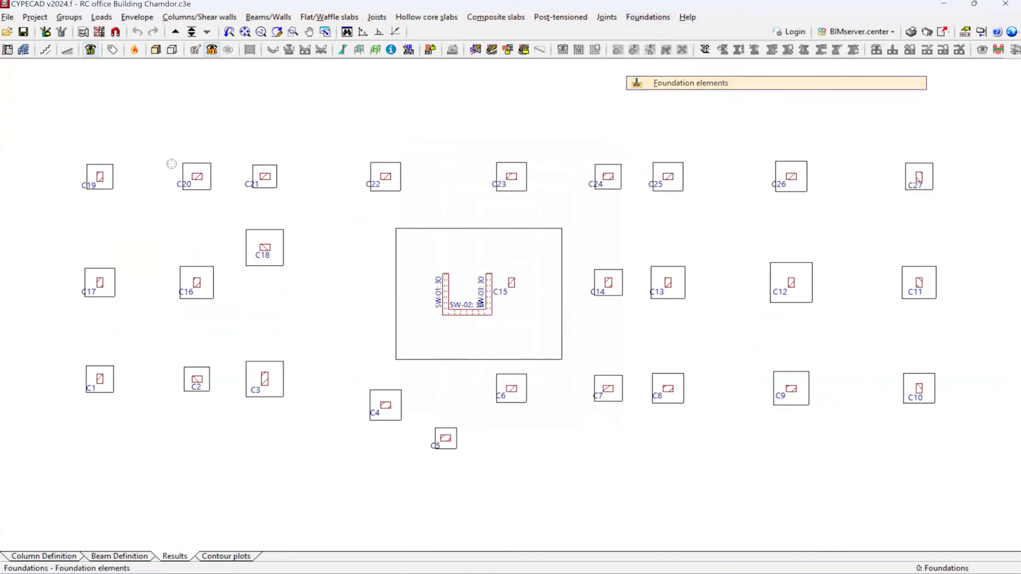
pyautogui.click(420, 263)
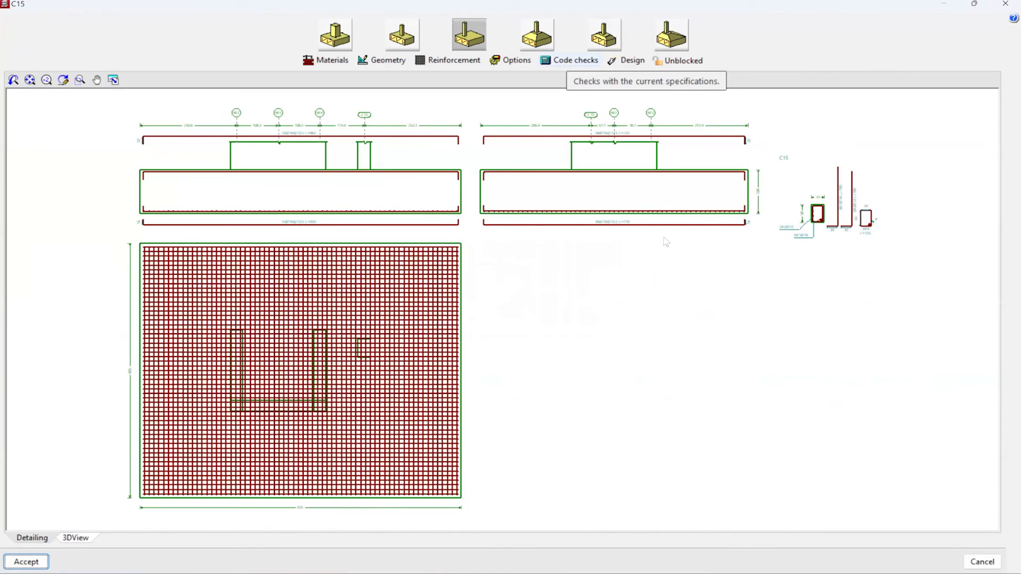
# - Review the complete code check listing of the combined footing at C15, and close the footing editor and foundation element tools
pyautogui.click(569, 60)
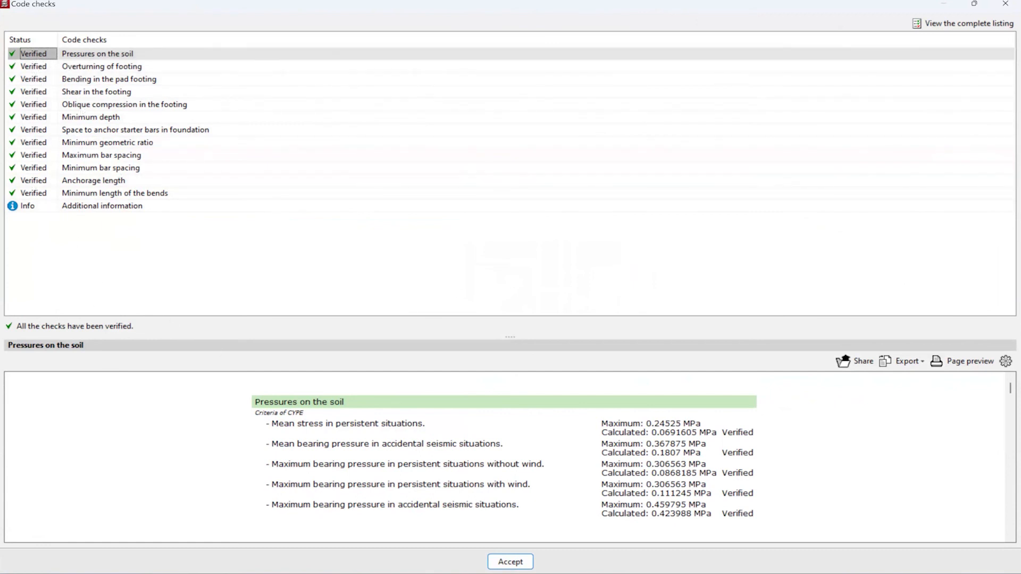
pyautogui.scroll(-5, 843, 447)
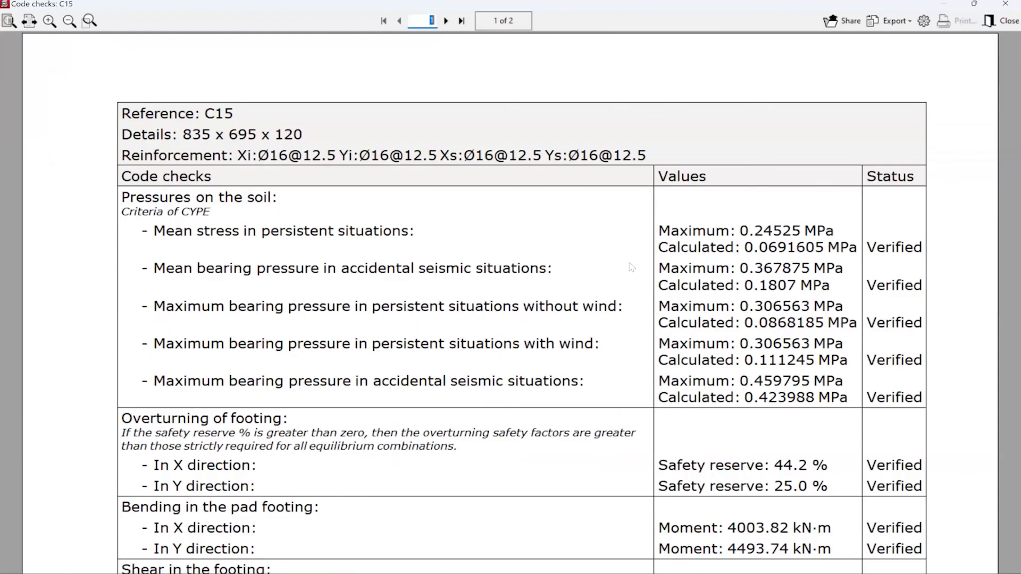
pyautogui.scroll(-3, 319, 386)
pyautogui.scroll(3, 253, 299)
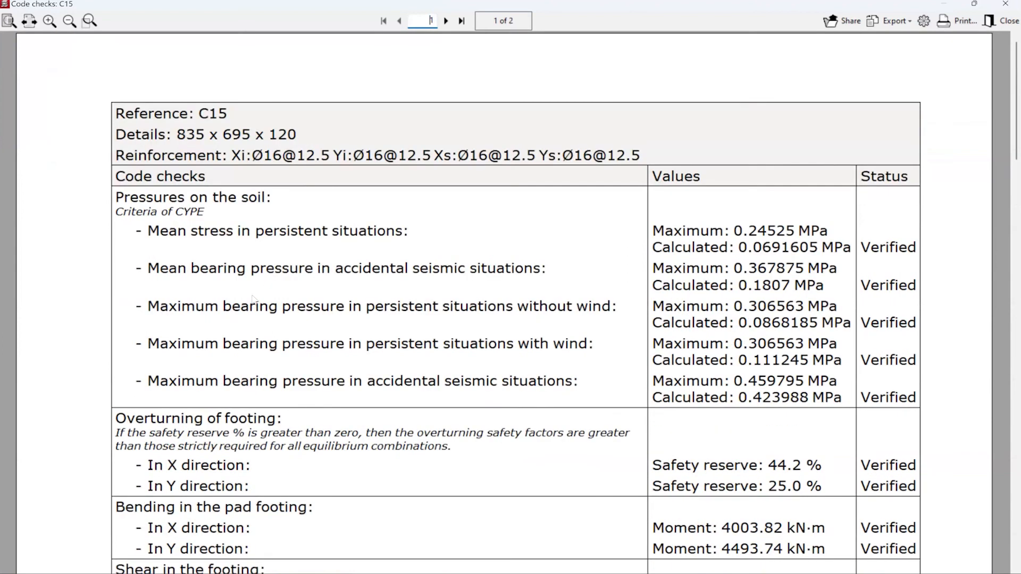
pyautogui.scroll(-5, 243, 304)
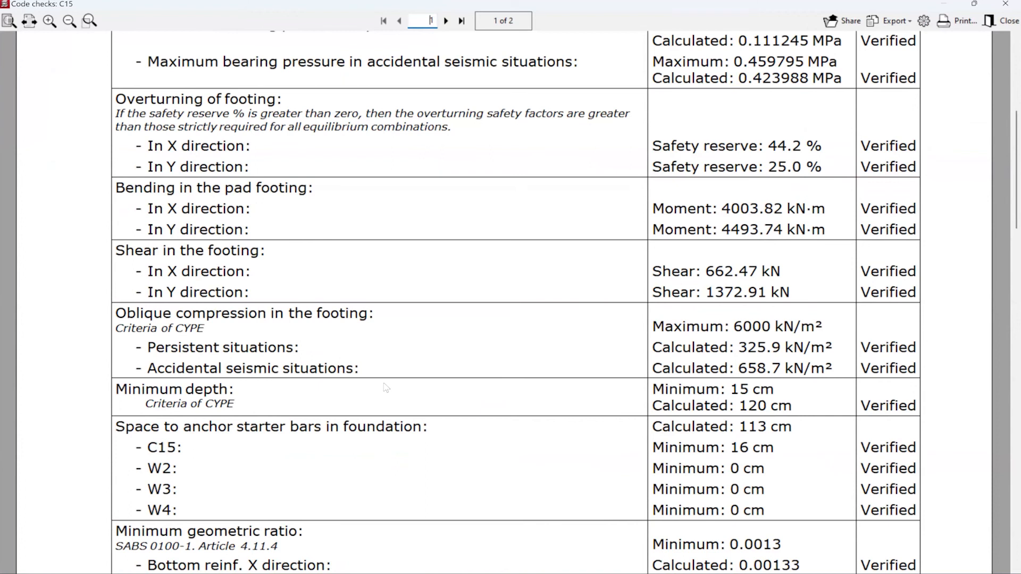
pyautogui.scroll(-3, 686, 388)
pyautogui.scroll(-10, 915, 324)
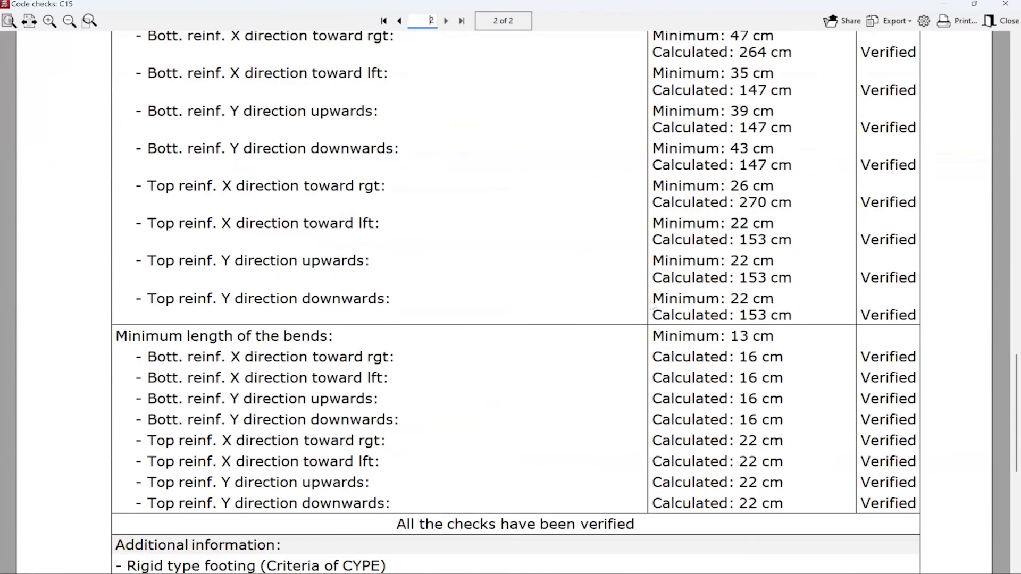
pyautogui.scroll(-2, 776, 295)
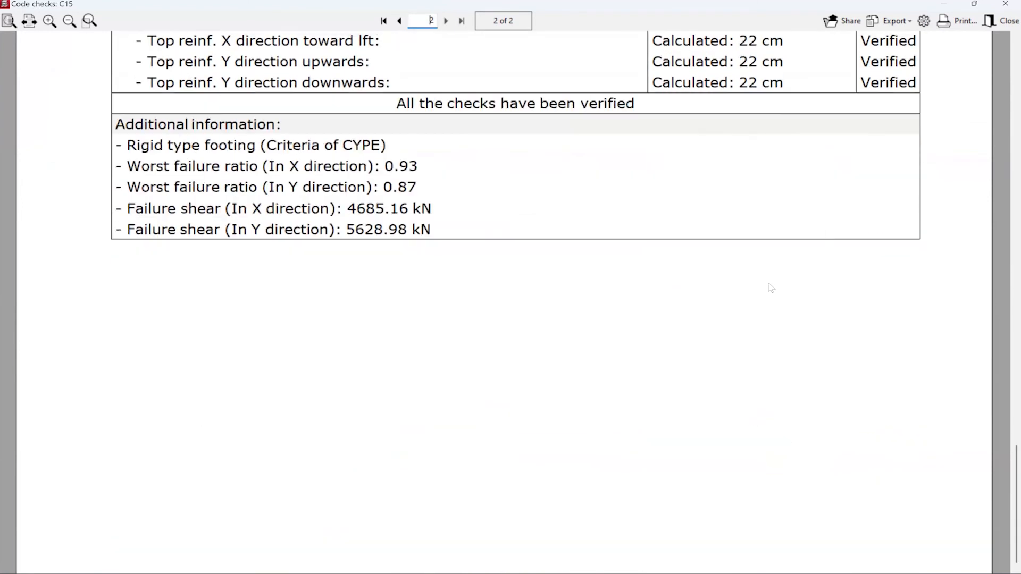
pyautogui.scroll(5, 810, 333)
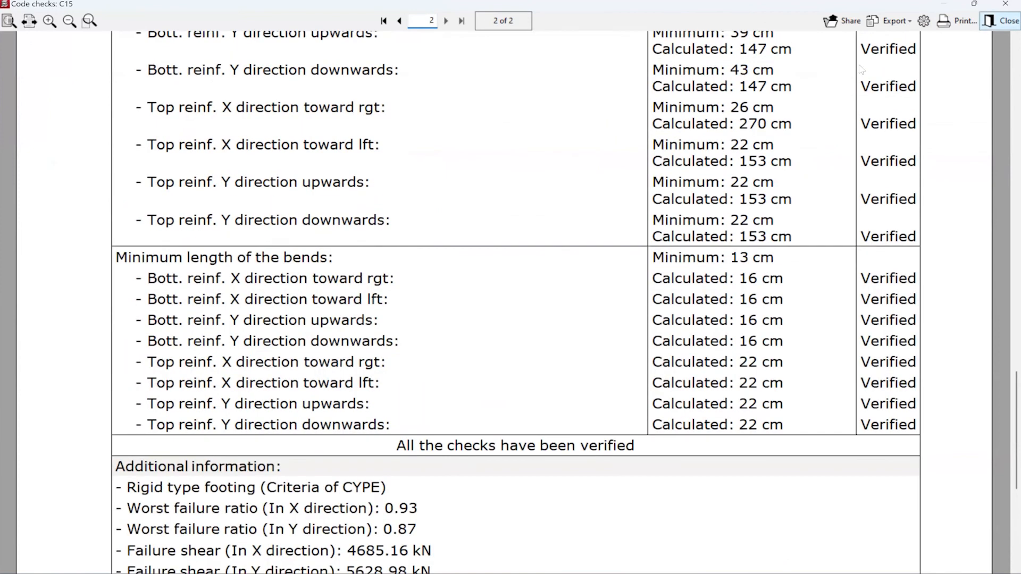
pyautogui.scroll(3, 862, 70)
pyautogui.click(1000, 21)
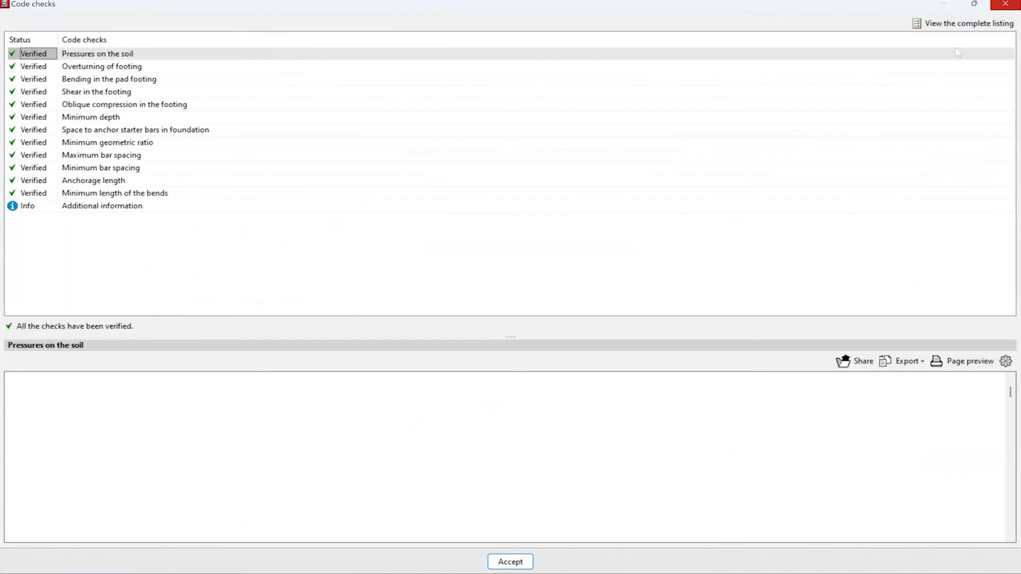
pyautogui.click(1004, 4)
pyautogui.click(26, 562)
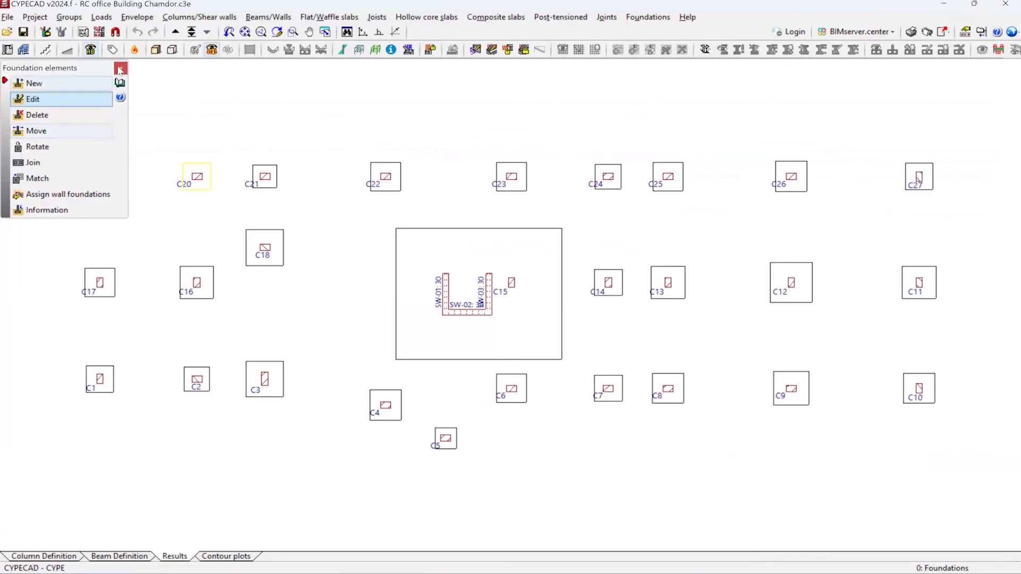
pyautogui.click(121, 68)
# - Examine the report of combinations used in the analysis, including its load cases, design codes and coefficient tables
pyautogui.click(7, 17)
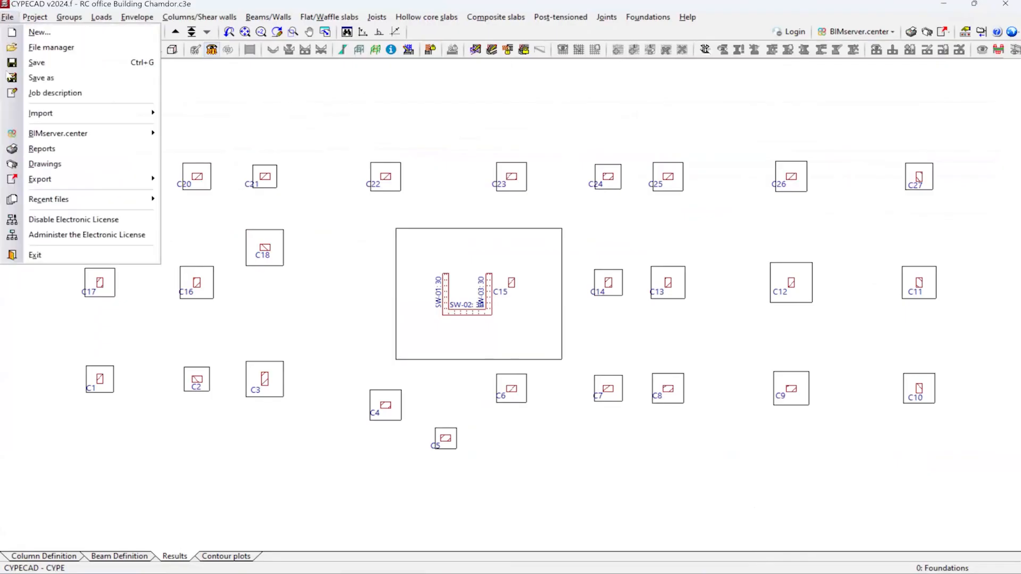
pyautogui.click(41, 148)
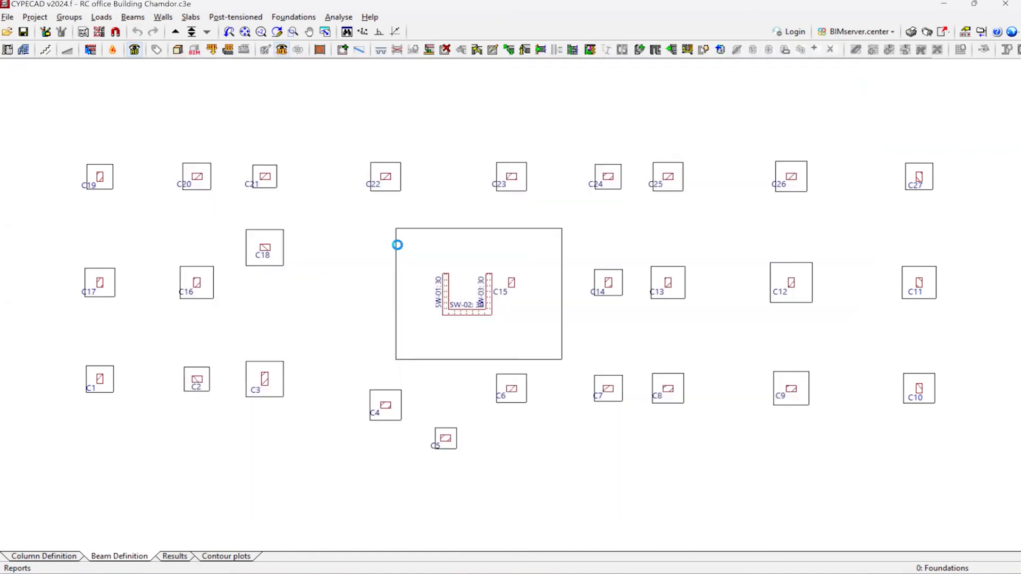
pyautogui.scroll(-15, 511, 303)
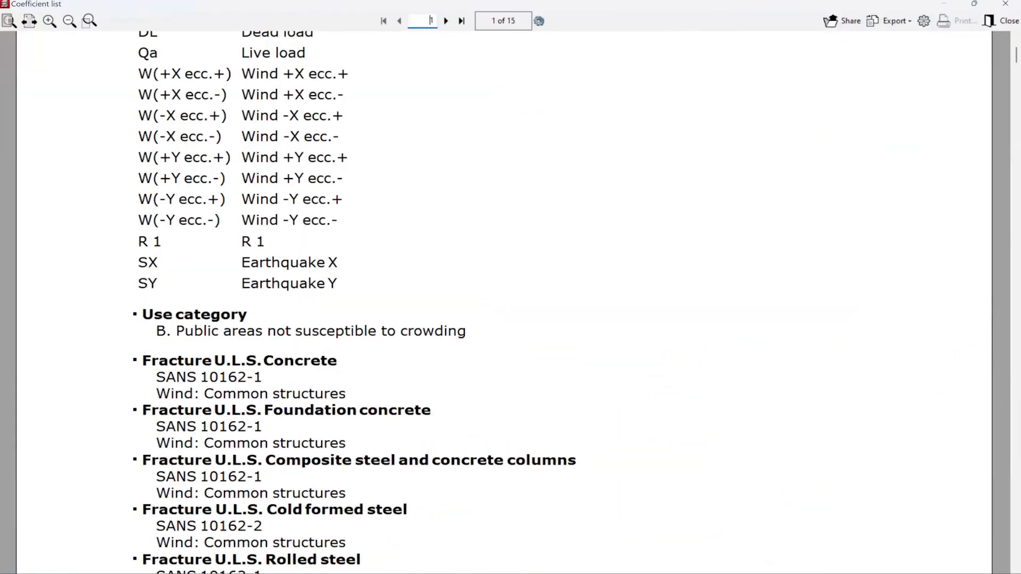
pyautogui.scroll(-5, 511, 303)
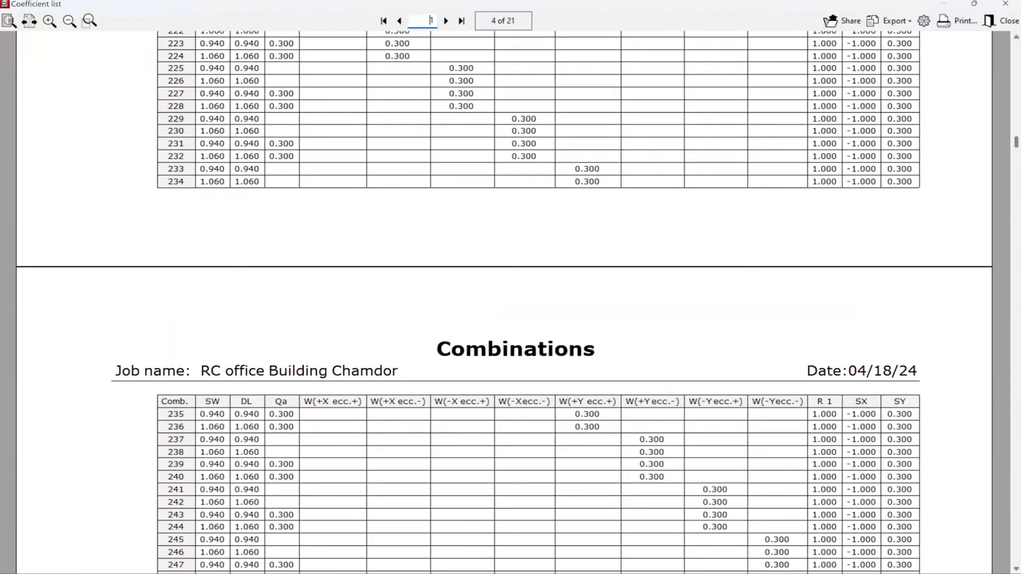
pyautogui.scroll(20, 510, 303)
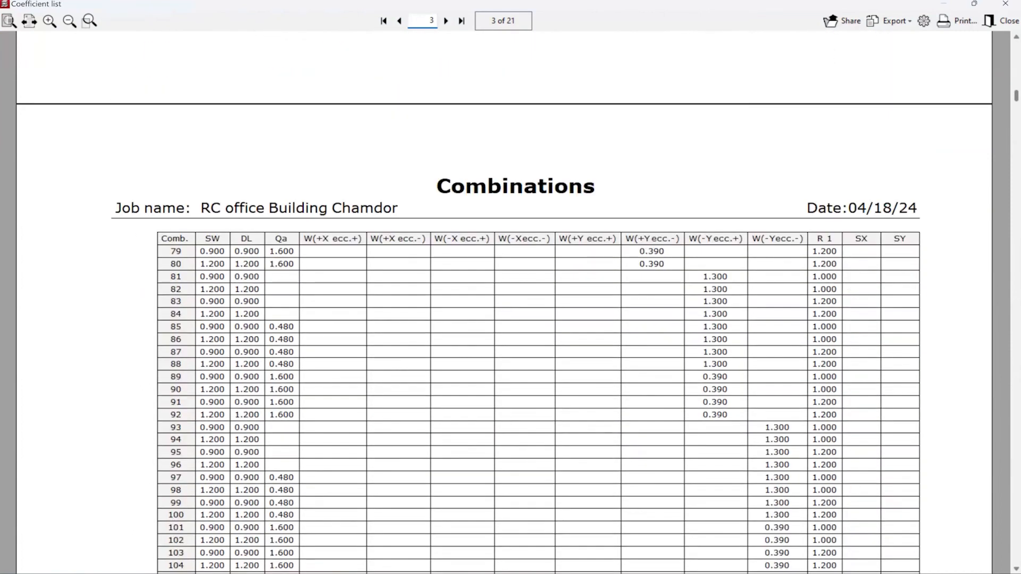
pyautogui.scroll(5, 510, 303)
pyautogui.scroll(-20, 912, 409)
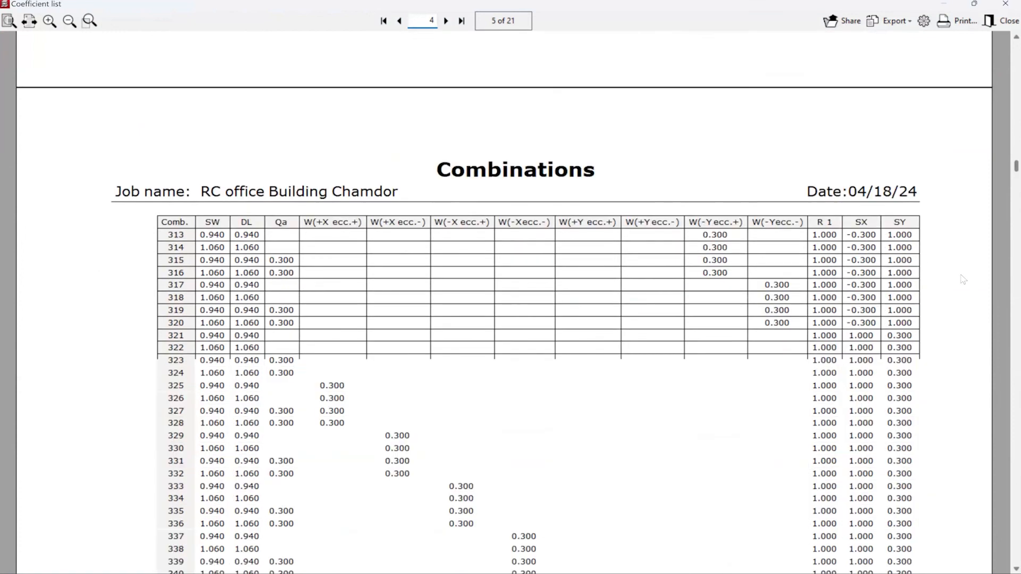
pyautogui.scroll(20, 920, 396)
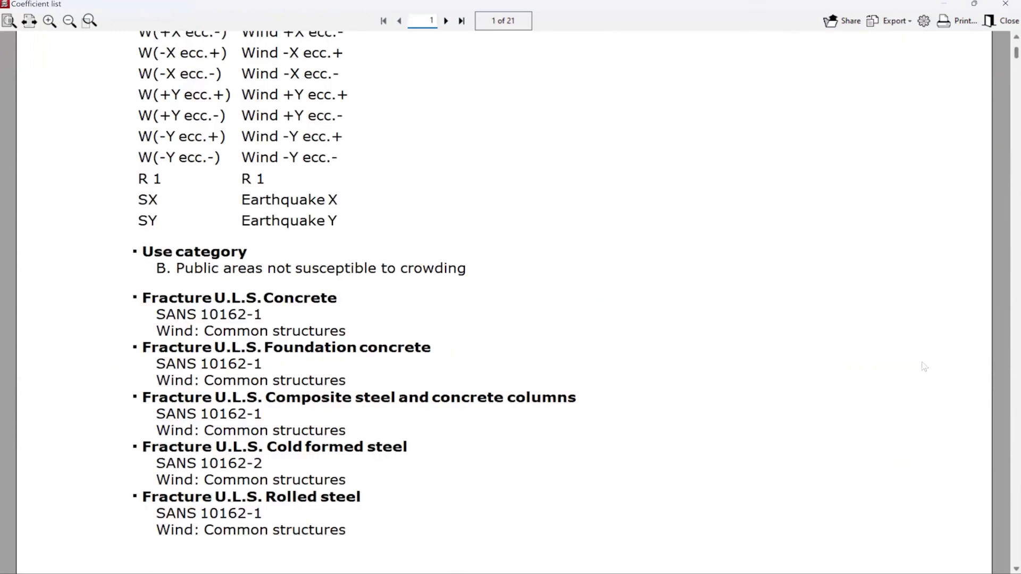
pyautogui.scroll(-20, 869, 183)
pyautogui.scroll(-2, 868, 183)
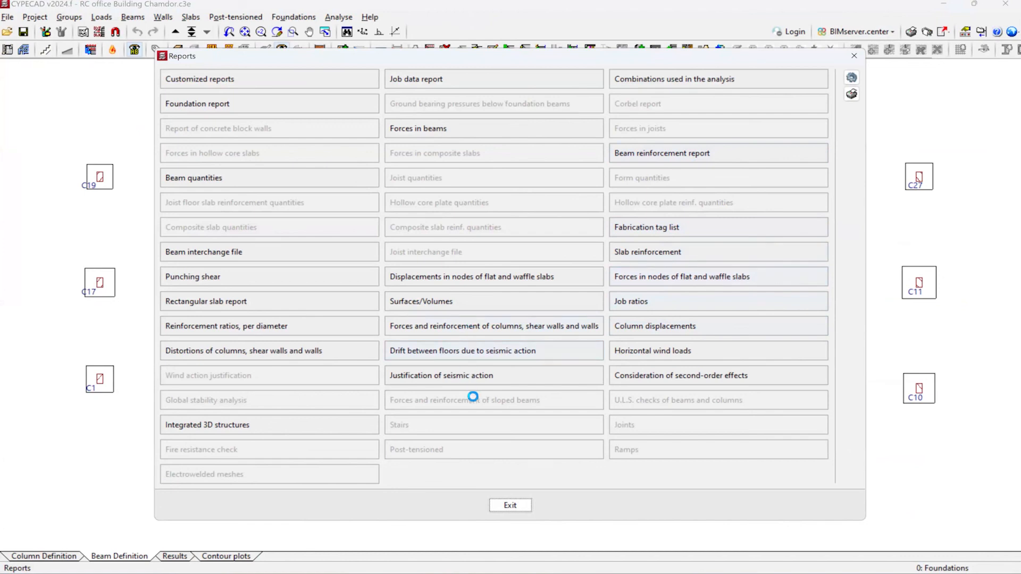
# - Check the chapters offered for the report on drift between floors due to seismic action, and close the reports
pyautogui.click(460, 351)
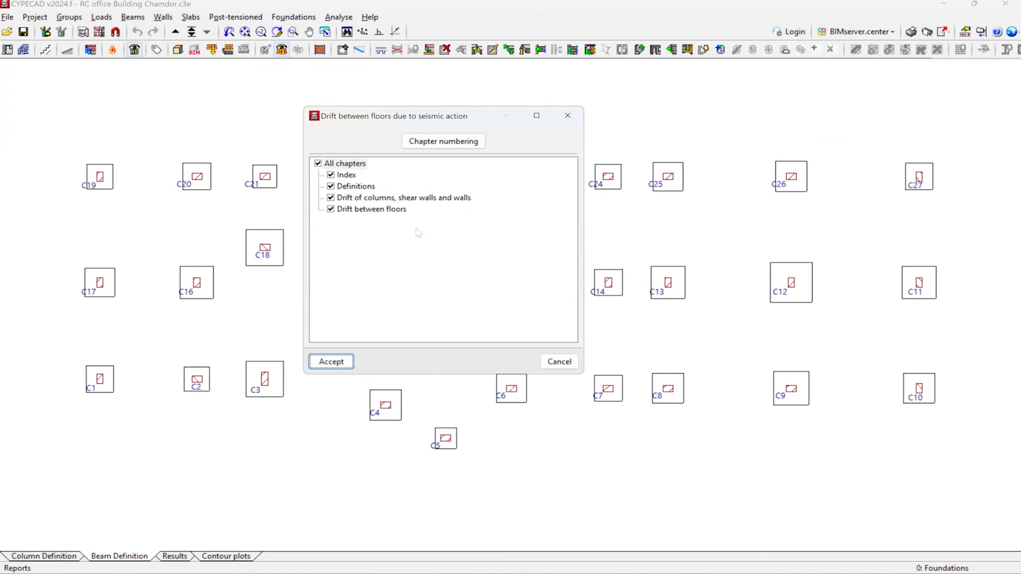
pyautogui.click(567, 116)
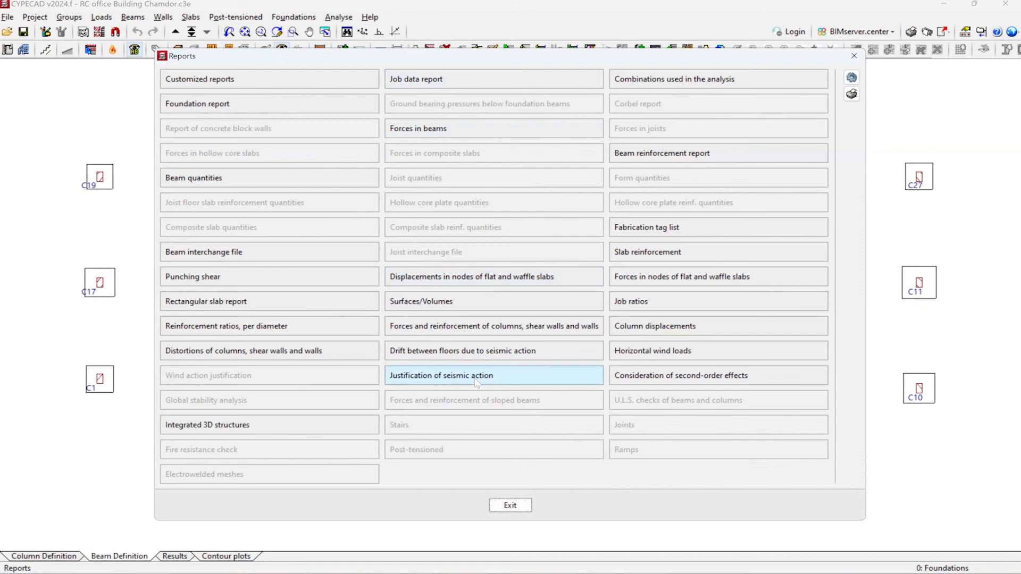
pyautogui.click(407, 350)
pyautogui.press('Escape')
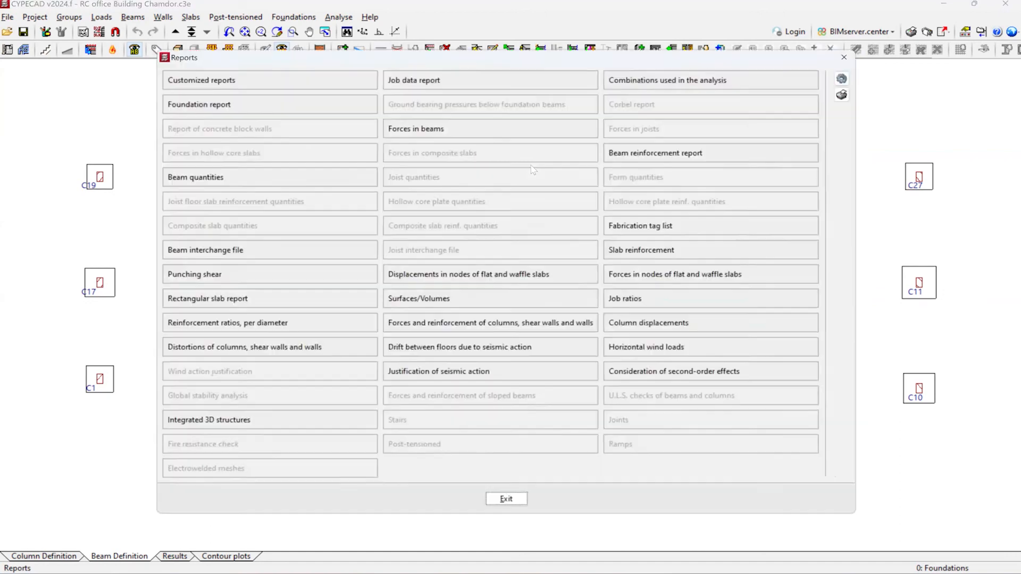
pyautogui.press('Escape')
# - Open the project's drawing selection and exclude the 3D Structure drawing from the drawings to generate
pyautogui.scroll(-2, 430, 274)
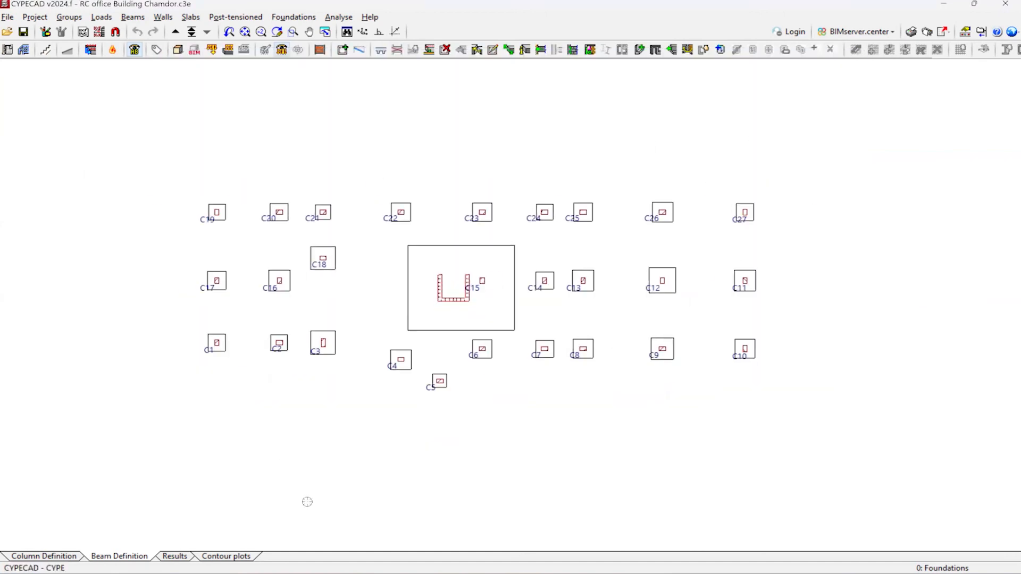
pyautogui.scroll(1, 994, 108)
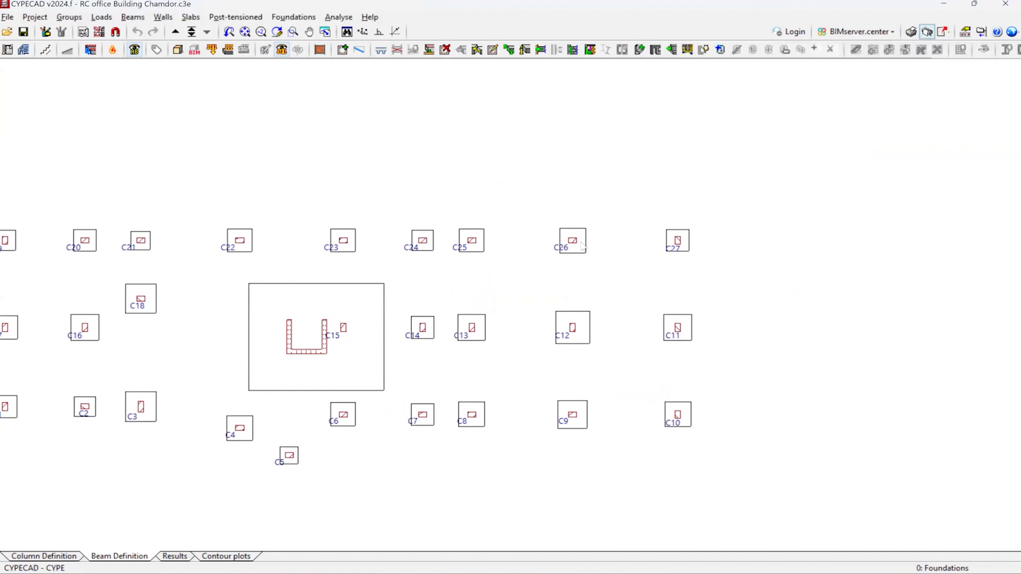
pyautogui.scroll(-1, 487, 308)
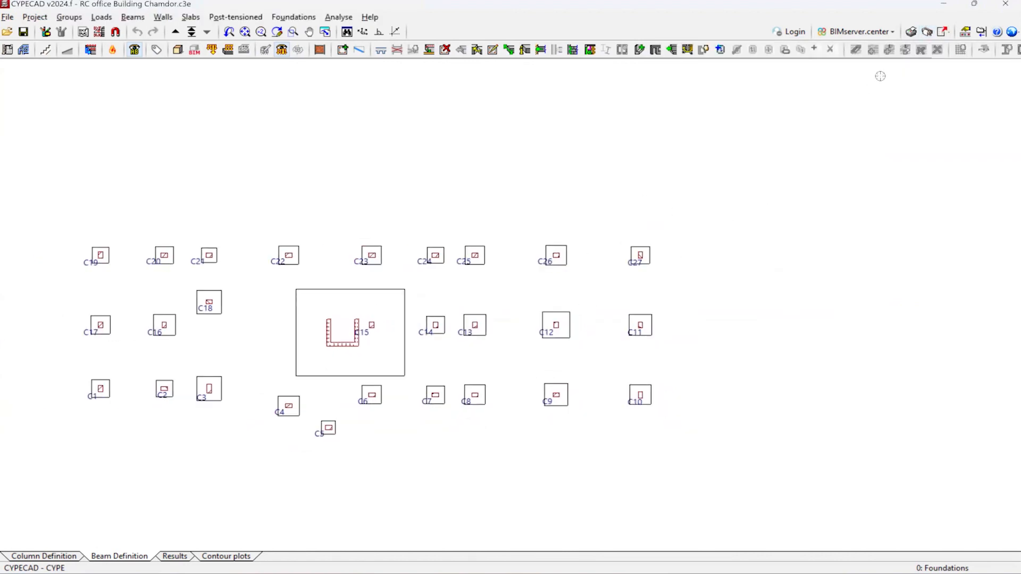
pyautogui.scroll(1, 880, 76)
pyautogui.click(927, 32)
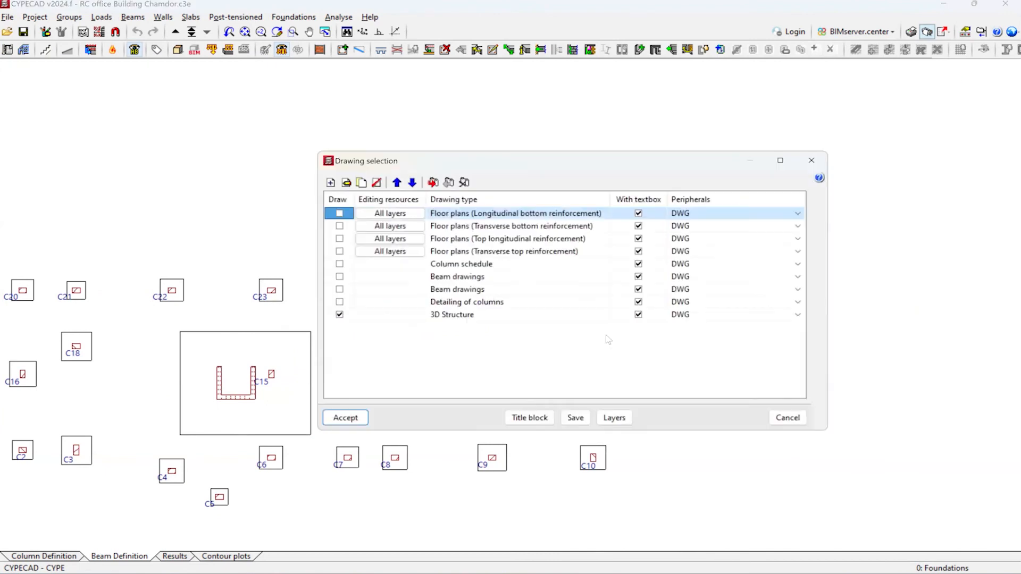
pyautogui.press('Escape')
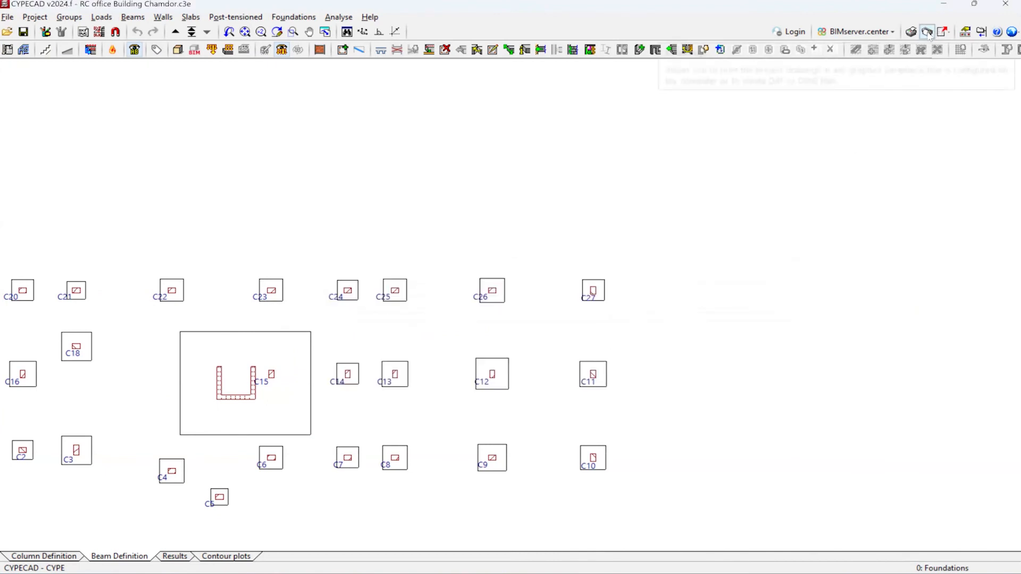
pyautogui.click(927, 31)
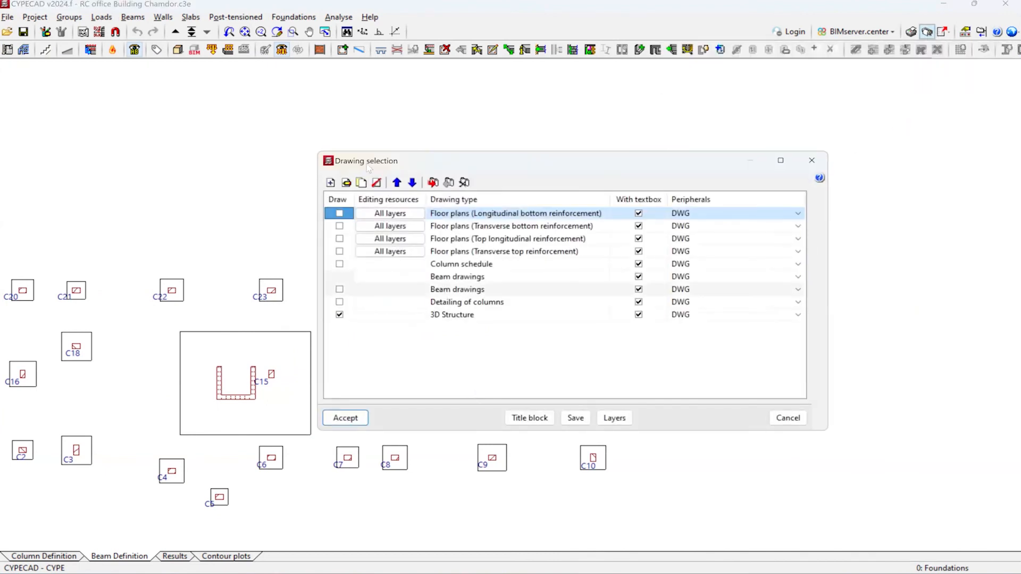
pyautogui.click(339, 315)
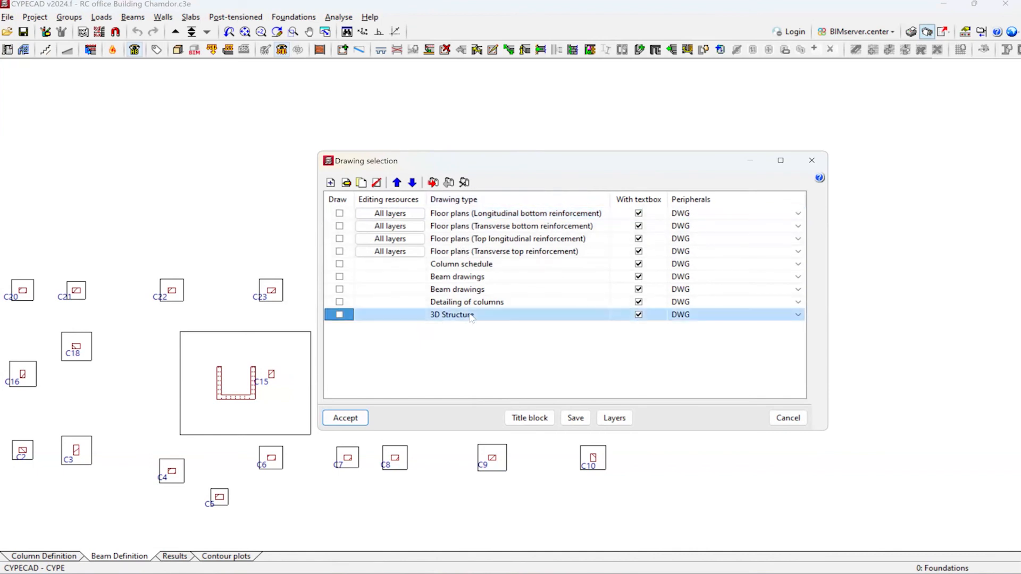
pyautogui.click(494, 215)
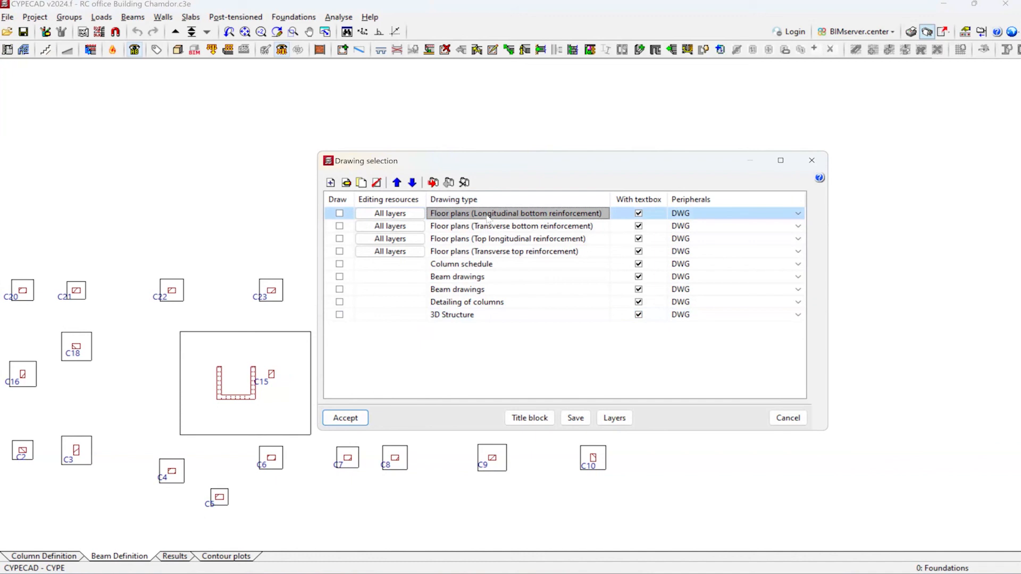
pyautogui.moveTo(426, 330); pyautogui.dragTo(396, 213)
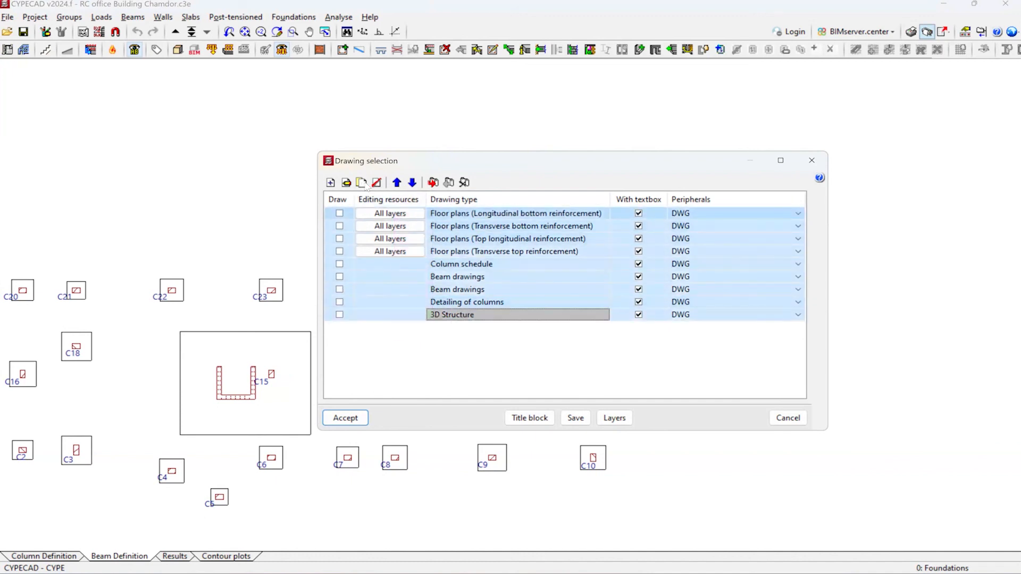
pyautogui.click(376, 182)
pyautogui.click(812, 161)
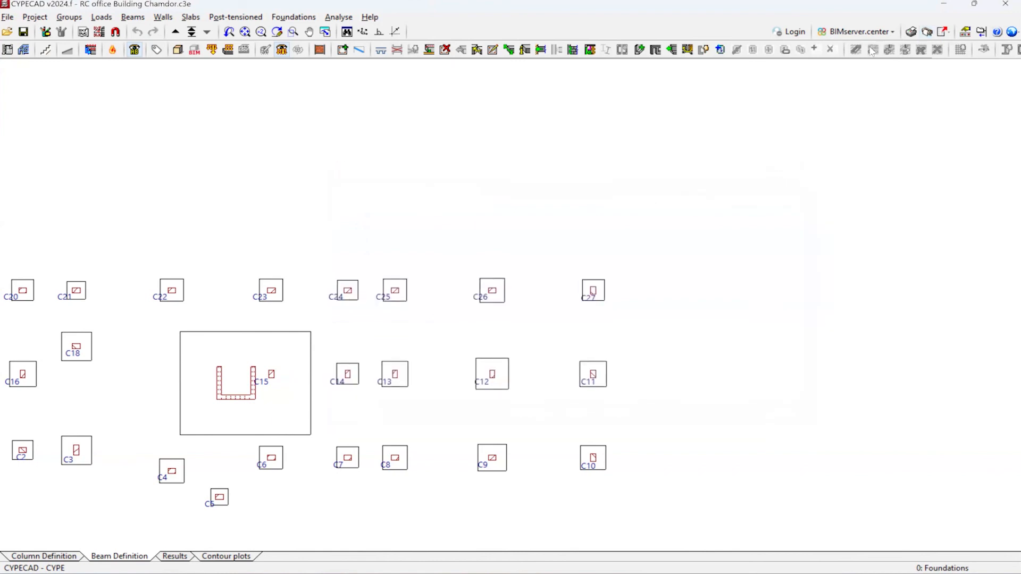
# - Reopen the project's drawing selection and delete all the drawings listed in it
pyautogui.click(927, 31)
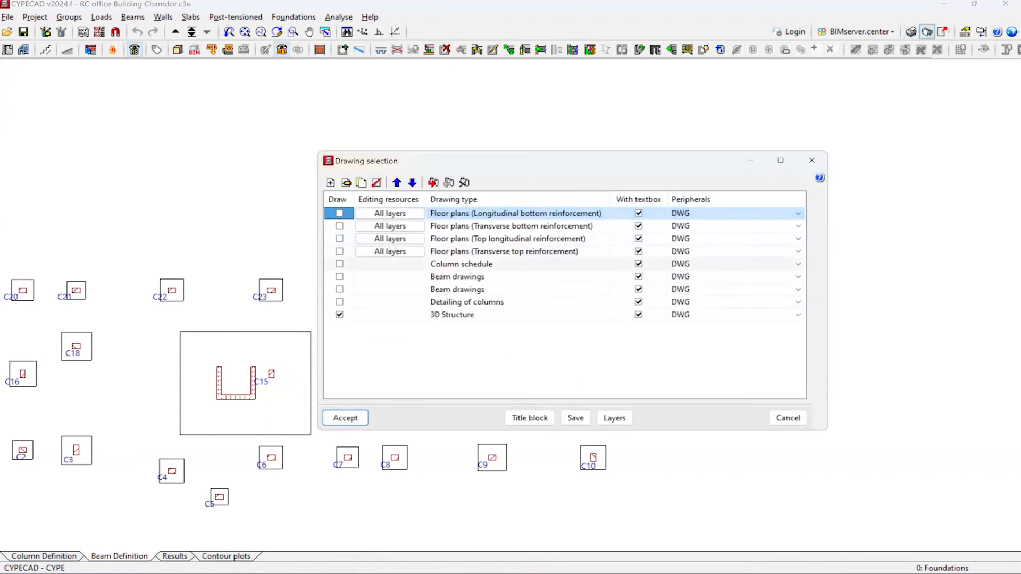
pyautogui.hotkey('ctrl', 'a')
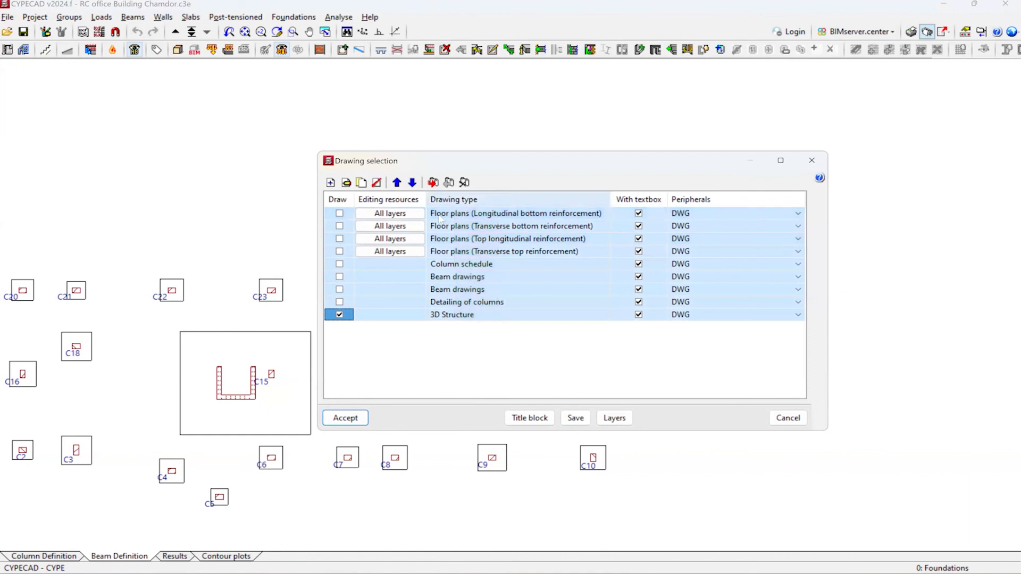
pyautogui.click(376, 182)
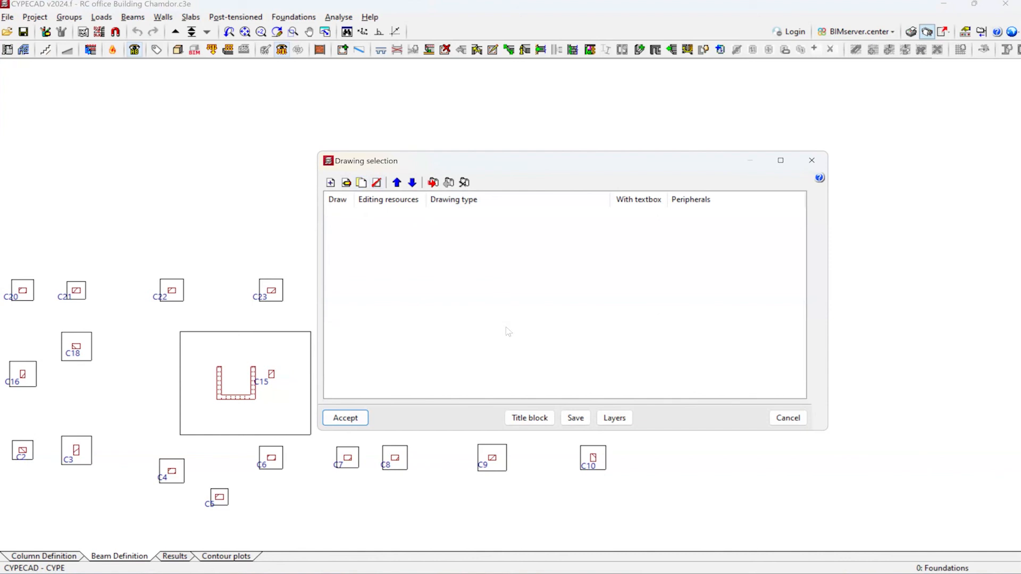
# - Add a floor plans drawing of the longitudinal bottom reinforcement with its reinforcement layout and quantities summary included
pyautogui.click(330, 183)
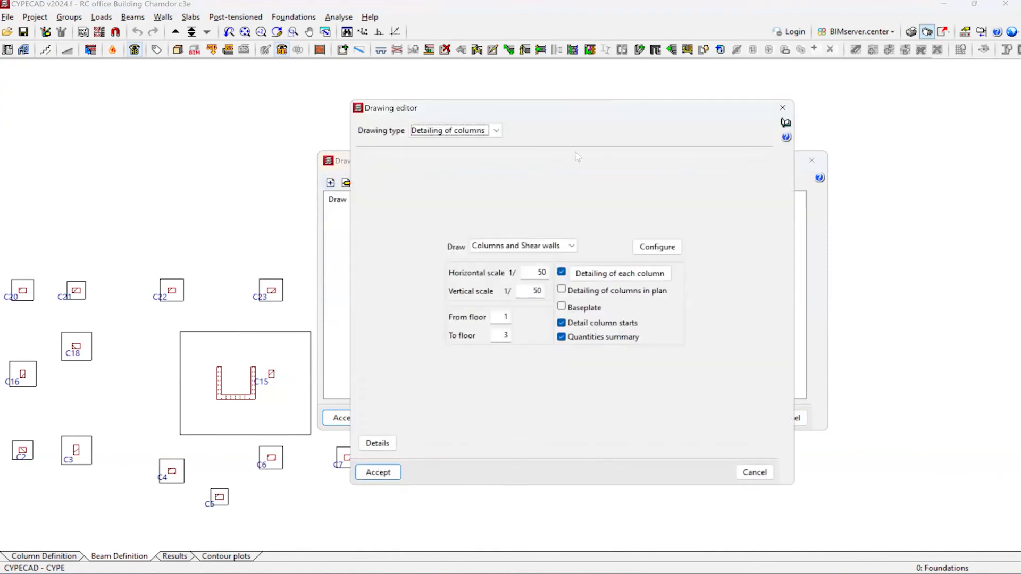
pyautogui.click(466, 131)
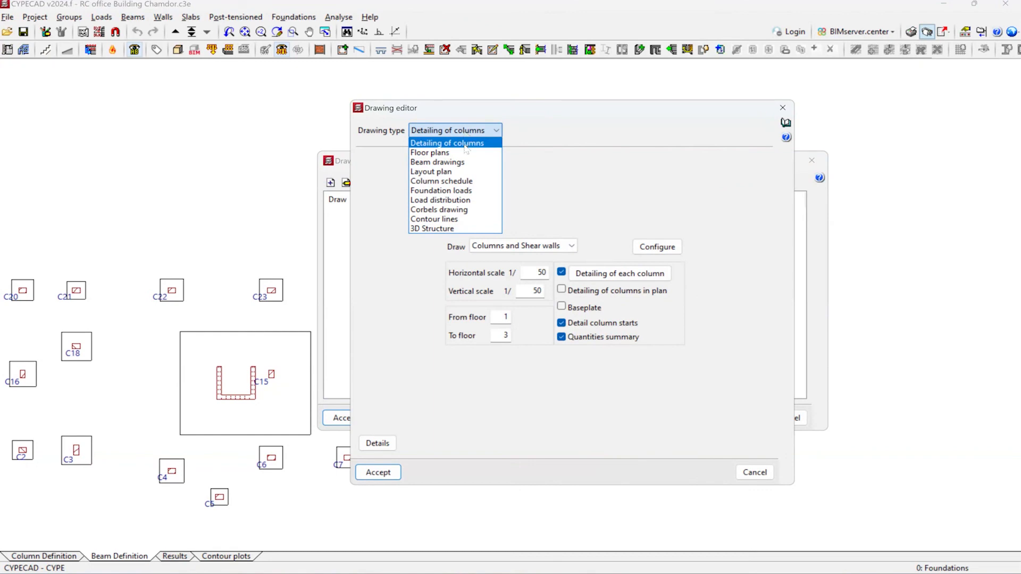
pyautogui.press('Return')
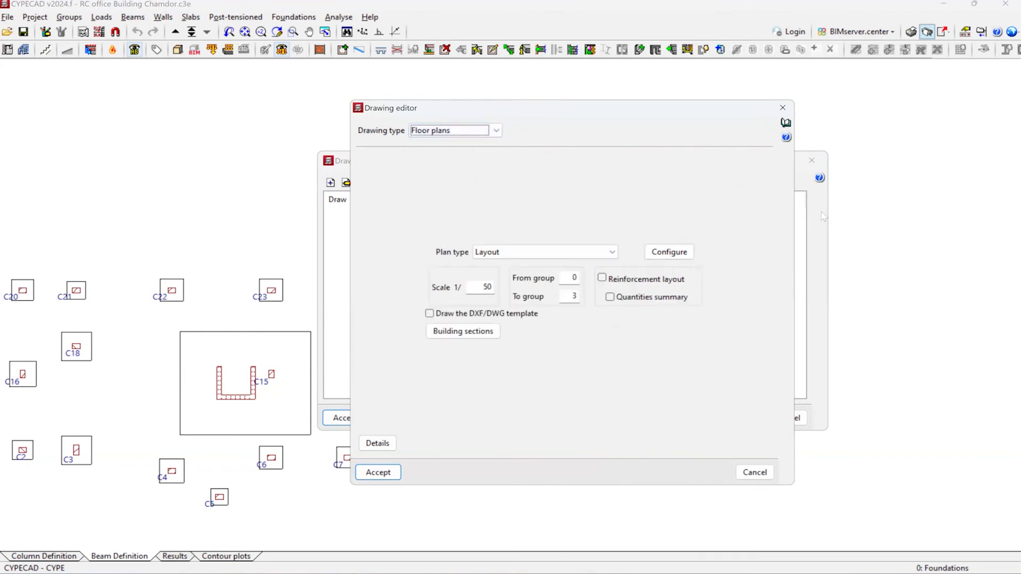
pyautogui.click(535, 254)
pyautogui.click(484, 254)
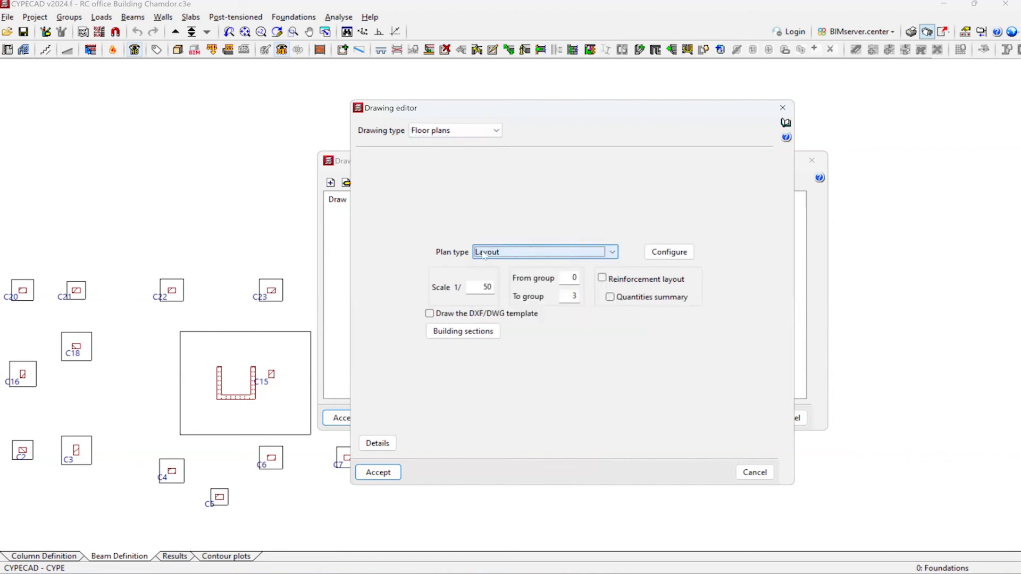
pyautogui.click(577, 252)
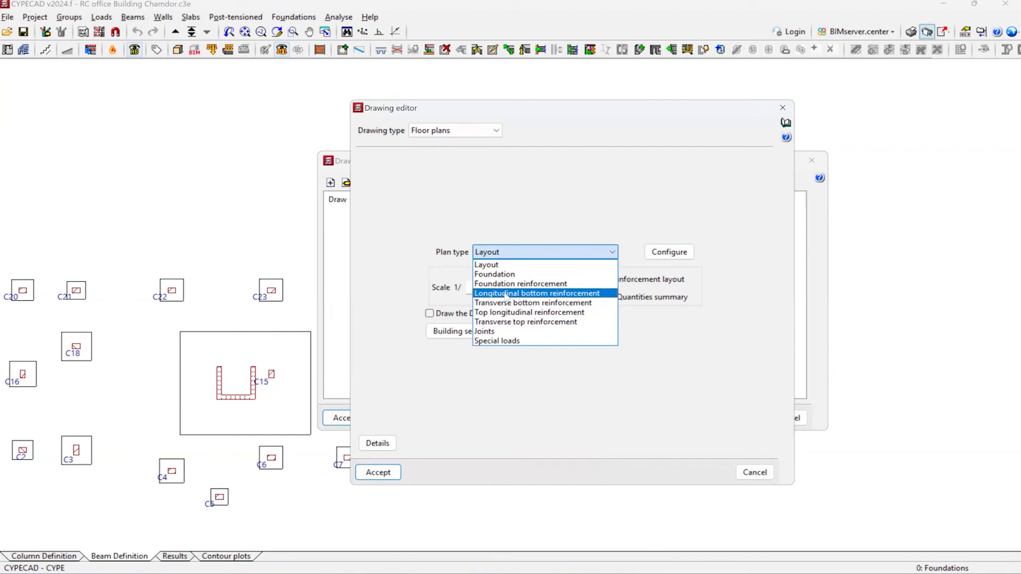
pyautogui.click(539, 296)
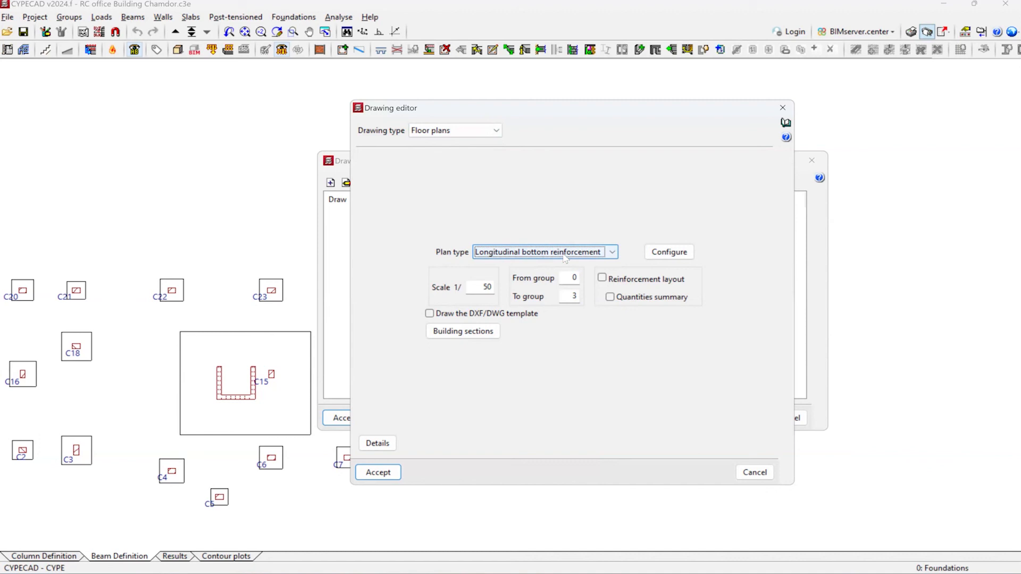
pyautogui.click(603, 278)
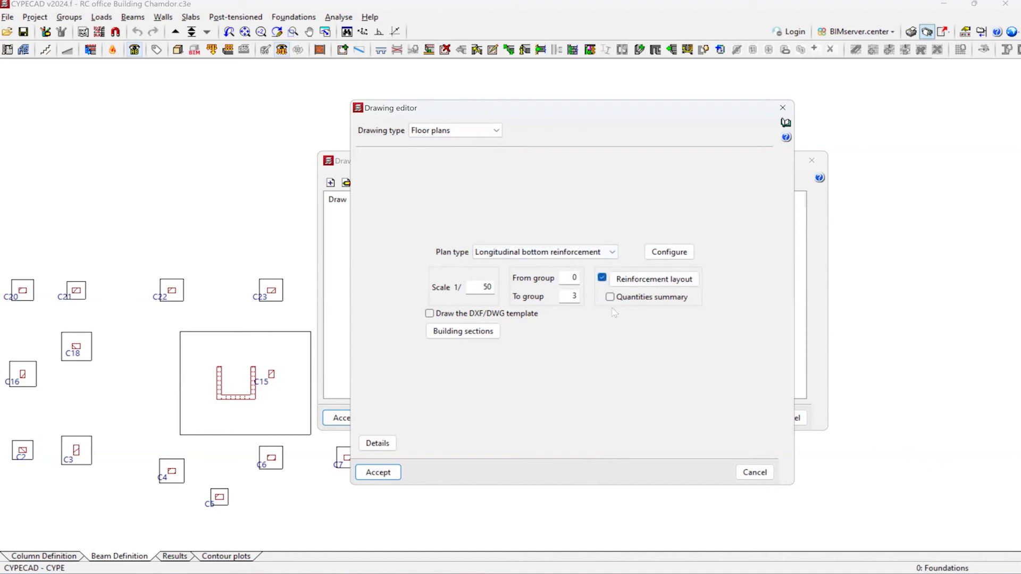
pyautogui.click(610, 298)
pyautogui.doubleClick(573, 277)
pyautogui.click(377, 473)
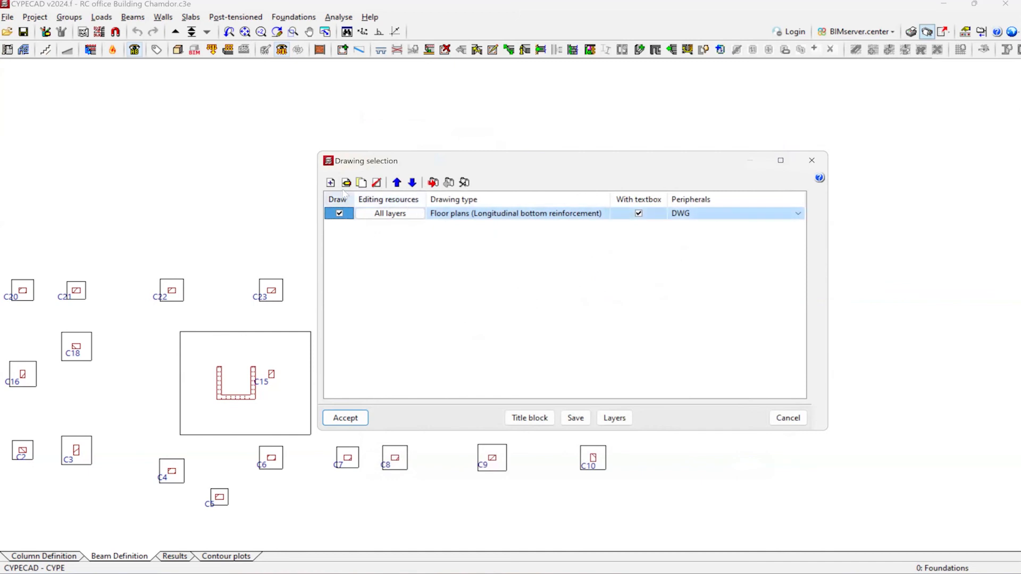
# - Add a floor plans drawing of the transverse bottom reinforcement starting from group 1, with reinforcement layout and quantities summary
pyautogui.click(331, 183)
pyautogui.click(486, 130)
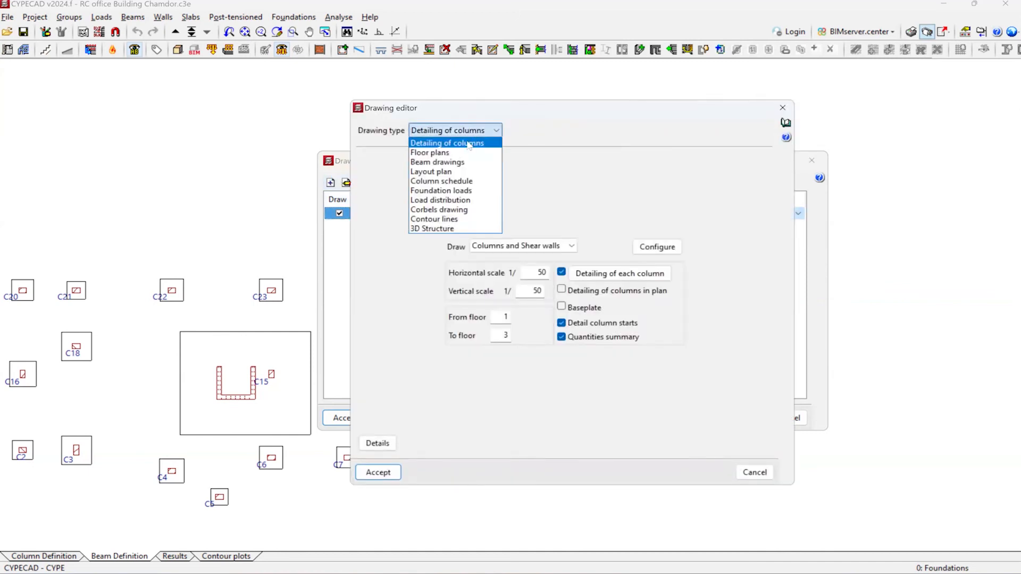
pyautogui.click(446, 152)
pyautogui.click(532, 252)
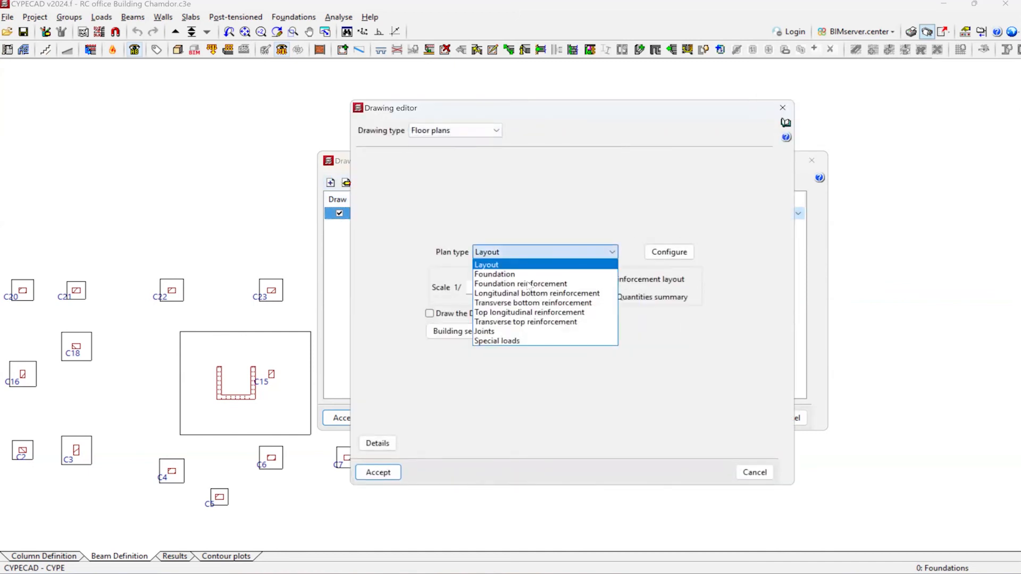
pyautogui.click(517, 304)
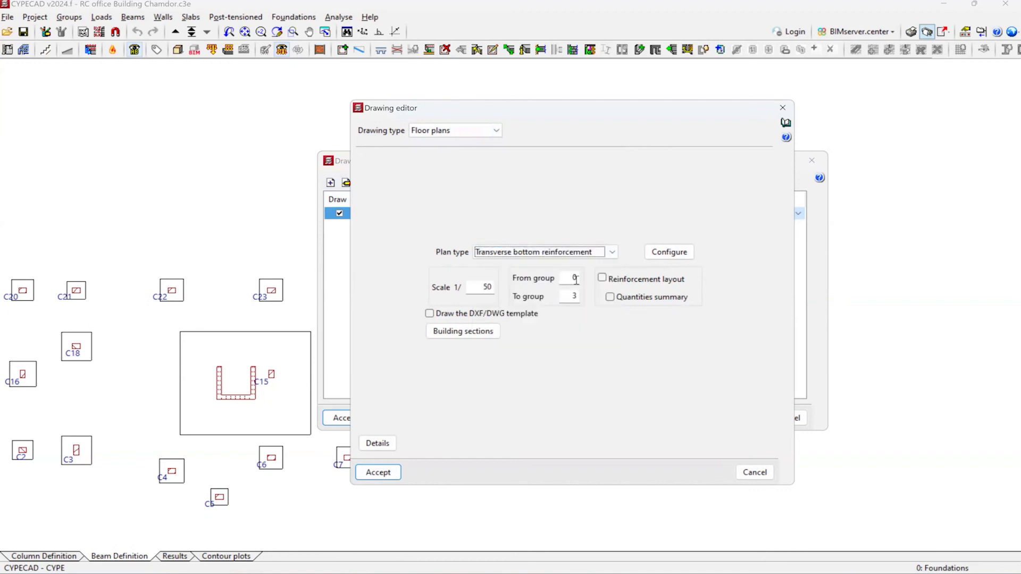
pyautogui.click(602, 277)
pyautogui.click(610, 296)
pyautogui.doubleClick(571, 277)
pyautogui.write('1')
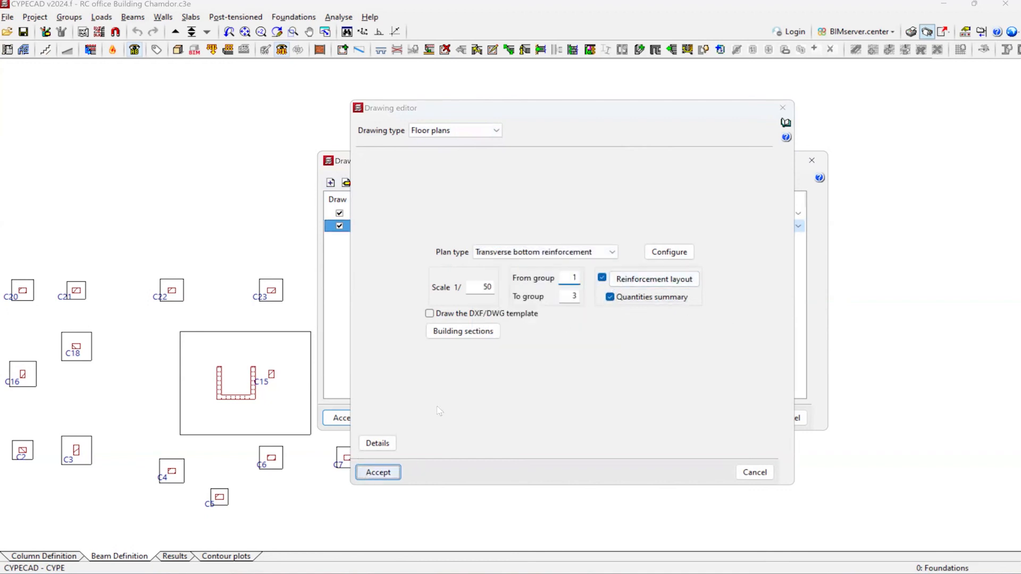
pyautogui.click(378, 472)
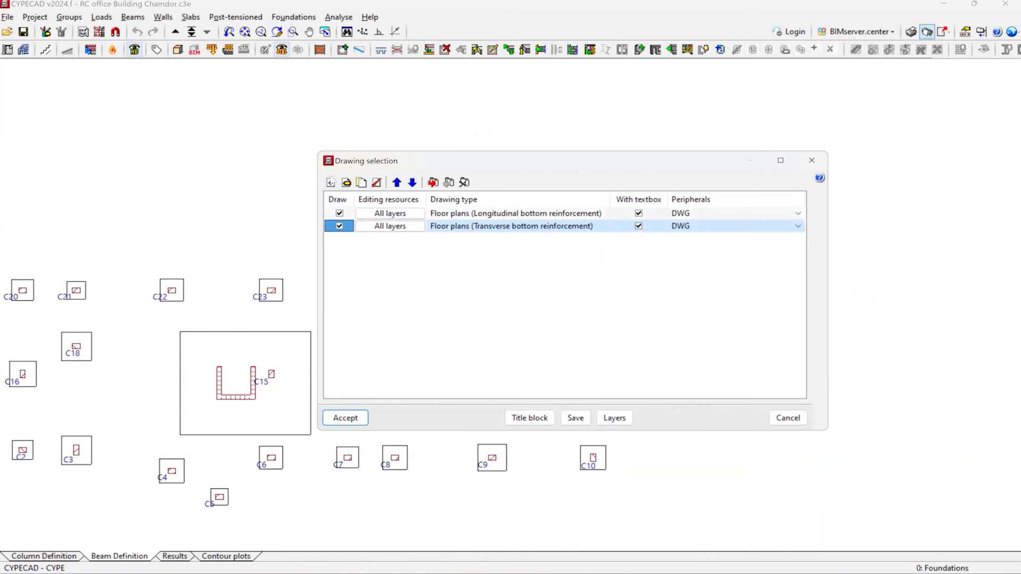
# - Add a floor plans drawing of the top longitudinal reinforcement starting from group 1, with reinforcement layout and quantities summary
pyautogui.click(330, 182)
pyautogui.click(454, 130)
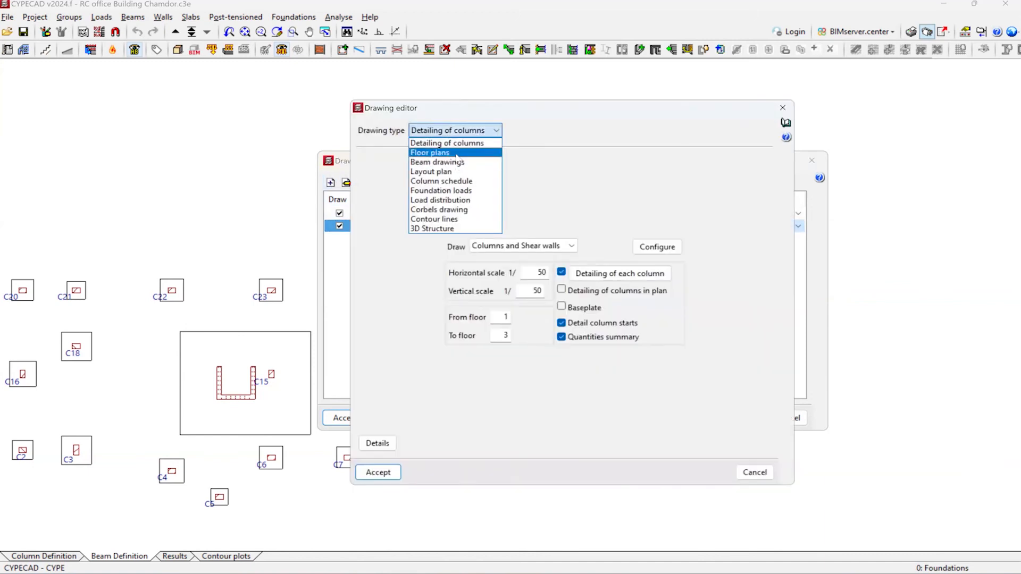
pyautogui.click(436, 151)
pyautogui.click(553, 252)
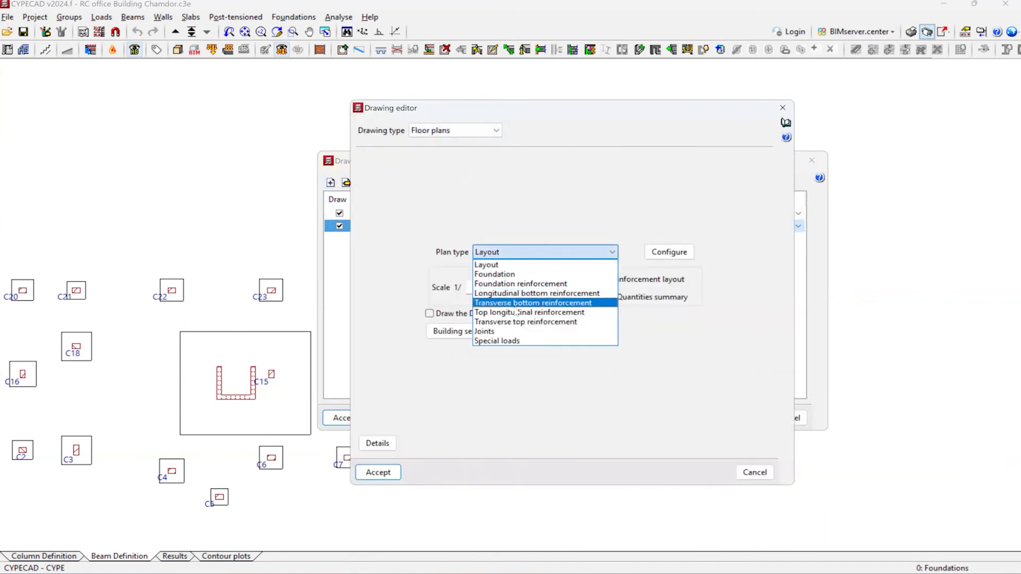
pyautogui.click(515, 313)
pyautogui.click(602, 277)
pyautogui.click(610, 297)
pyautogui.doubleClick(579, 278)
pyautogui.write('1')
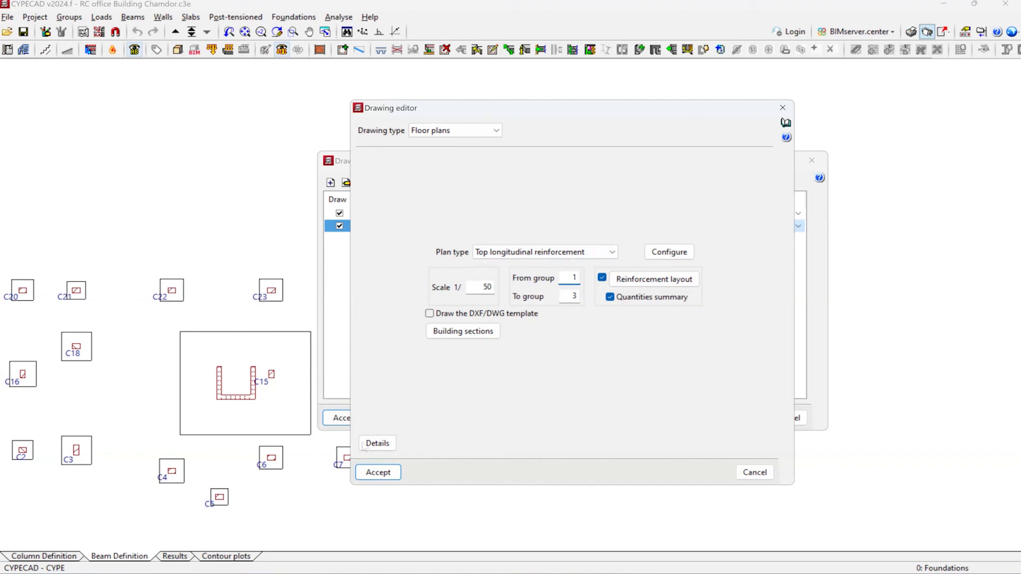
pyautogui.click(379, 472)
# - Check the text fields requested for the drawings and the title block assigned to DWG output, cancelling both
pyautogui.click(349, 418)
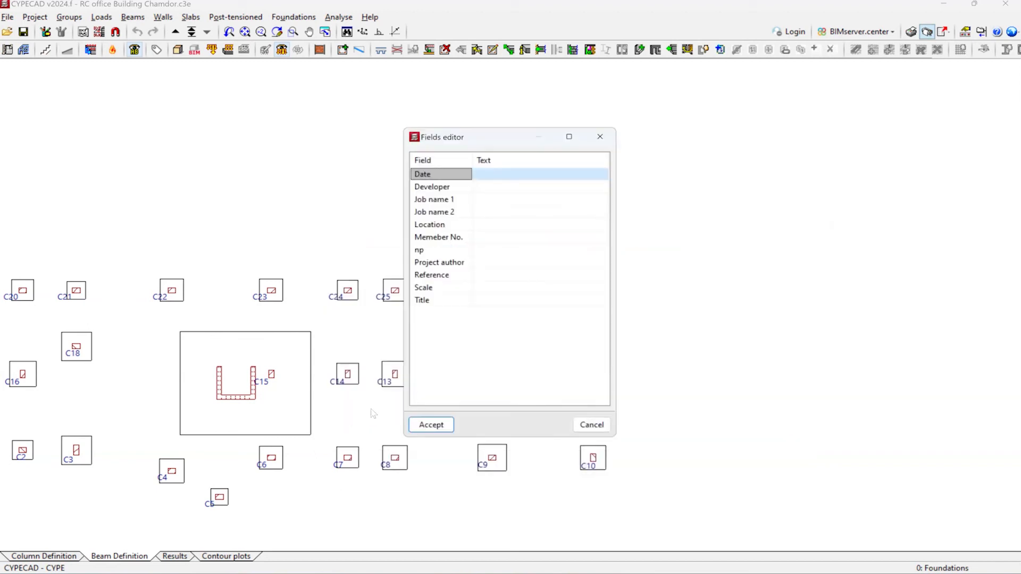
pyautogui.click(600, 137)
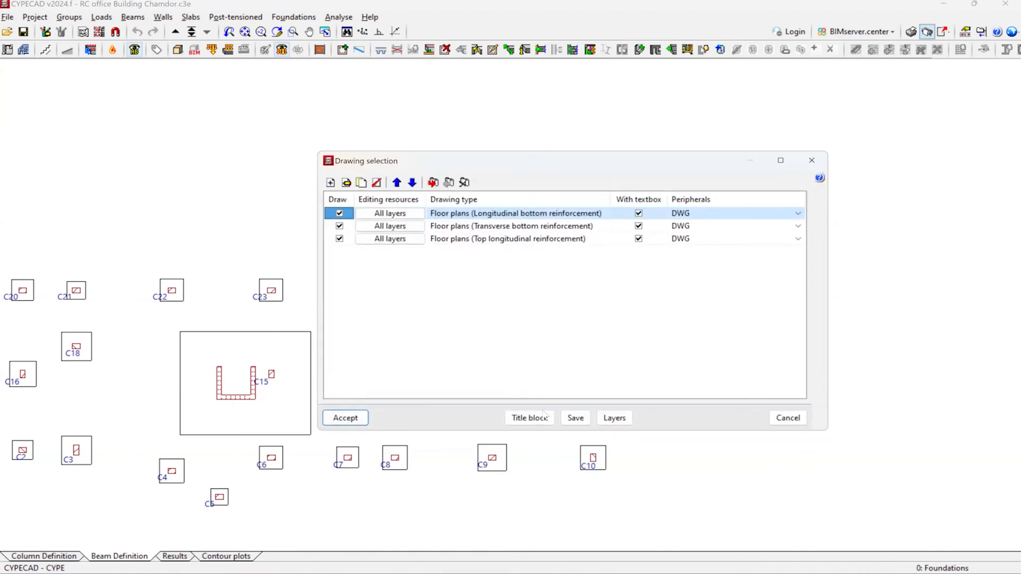
pyautogui.click(542, 417)
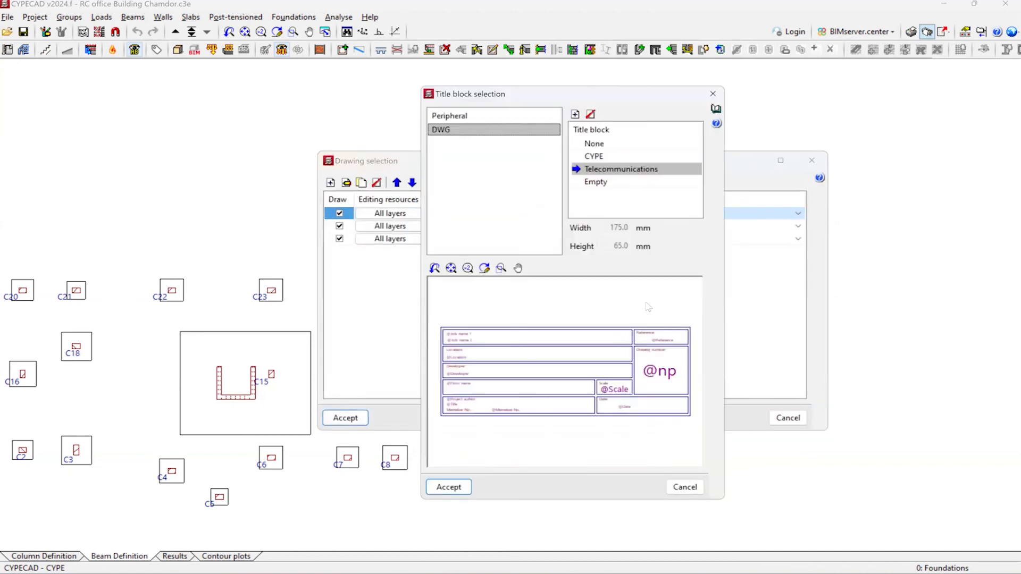
pyautogui.click(685, 487)
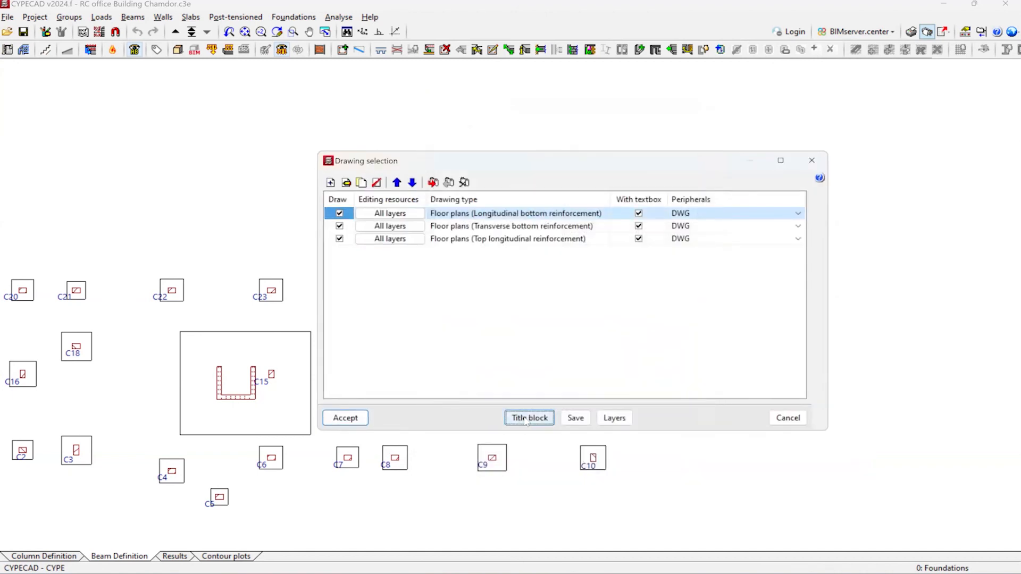
# - Preview the None, CYPE, Telecommunications and Empty title blocks for DWG output, look at adding a custom one, and cancel the selection
pyautogui.click(526, 418)
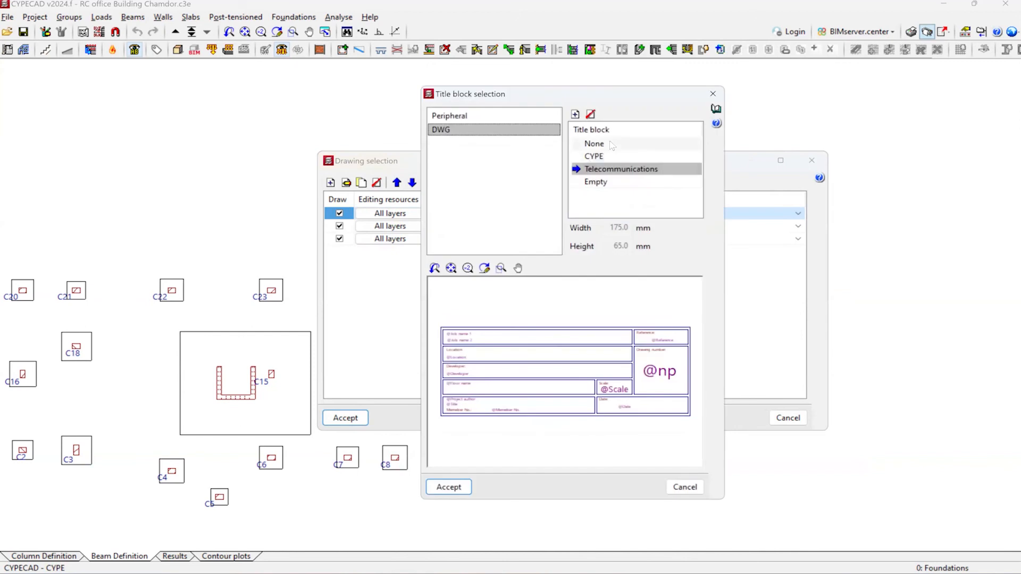
pyautogui.click(630, 144)
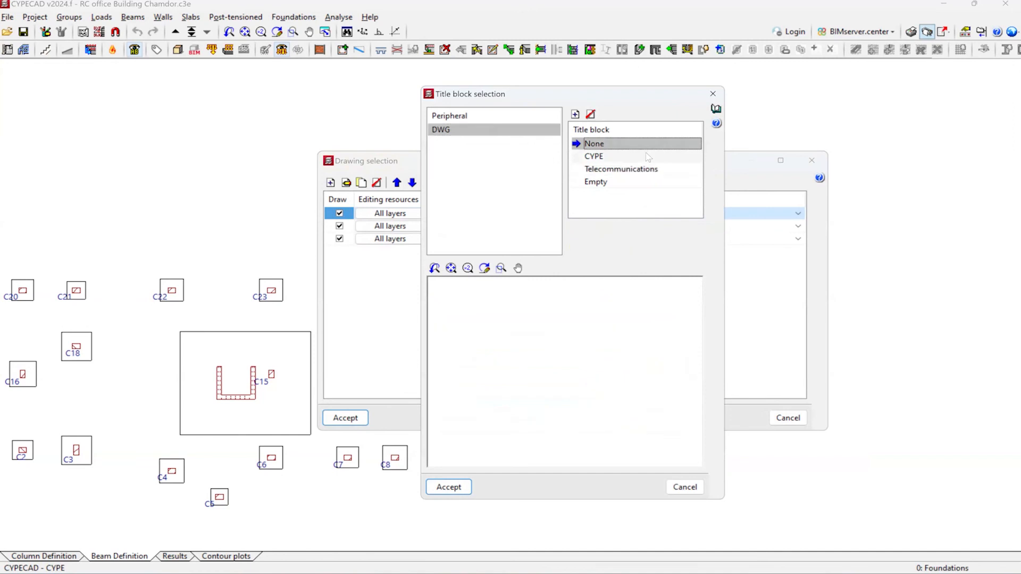
pyautogui.click(609, 157)
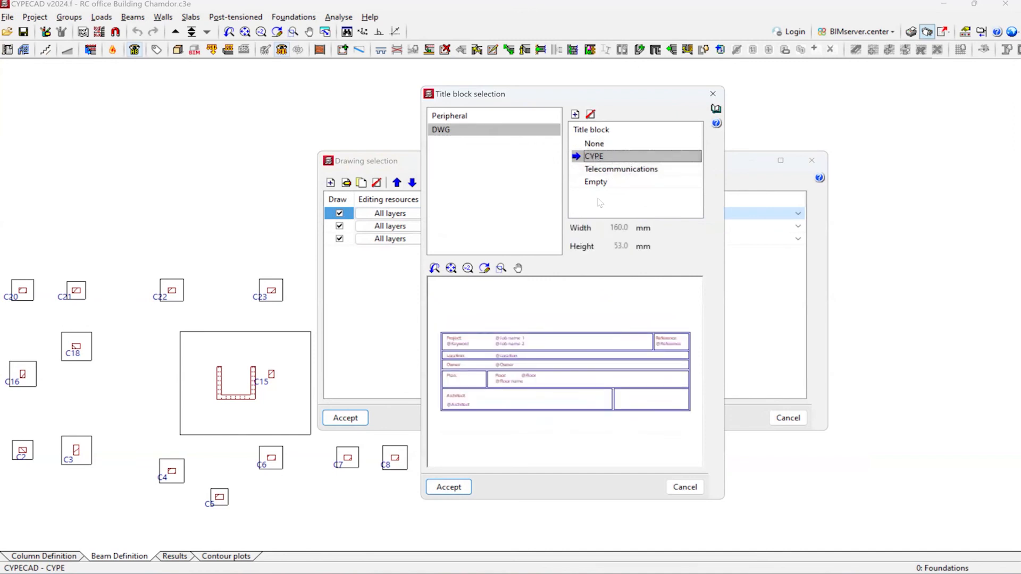
pyautogui.click(619, 169)
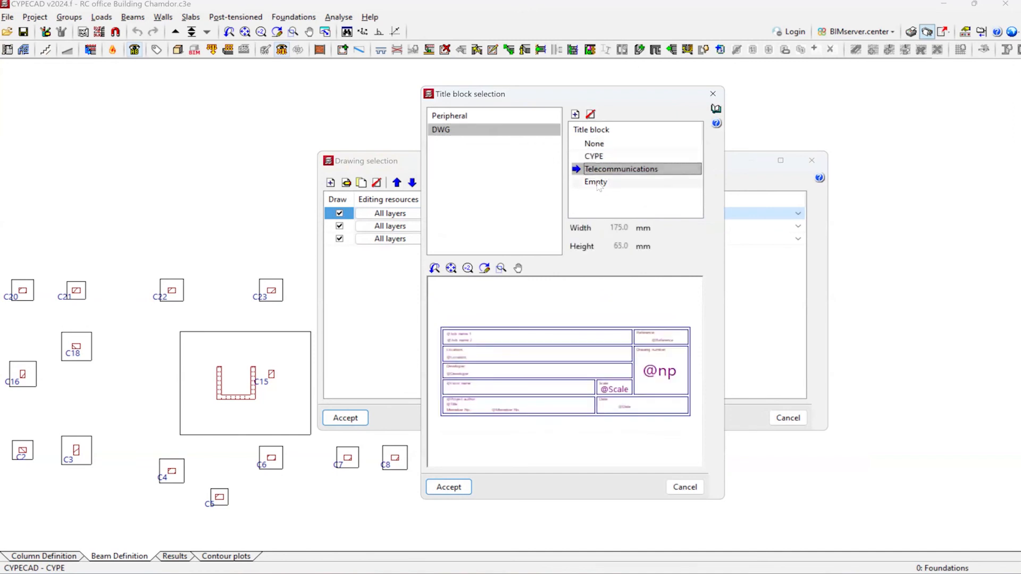
pyautogui.click(601, 181)
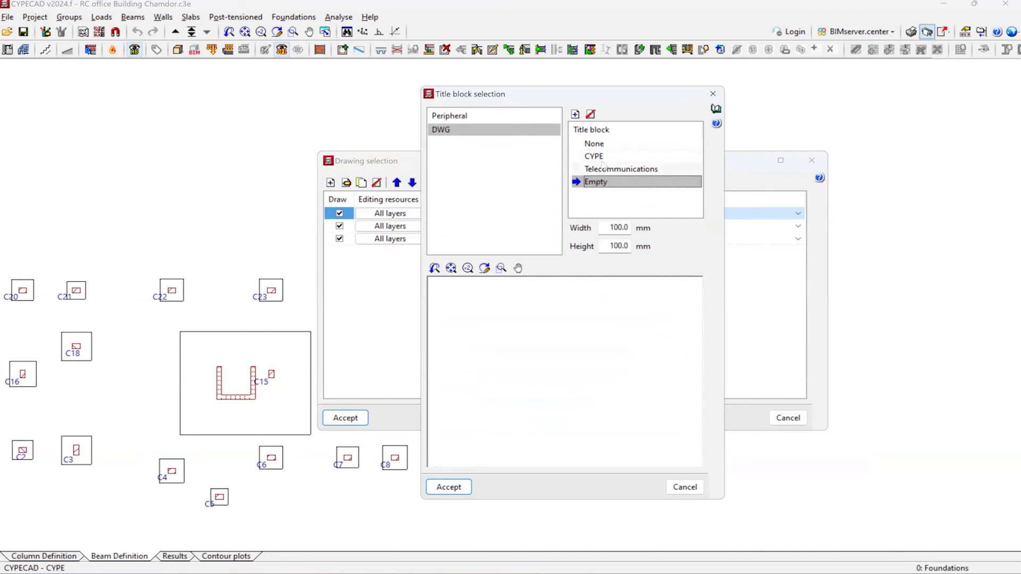
pyautogui.click(594, 157)
pyautogui.click(611, 169)
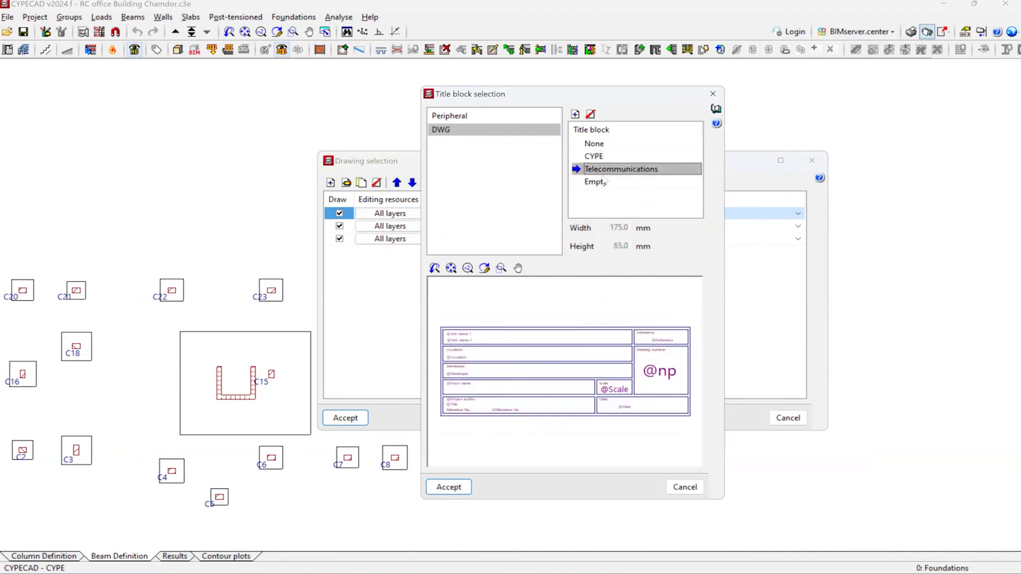
pyautogui.click(603, 182)
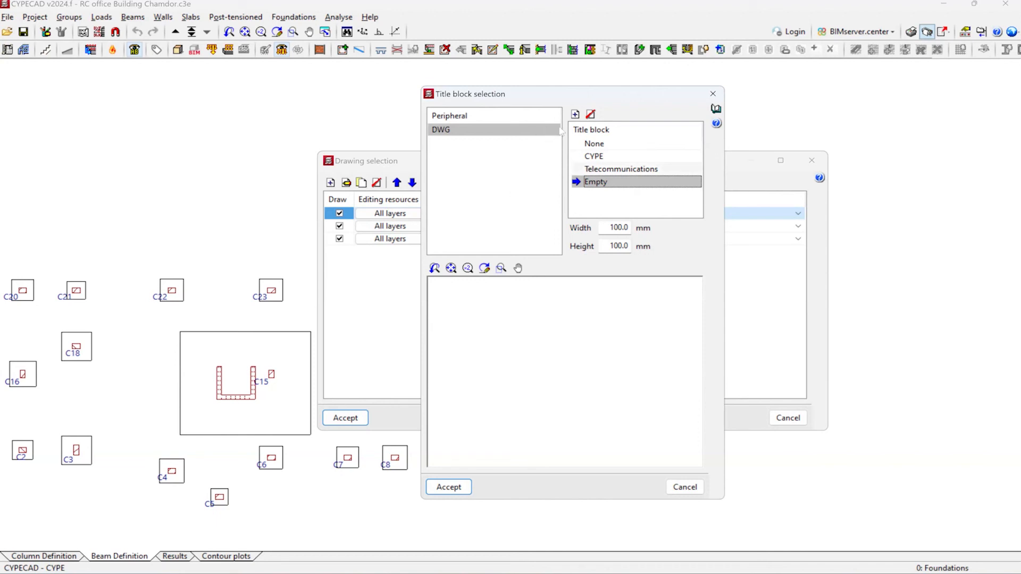
pyautogui.click(575, 115)
pyautogui.press('Escape')
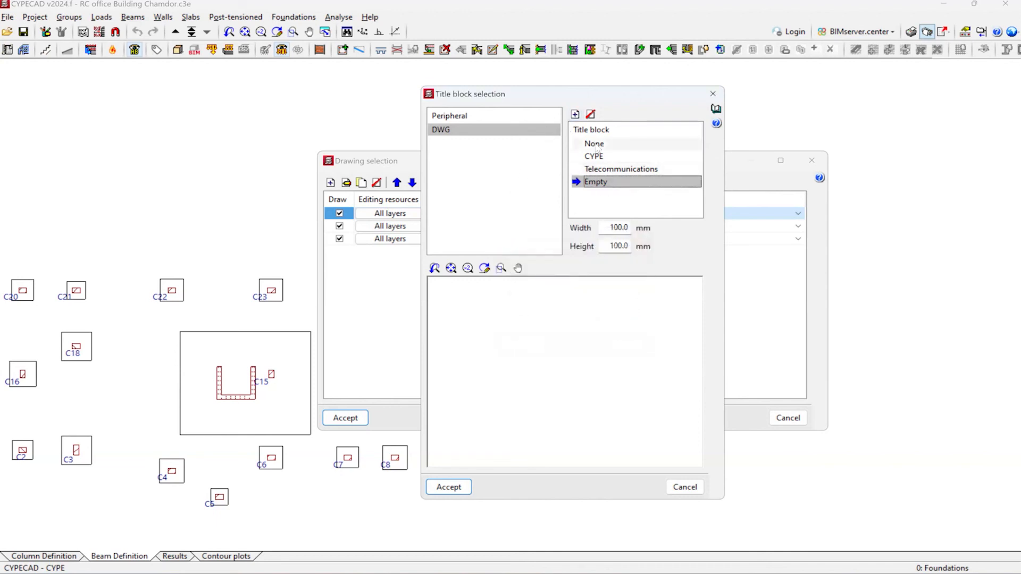
pyautogui.click(680, 486)
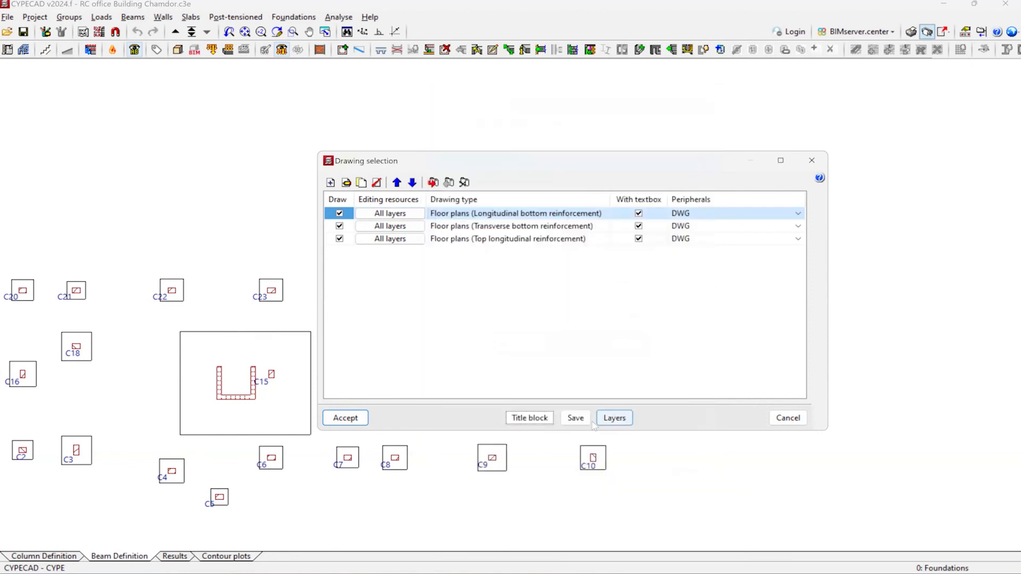
# - Set the title block for the DWG peripheral to None, then recheck and accept the title block selection
pyautogui.click(539, 417)
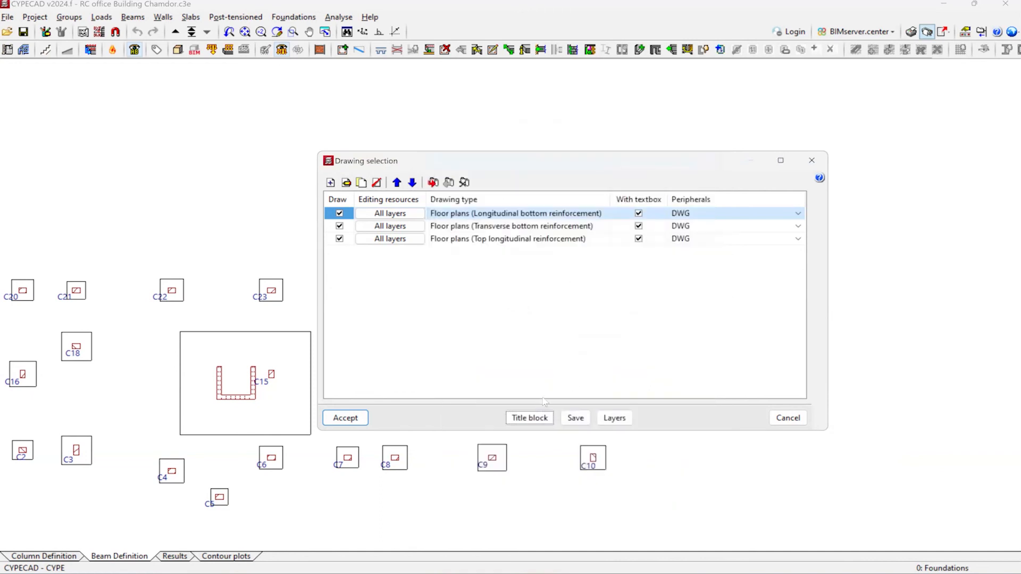
pyautogui.click(541, 418)
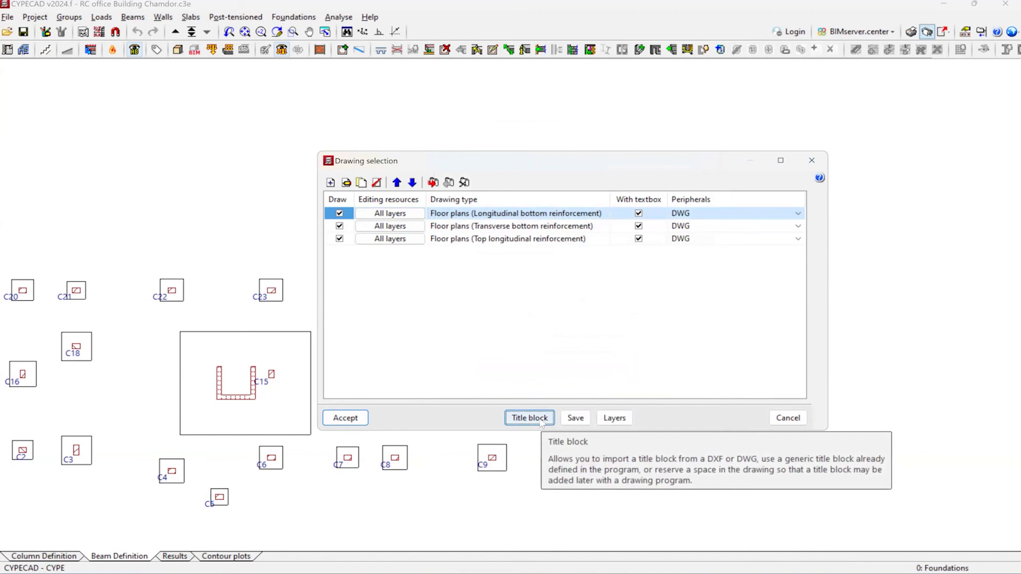
pyautogui.click(541, 418)
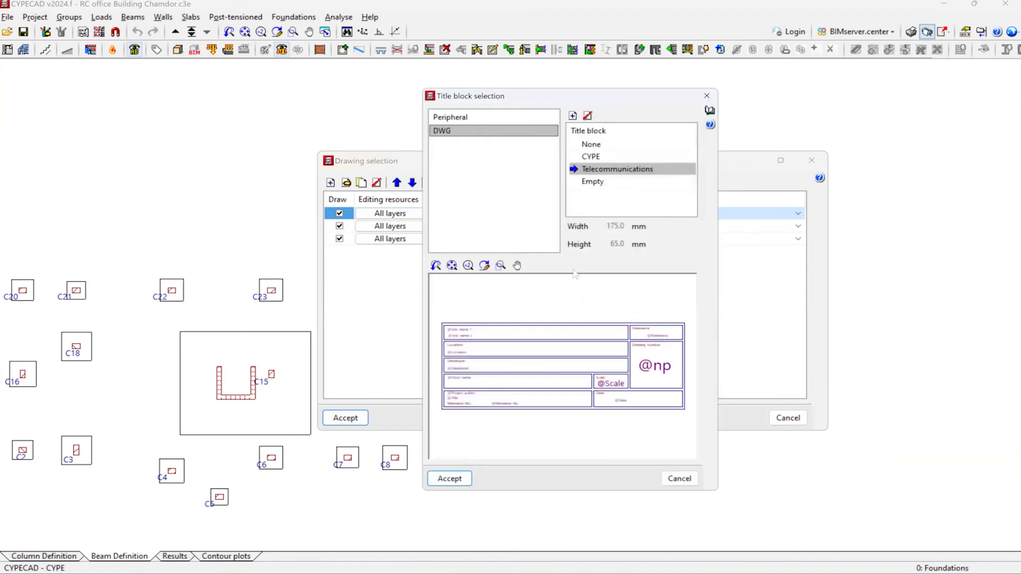
pyautogui.click(605, 156)
pyautogui.click(601, 144)
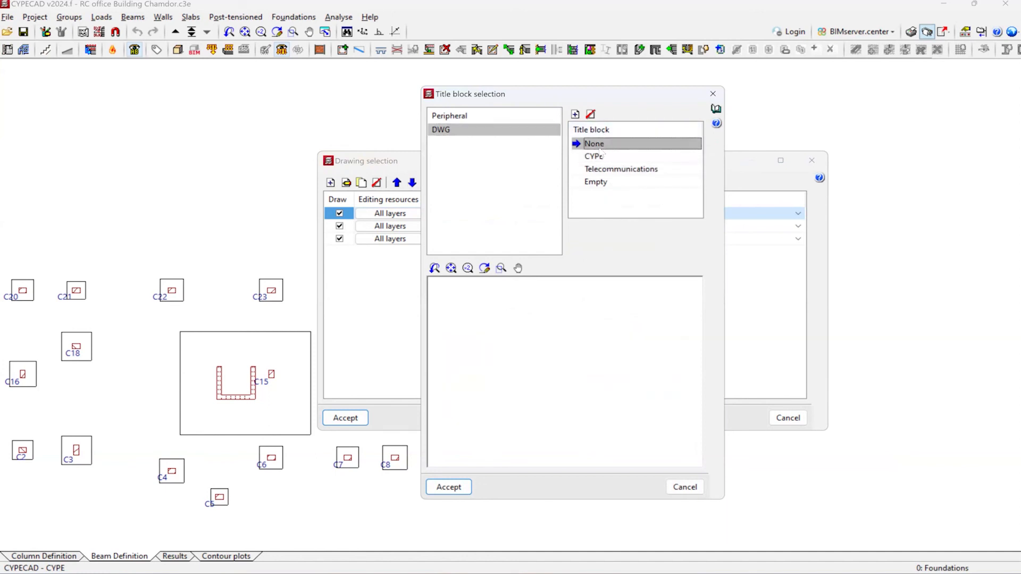
pyautogui.press('Return')
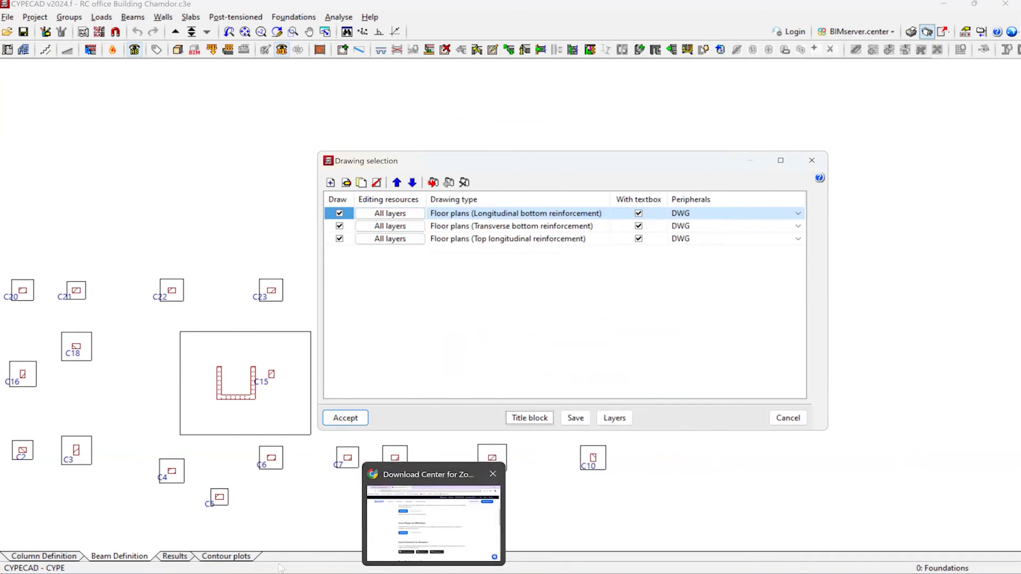
pyautogui.moveTo(287, 572)
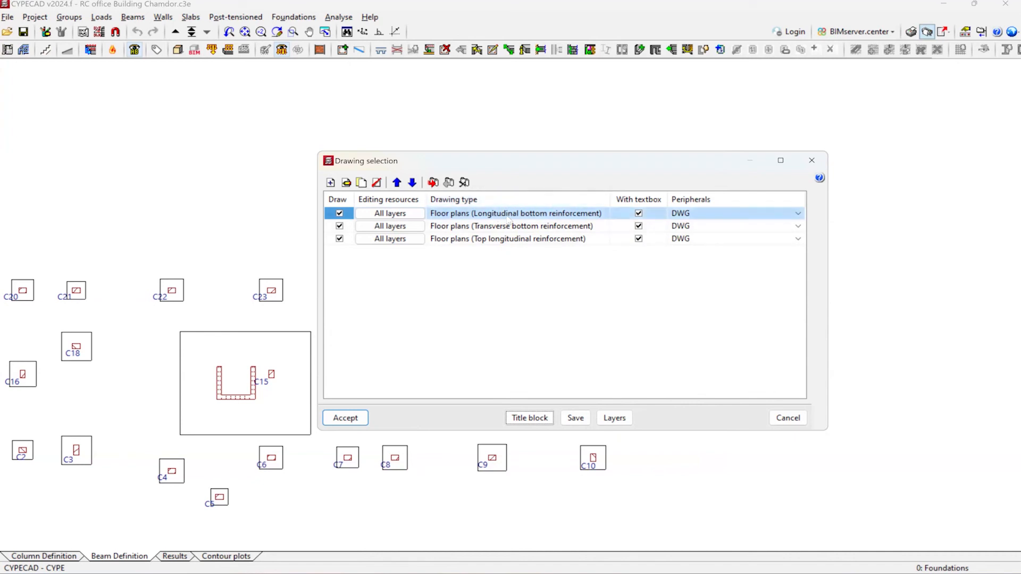
pyautogui.click(529, 418)
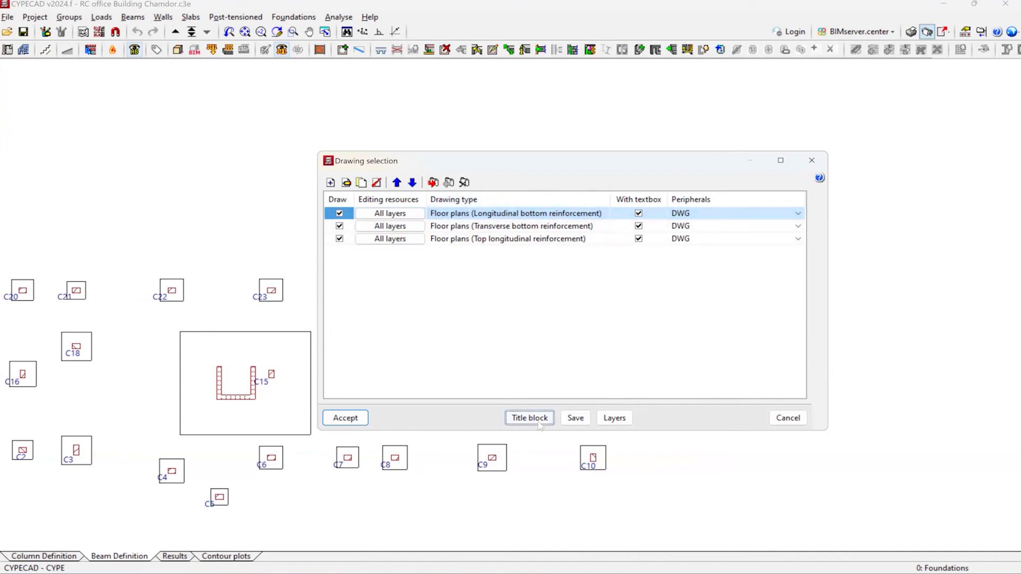
pyautogui.click(449, 487)
pyautogui.click(526, 419)
pyautogui.click(448, 475)
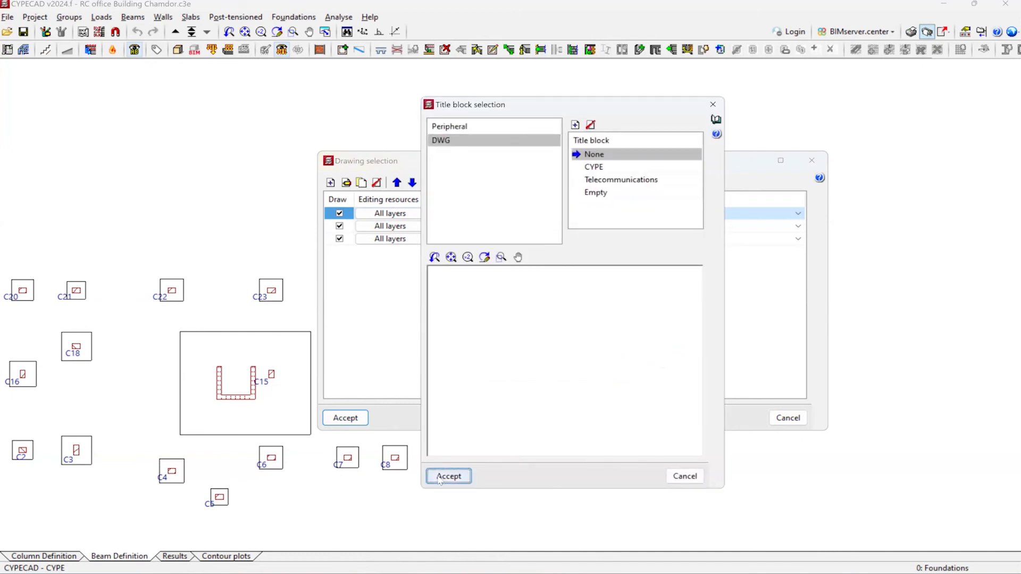
# - Generate the drawing layouts for all three reinforcement floor plans and show the detail of all the drawings
pyautogui.click(346, 418)
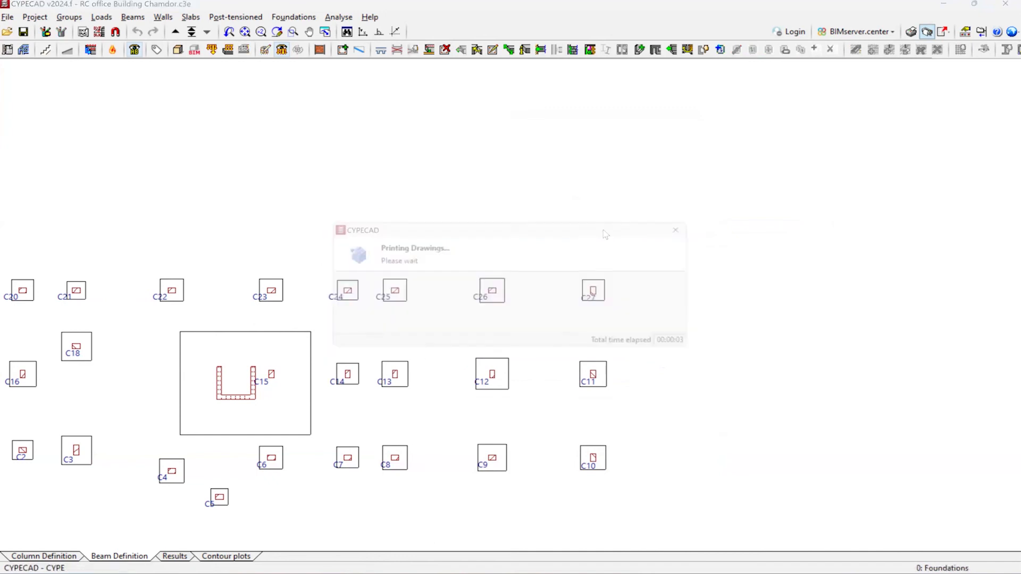
pyautogui.click(321, 326)
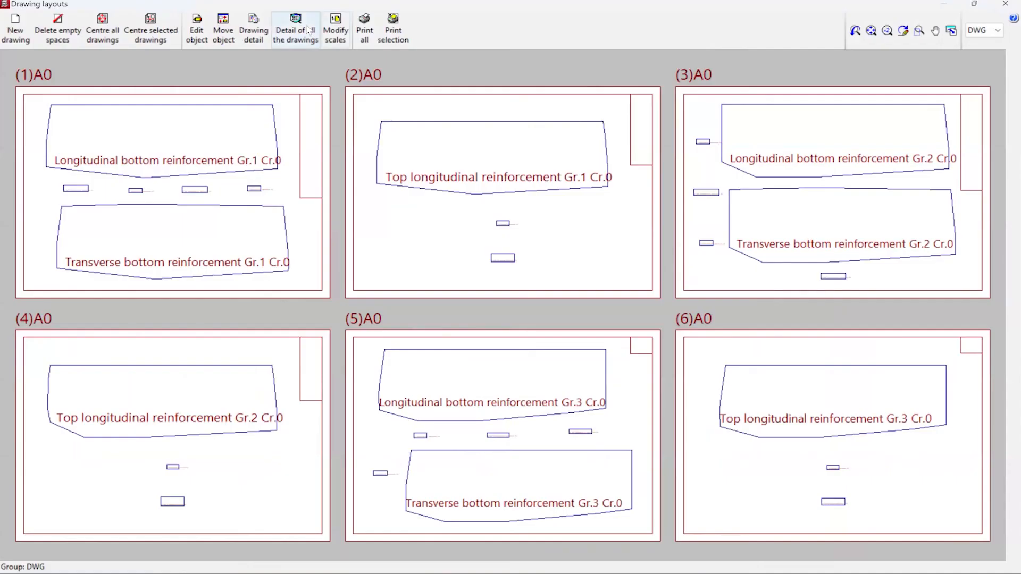
pyautogui.click(309, 29)
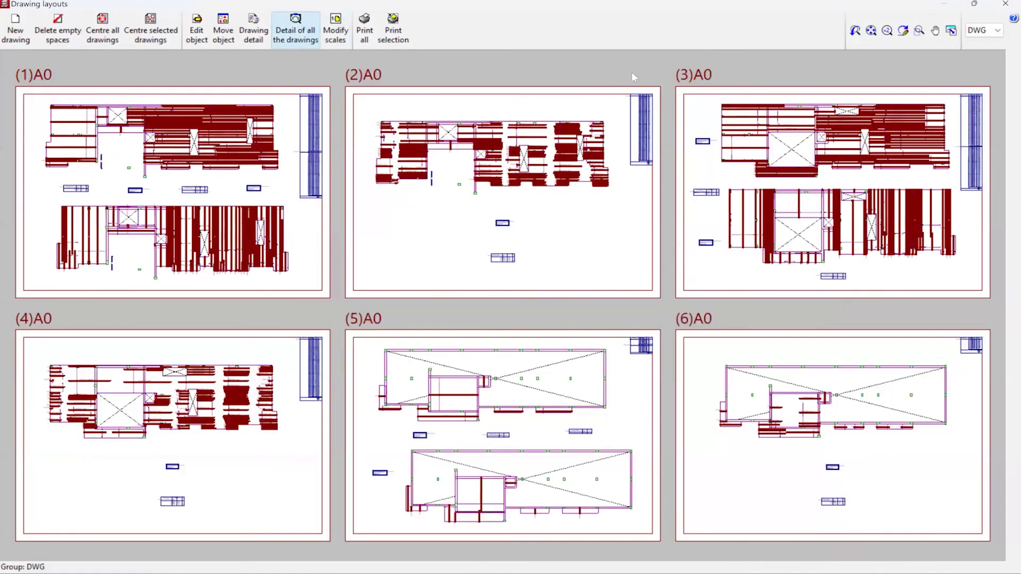
# - Examine the longitudinal bottom reinforcement bars and their labels on sheet 1 up close
pyautogui.click(919, 31)
pyautogui.click(270, 196)
pyautogui.scroll(2, 655, 207)
pyautogui.scroll(-5, 263, 202)
pyautogui.scroll(1, 282, 223)
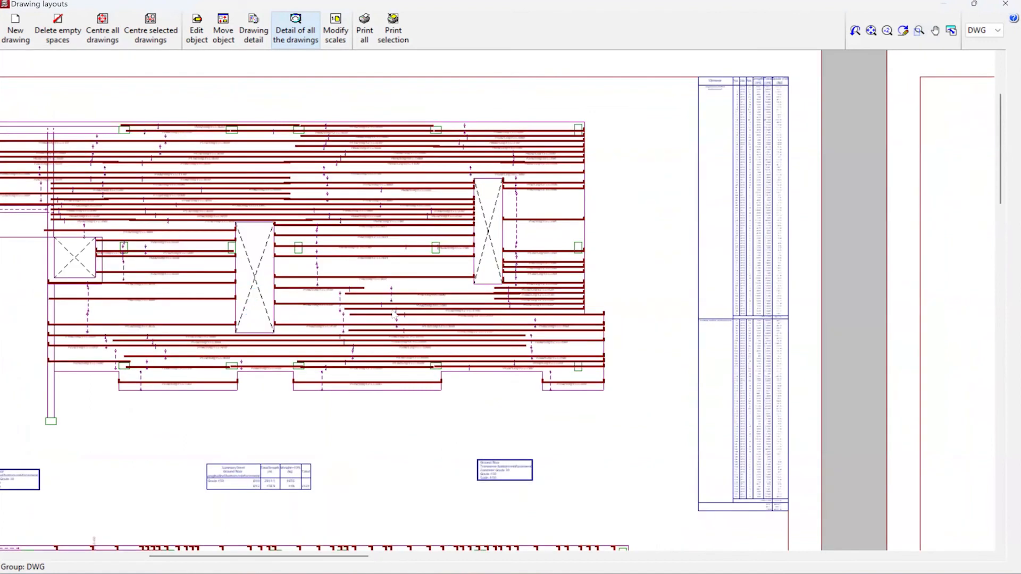
pyautogui.scroll(3, 509, 193)
pyautogui.scroll(2, 432, 231)
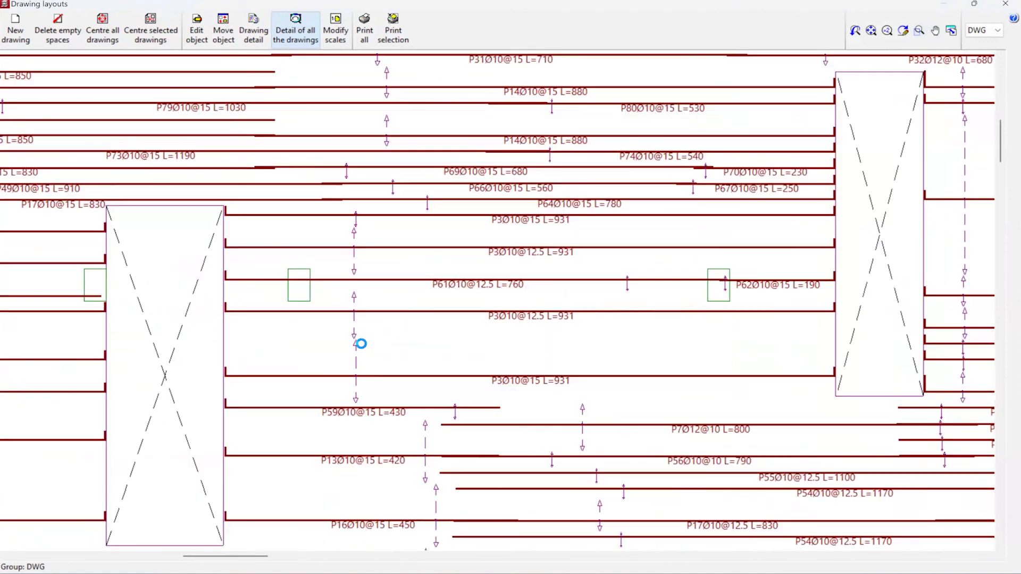
# - Examine the quantities table of the longitudinal bottom reinforcement on sheet 1
pyautogui.scroll(-5, 581, 278)
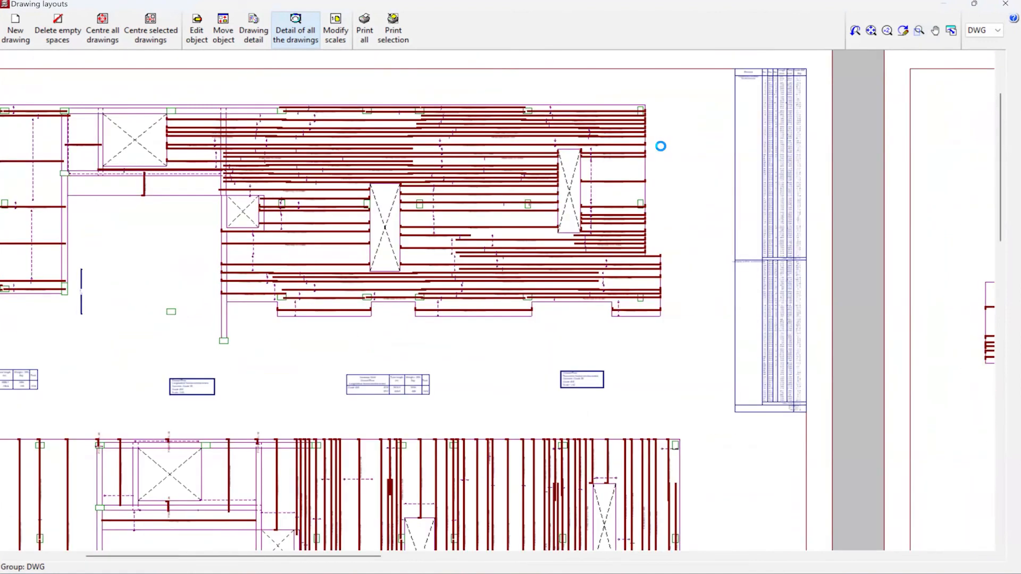
pyautogui.scroll(-1, 658, 149)
pyautogui.scroll(2, 684, 170)
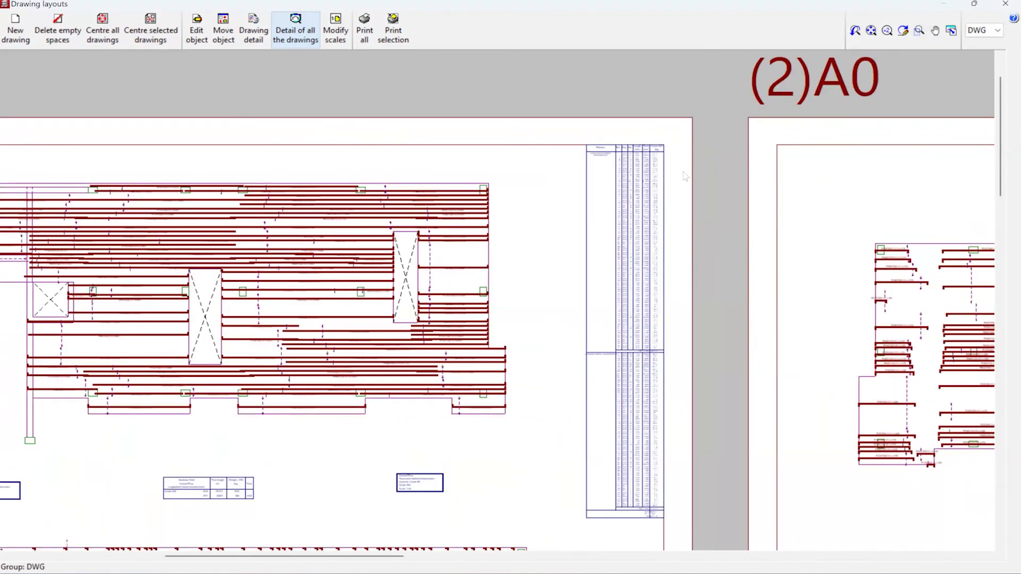
pyautogui.scroll(2, 320, 138)
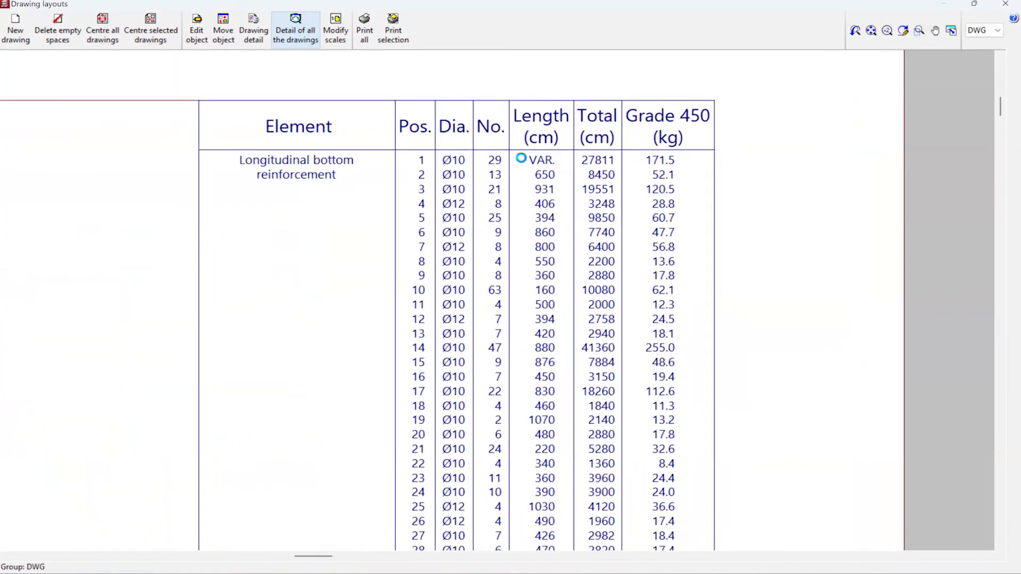
pyautogui.scroll(2, 493, 154)
pyautogui.scroll(-2, 414, 189)
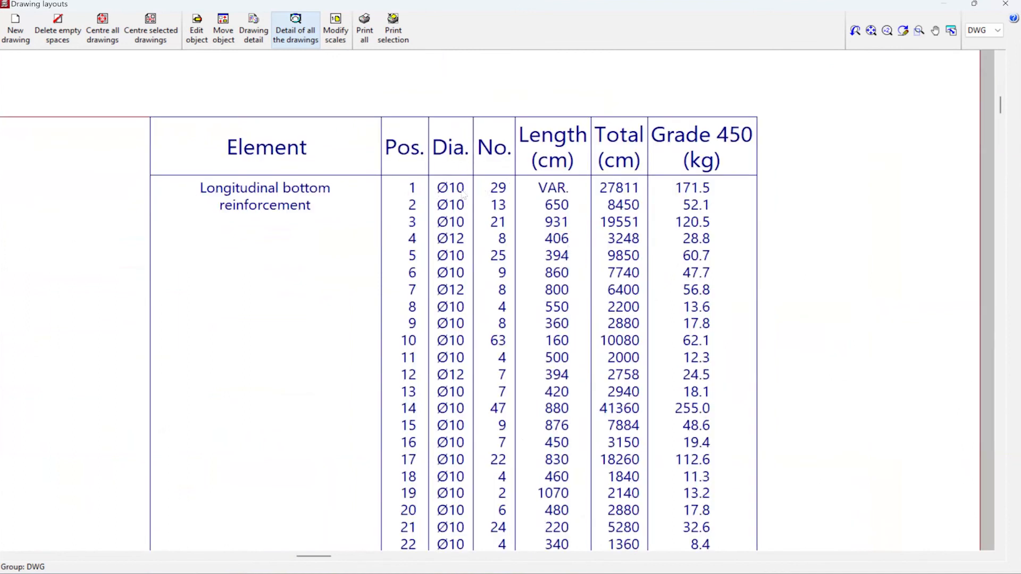
pyautogui.scroll(2, 464, 197)
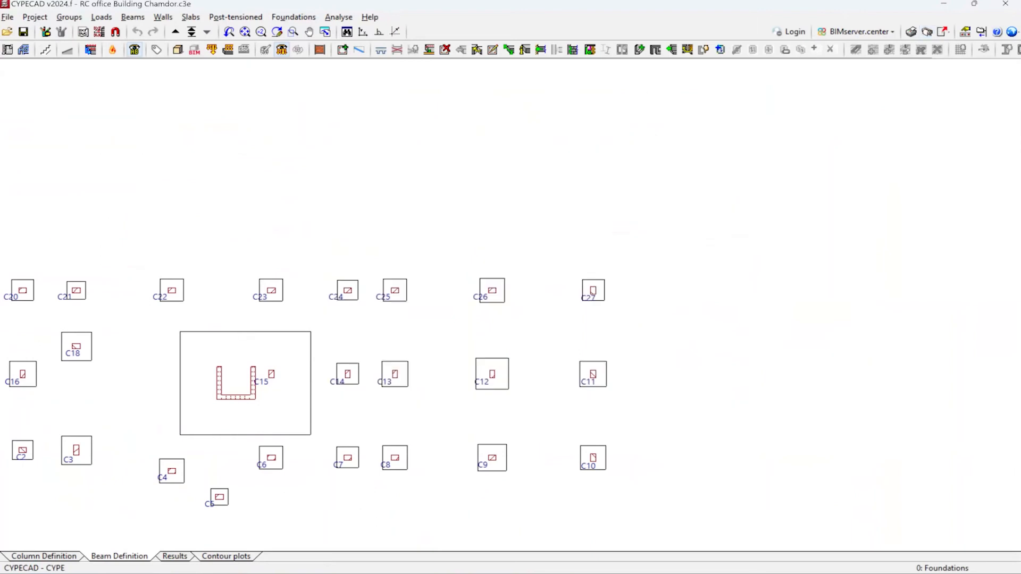
# - Set the Ø symbol to Y in the drawing program configuration of the DWG peripheral and accept the peripherals
pyautogui.click(1012, 32)
pyautogui.click(867, 93)
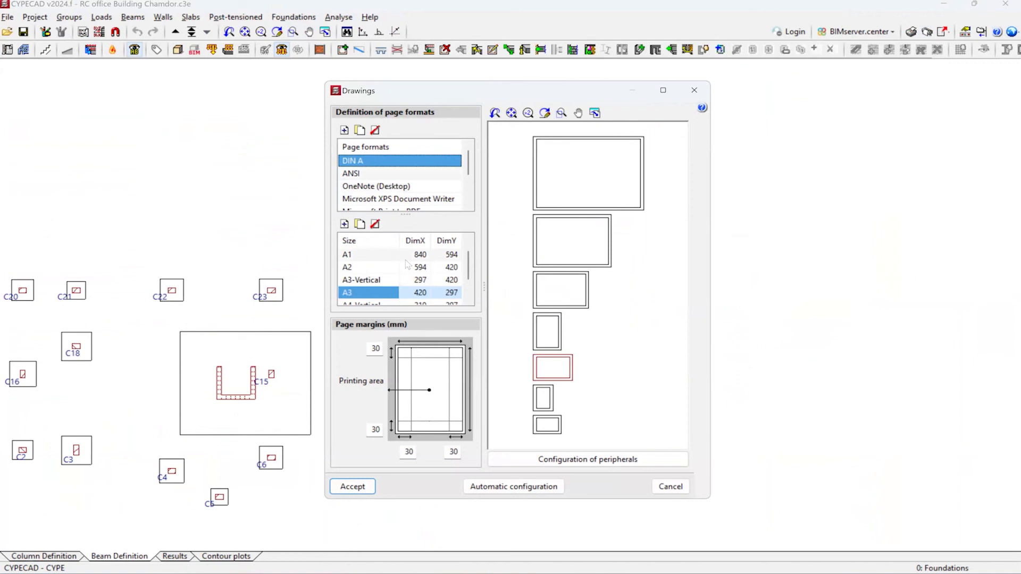
pyautogui.scroll(-2, 372, 180)
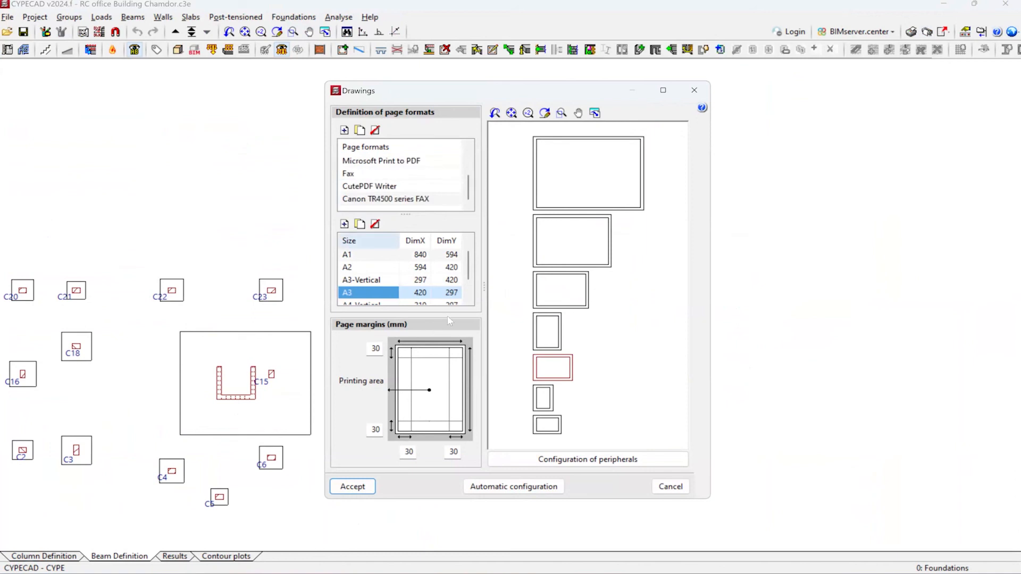
pyautogui.click(615, 460)
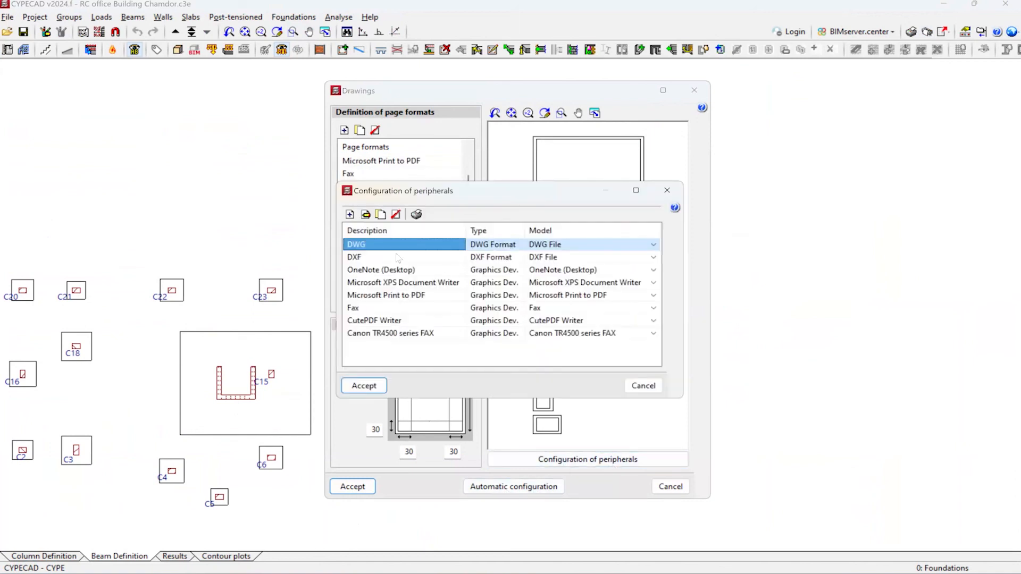
pyautogui.click(365, 214)
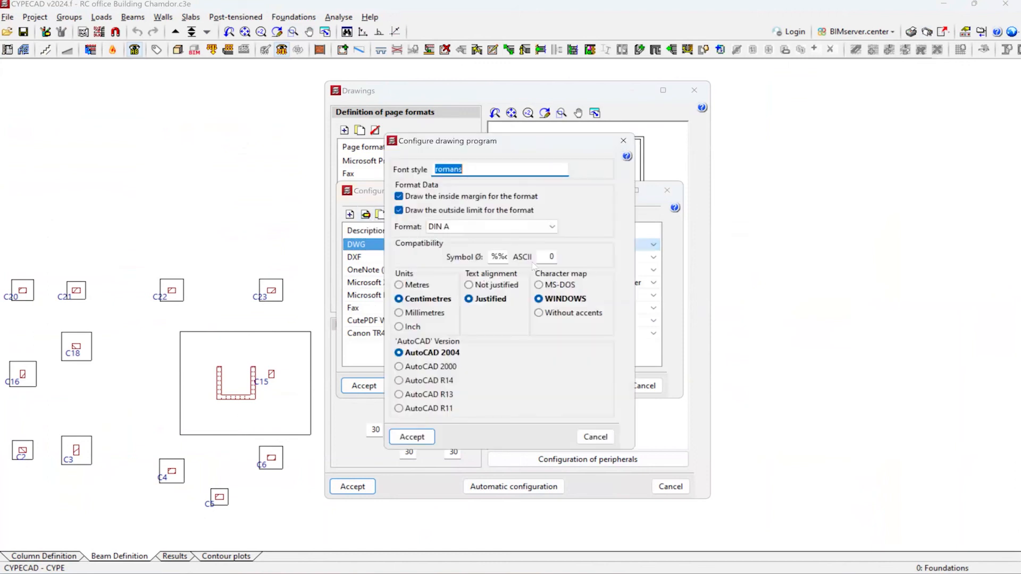
pyautogui.click(489, 257)
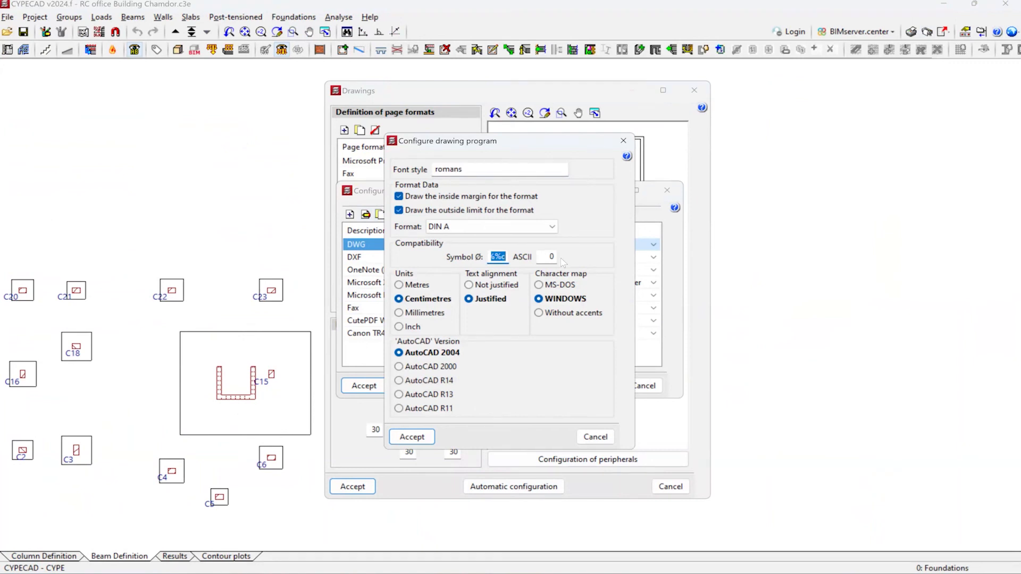
pyautogui.write('Y')
pyautogui.click(428, 441)
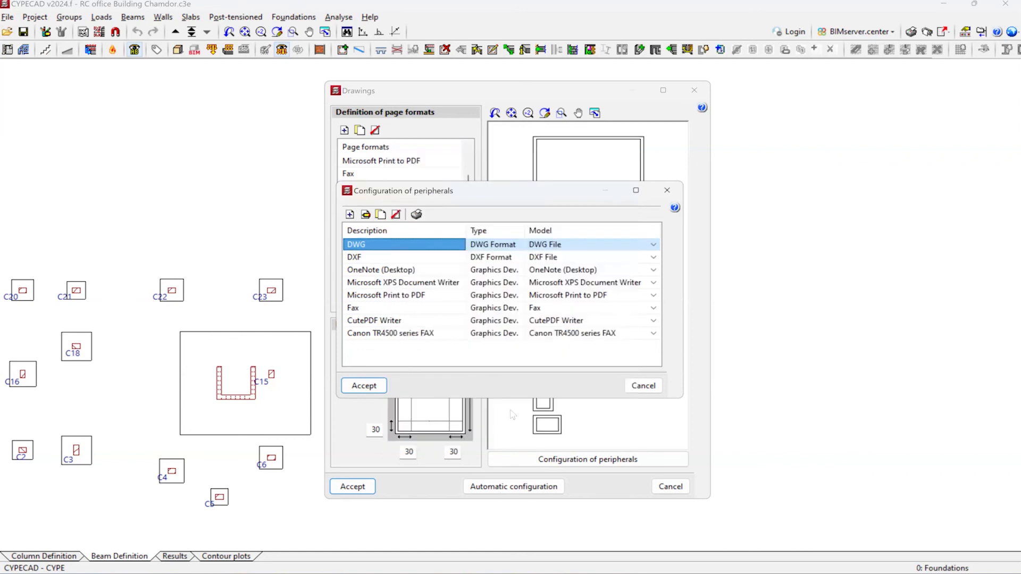
pyautogui.click(359, 389)
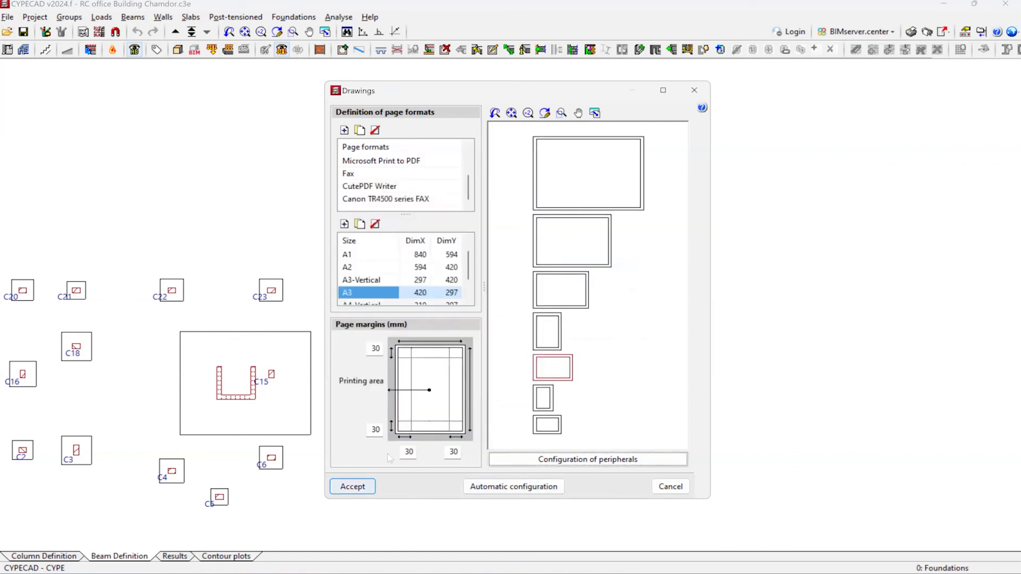
# - Look through the available page formats and sheet sizes in the drawings configuration and accept it
pyautogui.scroll(-1, 400, 271)
pyautogui.scroll(2, 400, 272)
pyautogui.scroll(2, 393, 175)
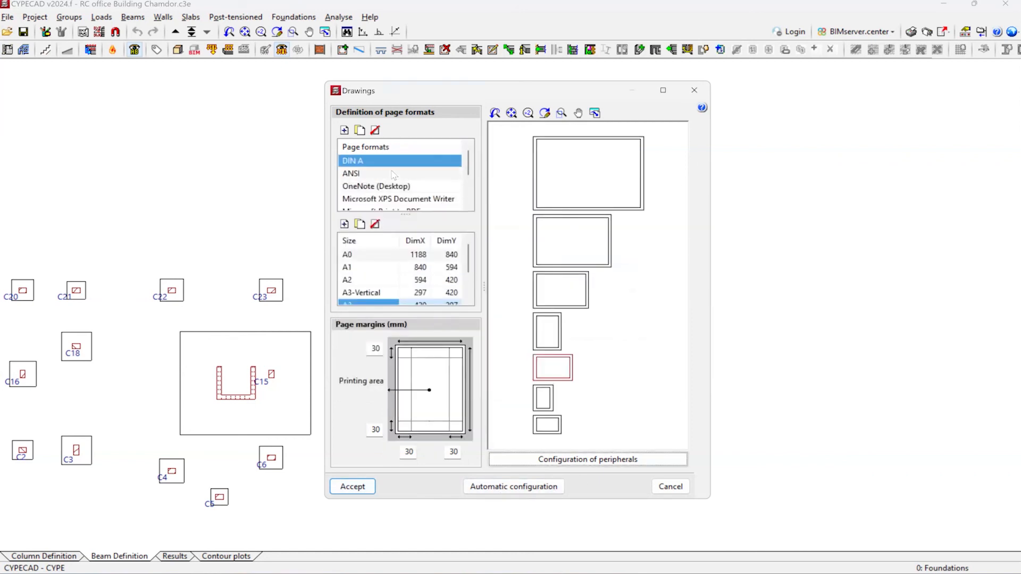
pyautogui.scroll(-2, 402, 177)
pyautogui.scroll(2, 402, 177)
pyautogui.scroll(-2, 403, 177)
pyautogui.scroll(-1, 423, 276)
pyautogui.click(353, 486)
pyautogui.scroll(-1, 533, 260)
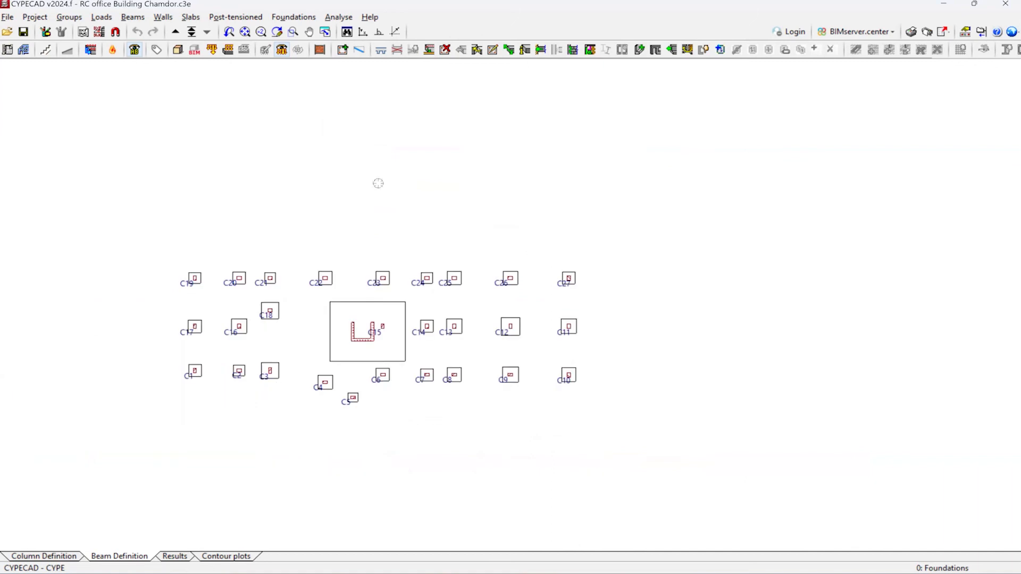
# - Regenerate the drawing layouts and examine the top longitudinal reinforcement quantities table on sheet 2
pyautogui.click(928, 35)
pyautogui.click(346, 420)
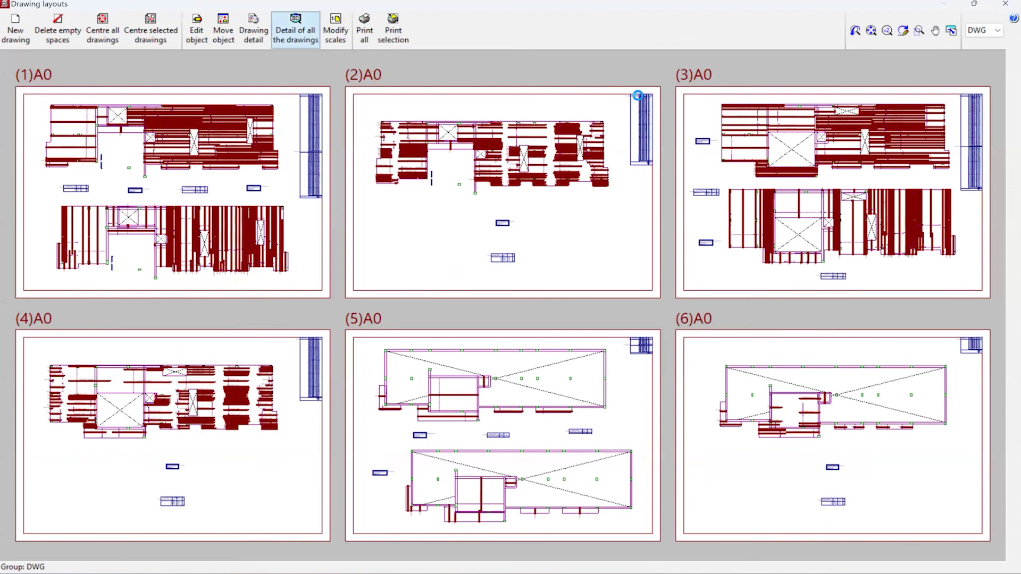
pyautogui.scroll(1, 635, 88)
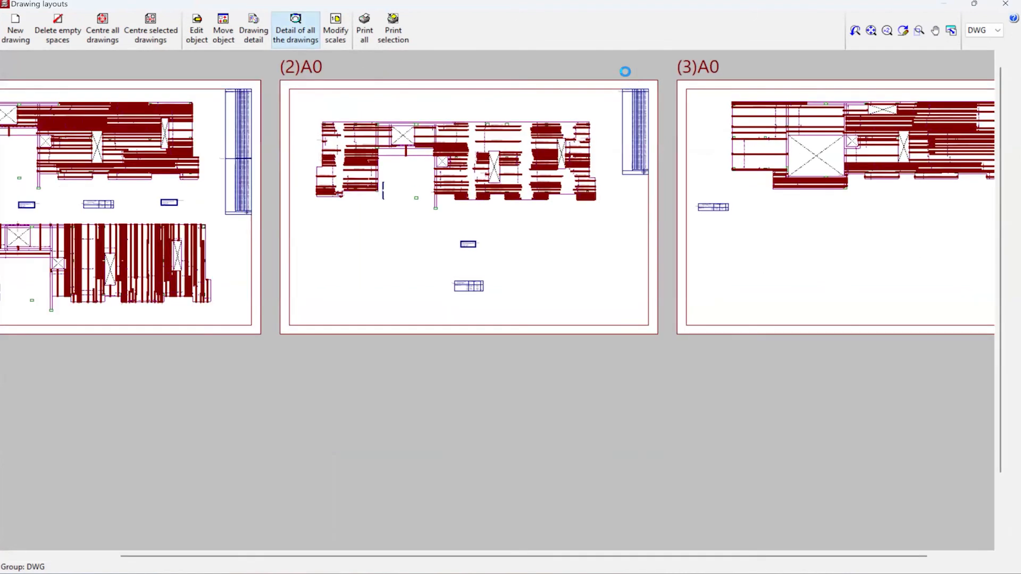
pyautogui.scroll(1, 626, 71)
pyautogui.scroll(3, 590, 80)
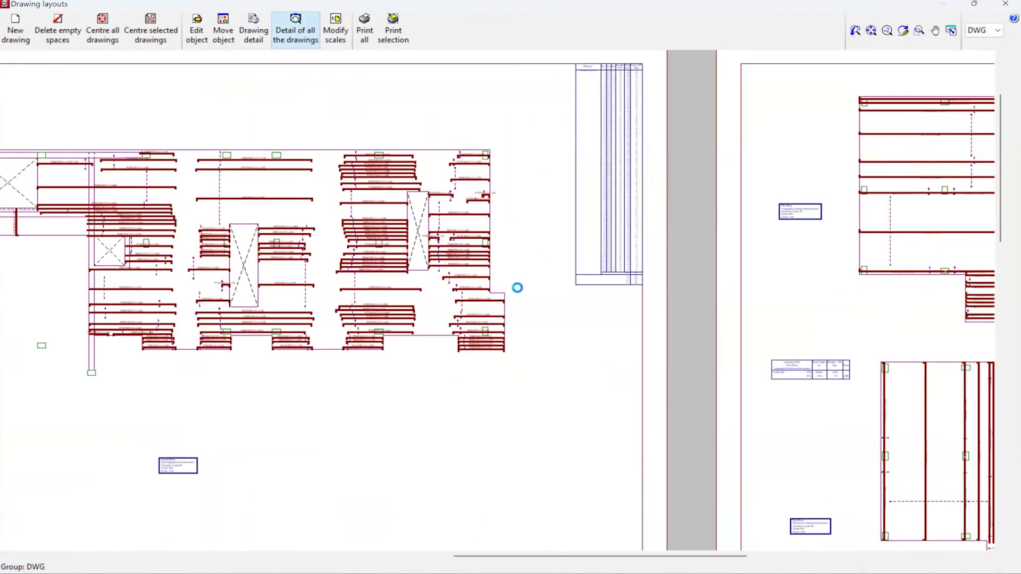
pyautogui.scroll(10, 532, 292)
pyautogui.scroll(-4, 404, 276)
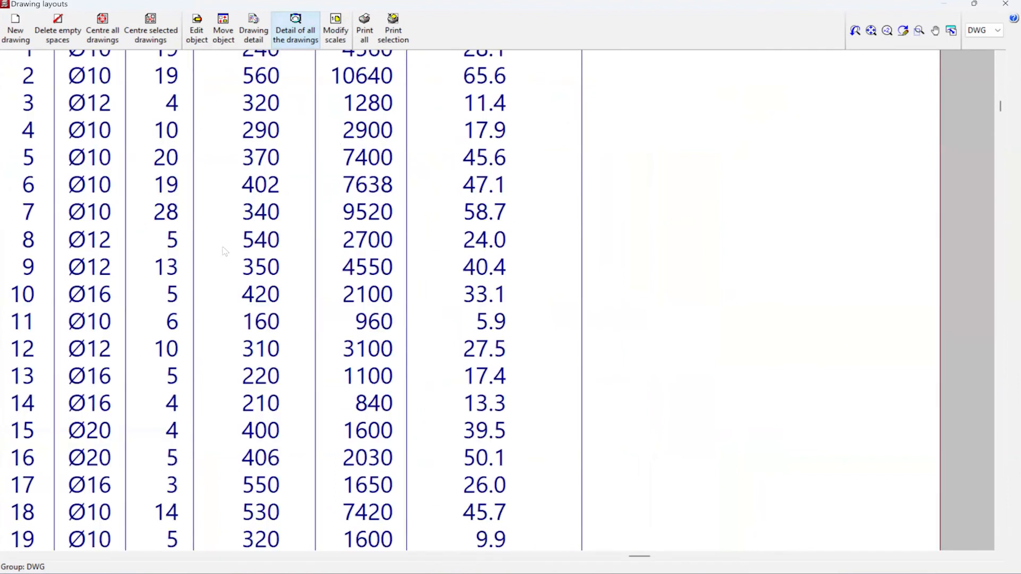
pyautogui.scroll(-2, 204, 192)
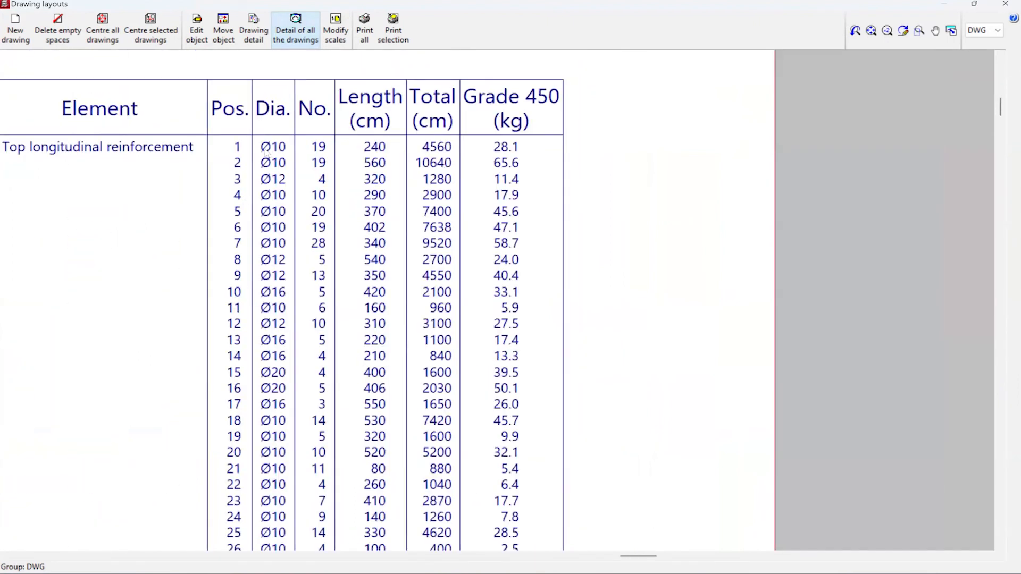
pyautogui.scroll(-4, 564, 164)
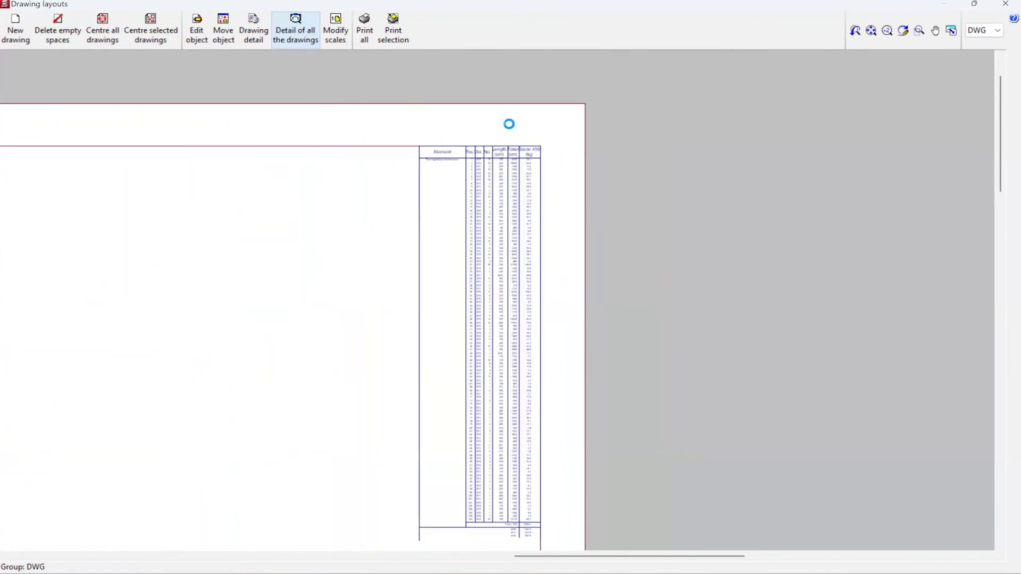
pyautogui.scroll(-1, 621, 166)
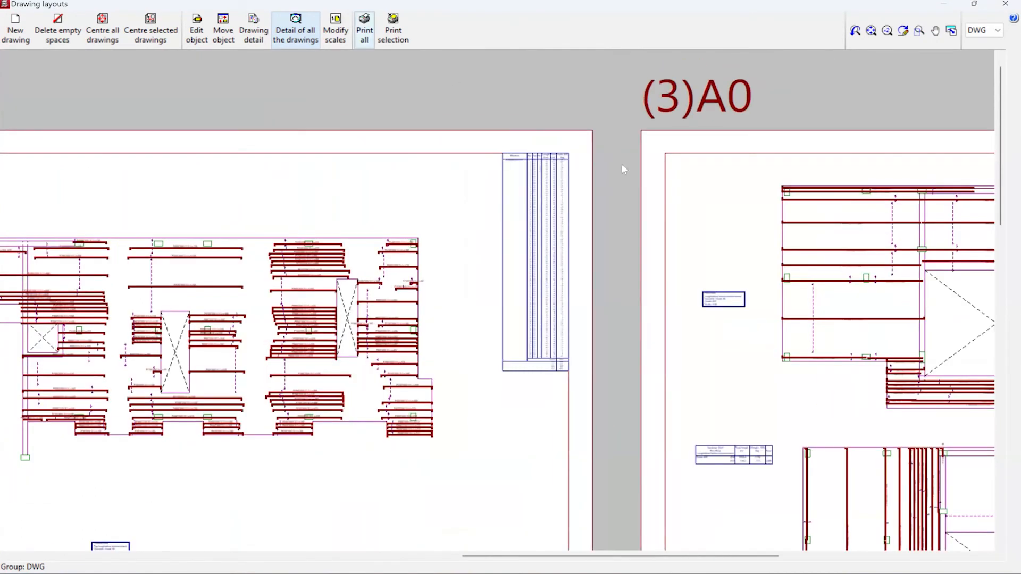
pyautogui.scroll(-2, 624, 170)
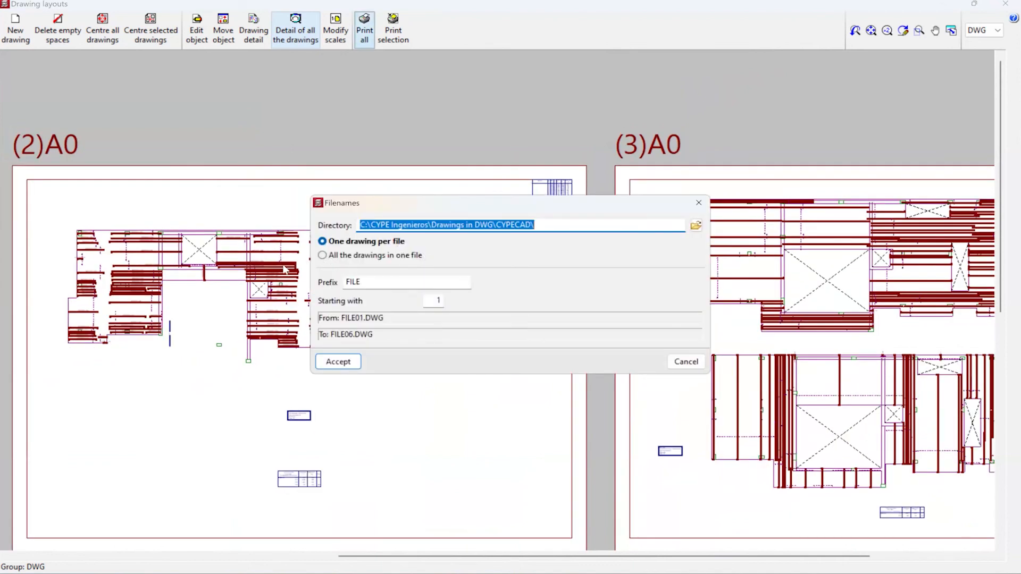
# - Set all the drawings to print in one file and choose D:\2024 Files\2024\Chamdor office\dwg as the directory
pyautogui.click(322, 255)
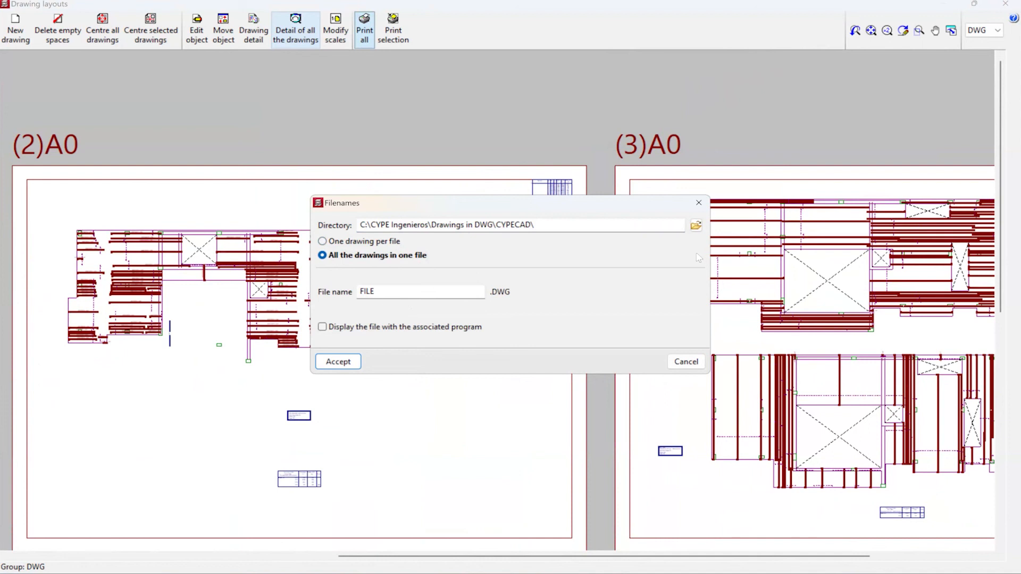
pyautogui.click(696, 225)
pyautogui.scroll(-2, 433, 340)
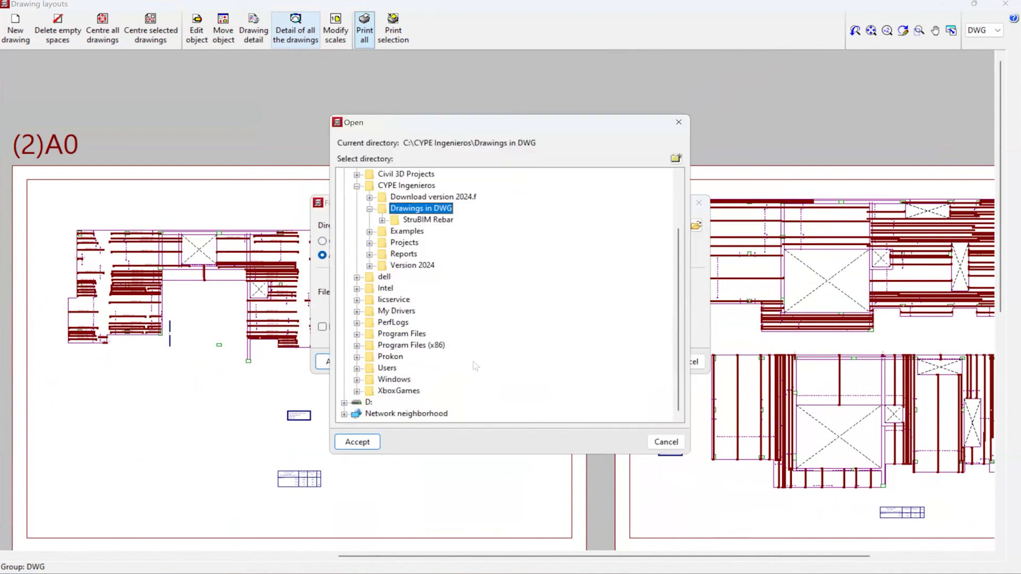
pyautogui.click(679, 123)
pyautogui.click(696, 228)
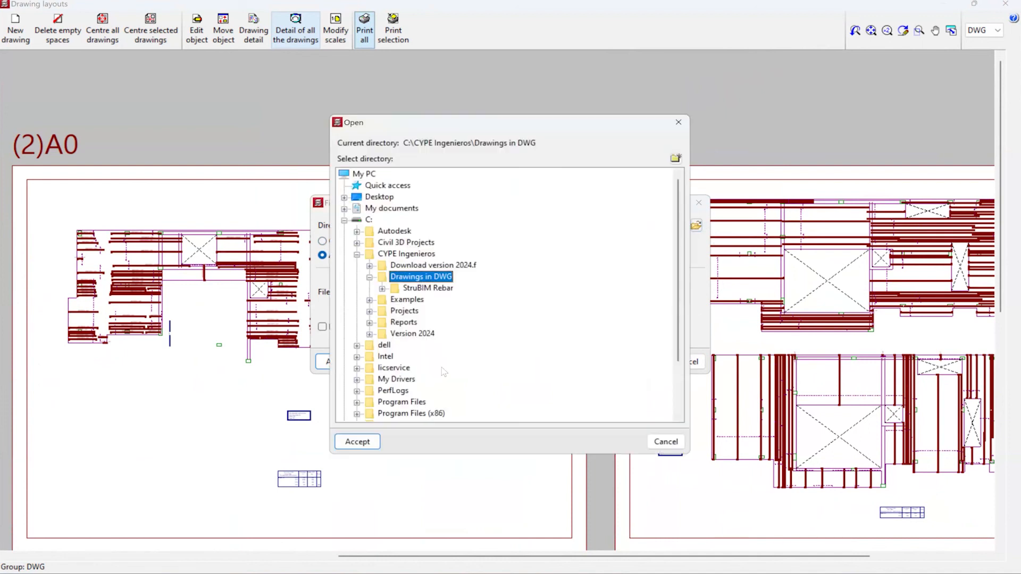
pyautogui.scroll(-2, 445, 340)
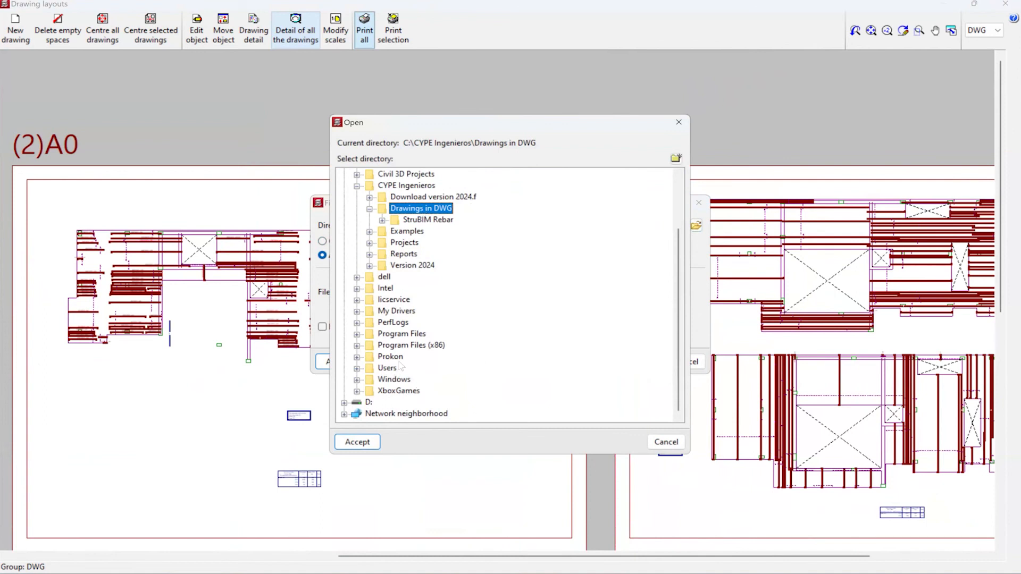
pyautogui.scroll(2, 444, 290)
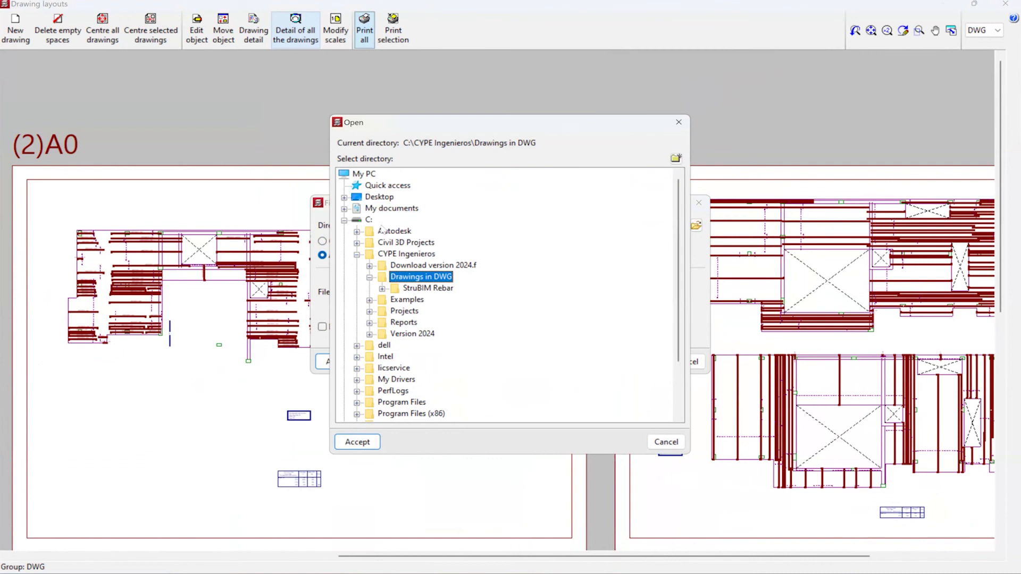
pyautogui.scroll(-2, 399, 235)
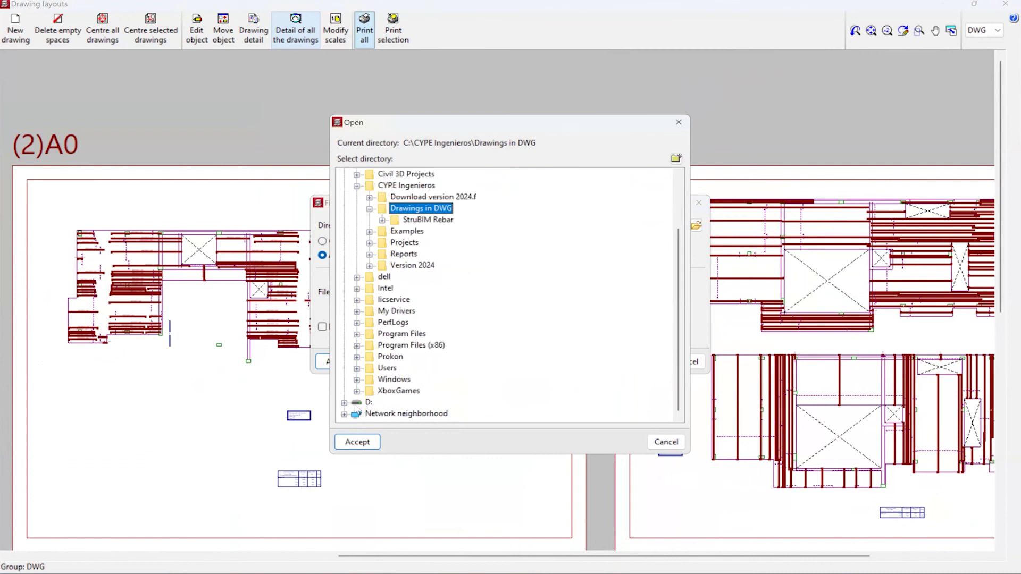
pyautogui.click(358, 403)
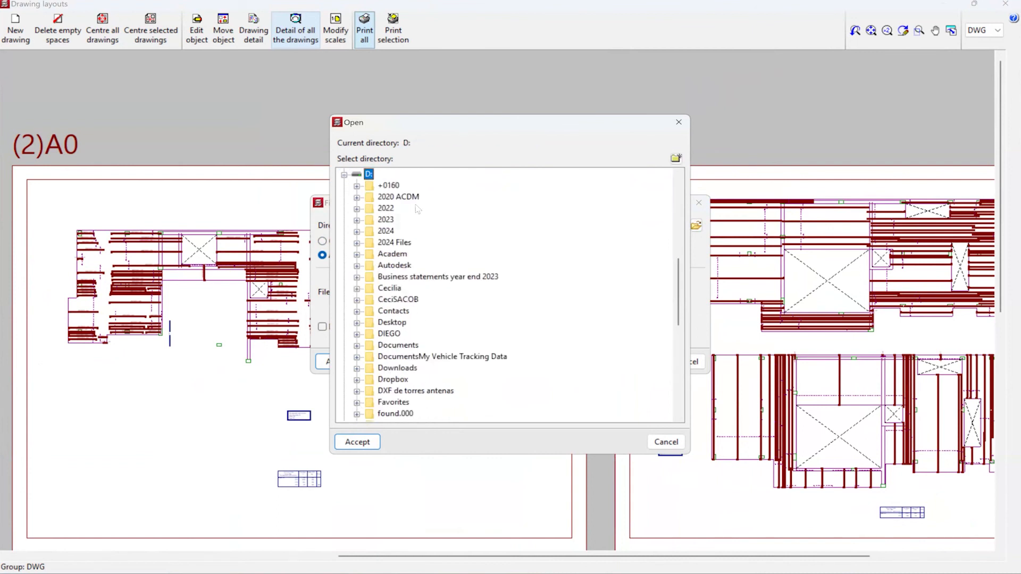
pyautogui.scroll(-1, 409, 218)
pyautogui.click(406, 211)
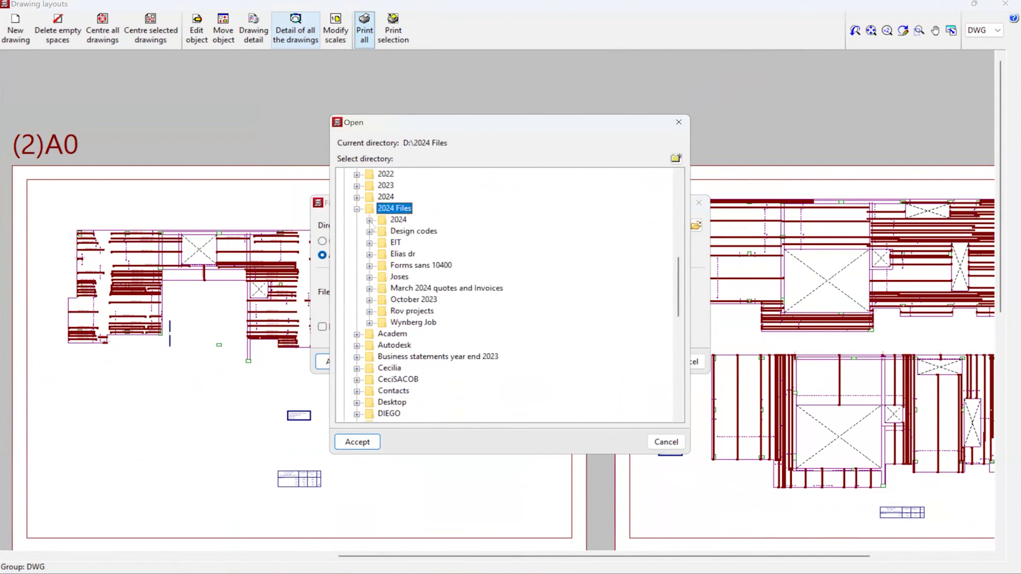
pyautogui.click(394, 232)
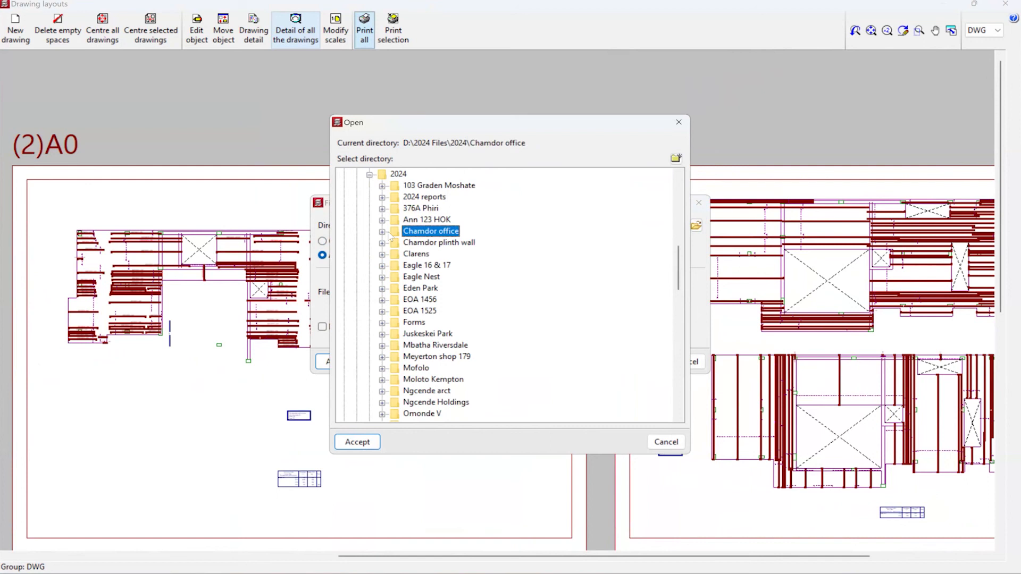
pyautogui.click(383, 232)
pyautogui.click(399, 244)
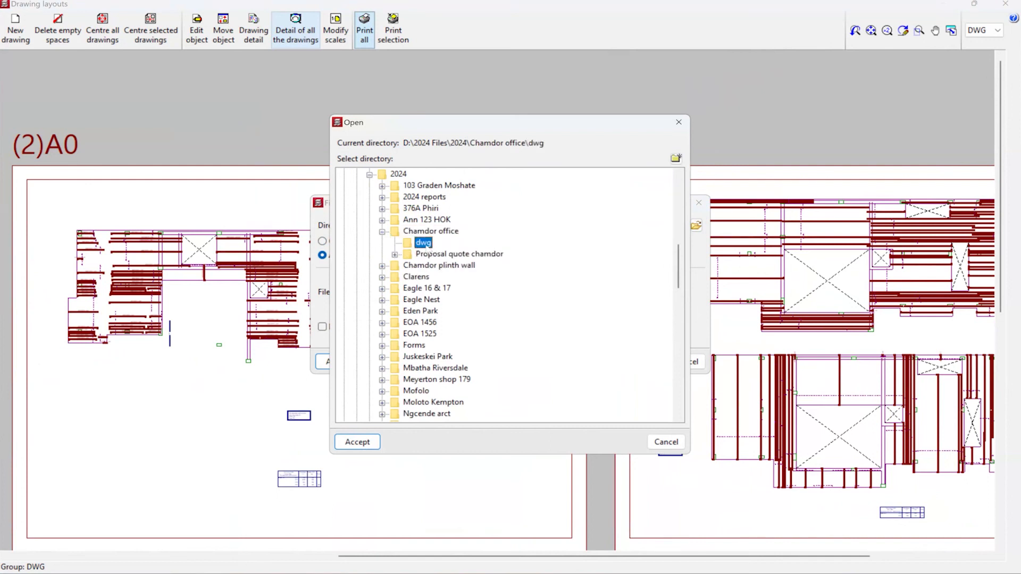
pyautogui.click(357, 443)
# - Name the DWG file "Floor slabs details", have it displayed with the associated program, and accept the printing
pyautogui.press('Tab')
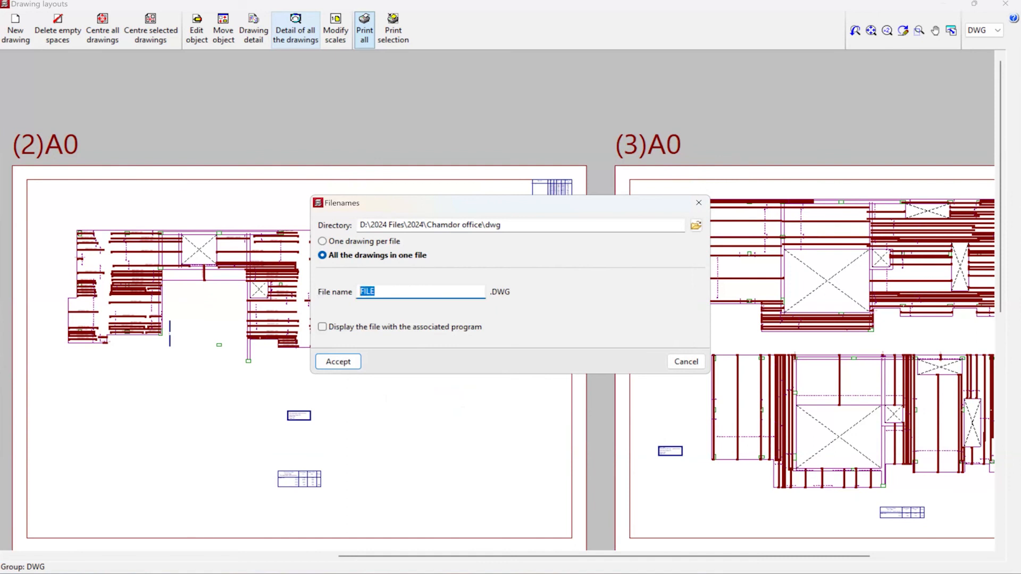
pyautogui.write('Floor slabs details')
pyautogui.click(325, 328)
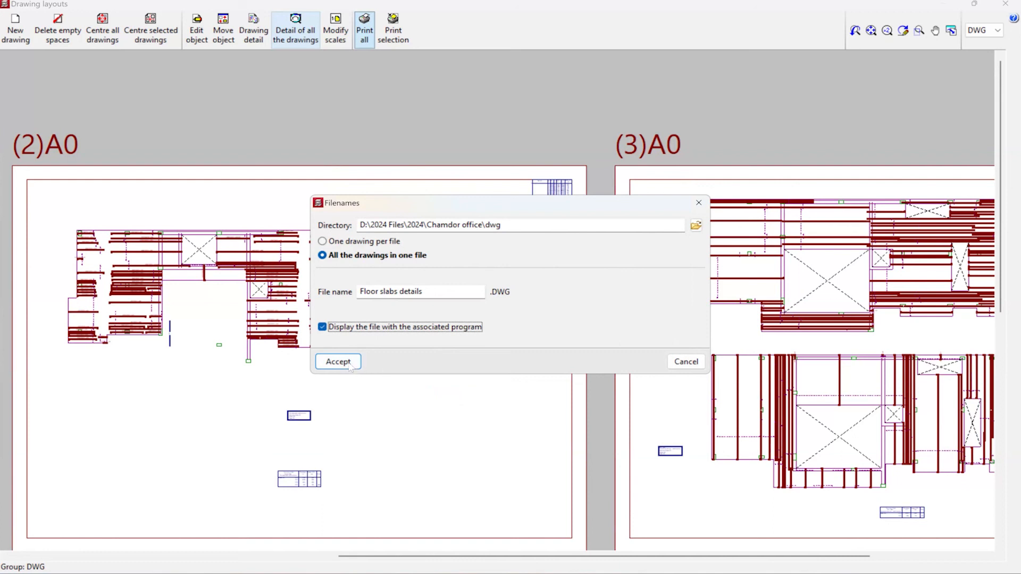
pyautogui.press('Return')
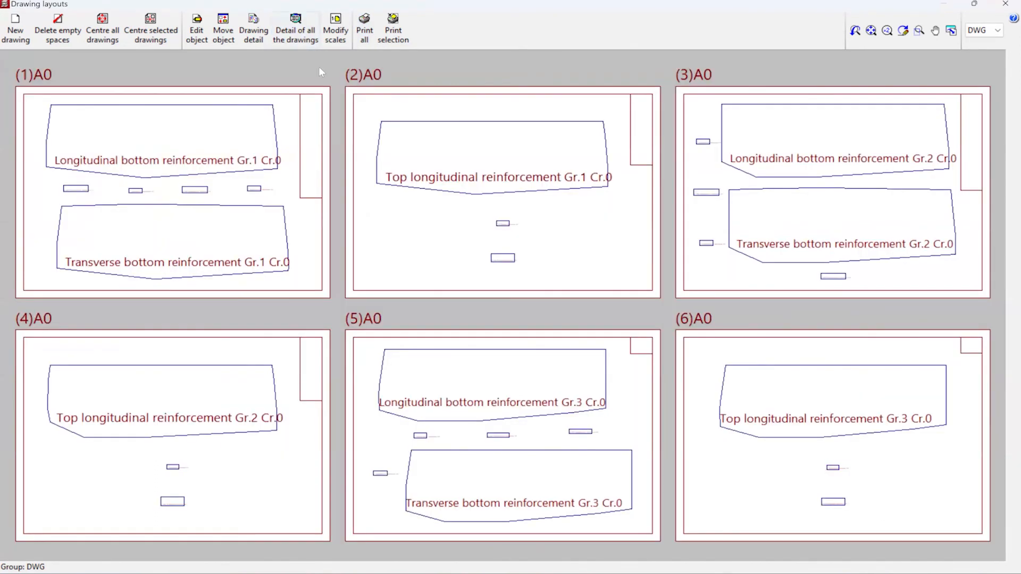
# - Show the detail of all the drawings and examine the reinforcement bar labels on a sheet closely
pyautogui.click(301, 37)
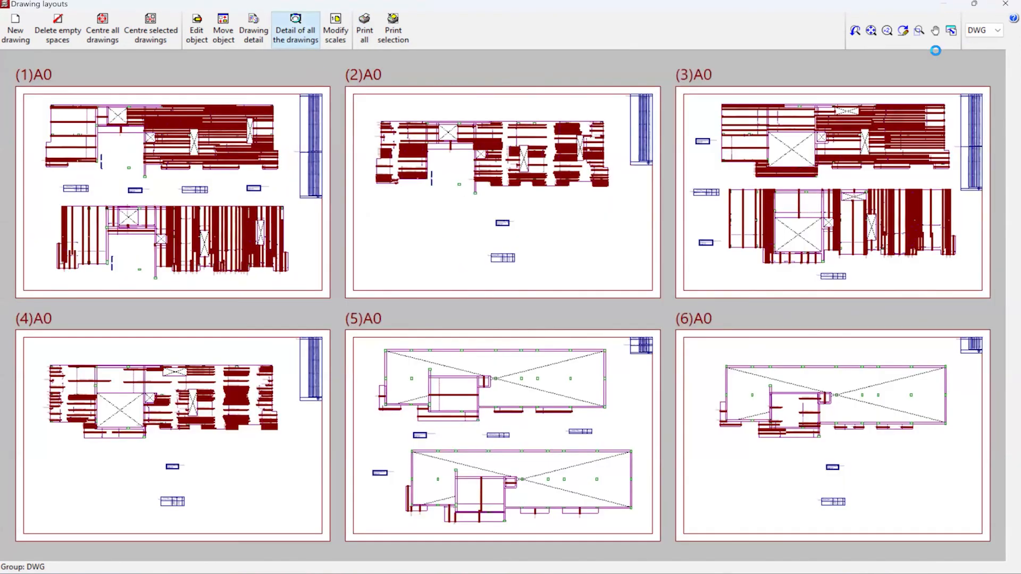
pyautogui.click(920, 34)
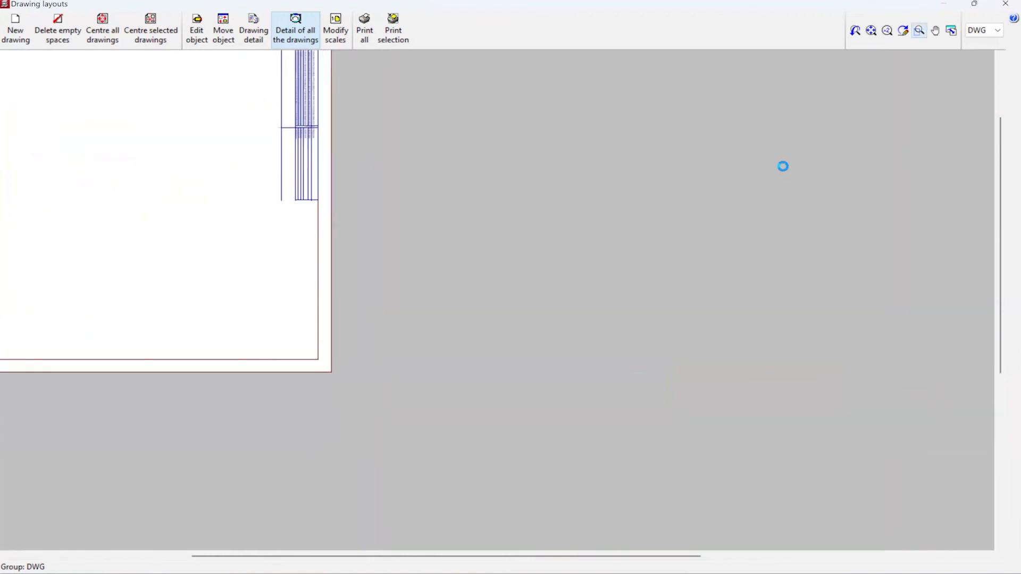
pyautogui.moveTo(770, 166); pyautogui.dragTo(811, 206)
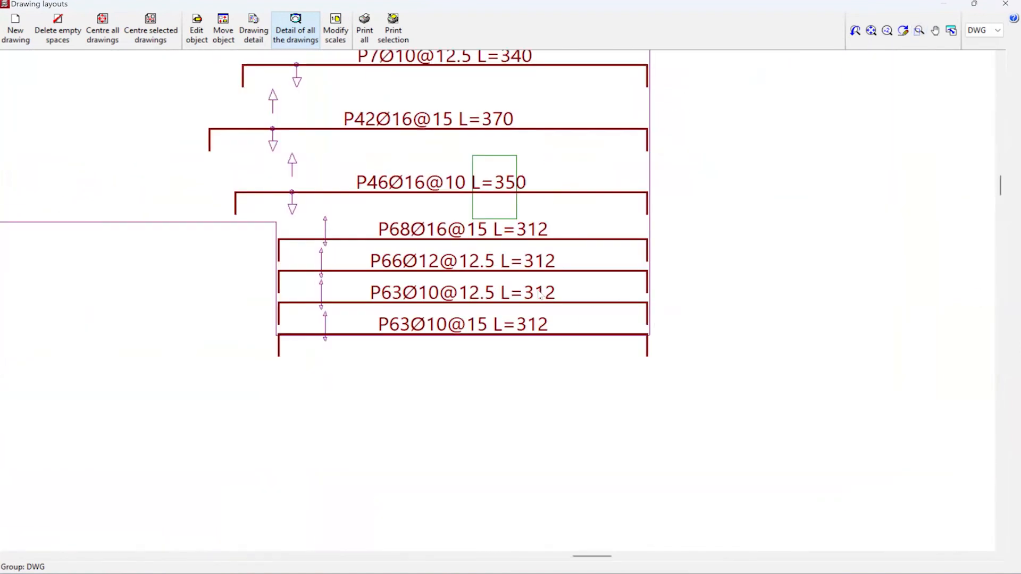
pyautogui.scroll(1, 464, 345)
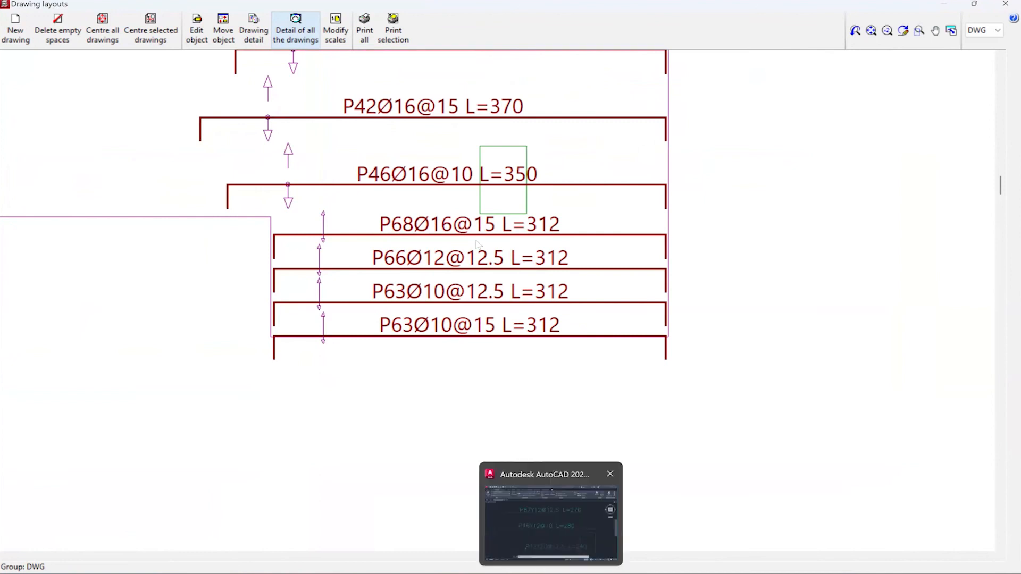
# - Switch to the Floor slabs details drawing in AutoCAD and examine its bar labels and the top longitudinal reinforcement quantities table
pyautogui.scroll(-3, 477, 239)
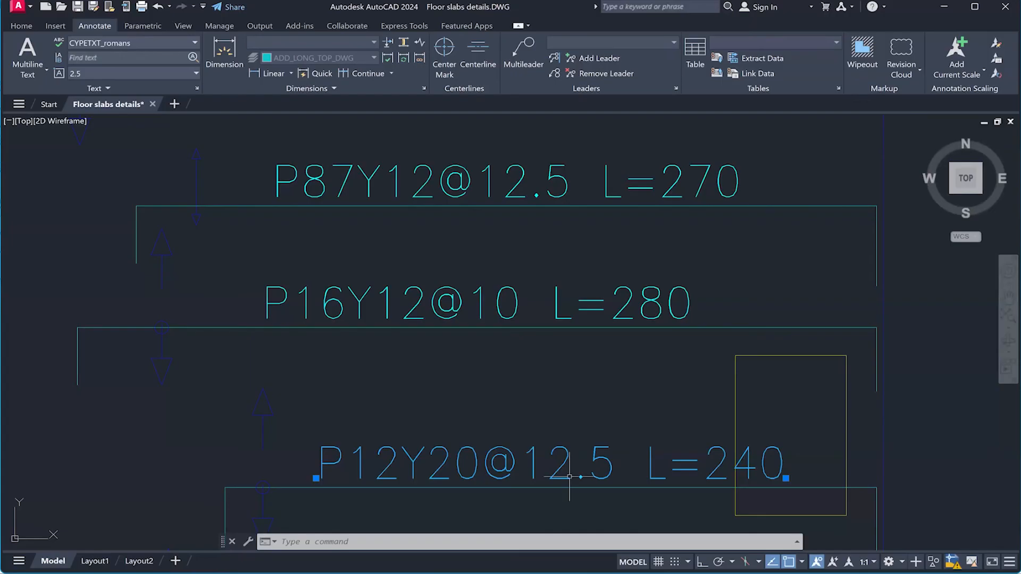
pyautogui.scroll(-12, 468, 314)
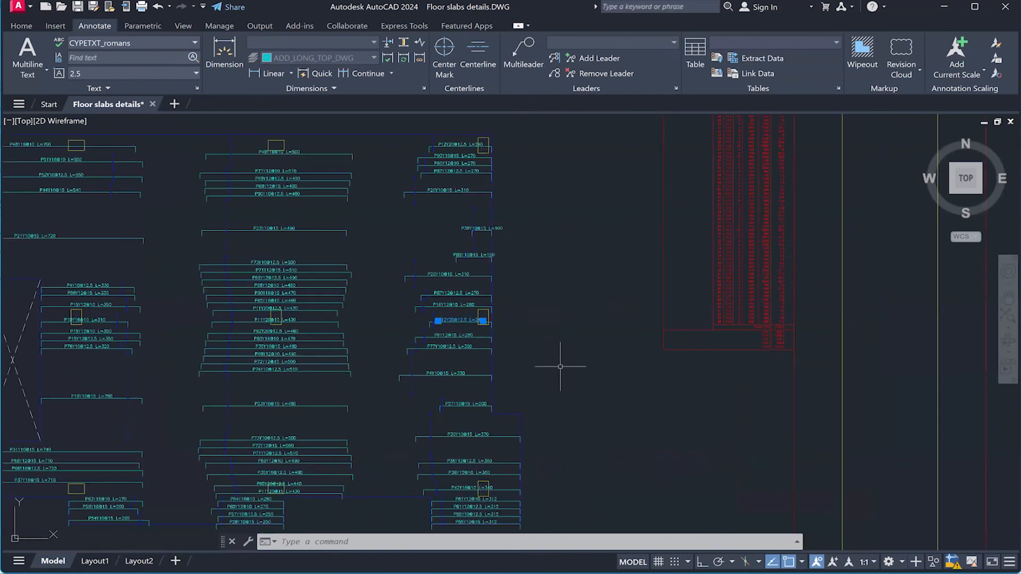
pyautogui.scroll(8, 566, 207)
pyautogui.scroll(5, 530, 194)
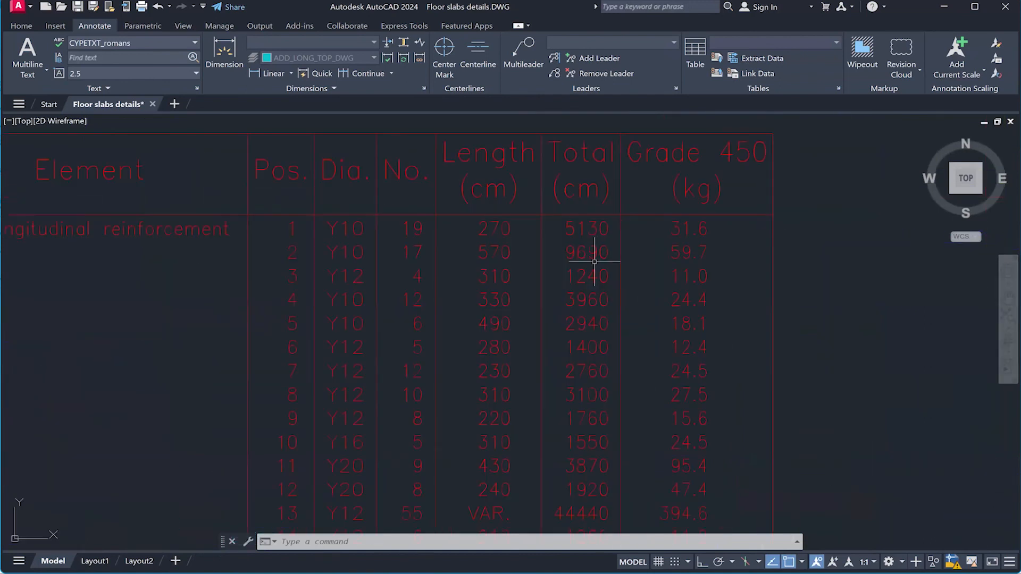
pyautogui.scroll(-8, 592, 269)
pyautogui.scroll(-5, 529, 186)
pyautogui.scroll(9, 435, 201)
pyautogui.scroll(-6, 453, 161)
pyautogui.click(381, 142)
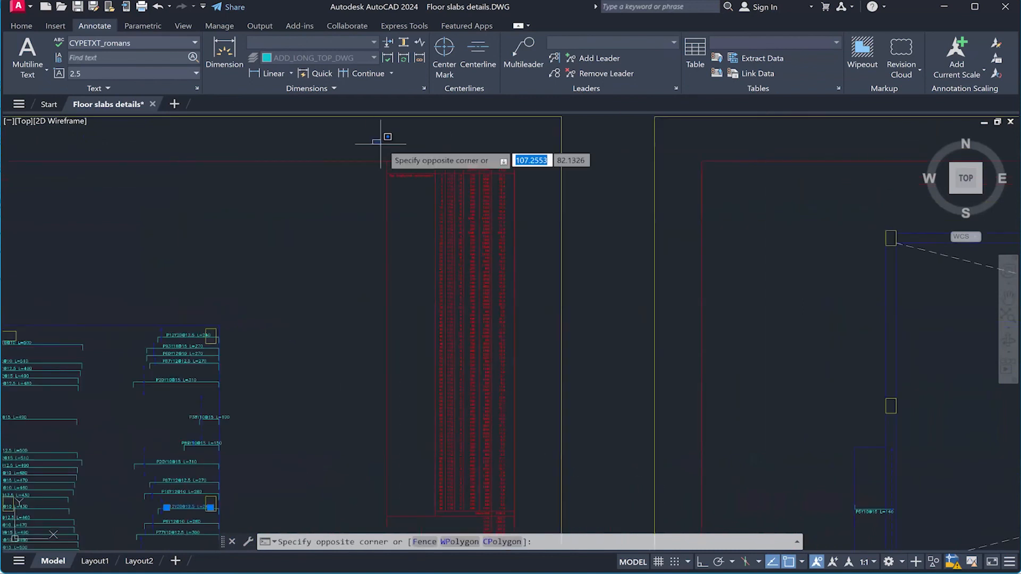
pyautogui.scroll(-5, 382, 145)
pyautogui.scroll(2, 412, 266)
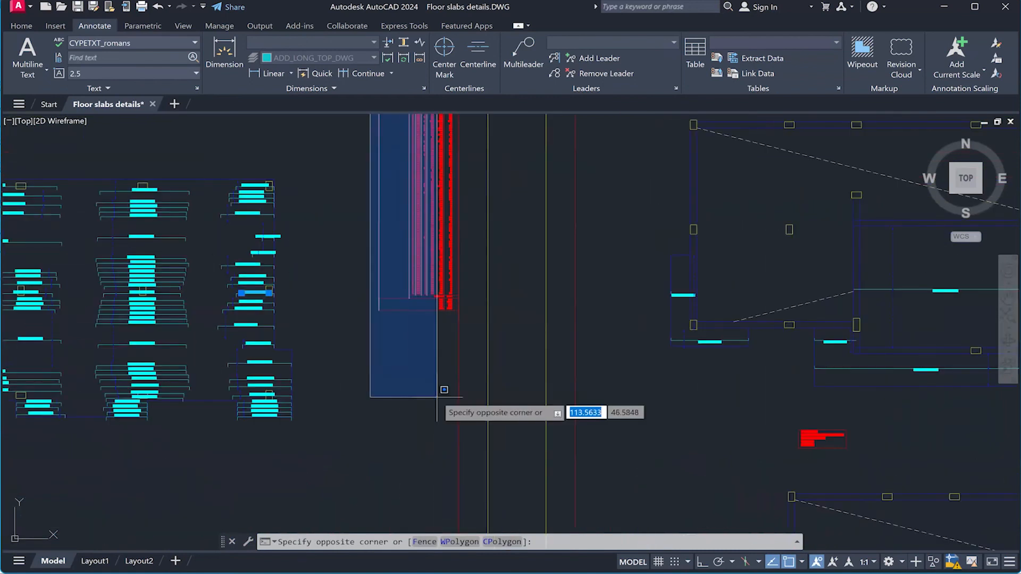
pyautogui.scroll(-5, 439, 398)
pyautogui.scroll(2, 440, 397)
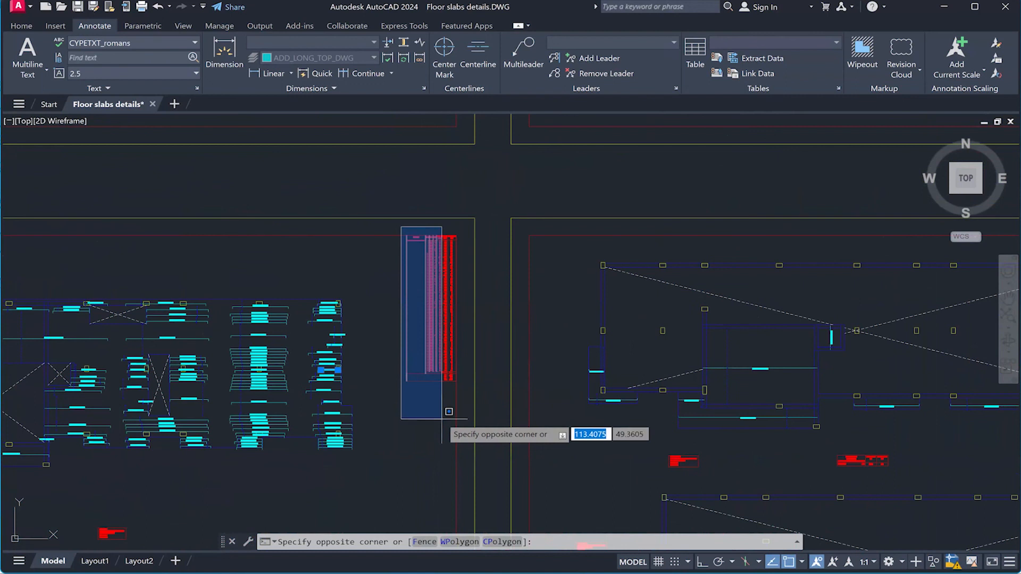
pyautogui.click(441, 418)
pyautogui.scroll(8, 433, 209)
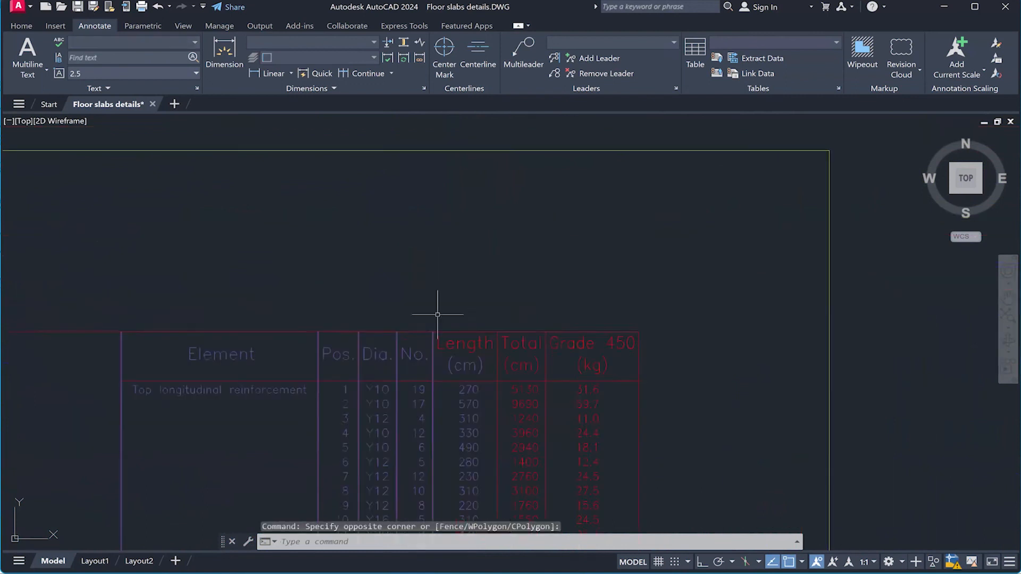
pyautogui.scroll(-8, 505, 234)
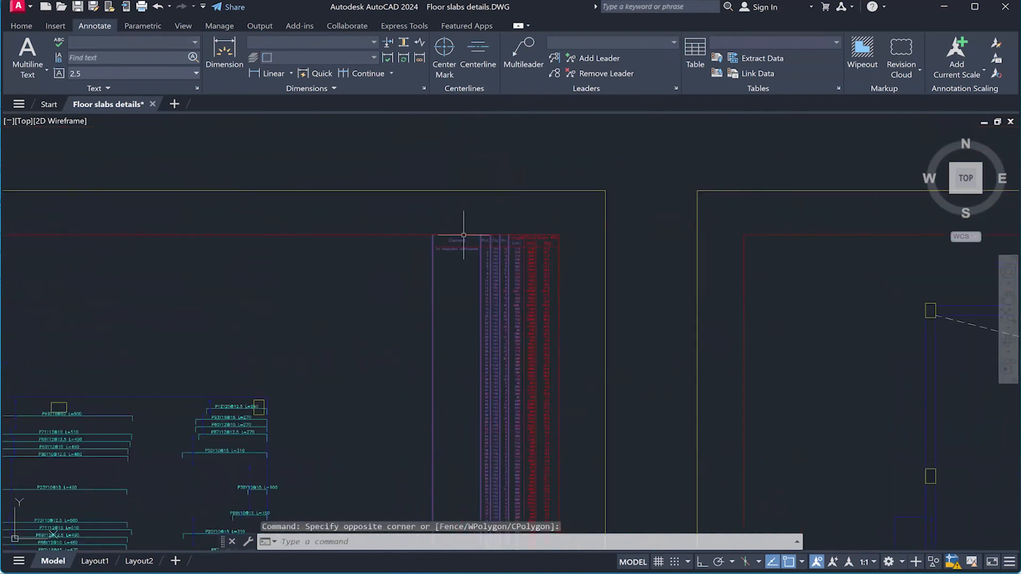
pyautogui.scroll(3, 425, 202)
pyautogui.rightClick(413, 195)
pyautogui.click(463, 284)
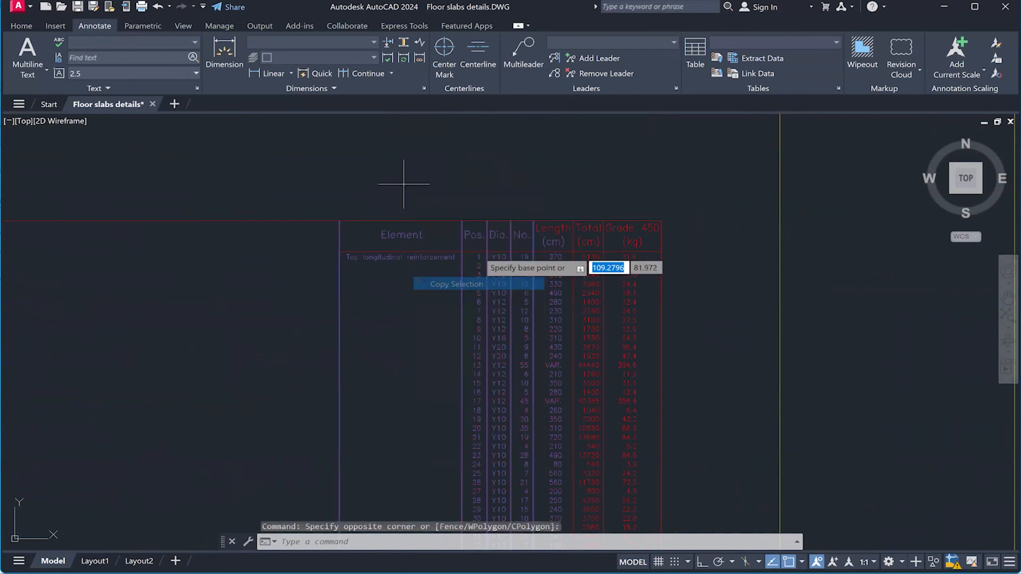
pyautogui.scroll(4, 481, 178)
pyautogui.scroll(-4, 446, 166)
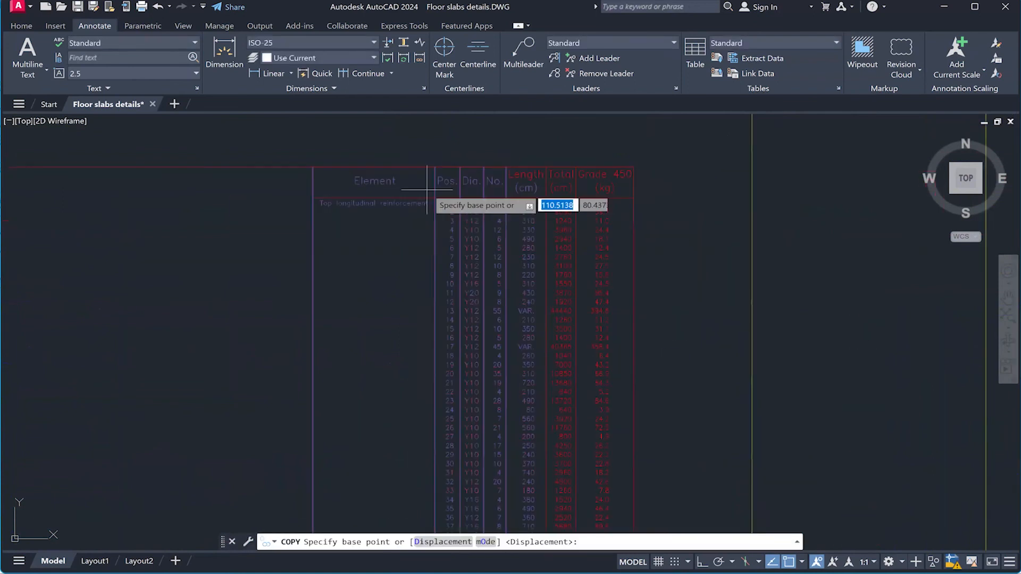
pyautogui.press('Escape')
pyautogui.scroll(2, 532, 204)
pyautogui.scroll(-6, 651, 205)
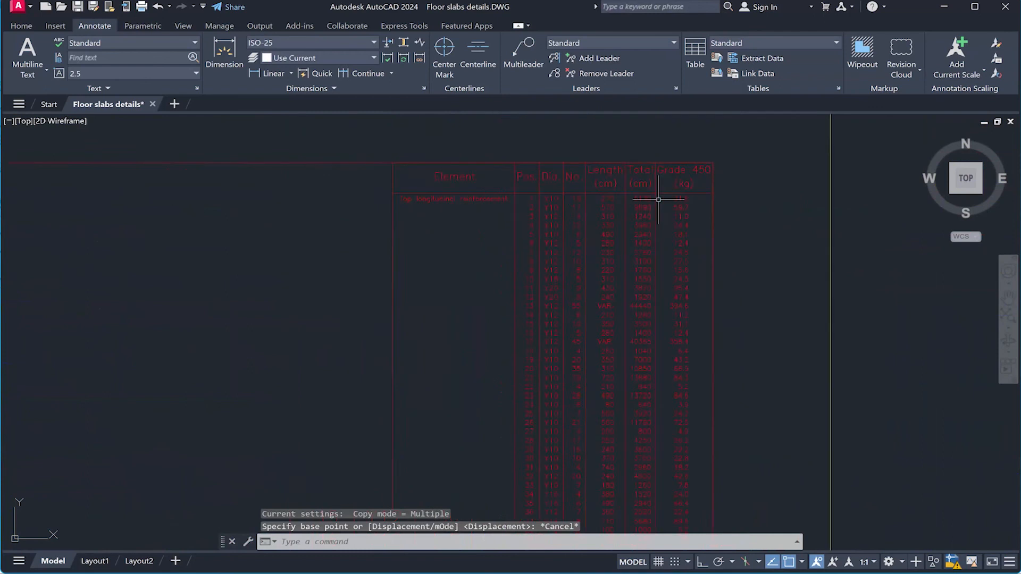
# - Inspect the lines of the bar labelled P23Y10@15 L=490 by selecting them and clearing the selection
pyautogui.scroll(8, 626, 216)
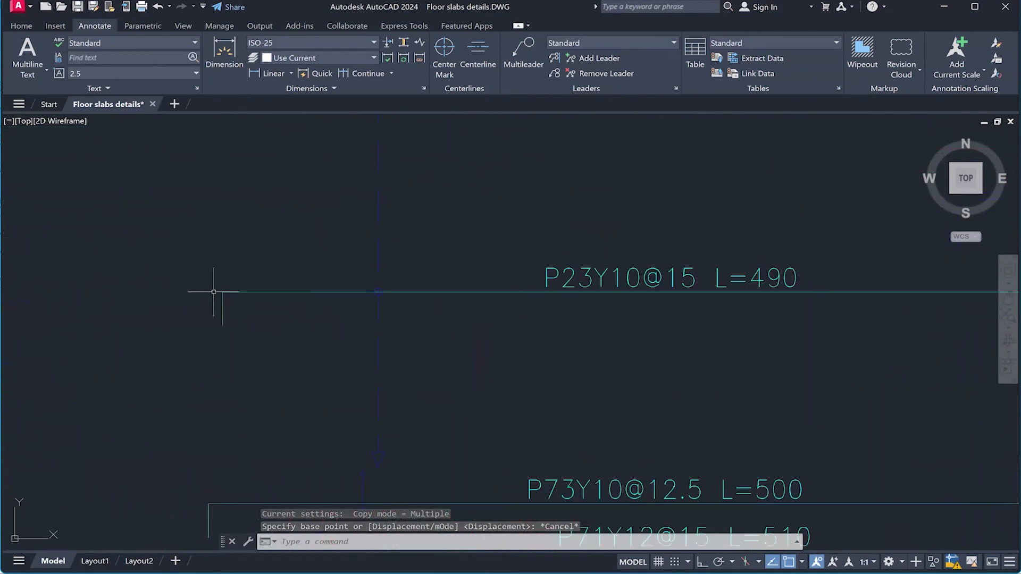
pyautogui.click(287, 370)
pyautogui.click(228, 353)
pyautogui.click(176, 262)
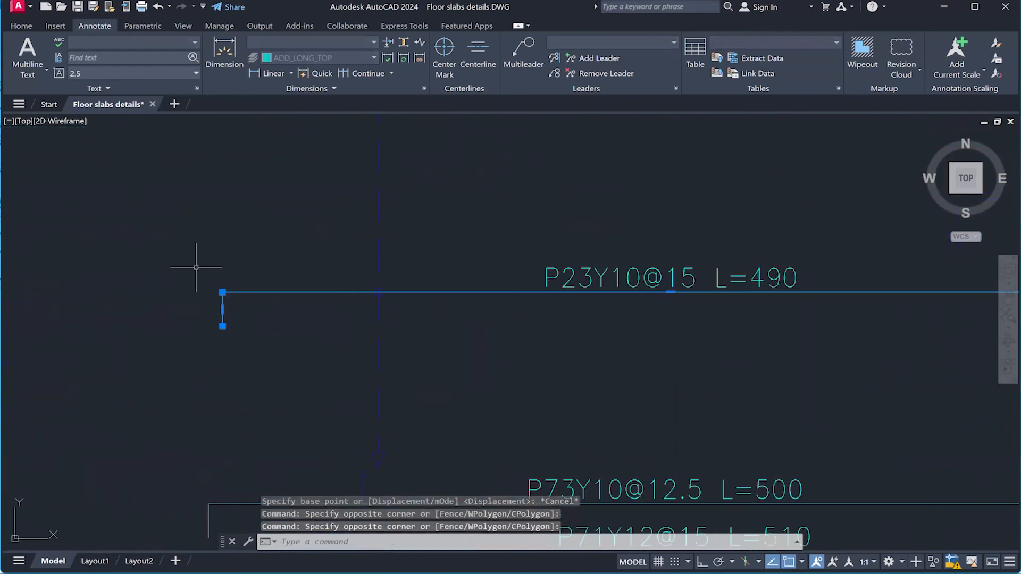
pyautogui.scroll(-5, 208, 306)
pyautogui.press('Escape')
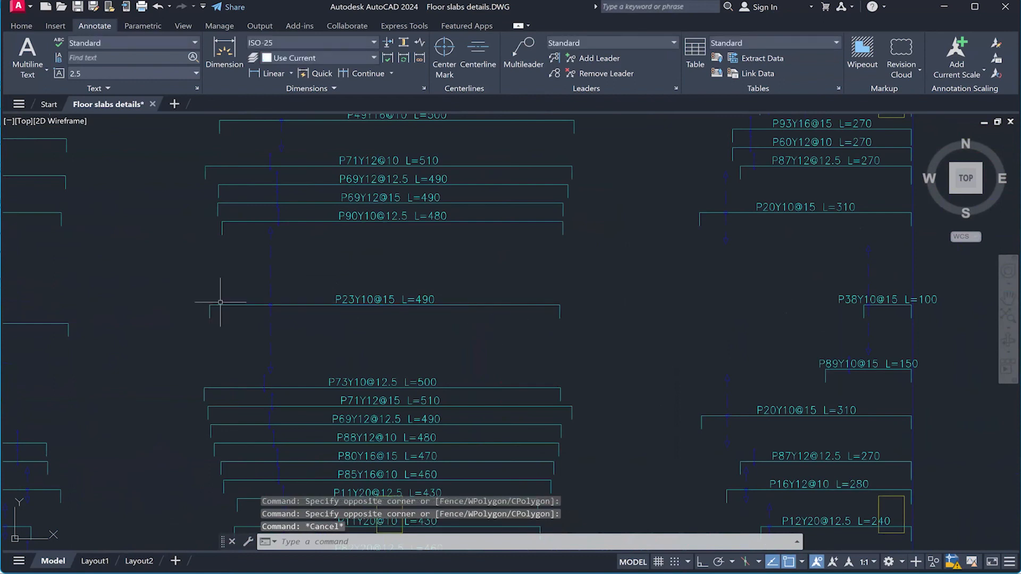
pyautogui.scroll(5, 216, 289)
pyautogui.click(229, 368)
pyautogui.press('Escape')
pyautogui.scroll(-4, 210, 316)
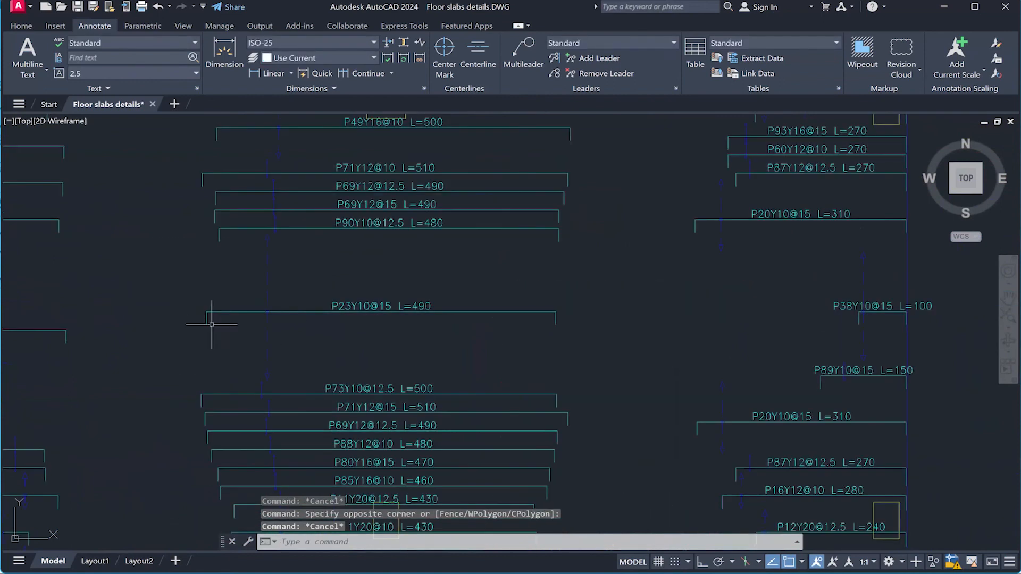
# - Read the P23Y10@15 L=490 bar label and look up position 23 in the top longitudinal reinforcement quantities table
pyautogui.scroll(3, 372, 306)
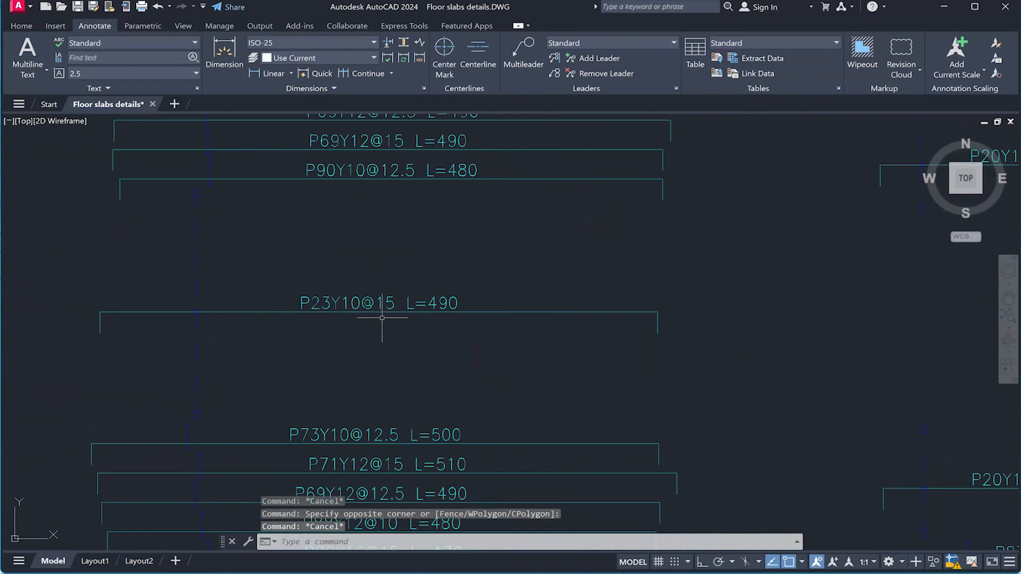
pyautogui.scroll(6, 248, 294)
pyautogui.scroll(-10, 243, 331)
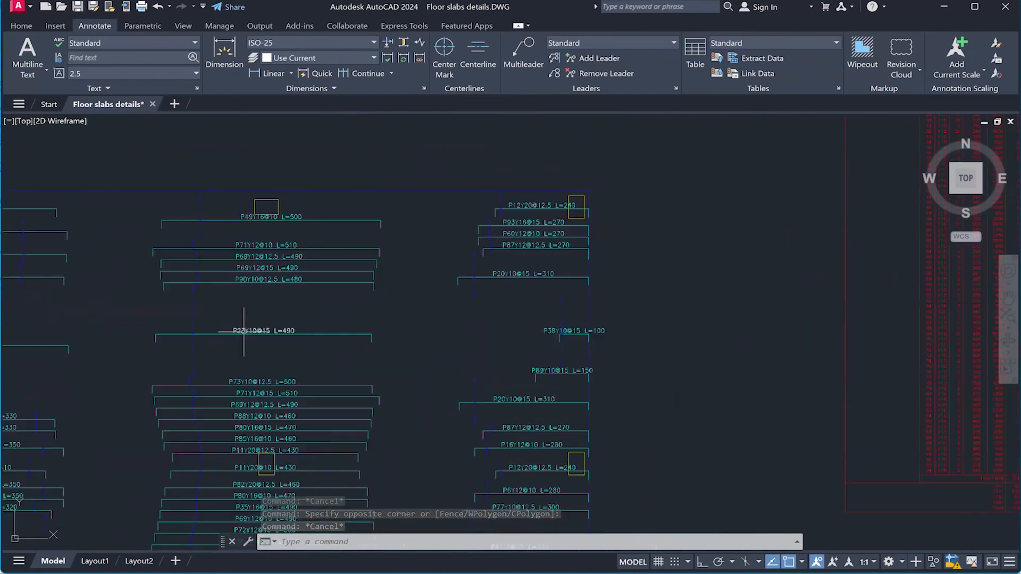
pyautogui.scroll(-11, 243, 331)
pyautogui.scroll(11, 278, 236)
pyautogui.scroll(6, 287, 201)
pyautogui.scroll(-4, 335, 293)
pyautogui.scroll(5, 369, 263)
pyautogui.scroll(-3, 346, 404)
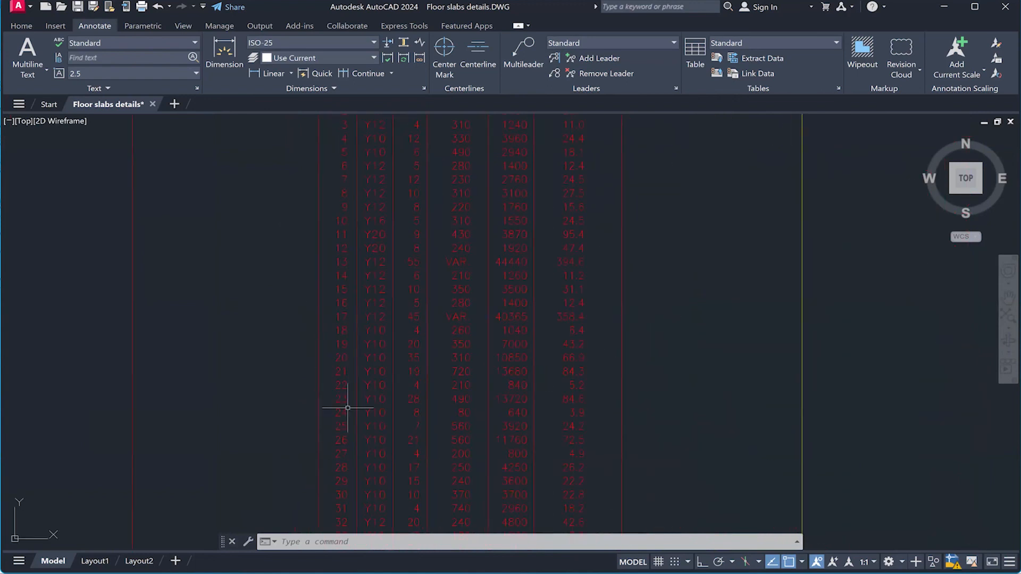
# - Examine the column headings of the top longitudinal reinforcement table and read the number and length columns for position 23
pyautogui.scroll(-8, 532, 403)
pyautogui.scroll(2, 539, 253)
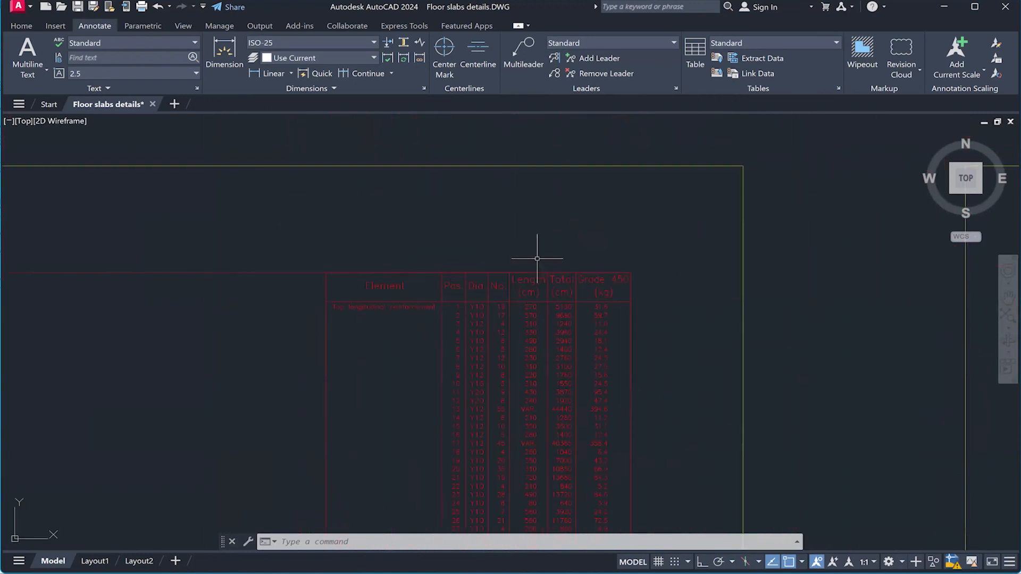
pyautogui.scroll(7, 515, 483)
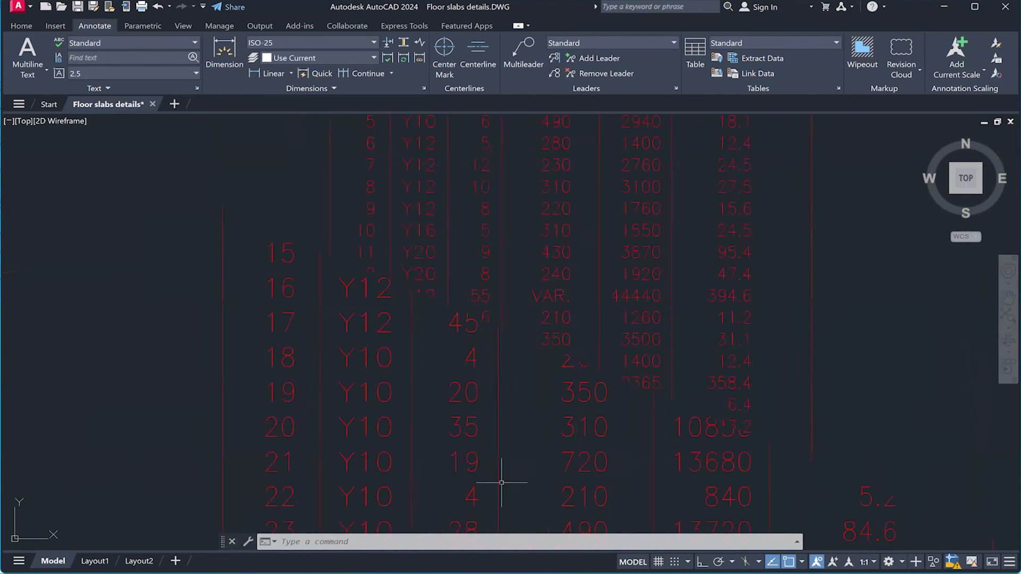
# - Examine the P23Y10@15 L=490 bar on the floor plan again and compare its label with the position 23 row of the quantities table
pyautogui.scroll(-7, 519, 358)
pyautogui.scroll(-15, 505, 349)
pyautogui.scroll(15, 613, 346)
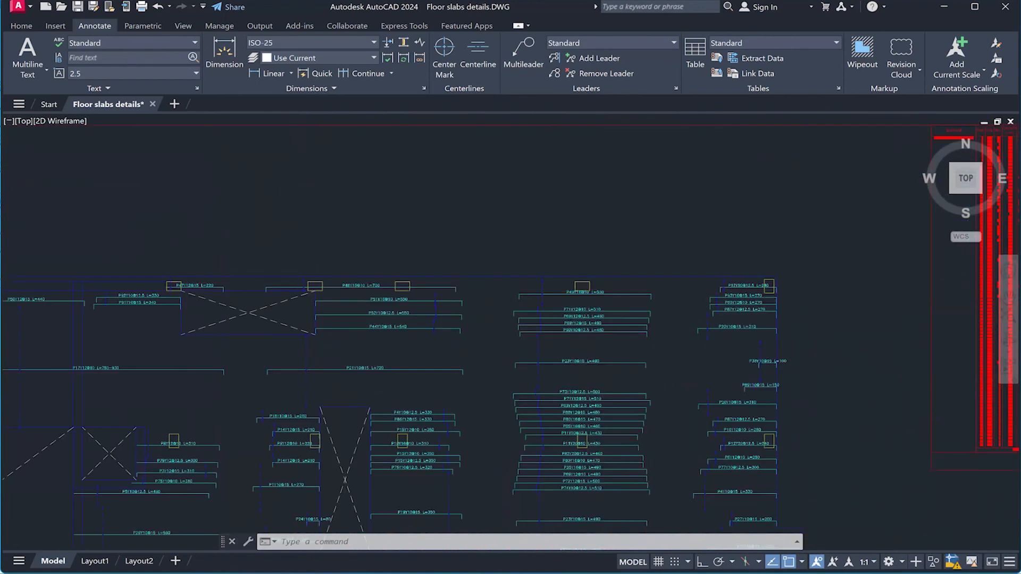
pyautogui.scroll(-2, 487, 369)
pyautogui.scroll(-2, 487, 369)
pyautogui.scroll(2, 488, 346)
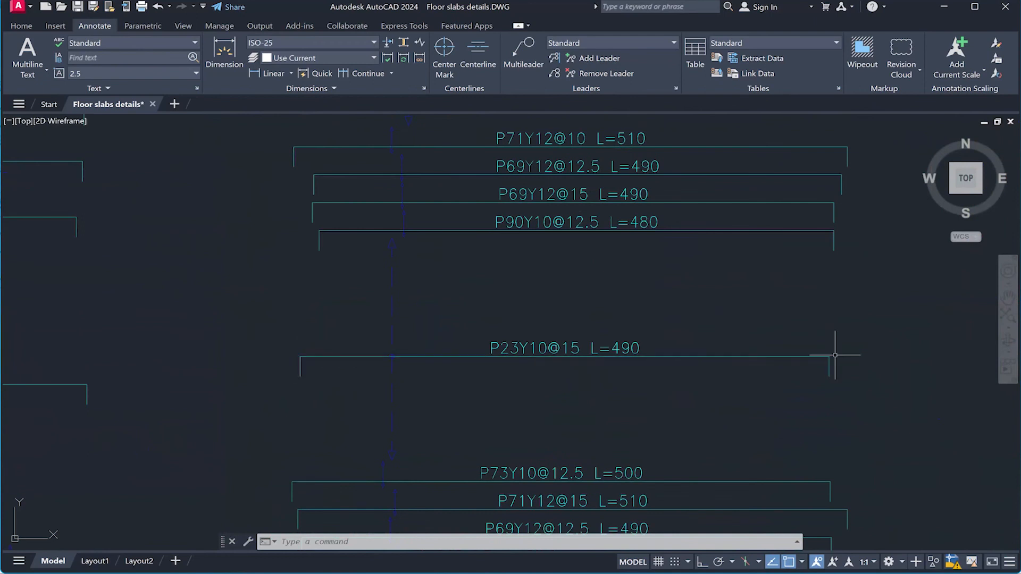
pyautogui.scroll(4, 634, 344)
pyautogui.scroll(-4, 461, 360)
pyautogui.scroll(-5, 461, 360)
pyautogui.scroll(6, 508, 325)
pyautogui.scroll(4, 528, 142)
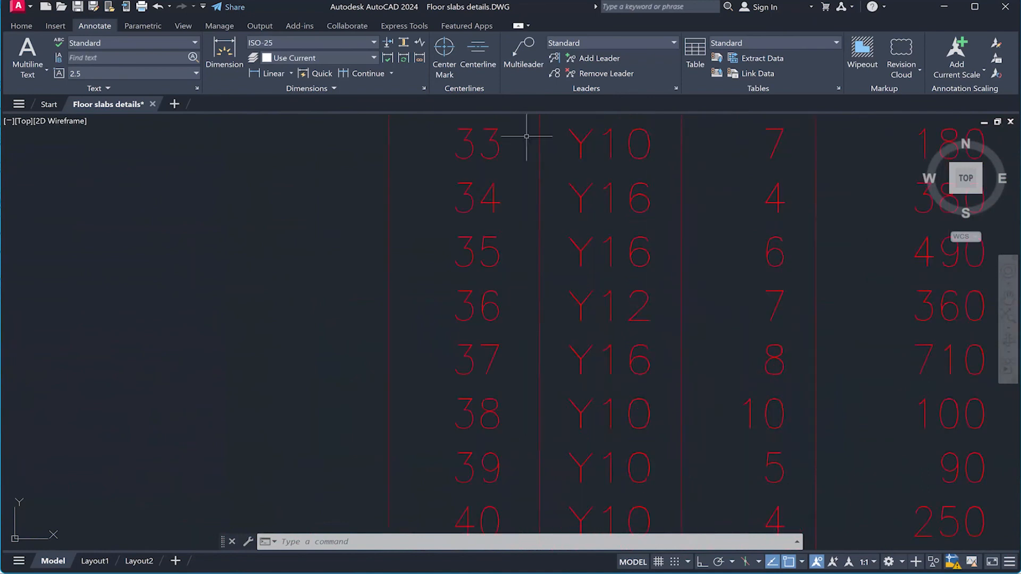
pyautogui.scroll(-5, 429, 251)
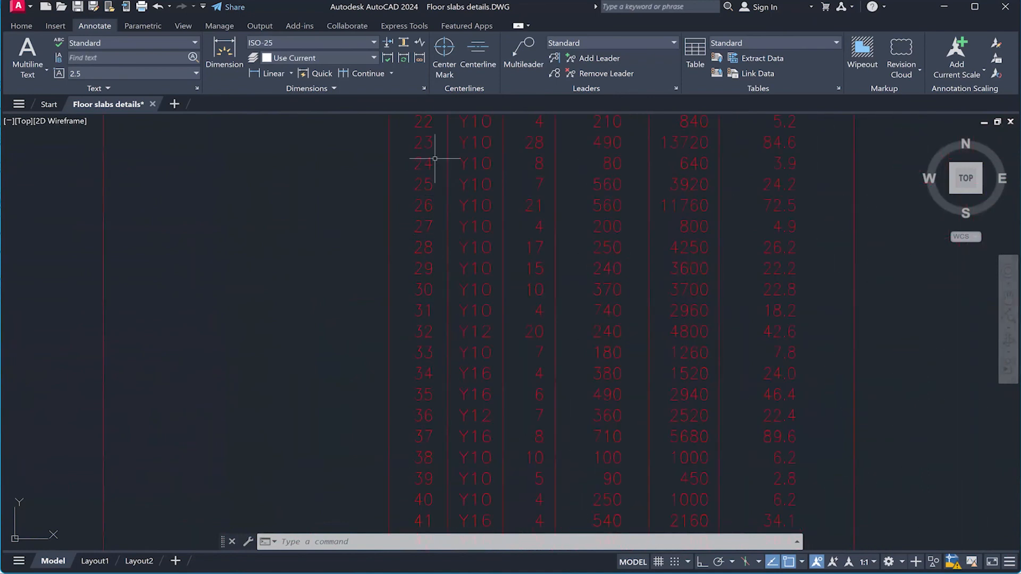